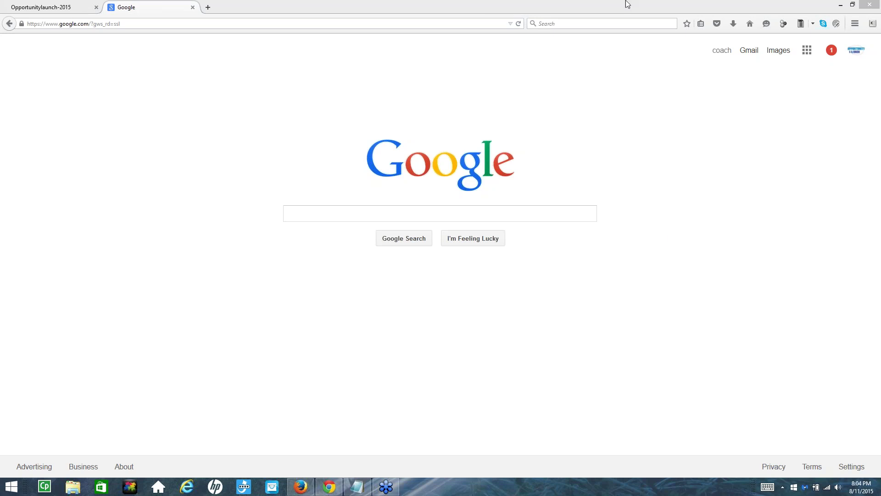
# Click into the Google search box, then open a third tab showing the frequently visited sites grid
pyautogui.click(345, 213)
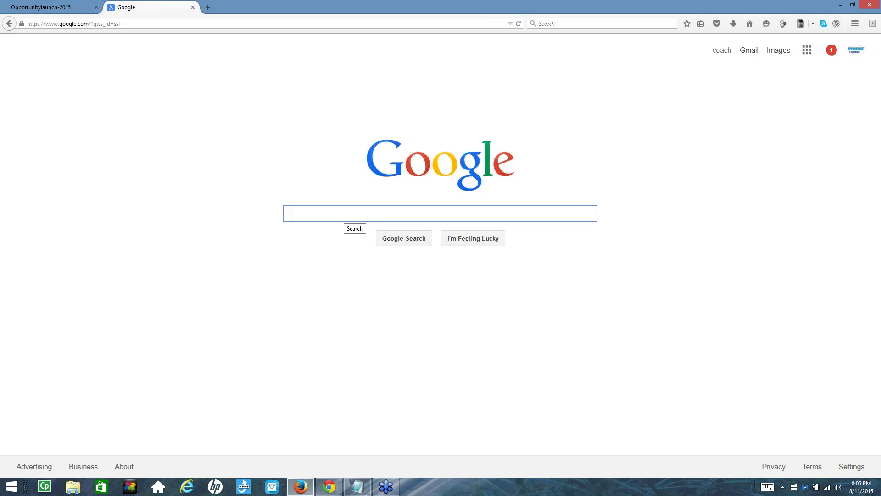
pyautogui.click(208, 8)
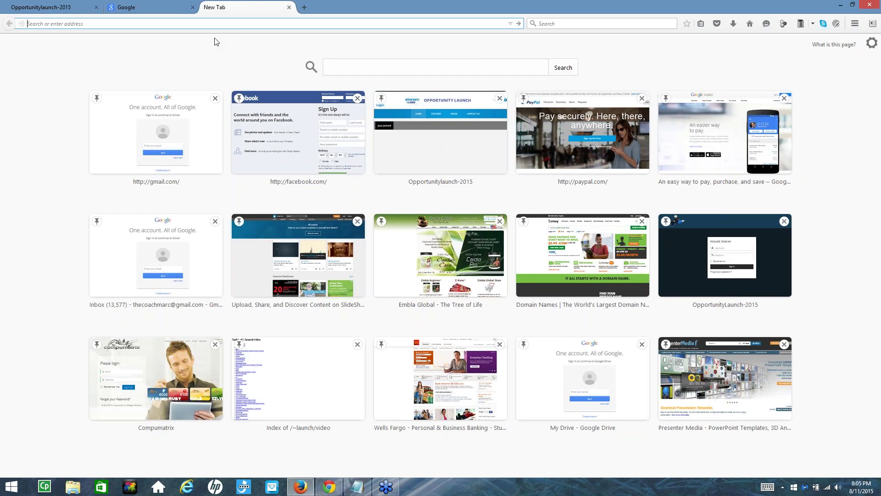
# Load slideshare.net and scroll through its featured, conference and trending presentations to the footer and back
pyautogui.write('slide')
pyautogui.press('Return')
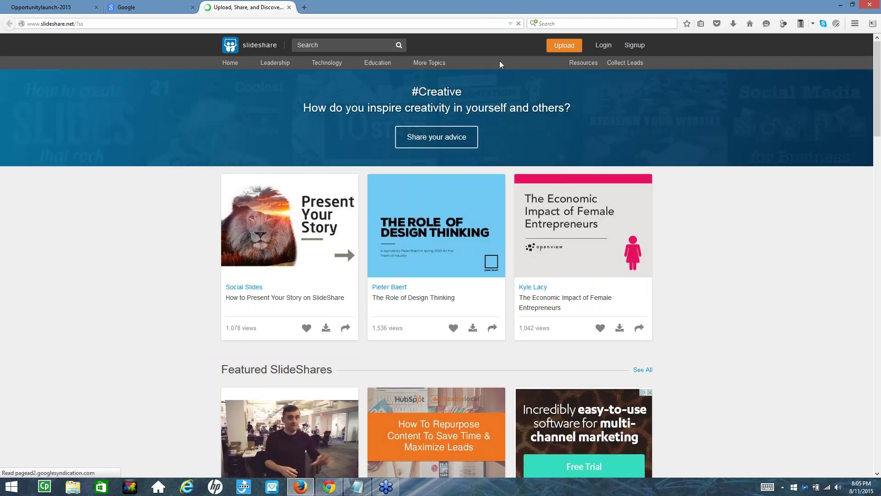
pyautogui.scroll(-3, 421, 212)
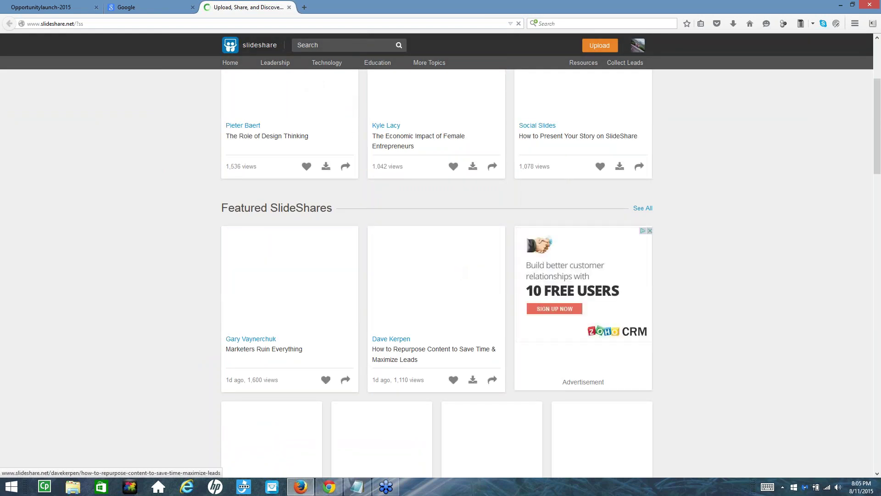
pyautogui.scroll(-7, 459, 227)
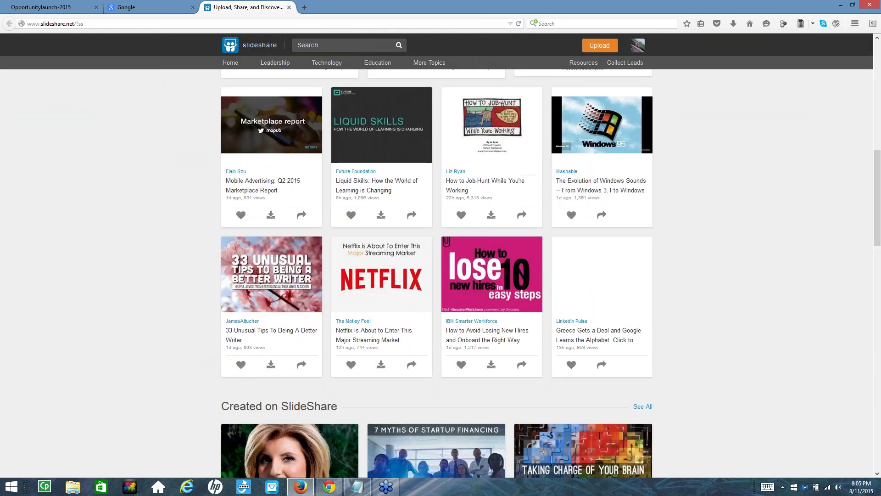
pyautogui.scroll(-3, 447, 230)
pyautogui.scroll(-7, 415, 227)
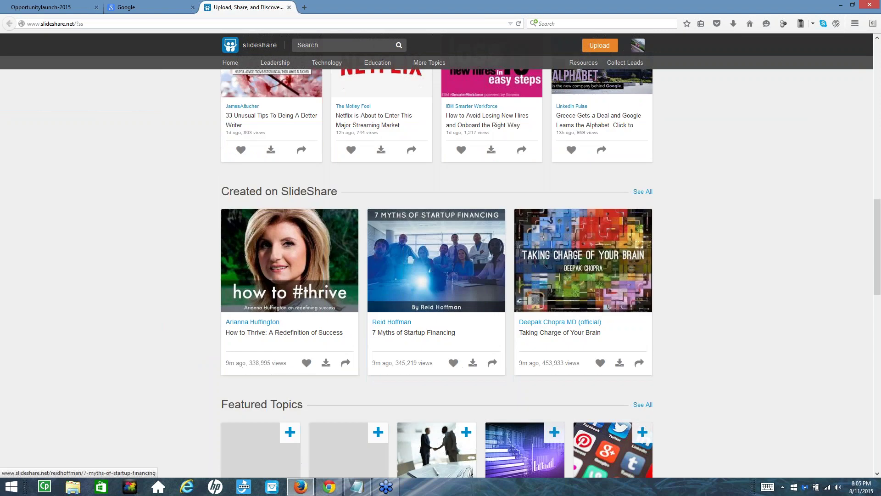
pyautogui.scroll(-10, 414, 241)
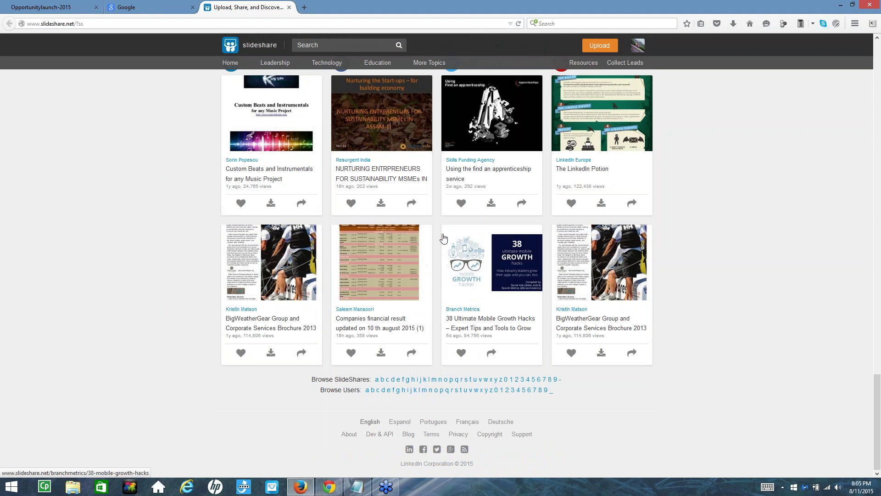
pyautogui.scroll(3, 443, 238)
pyautogui.scroll(7, 443, 237)
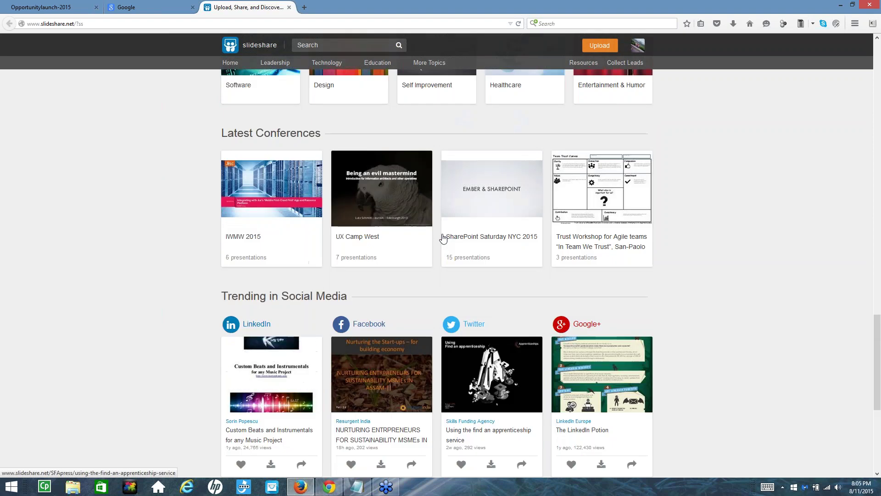
pyautogui.scroll(6, 450, 136)
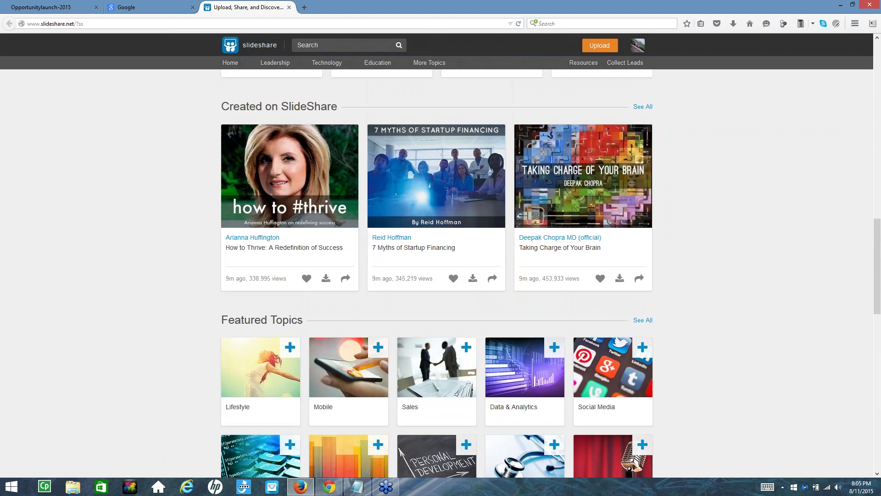
pyautogui.scroll(11, 449, 136)
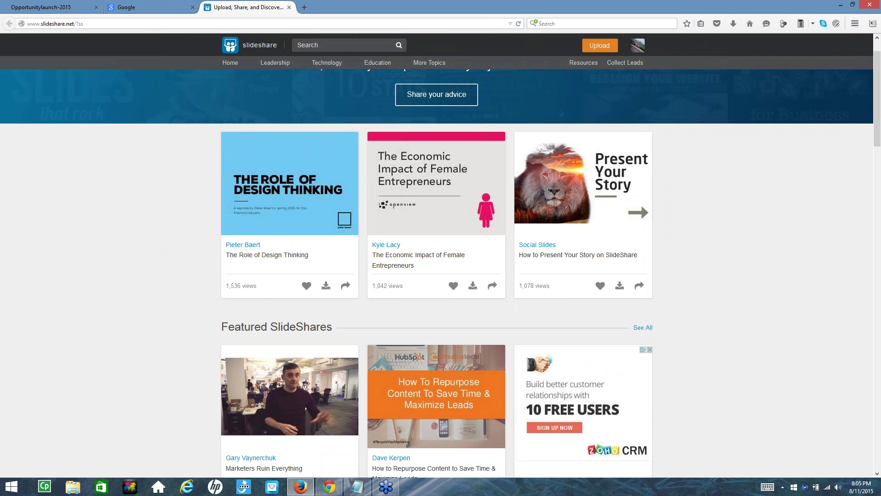
# On the Opportunitylaunch-2015 tab, log in with the member username and password
pyautogui.click(58, 10)
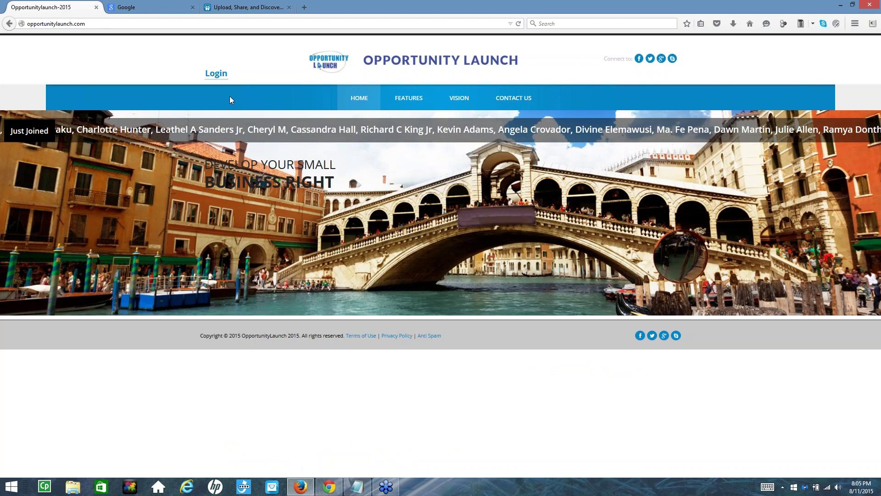
pyautogui.click(216, 75)
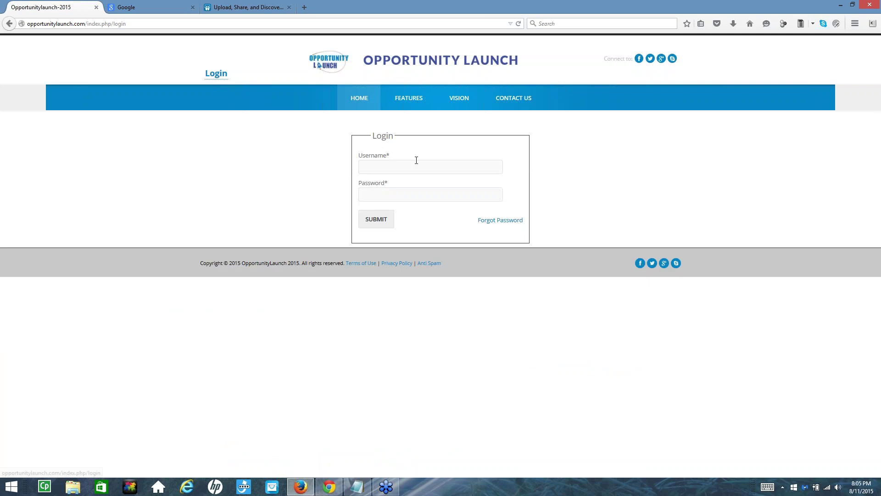
pyautogui.click(423, 169)
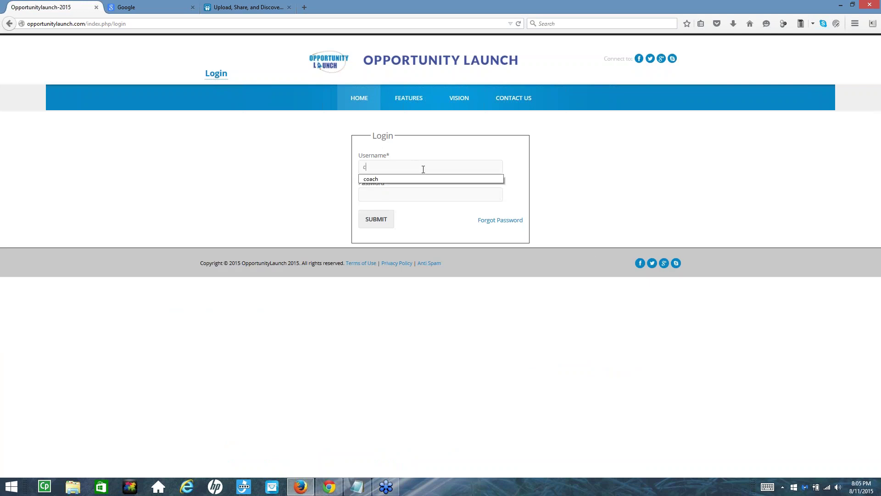
pyautogui.press('Tab')
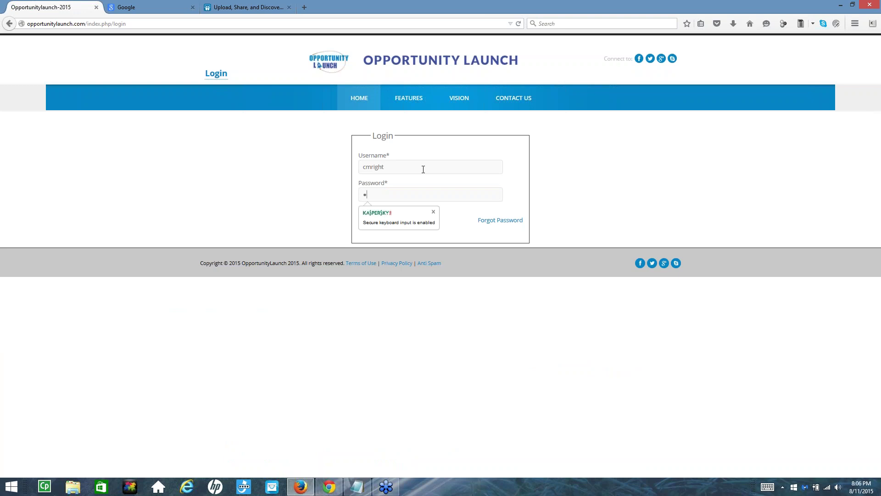
pyautogui.write('•••••')
pyautogui.press('Return')
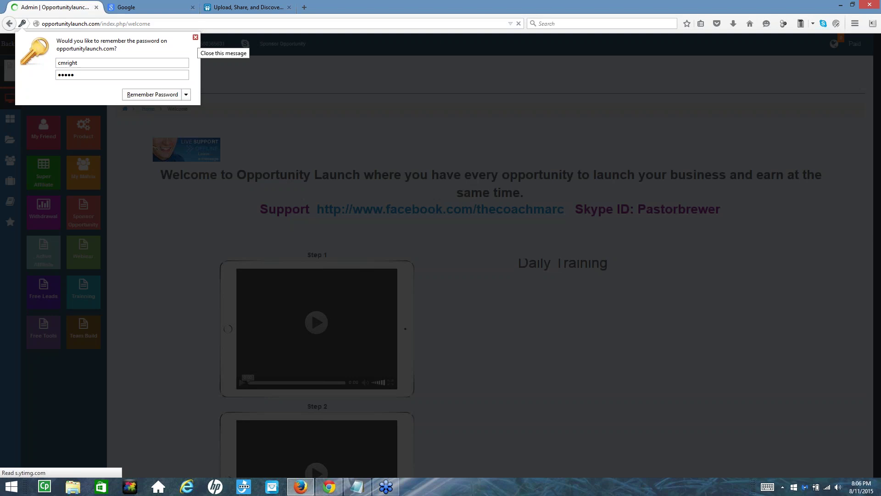
# Dismiss the save-password prompt and close the Choose Your Back Office modal
pyautogui.click(197, 38)
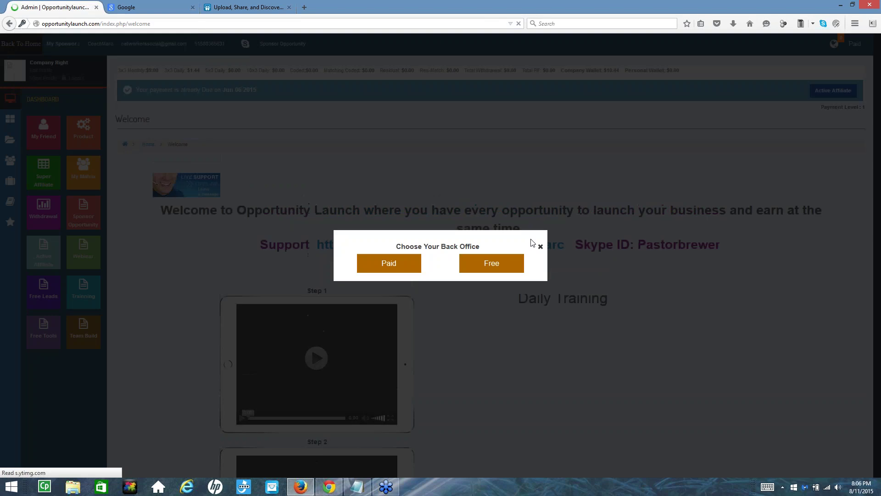
pyautogui.click(541, 247)
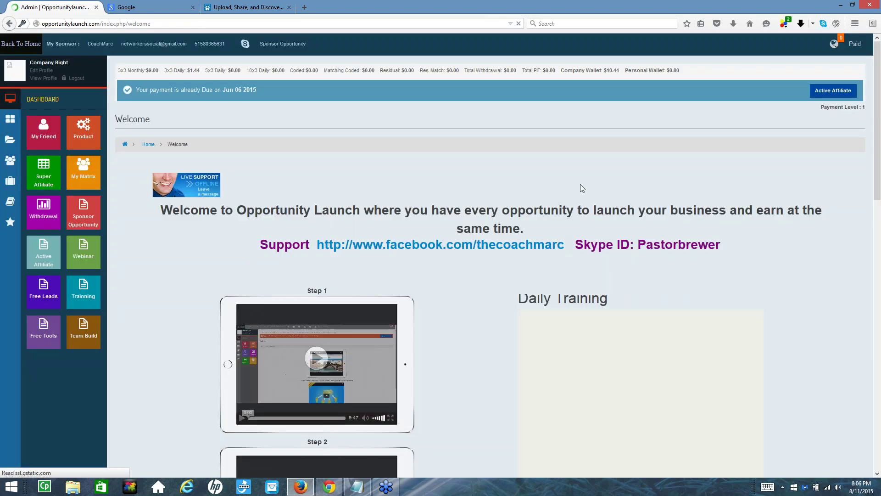
pyautogui.scroll(-3, 581, 187)
pyautogui.scroll(-8, 562, 132)
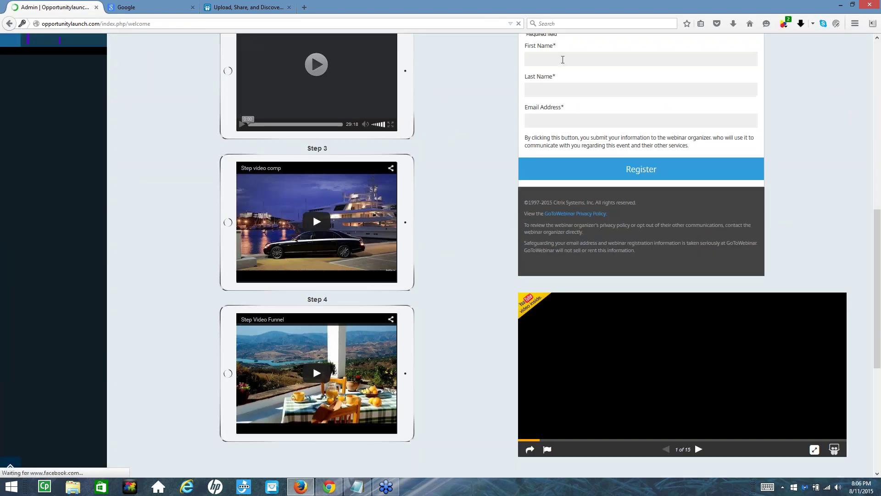
pyautogui.scroll(3, 562, 132)
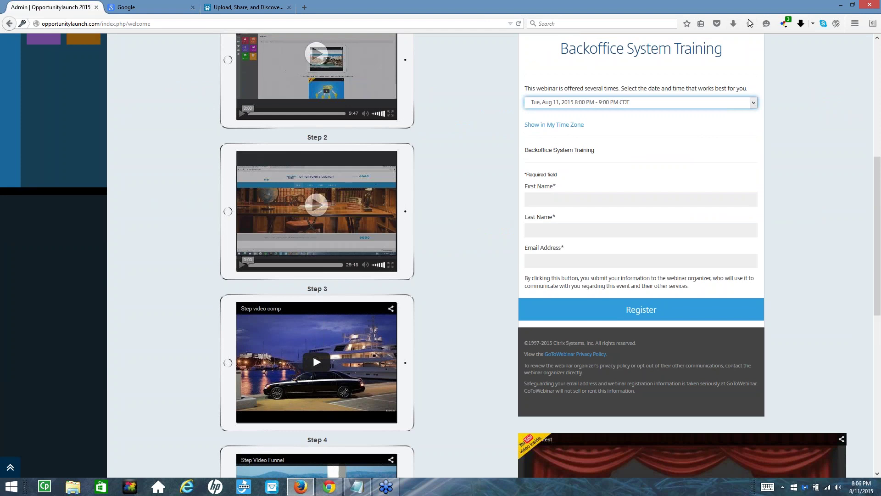
# Check the offered webinar session dates without changing them, then scroll to the August Contest video
pyautogui.click(753, 104)
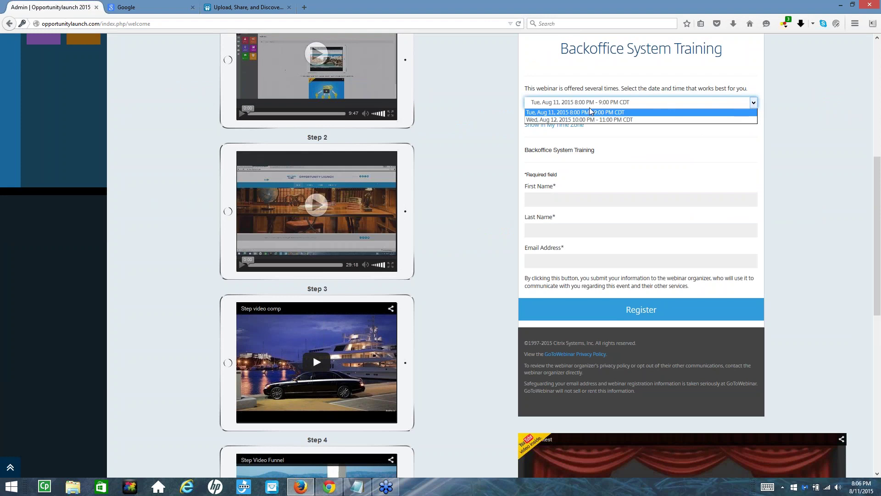
pyautogui.click(501, 159)
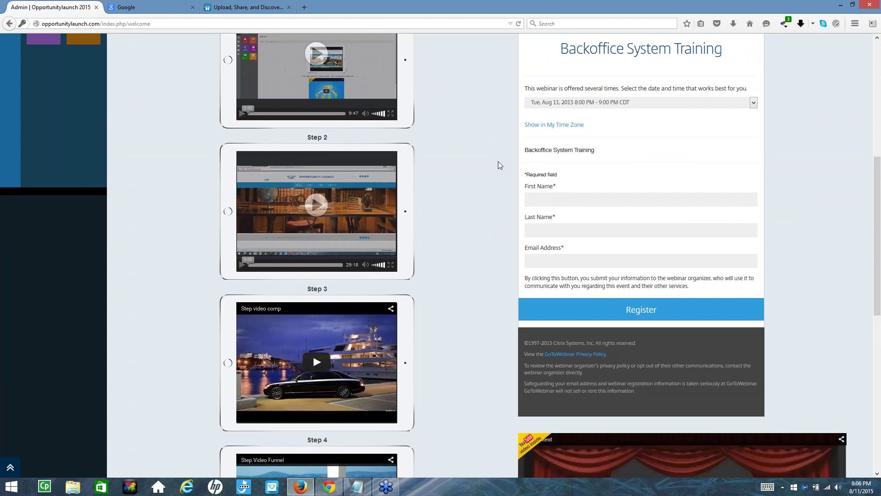
pyautogui.scroll(-5, 500, 165)
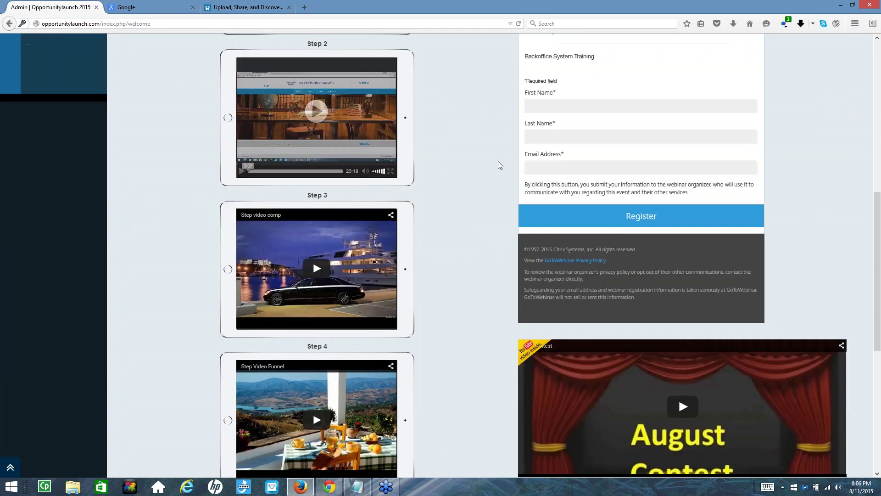
pyautogui.scroll(5, 500, 158)
pyautogui.scroll(-6, 510, 205)
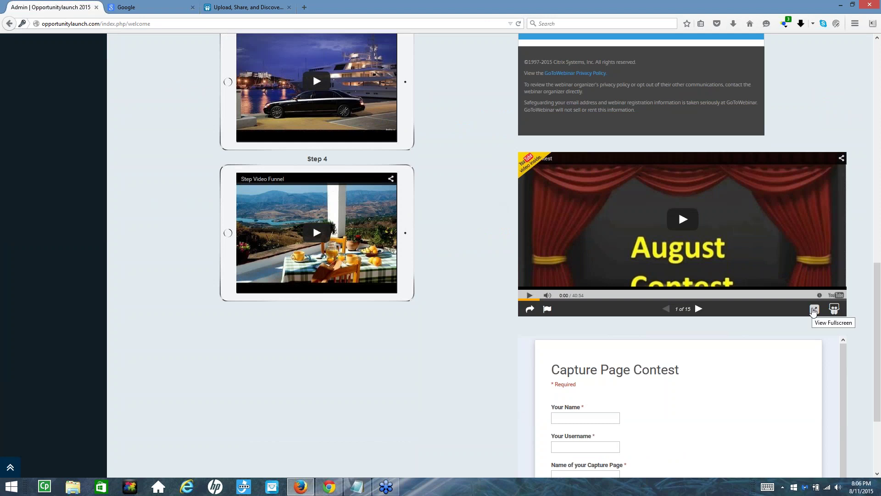
# Step the August Contest slideshow forward to slide 8 of 15, then open it on SlideShare
pyautogui.click(814, 310)
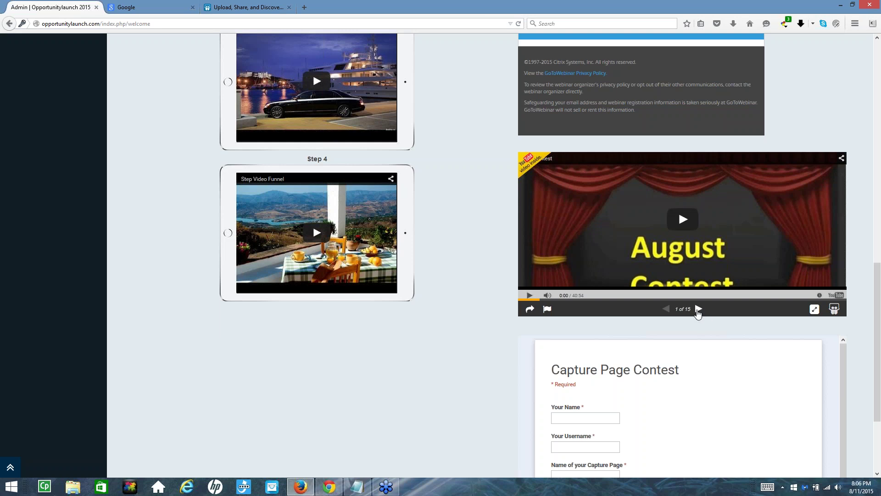
pyautogui.click(699, 309)
pyautogui.click(698, 309)
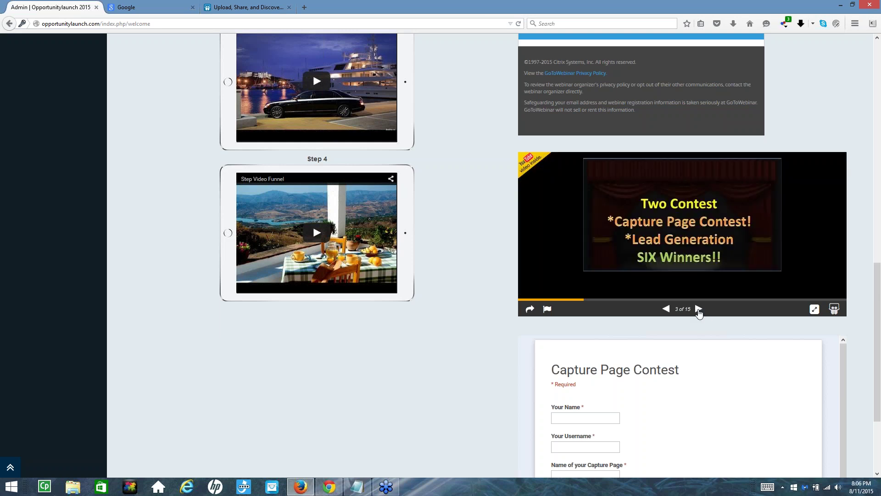
pyautogui.click(699, 310)
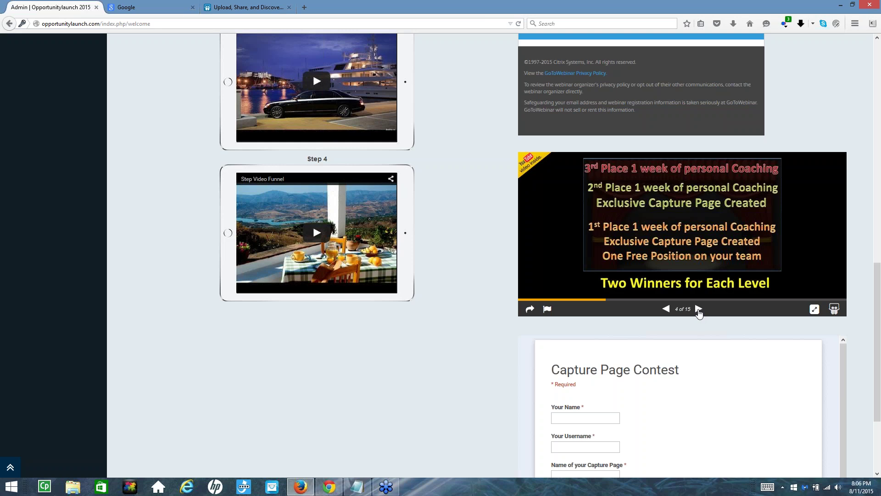
pyautogui.click(698, 310)
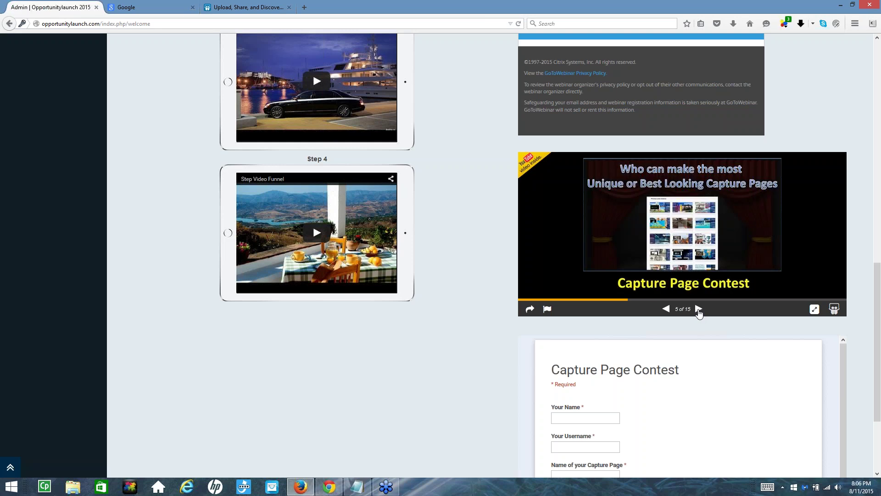
pyautogui.click(699, 309)
pyautogui.click(699, 309)
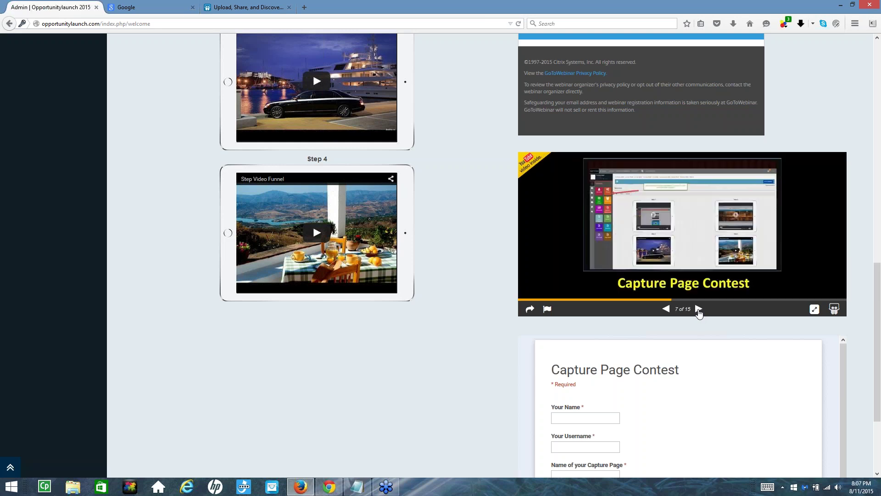
pyautogui.click(699, 309)
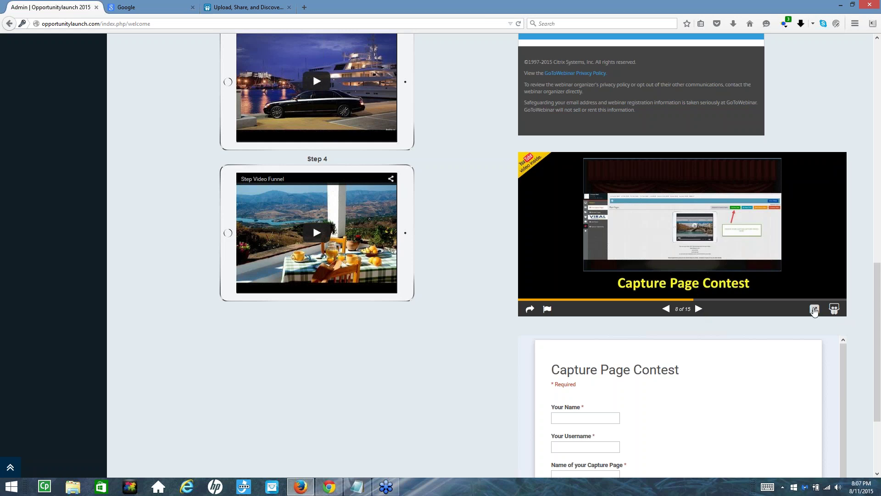
pyautogui.click(835, 309)
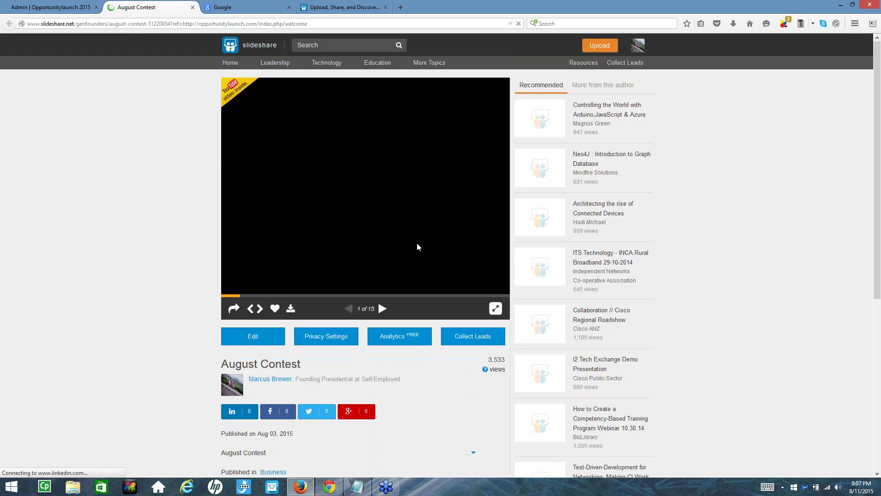
# Exit fullscreen on the August Contest page and scroll to the transcript and back to the player
pyautogui.click(494, 309)
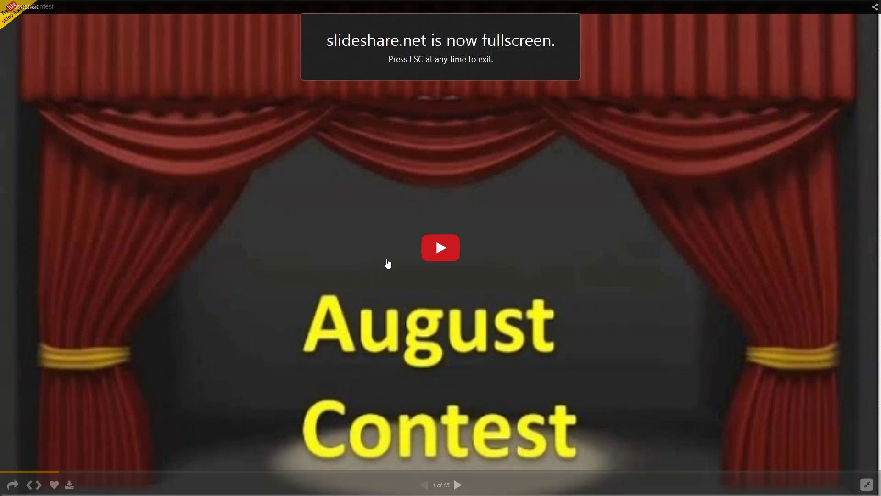
pyautogui.press('Escape')
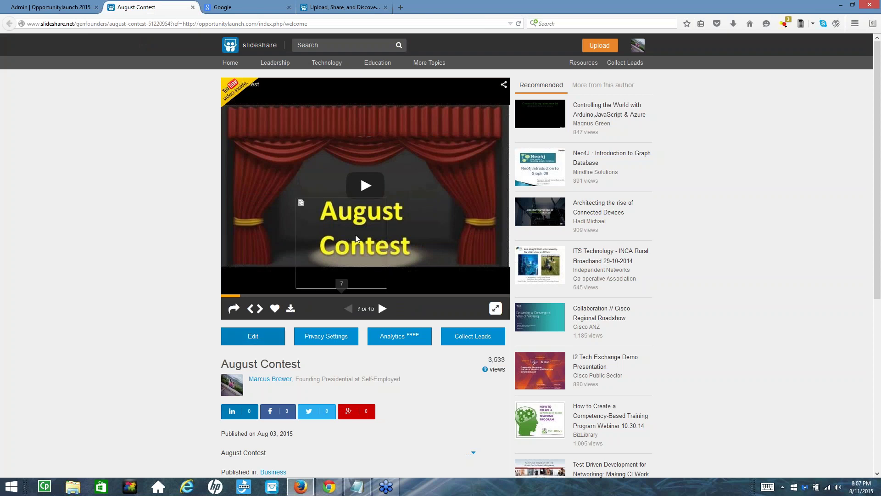
pyautogui.scroll(-4, 295, 133)
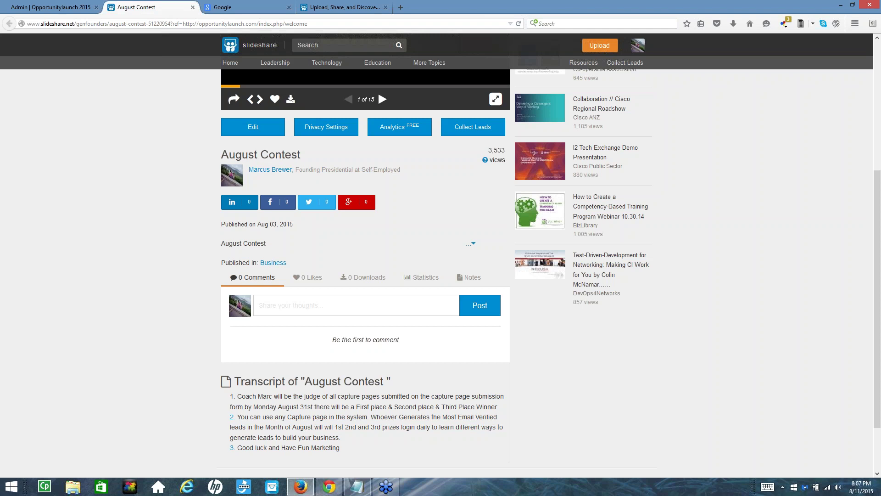
pyautogui.scroll(5, 358, 179)
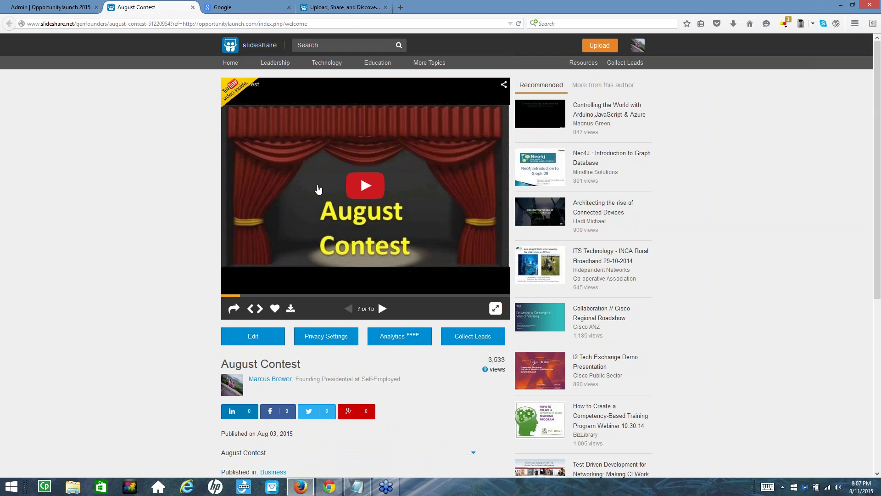
pyautogui.scroll(-4, 316, 188)
pyautogui.scroll(2, 318, 188)
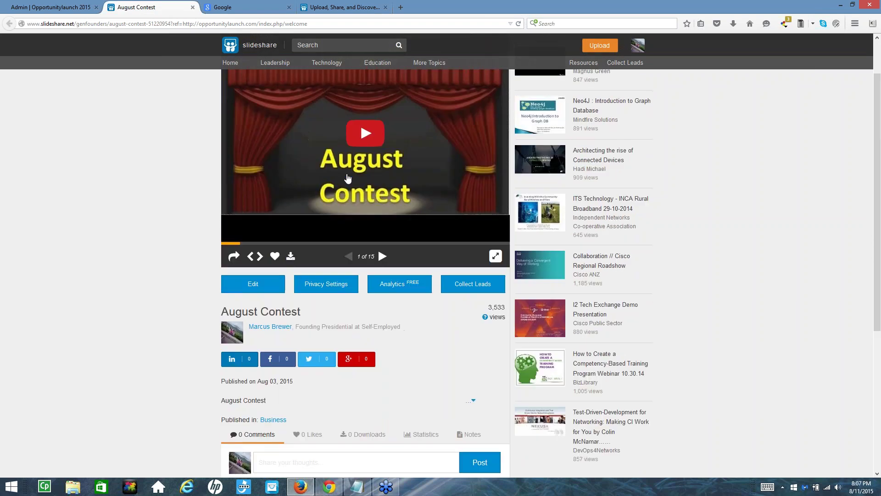
pyautogui.scroll(-5, 321, 282)
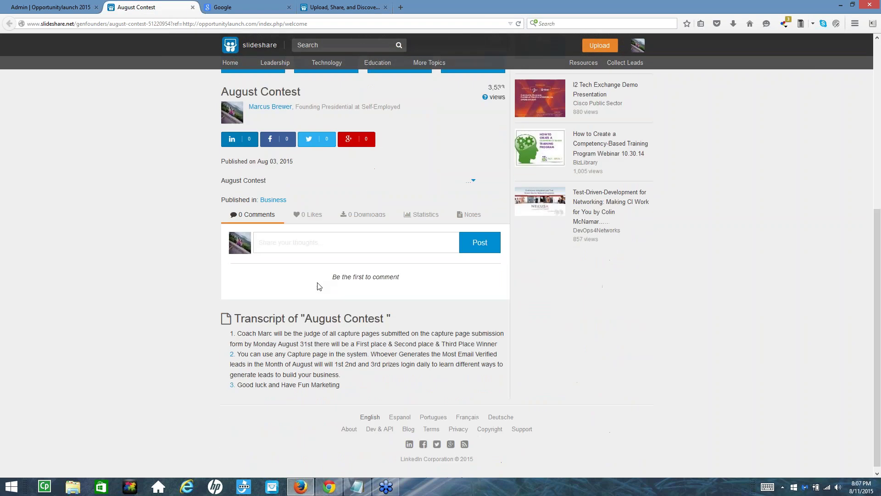
pyautogui.moveTo(267, 338); pyautogui.dragTo(322, 330)
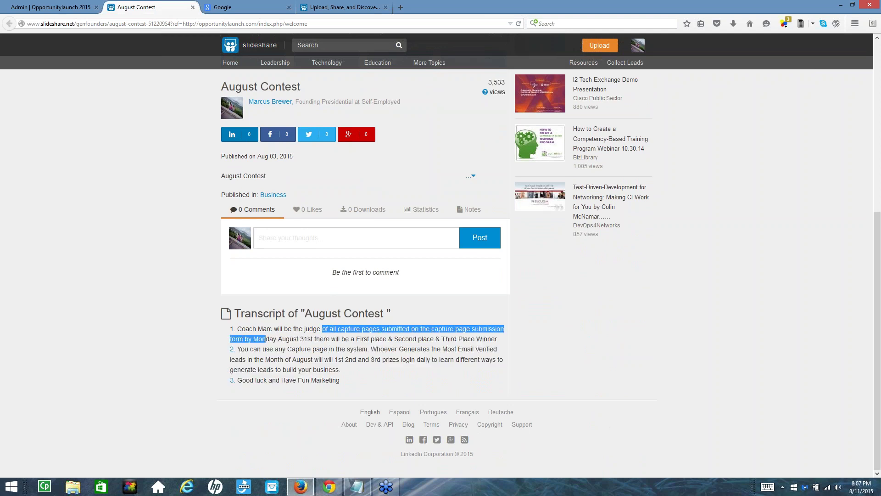
pyautogui.click(322, 330)
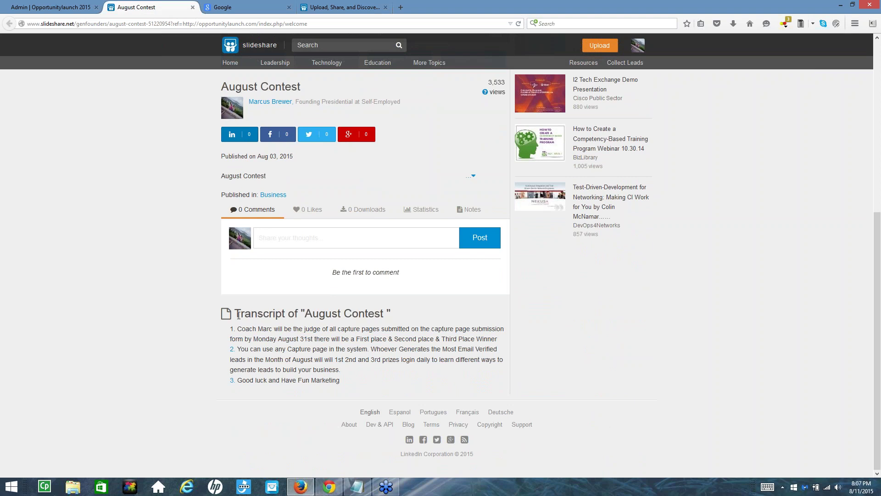
pyautogui.moveTo(238, 315); pyautogui.dragTo(390, 379)
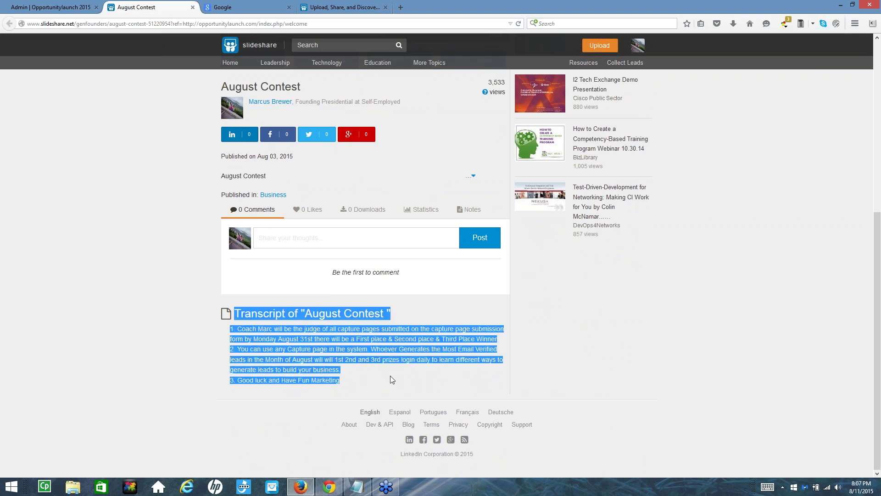
pyautogui.scroll(3, 390, 379)
pyautogui.scroll(-3, 387, 372)
pyautogui.click(277, 346)
pyautogui.moveTo(237, 330); pyautogui.dragTo(305, 389)
pyautogui.scroll(2, 304, 388)
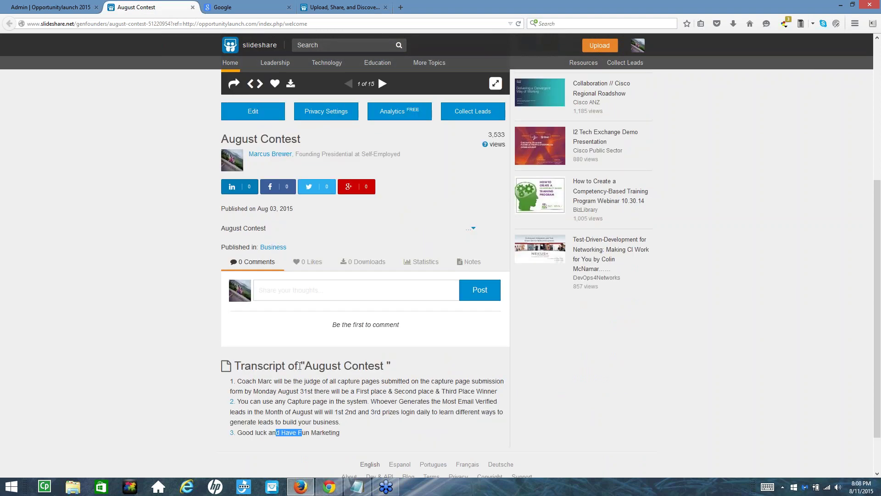
pyautogui.click(299, 365)
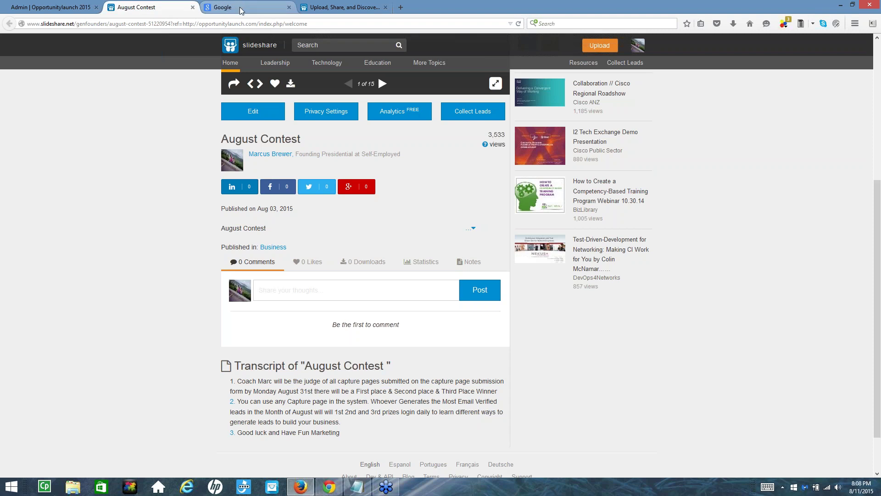
# Search Google for 'august prelaunch mlm', then refine the query to 'august prelaunch mlm 2015'
pyautogui.click(242, 9)
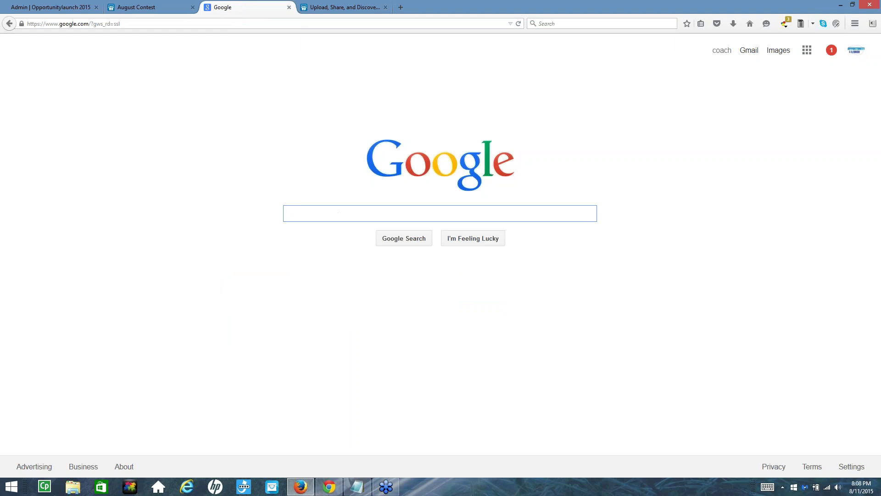
pyautogui.write('aug')
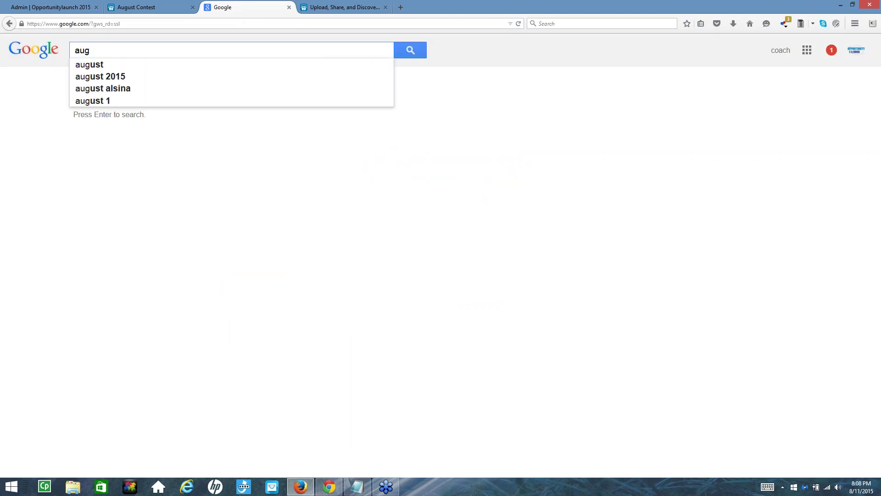
pyautogui.write('ust prel')
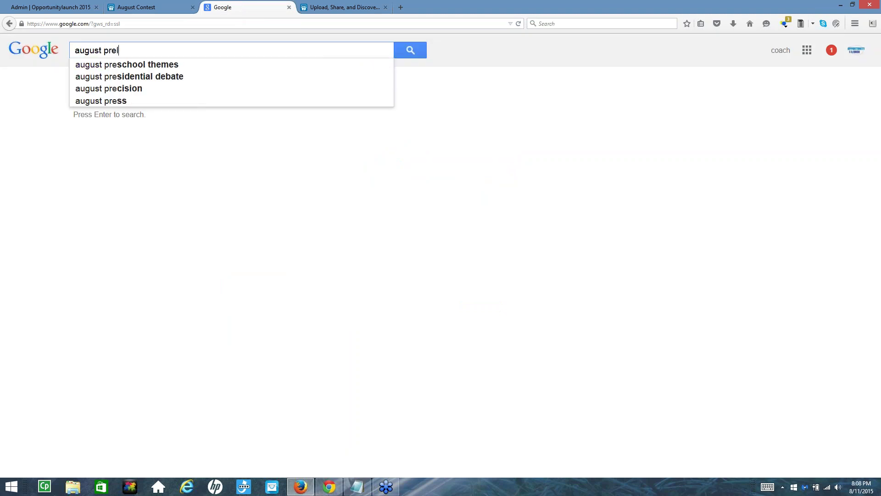
pyautogui.write('aunch ')
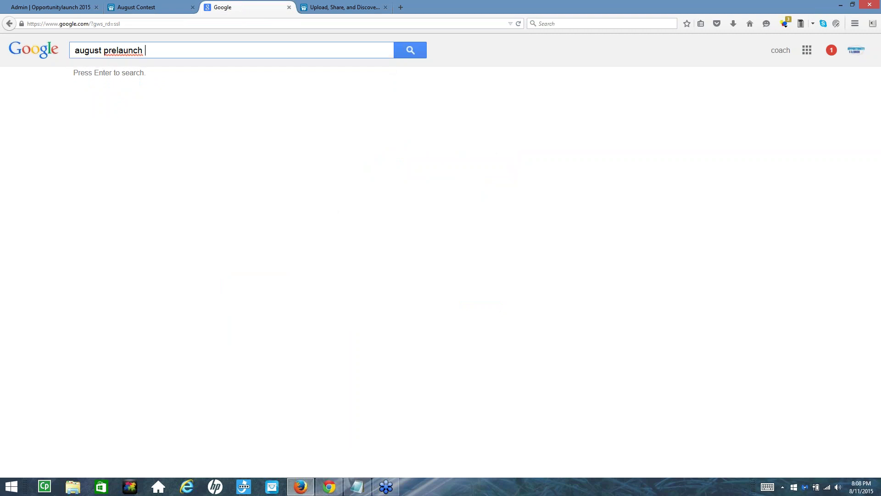
pyautogui.write('mlm')
pyautogui.press('Return')
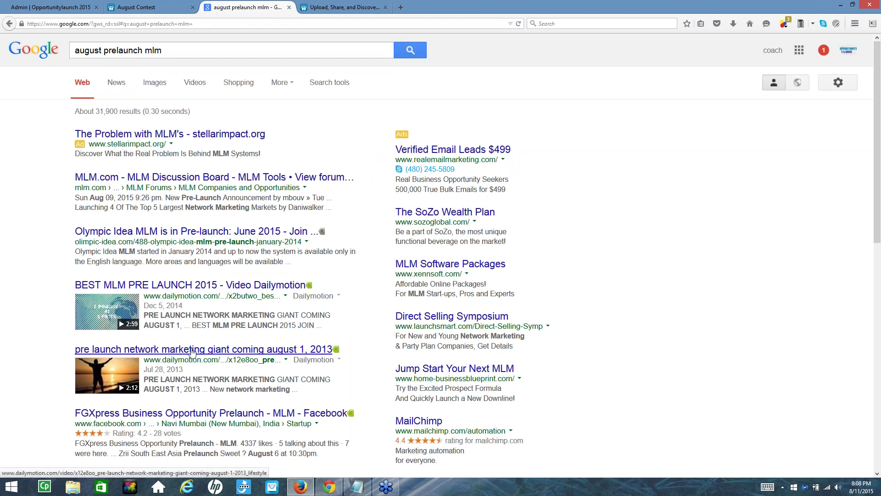
pyautogui.click(256, 354)
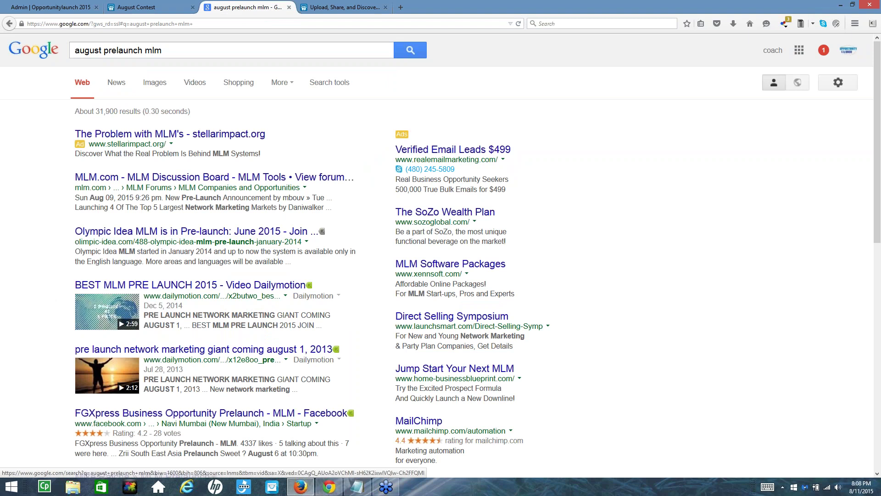
pyautogui.click(179, 51)
pyautogui.write('2015')
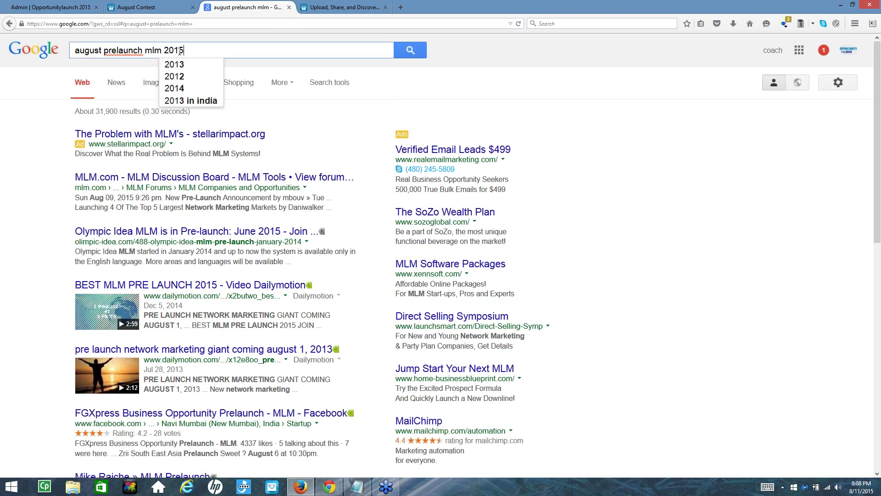
pyautogui.press('Return')
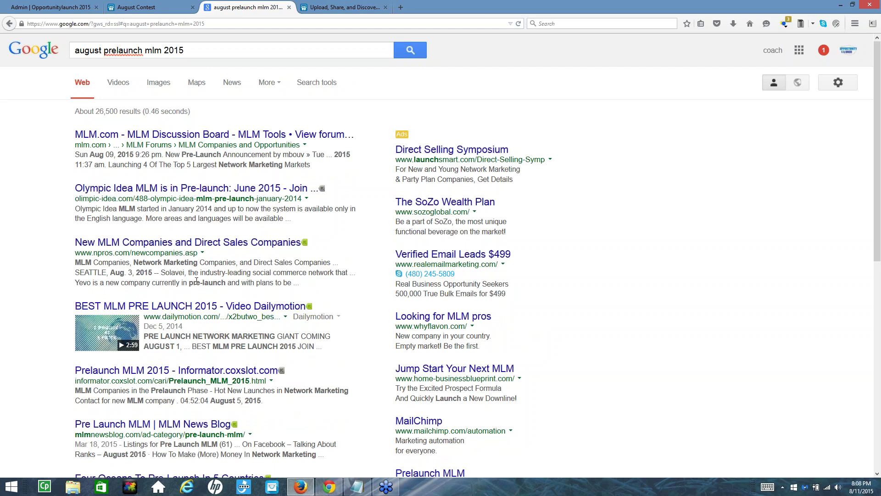
# Open the 'Prelaunch MLM 2015 - Informator.coxslot.com' result and scroll down its listings
pyautogui.scroll(-3, 198, 279)
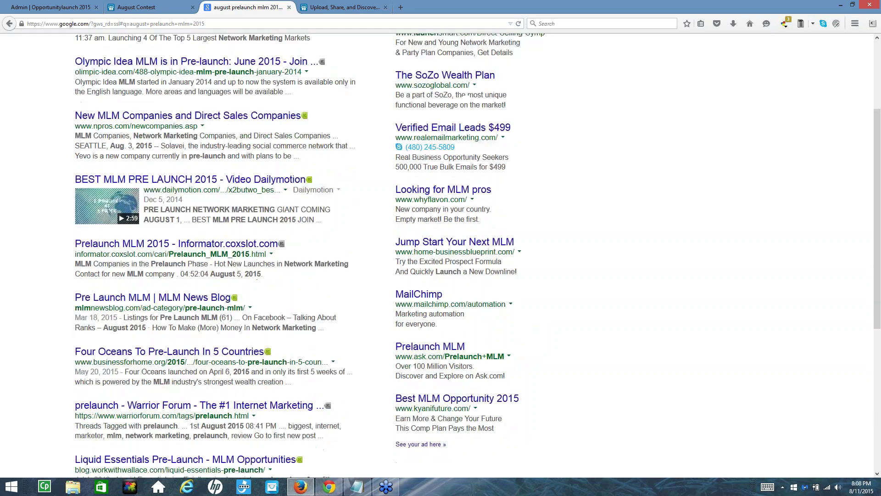
pyautogui.click(170, 243)
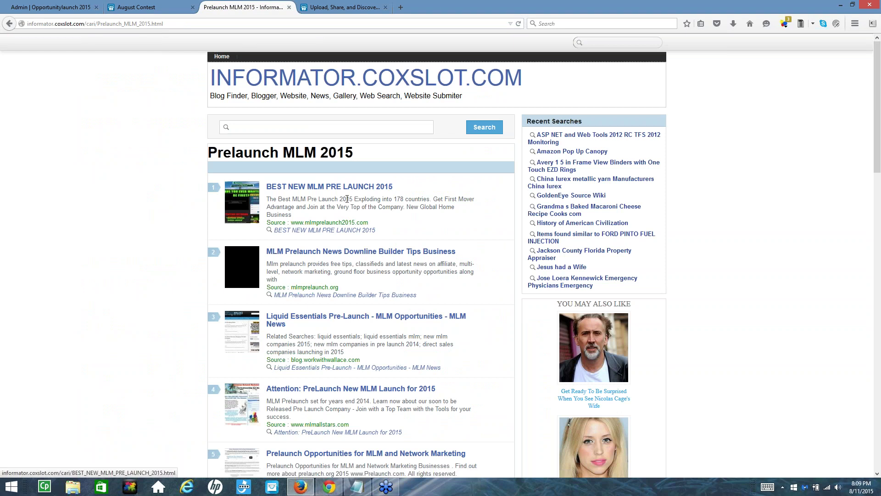
pyautogui.scroll(-4, 350, 366)
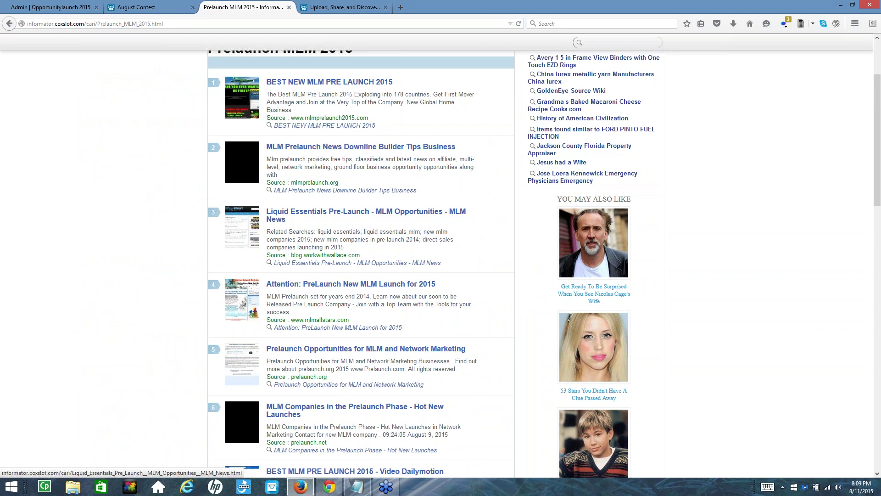
# Select workwithwallace.com in the Liquid Essentials entry's Source line
pyautogui.moveTo(361, 255); pyautogui.dragTo(309, 255)
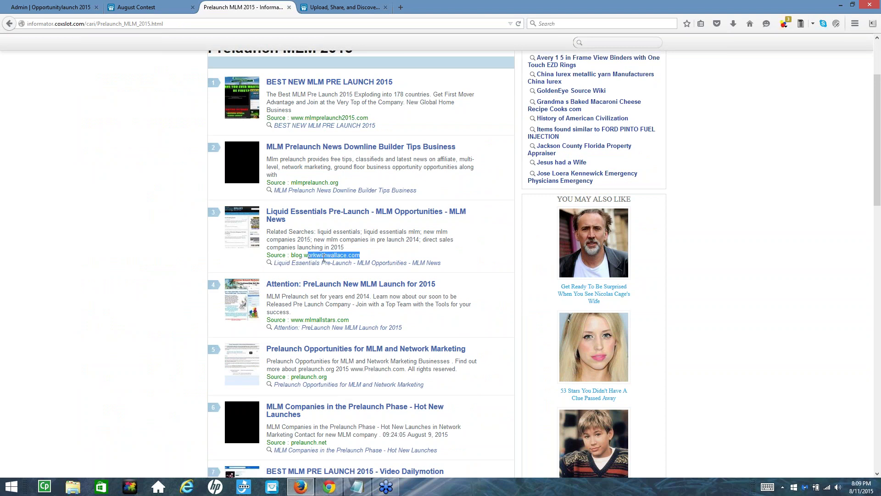
pyautogui.click(305, 256)
pyautogui.doubleClick(306, 255)
pyautogui.click(309, 255)
pyautogui.moveTo(303, 256); pyautogui.dragTo(371, 256)
pyautogui.hotkey('ctrl', 'c')
# Paste workwithwallace.com into a new tab and load it
pyautogui.click(400, 8)
pyautogui.hotkey('ctrl', 'v')
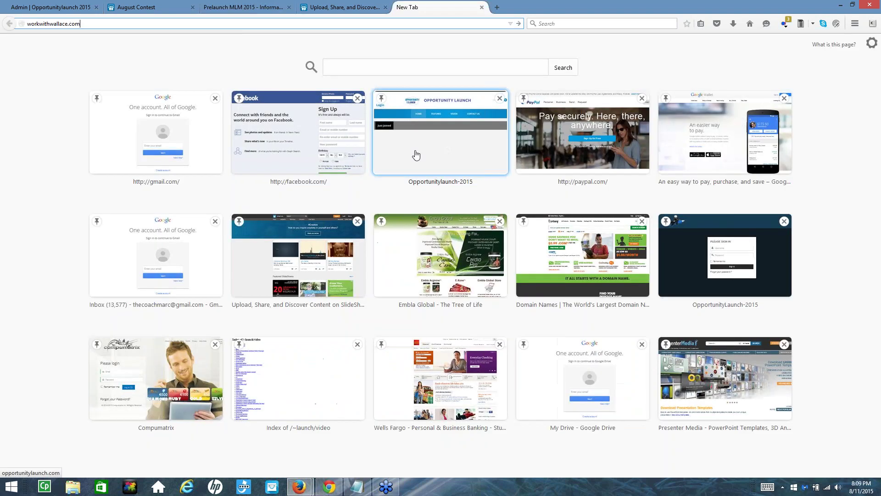
pyautogui.press('Return')
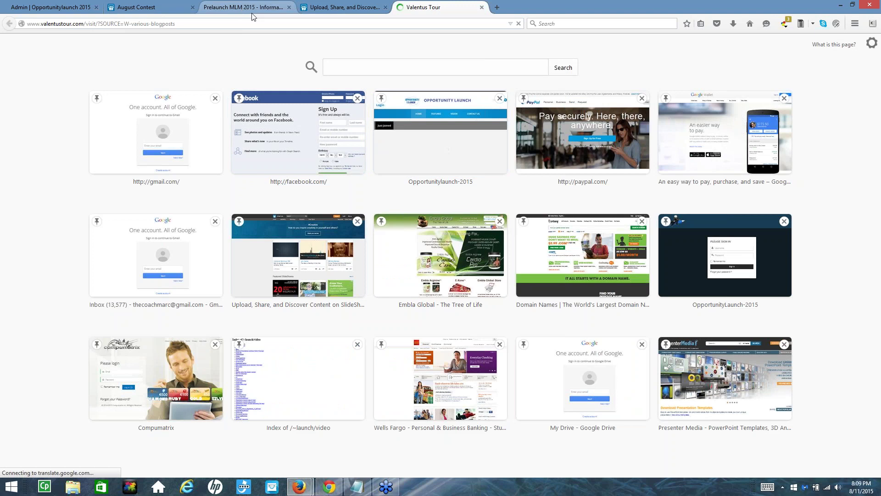
# Open the BEST NEW MLM PRE LAUNCH 2015 listing, then return to the Valentus Tour page
pyautogui.click(252, 11)
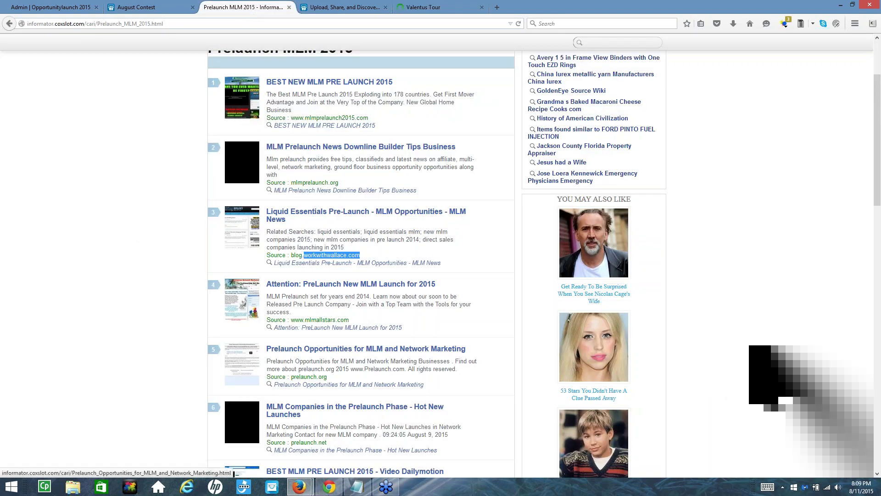
pyautogui.scroll(-2, 349, 386)
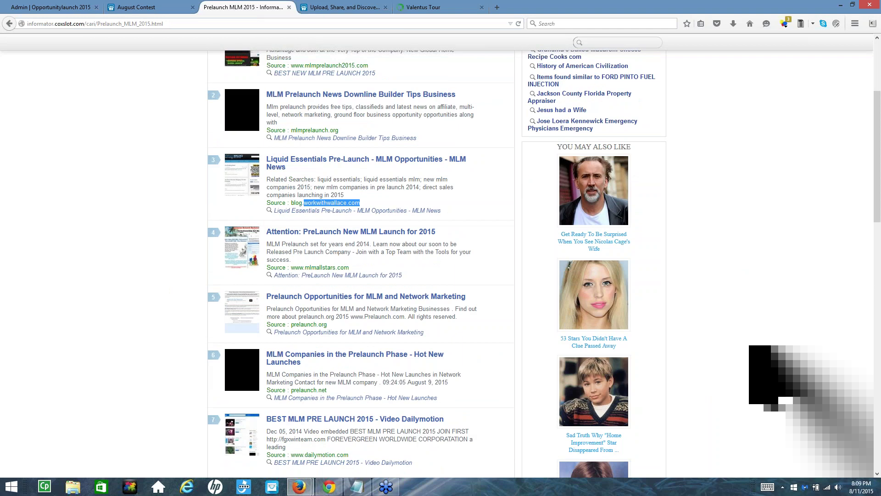
pyautogui.scroll(-2, 335, 386)
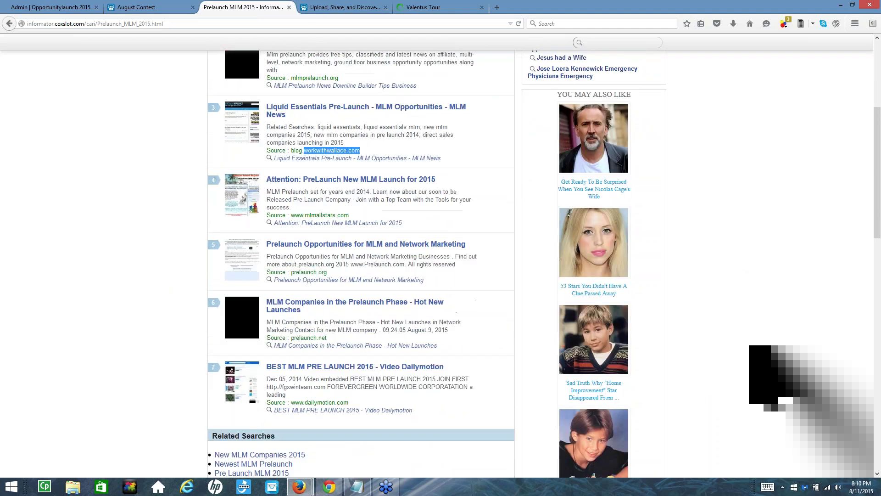
pyautogui.scroll(6, 334, 386)
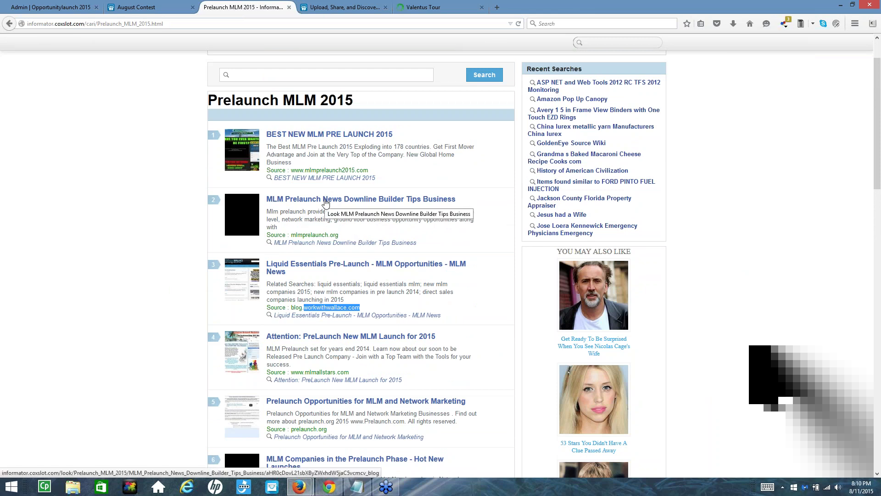
pyautogui.click(346, 134)
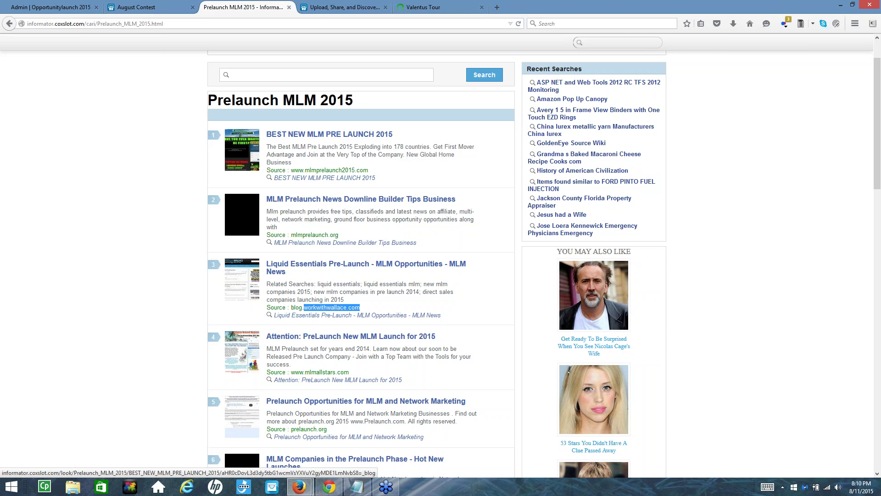
pyautogui.click(511, 7)
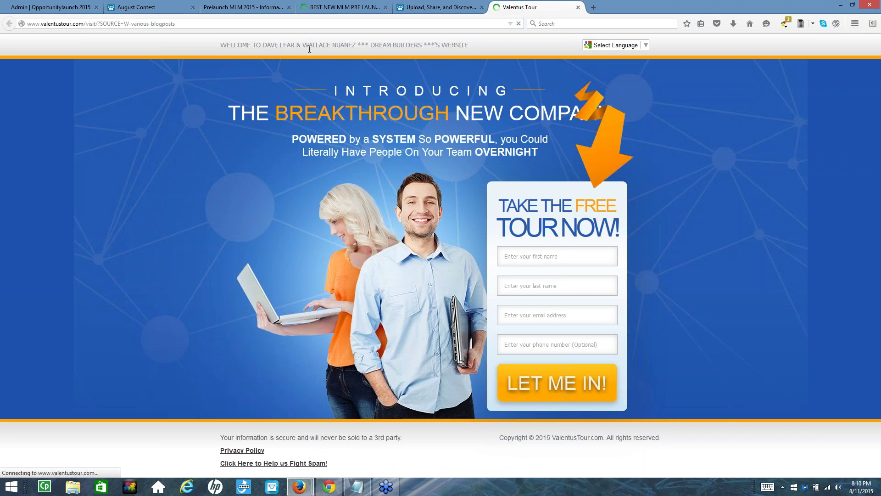
pyautogui.moveTo(328, 45); pyautogui.dragTo(303, 48)
pyautogui.moveTo(356, 46); pyautogui.dragTo(322, 46)
pyautogui.click(322, 46)
pyautogui.moveTo(330, 45); pyautogui.dragTo(309, 45)
pyautogui.click(593, 6)
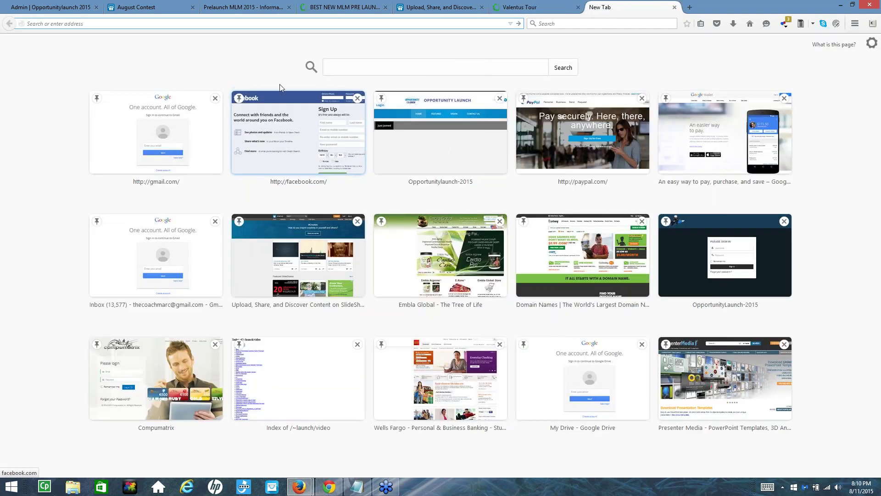
pyautogui.write('www')
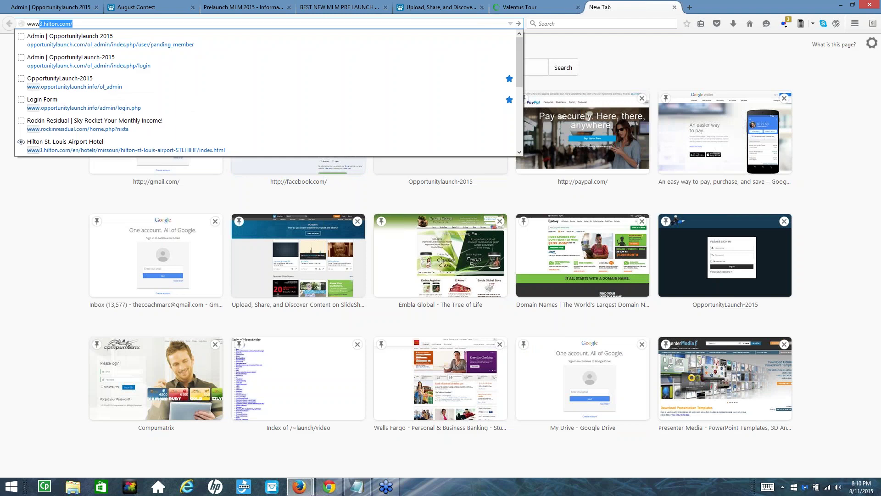
pyautogui.press('BackSpace')
pyautogui.press('BackSpace')
pyautogui.write('w.googel')
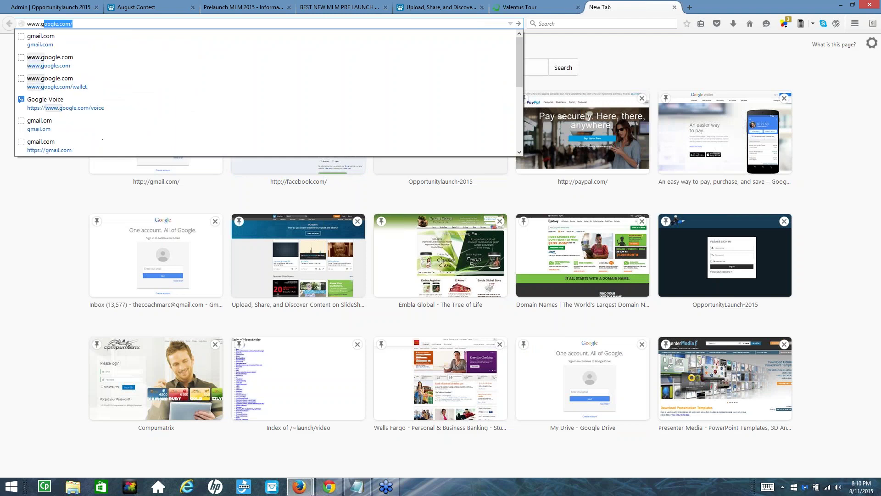
pyautogui.press('BackSpace')
pyautogui.write('daddy')
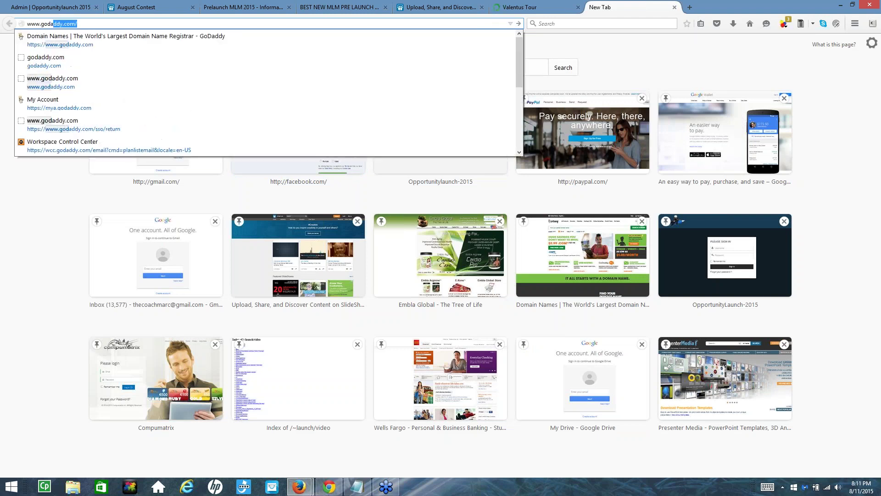
pyautogui.press('Return')
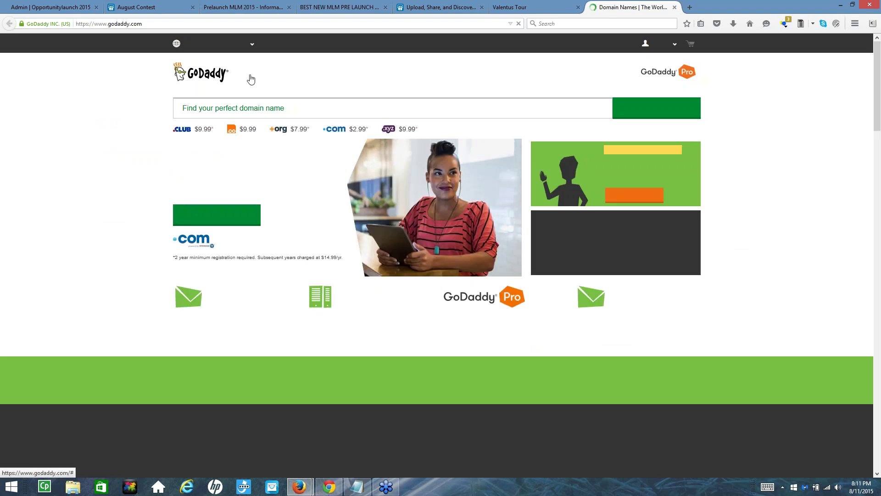
# Search GoDaddy for the person's-name .com domain and highlight the name in the result
pyautogui.click(238, 112)
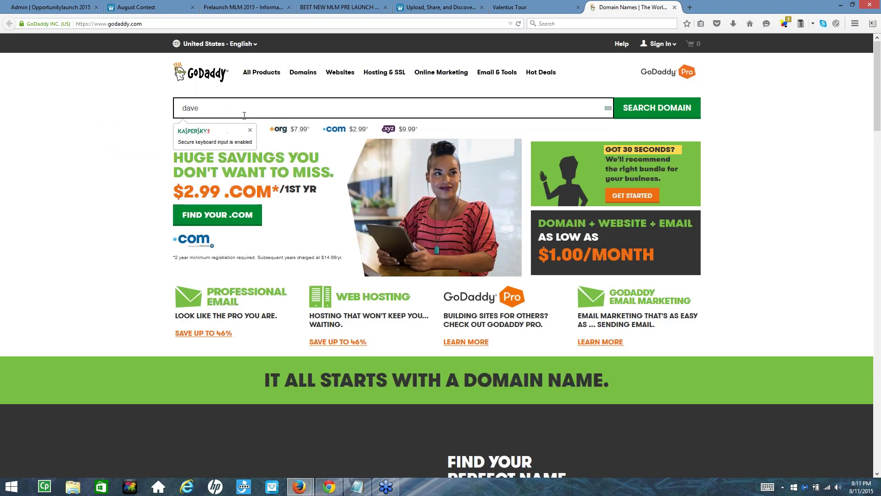
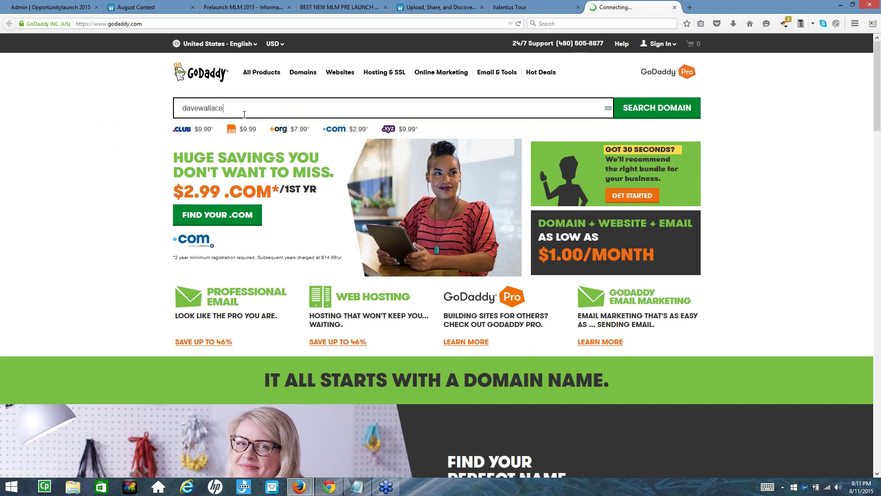
pyautogui.click(629, 107)
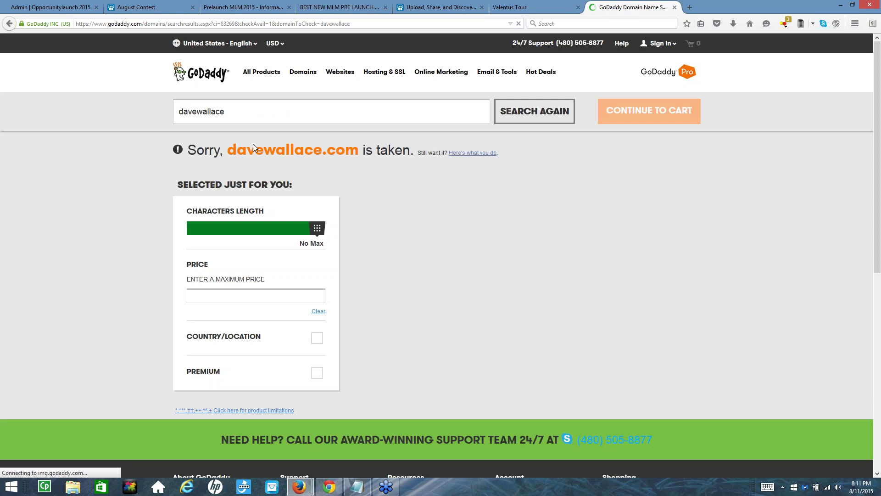
pyautogui.moveTo(232, 151); pyautogui.dragTo(309, 153)
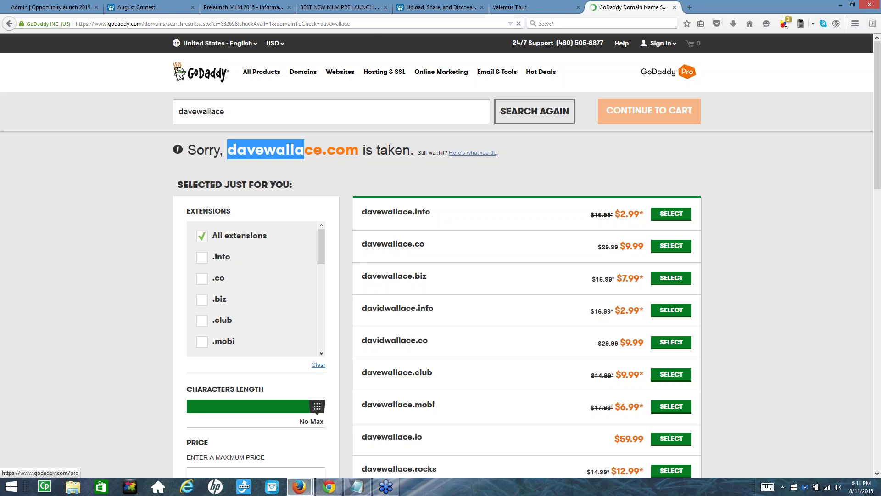
pyautogui.click(691, 7)
pyautogui.write('www')
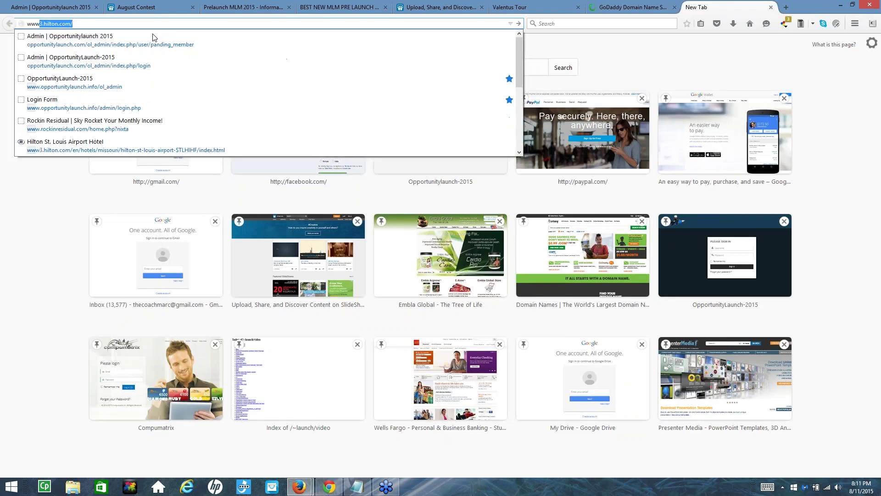
pyautogui.write('.o')
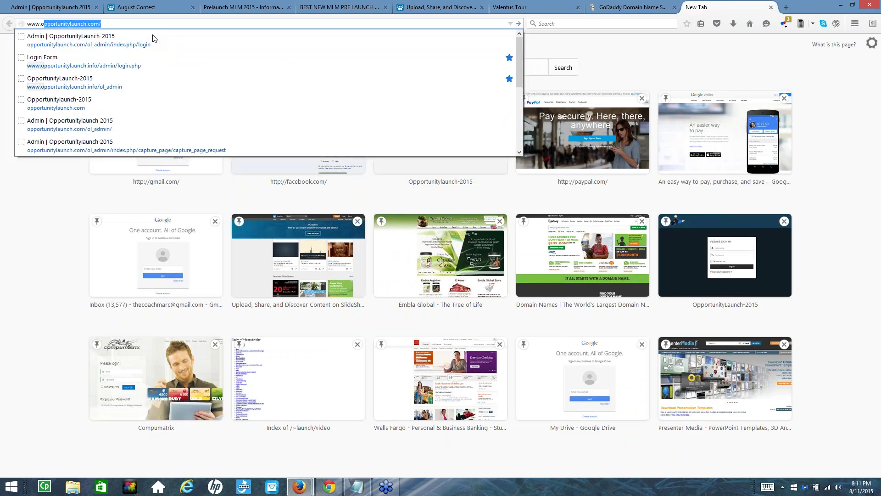
pyautogui.press('Delete')
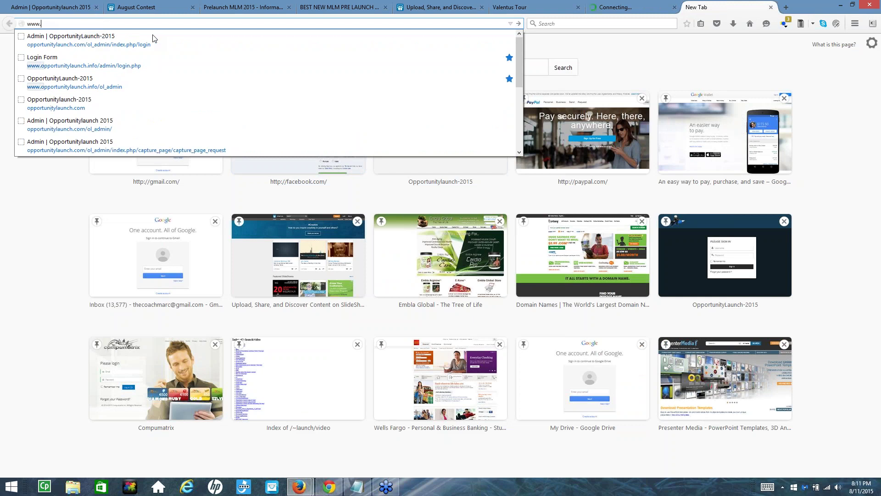
pyautogui.write('google.c')
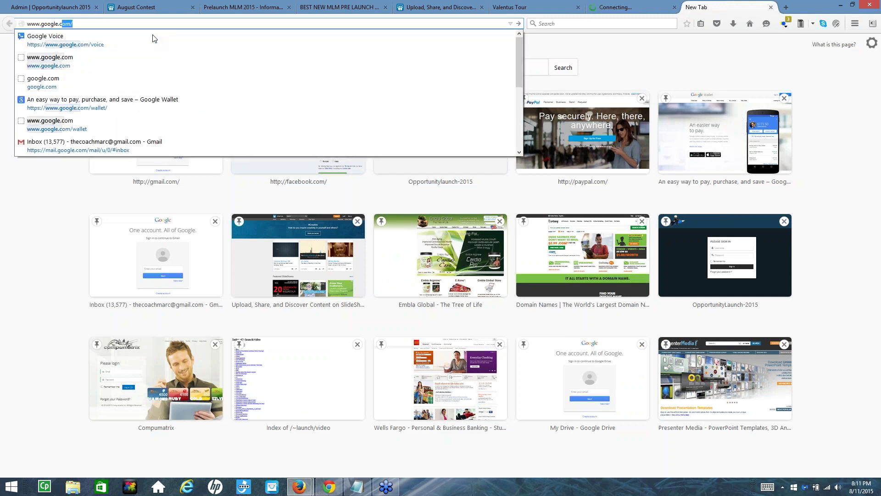
pyautogui.press('Return')
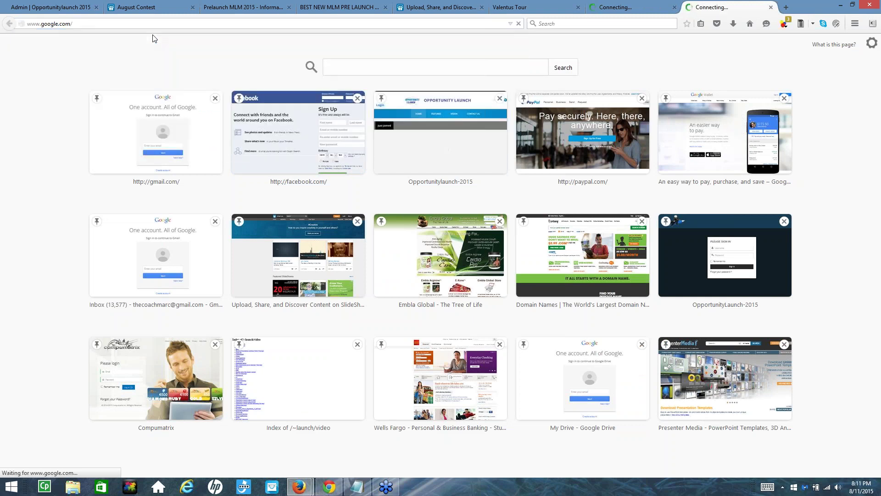
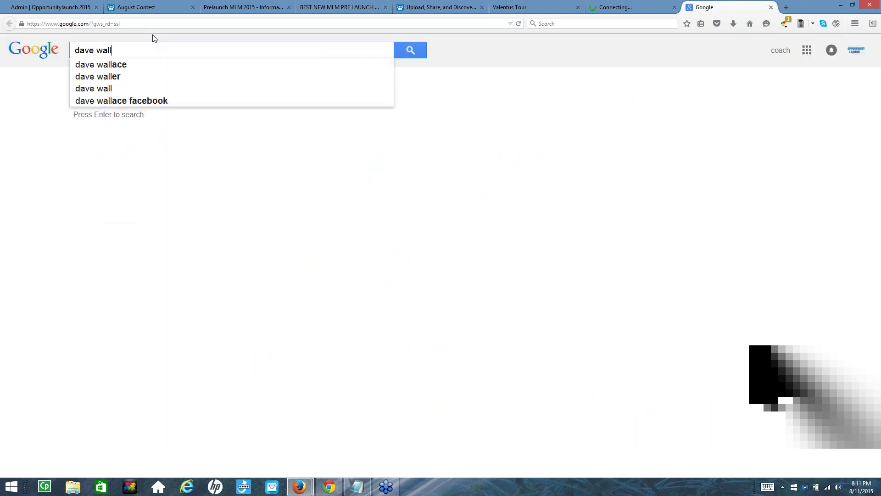
# Search Google for the person's name and scroll through the roughly 27,400,000 results
pyautogui.press('Return')
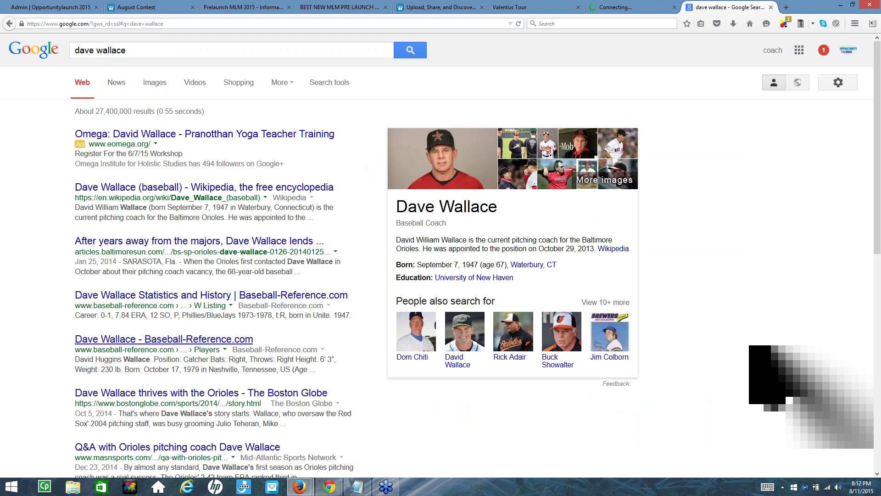
pyautogui.scroll(-2, 164, 339)
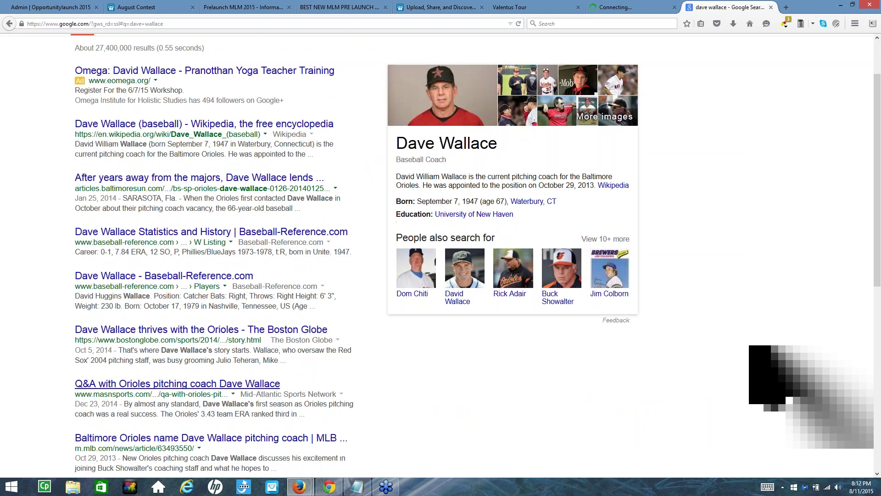
pyautogui.scroll(-4, 137, 390)
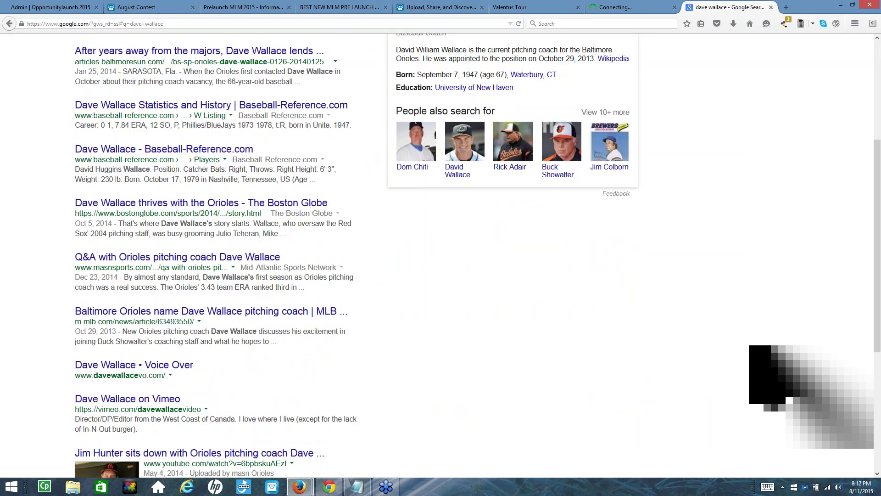
pyautogui.scroll(-4, 131, 378)
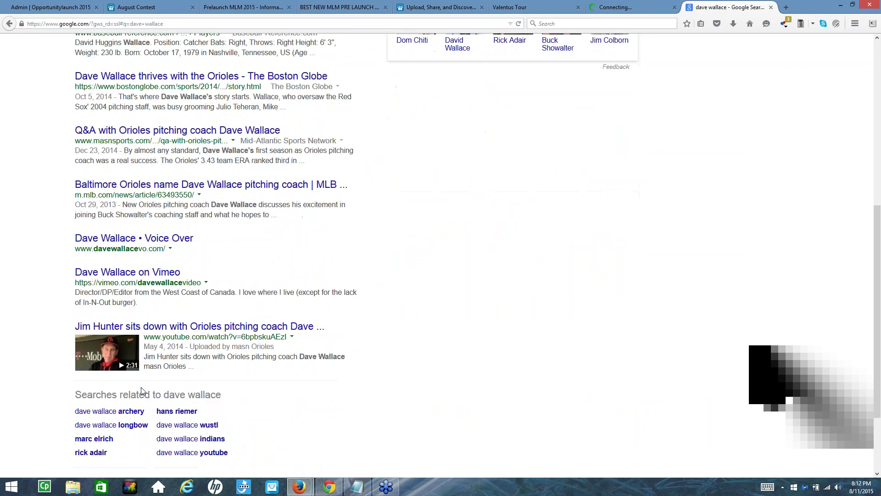
pyautogui.scroll(10, 137, 308)
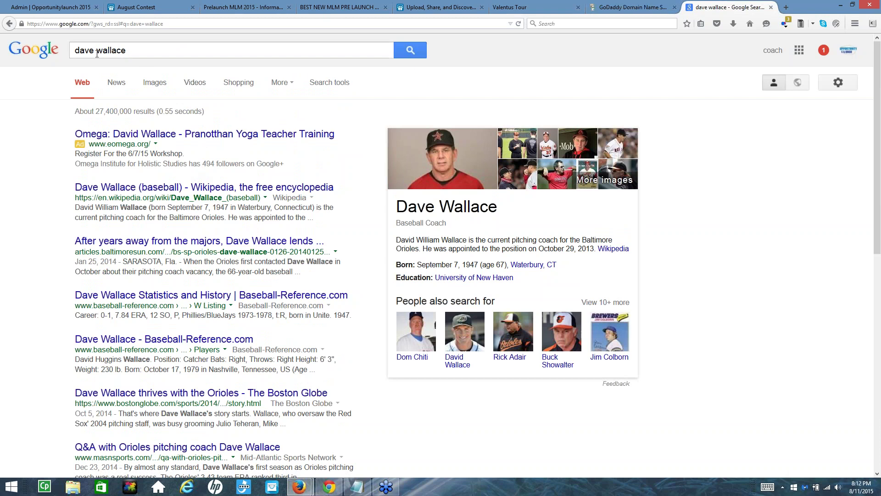
pyautogui.click(74, 51)
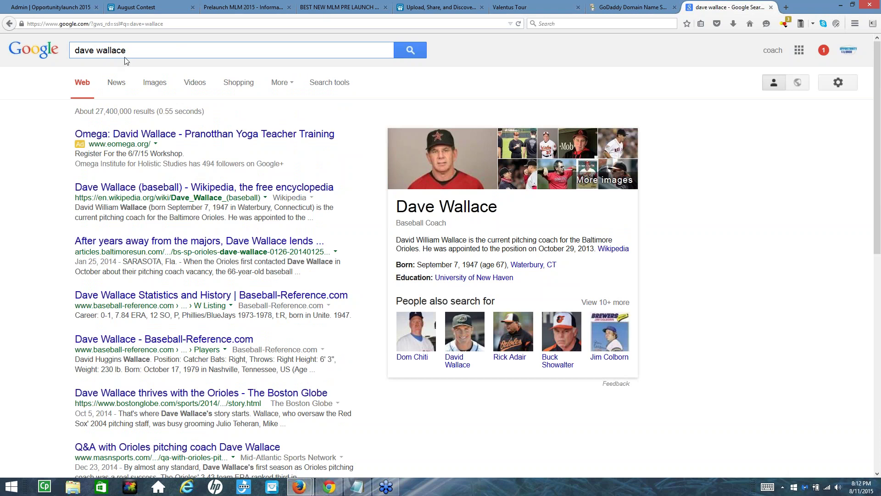
# Add 'sr' to the name query and browse the roughly 736,000 narrowed results
pyautogui.write('sr')
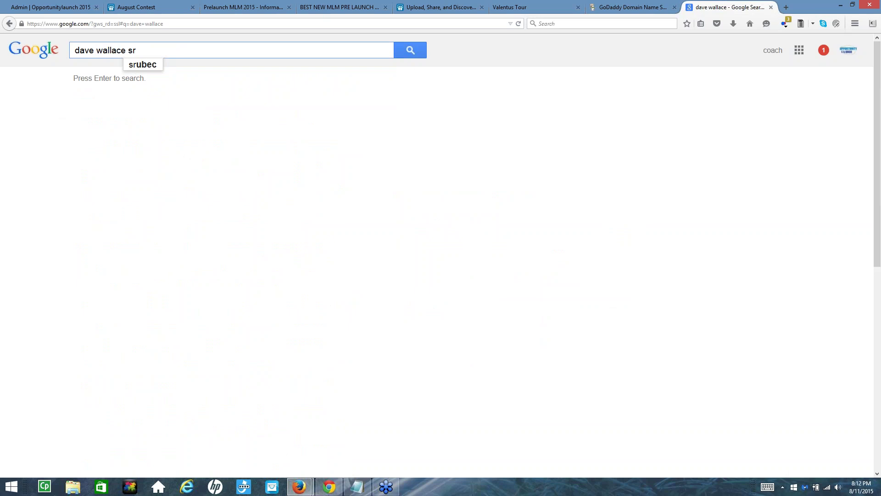
pyautogui.click(411, 54)
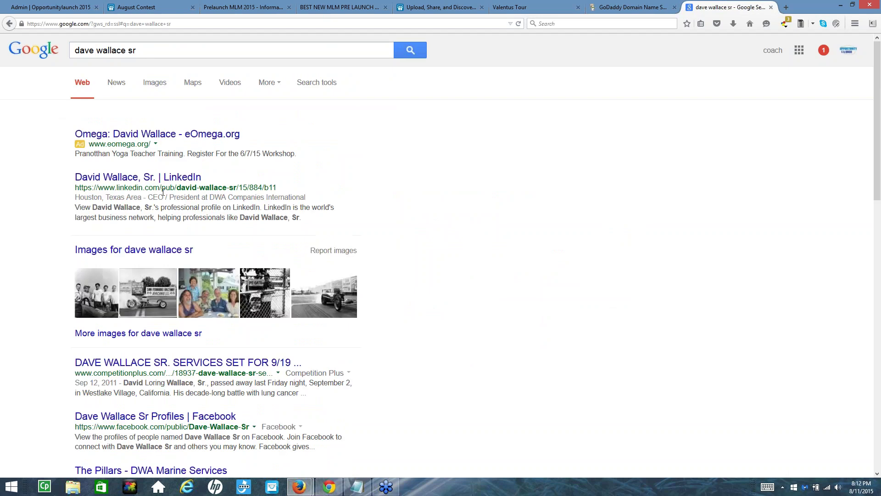
pyautogui.scroll(-5, 170, 227)
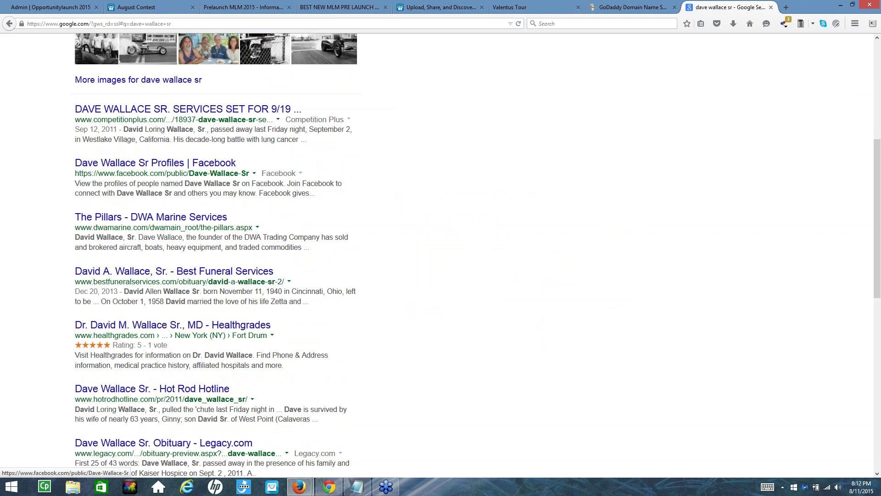
pyautogui.scroll(4, 216, 255)
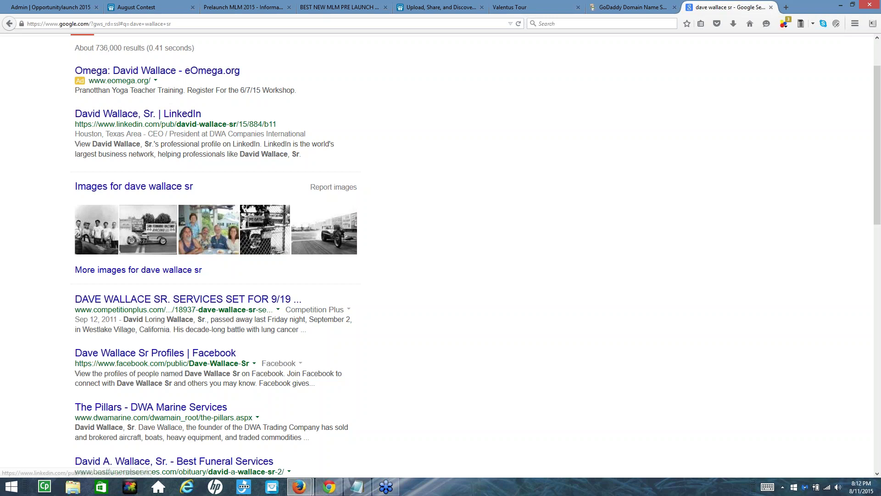
pyautogui.scroll(-3, 121, 234)
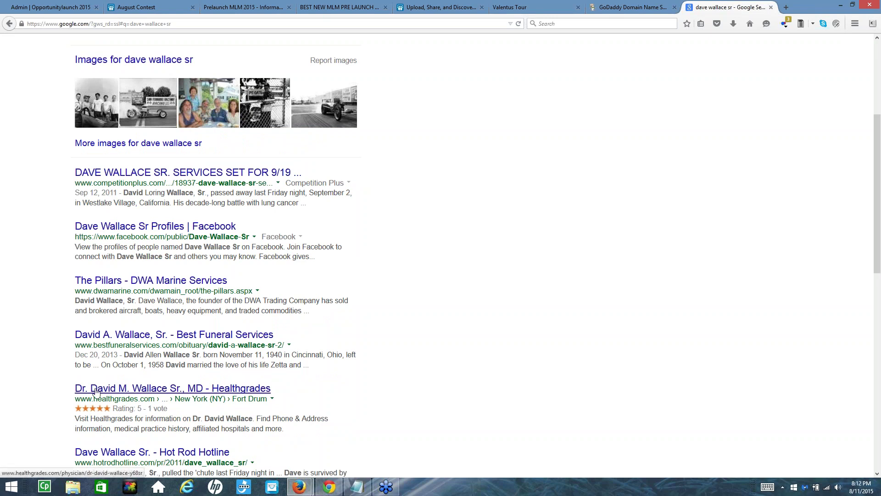
pyautogui.scroll(-4, 143, 397)
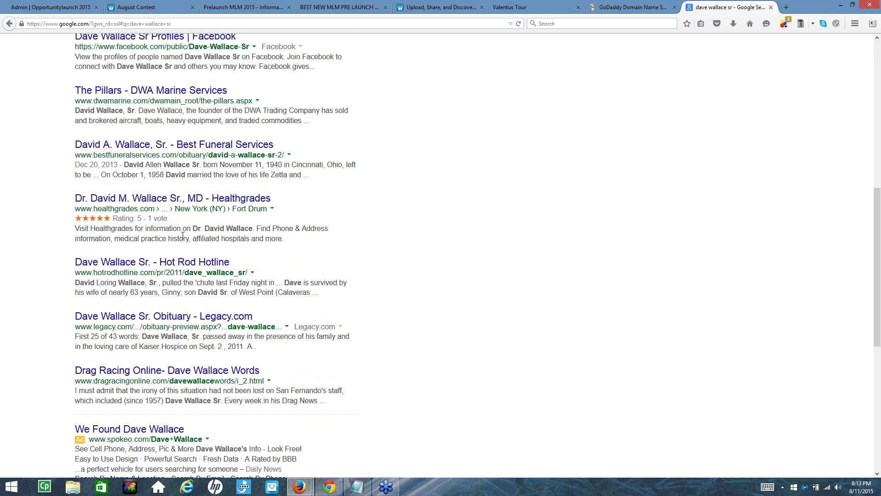
pyautogui.scroll(8, 182, 239)
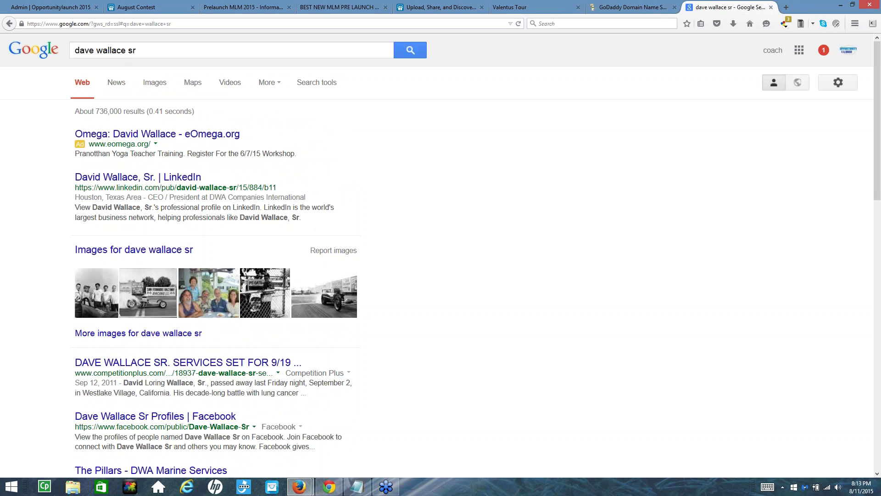
pyautogui.scroll(-10, 155, 339)
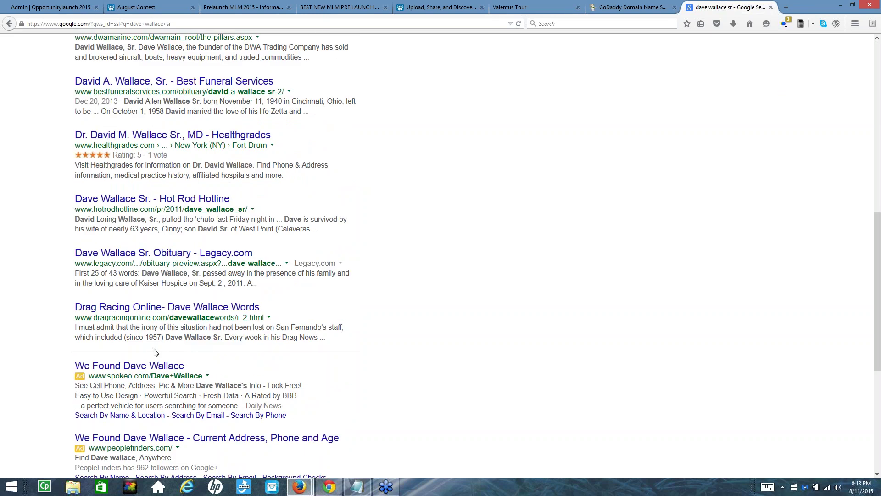
pyautogui.scroll(5, 159, 111)
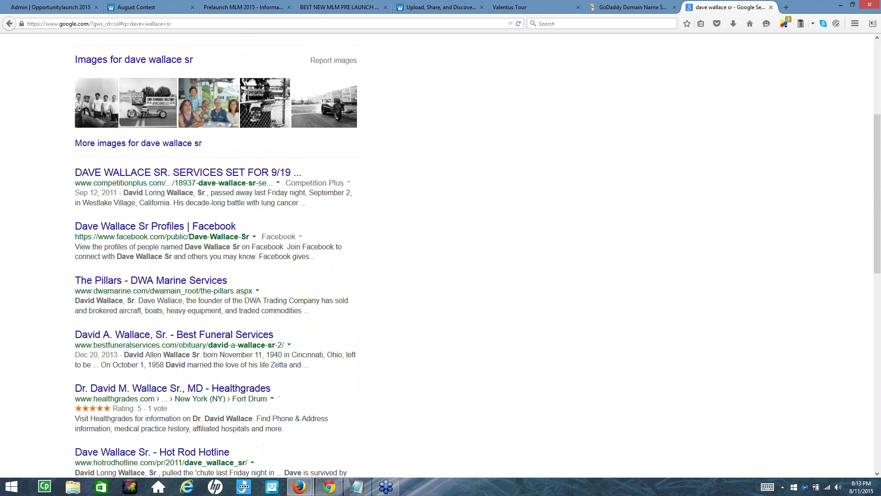
pyautogui.click(155, 226)
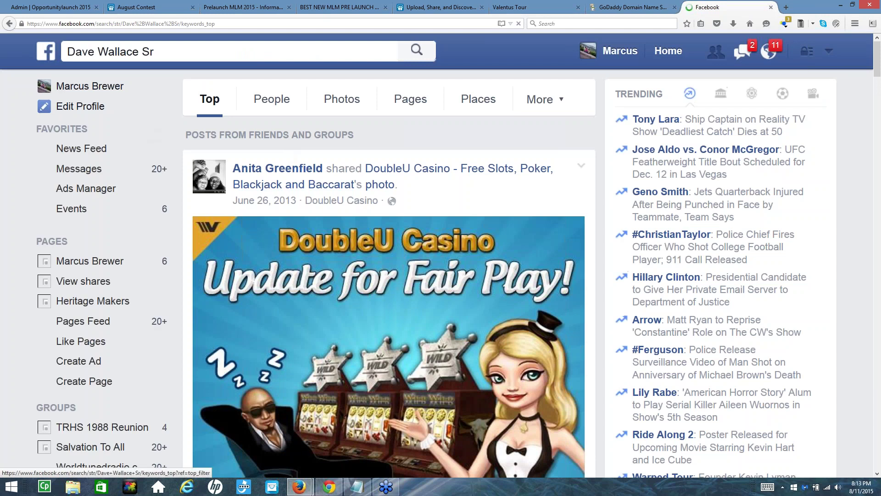
pyautogui.click(6, 25)
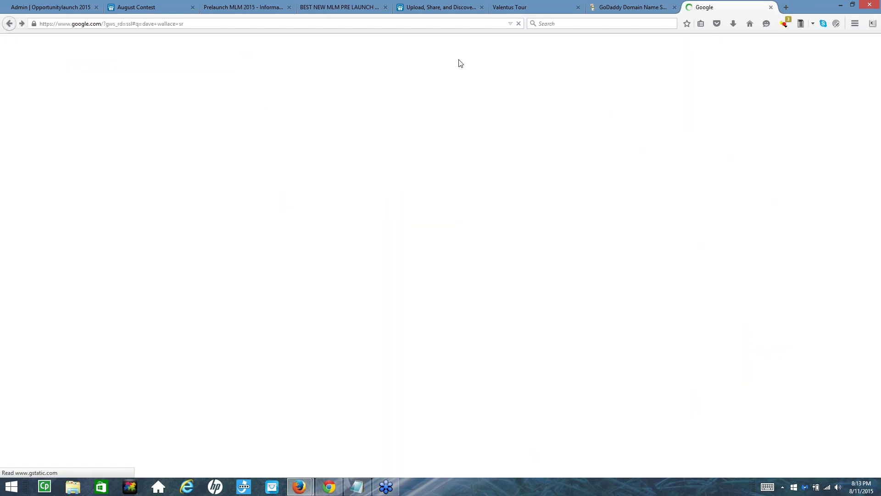
# On GoDaddy, add 'sr' to the name domain search and confirm that .com is available
pyautogui.click(614, 10)
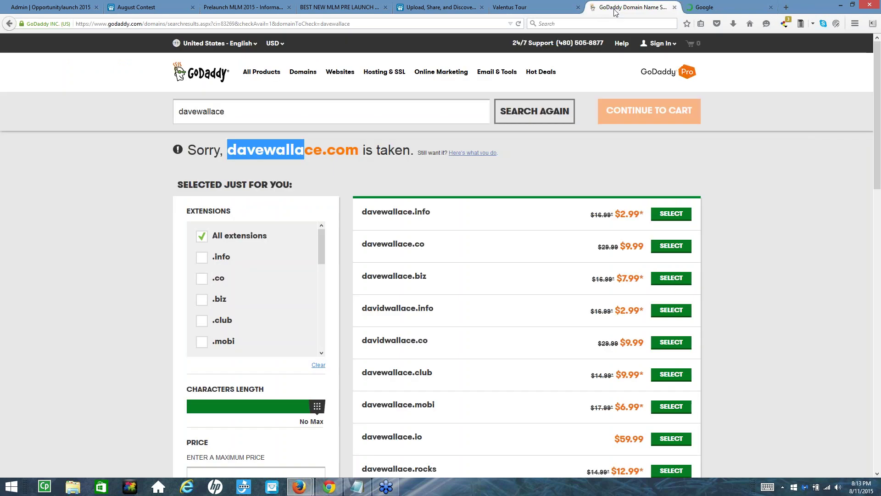
pyautogui.click(200, 113)
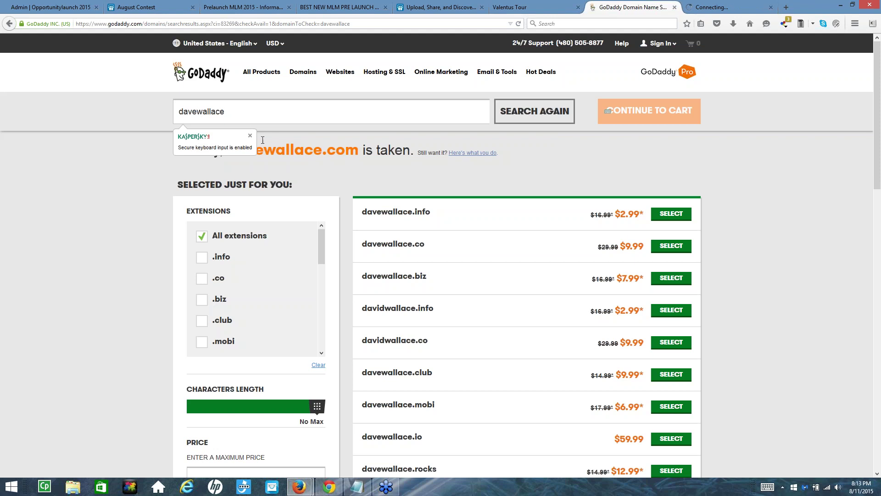
pyautogui.write('sr')
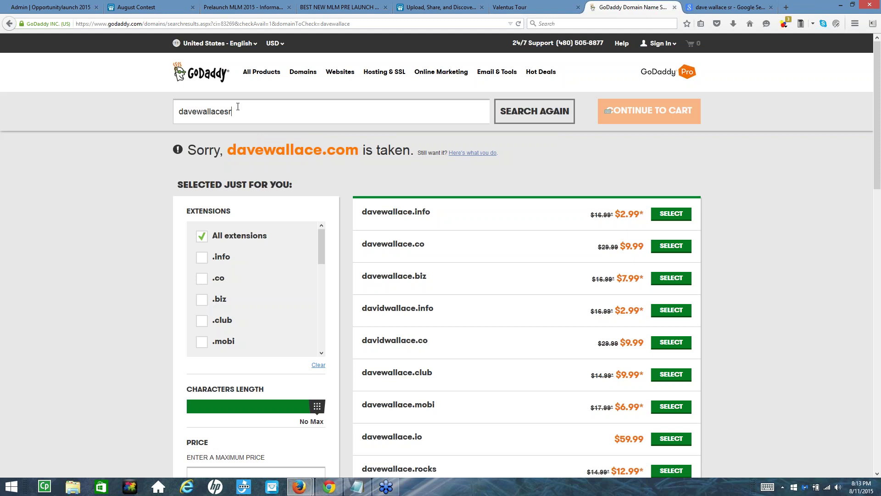
pyautogui.click(543, 108)
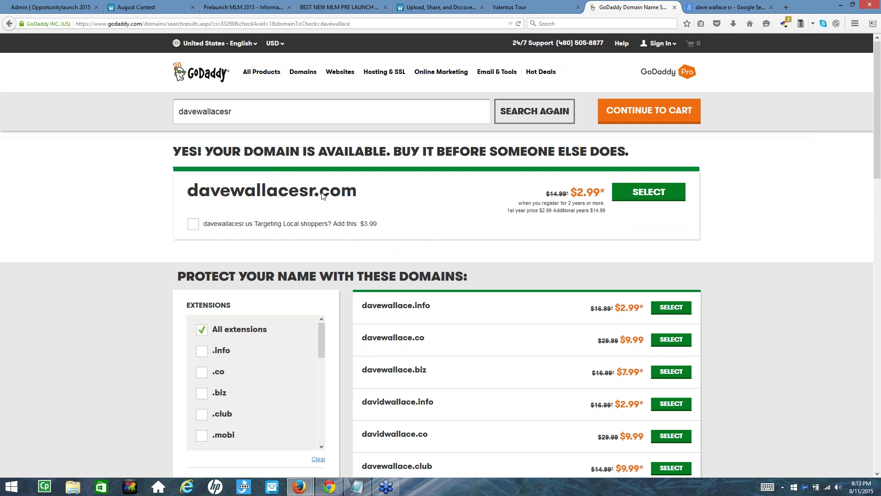
pyautogui.moveTo(199, 190); pyautogui.dragTo(357, 193)
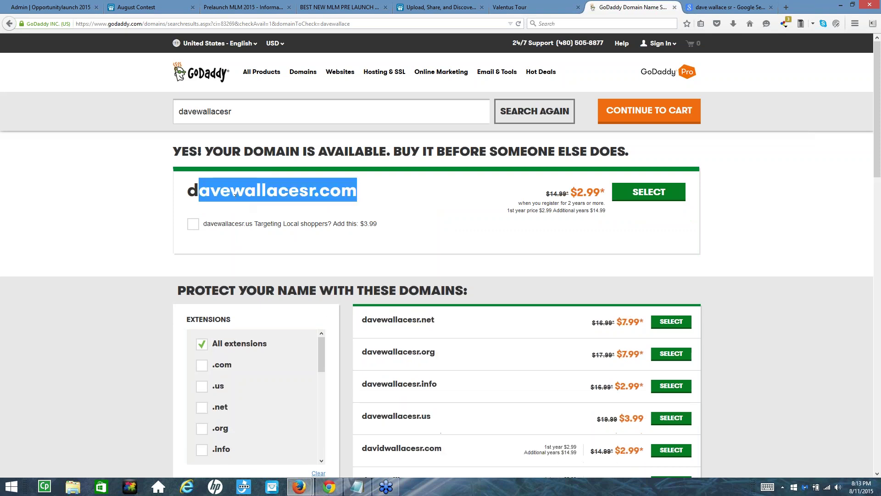
pyautogui.click(190, 191)
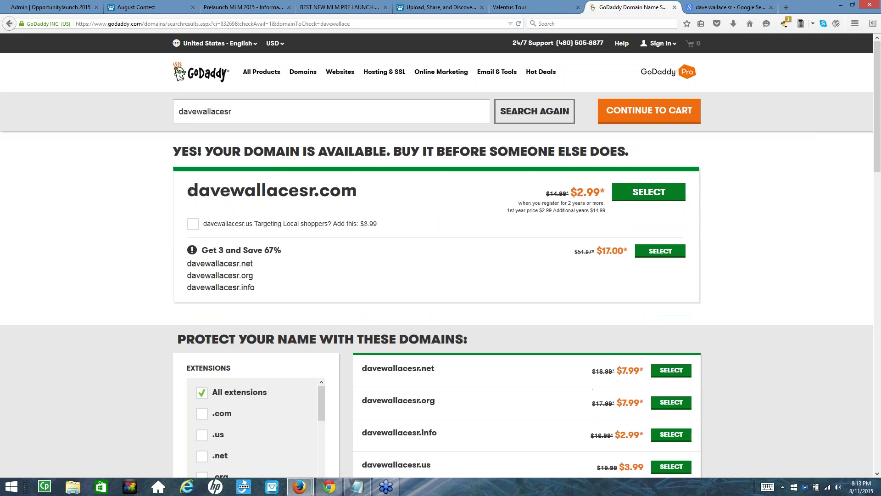
pyautogui.moveTo(189, 191); pyautogui.dragTo(357, 196)
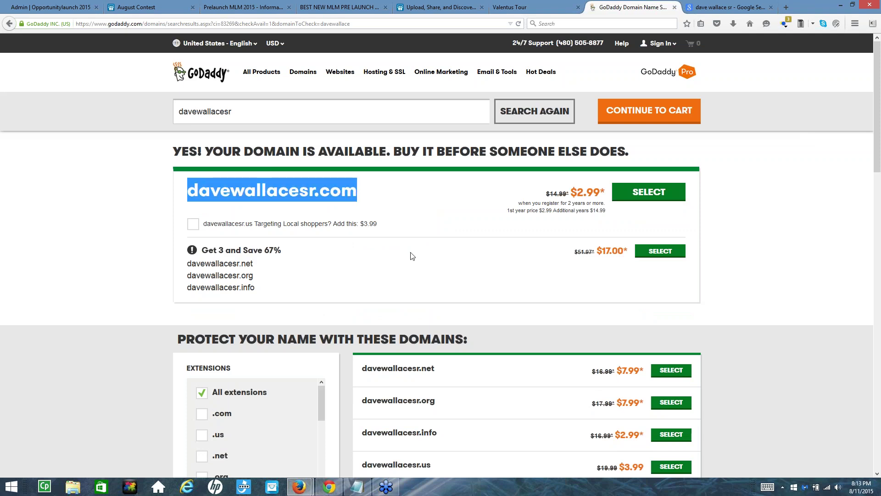
pyautogui.click(307, 191)
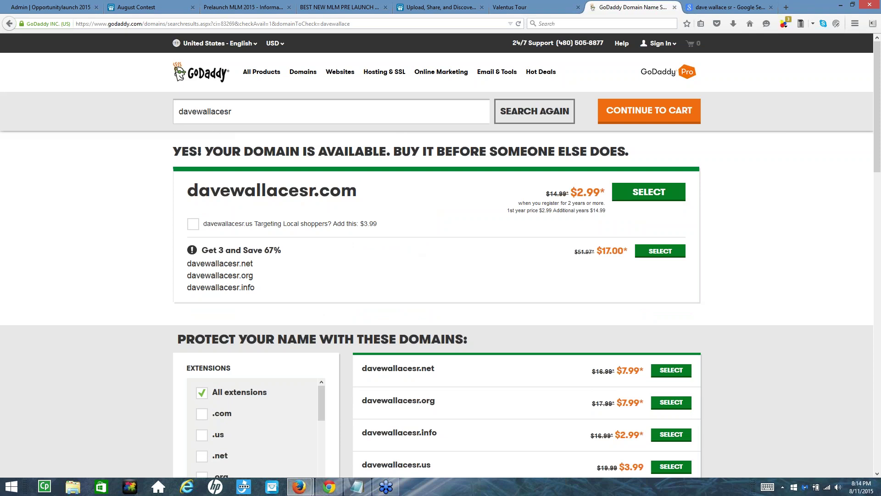
# Search the 'david' spelling without 'sr', see it's taken, and return to Google
pyautogui.moveTo(197, 111); pyautogui.dragTo(188, 112)
pyautogui.click(197, 111)
pyautogui.press('BackSpace')
pyautogui.write('id')
pyautogui.moveTo(228, 115); pyautogui.dragTo(235, 114)
pyautogui.press('BackSpace')
pyautogui.click(498, 116)
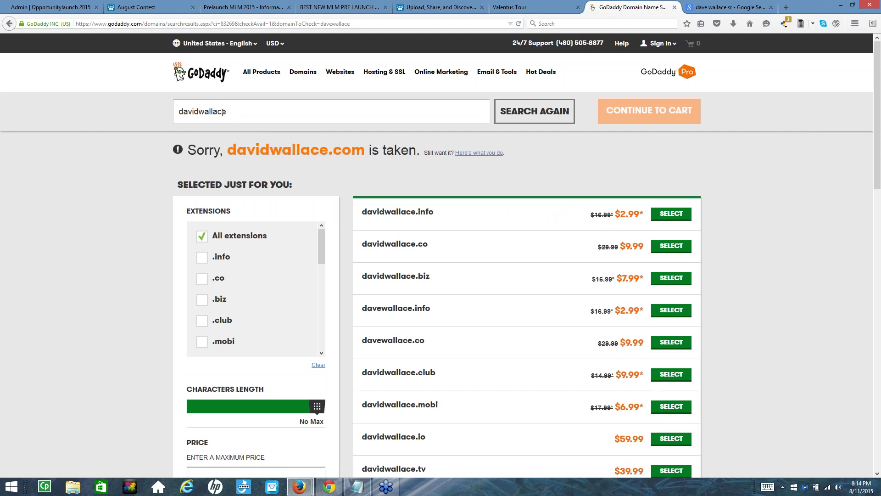
pyautogui.moveTo(227, 116); pyautogui.dragTo(165, 107)
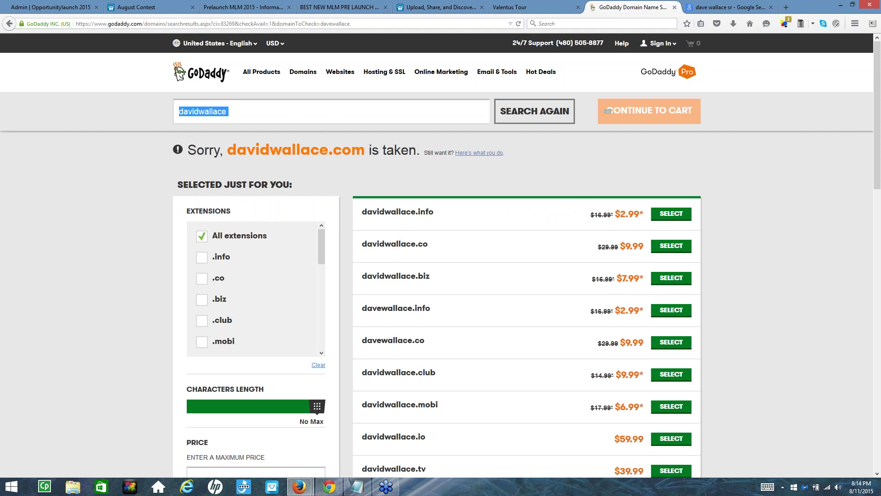
pyautogui.click(725, 9)
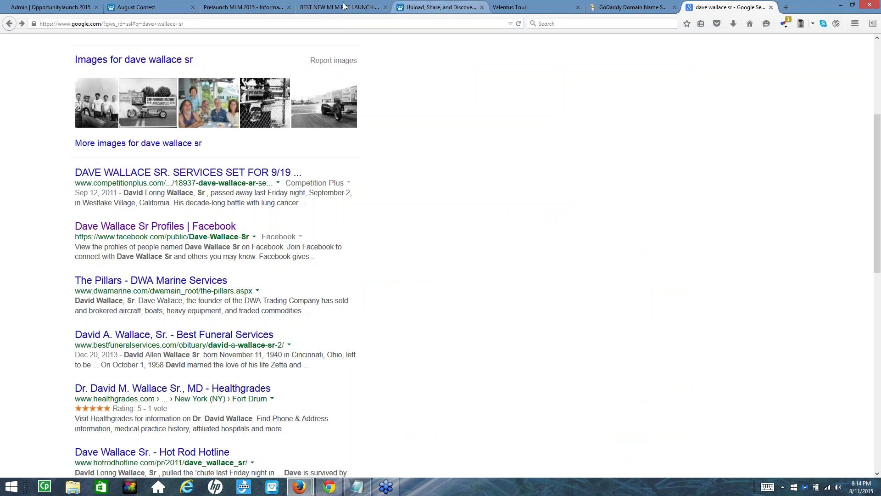
# On the August Contest page, search SlideShare for the person's name
pyautogui.click(163, 8)
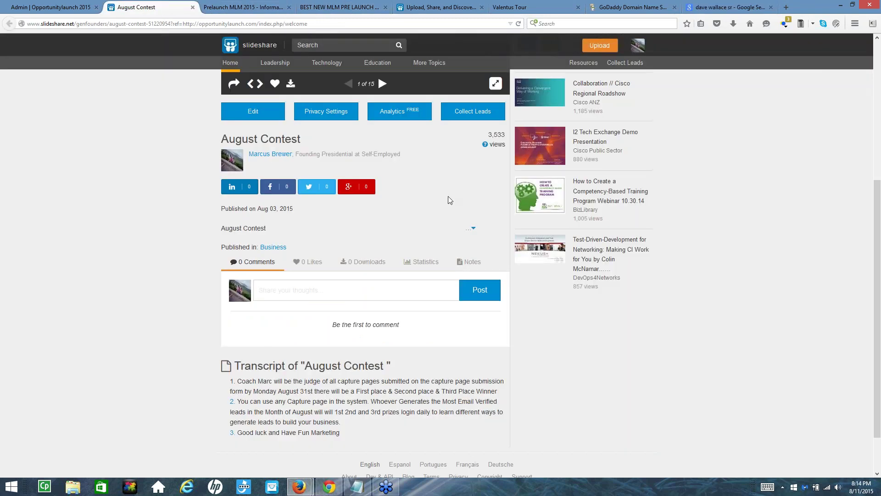
pyautogui.scroll(5, 462, 199)
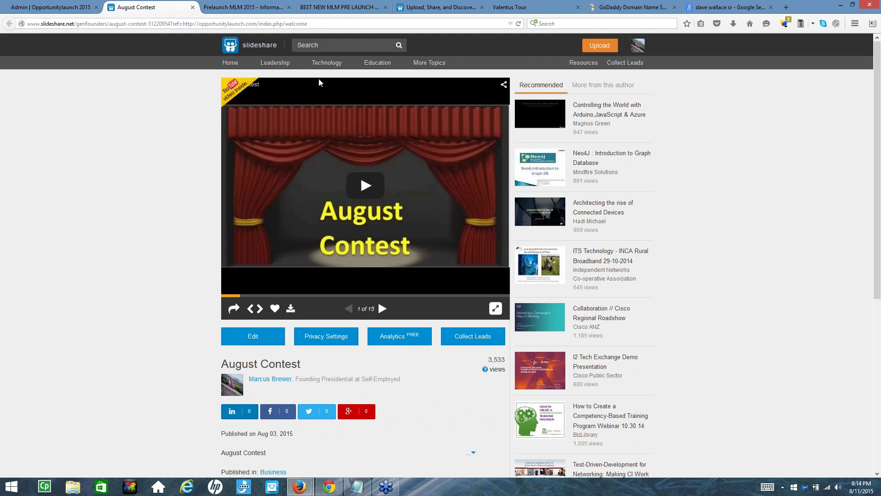
pyautogui.click(334, 45)
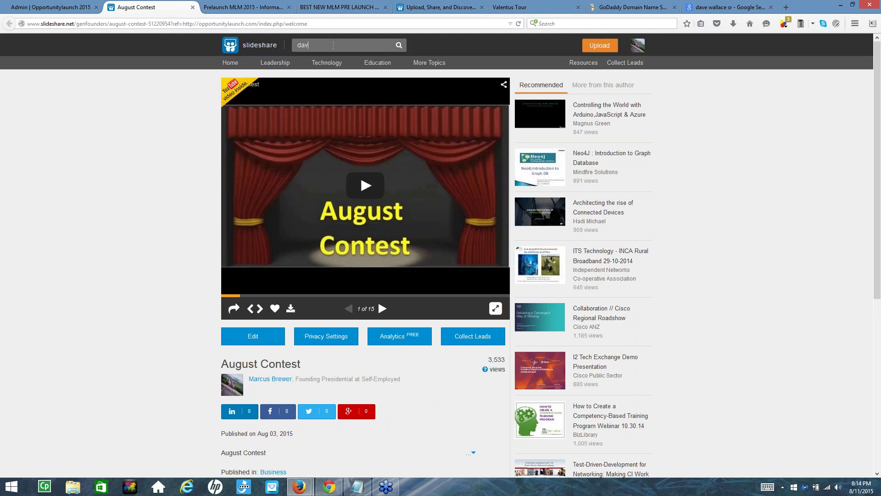
pyautogui.click(399, 46)
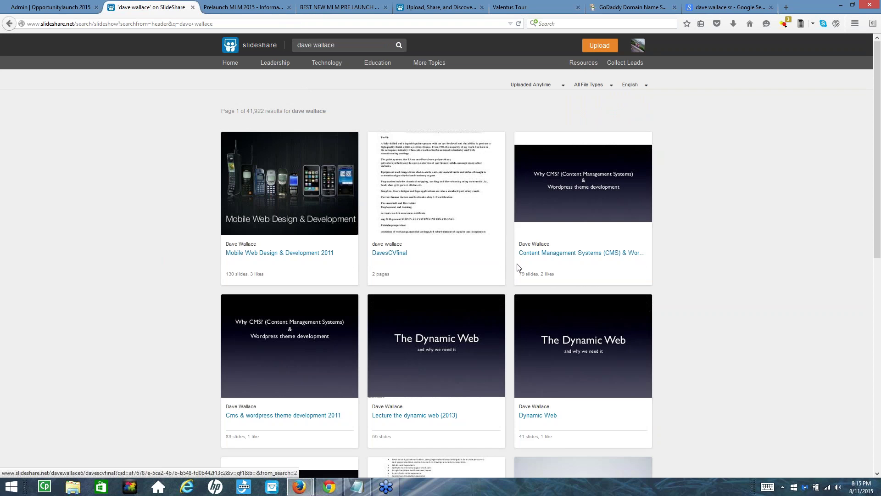
# Look over the authors and scroll through the 41,922 SlideShare results
pyautogui.moveTo(549, 245); pyautogui.dragTo(519, 245)
pyautogui.moveTo(408, 245)
pyautogui.mouseDown()
pyautogui.moveTo(369, 244)
pyautogui.moveTo(403, 261)
pyautogui.mouseUp()
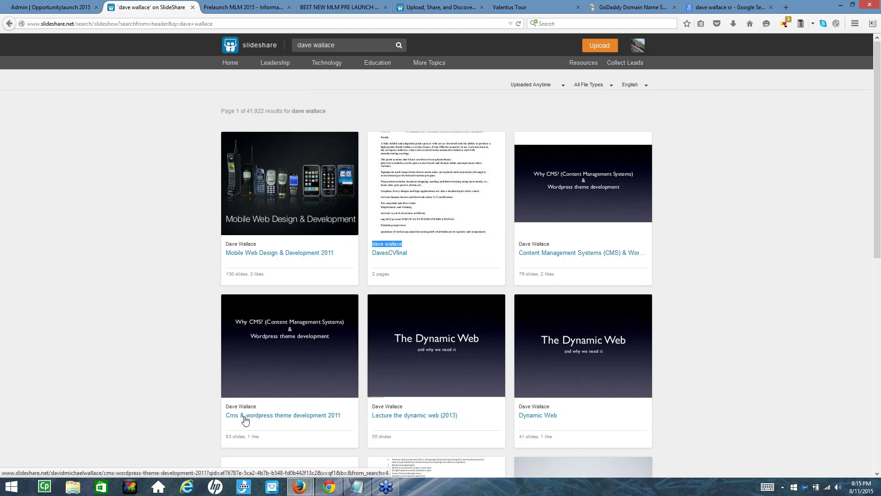
pyautogui.scroll(-10, 337, 289)
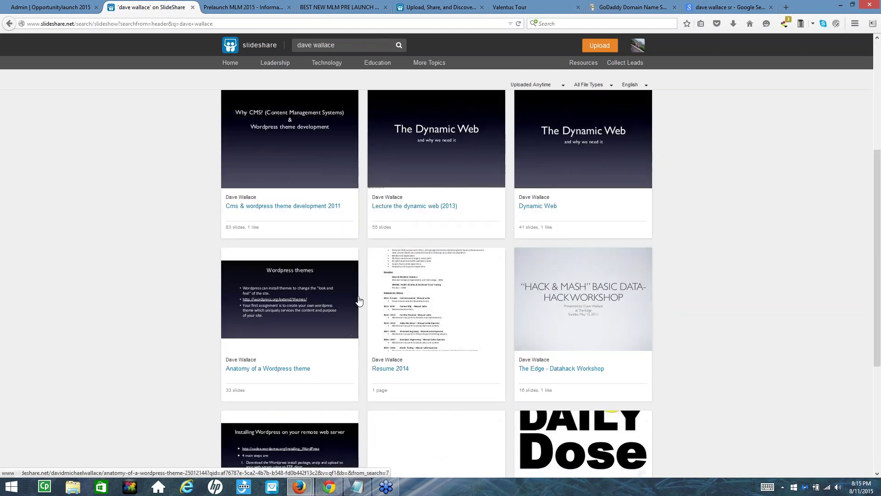
pyautogui.scroll(-1, 435, 325)
pyautogui.scroll(-3, 435, 325)
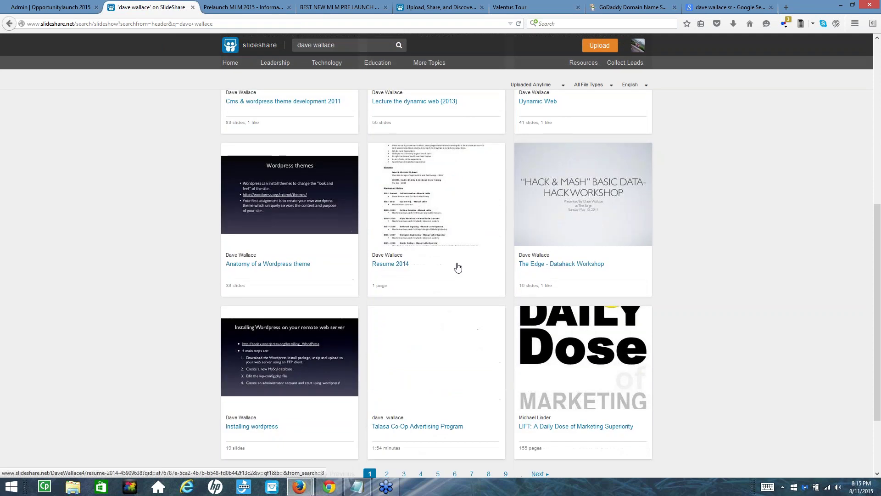
pyautogui.scroll(-4, 346, 300)
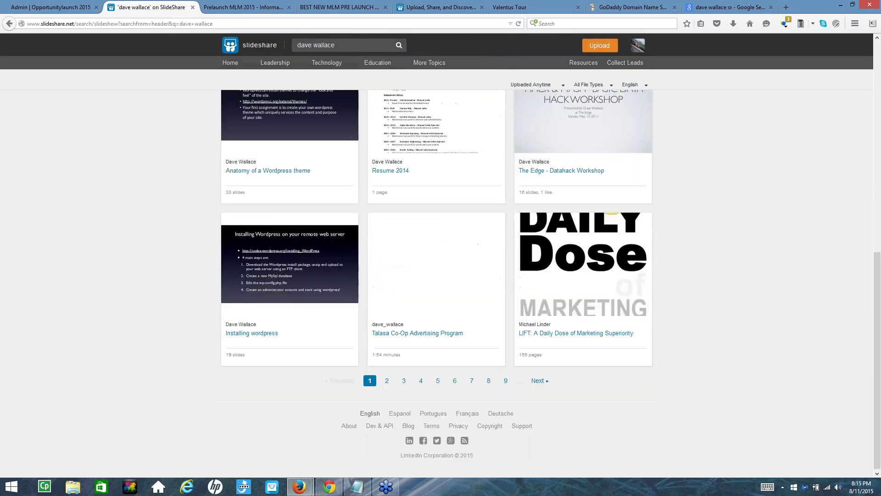
pyautogui.scroll(14, 376, 311)
pyautogui.scroll(1, 368, 311)
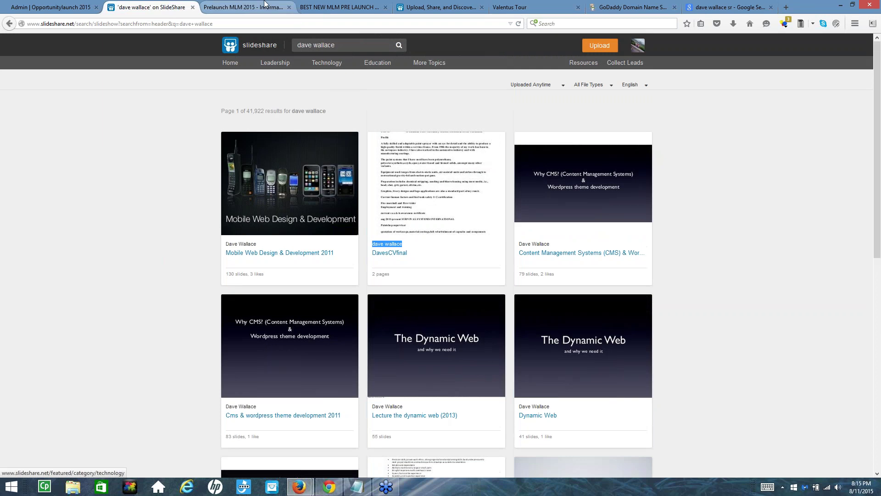
# Browse the Prelaunch MLM 2015 listing on informator.coxslot.com, then return to the Google results
pyautogui.click(339, 7)
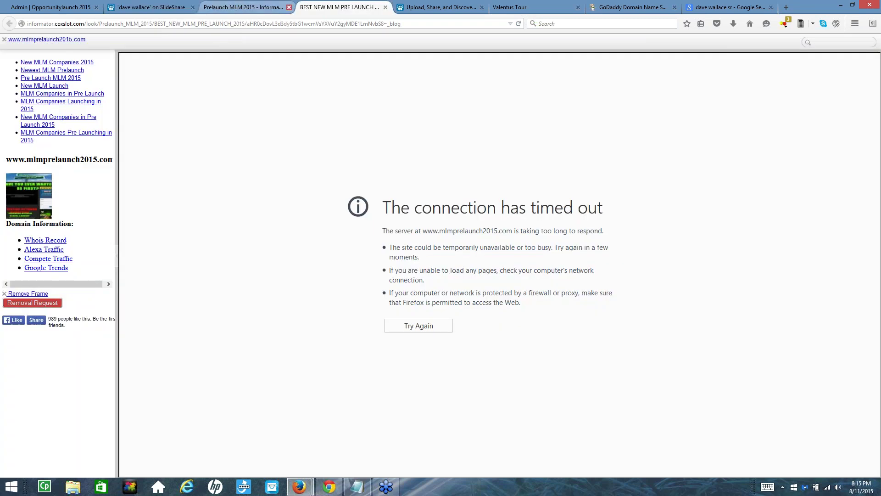
pyautogui.click(239, 8)
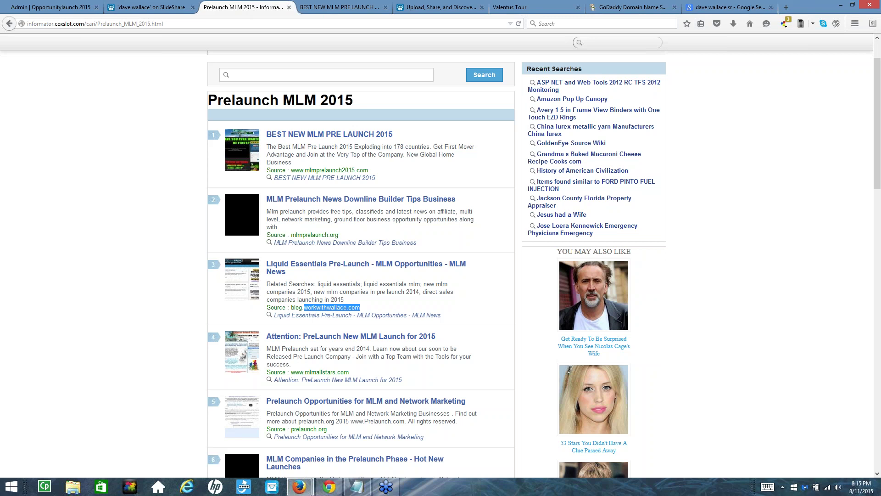
pyautogui.scroll(-4, 361, 266)
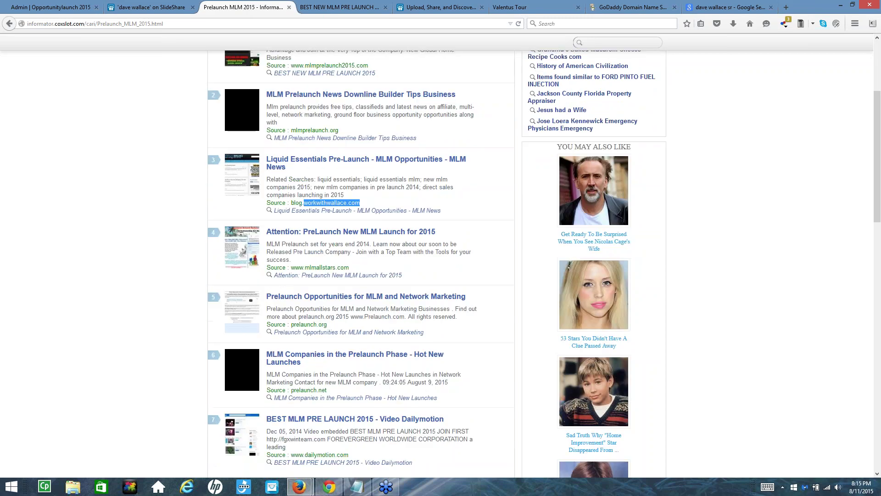
pyautogui.scroll(-2, 311, 358)
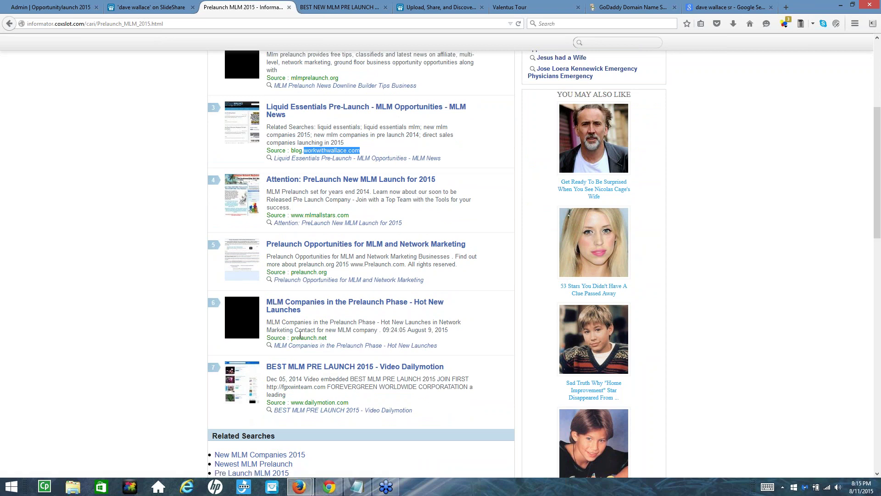
pyautogui.scroll(-8, 367, 322)
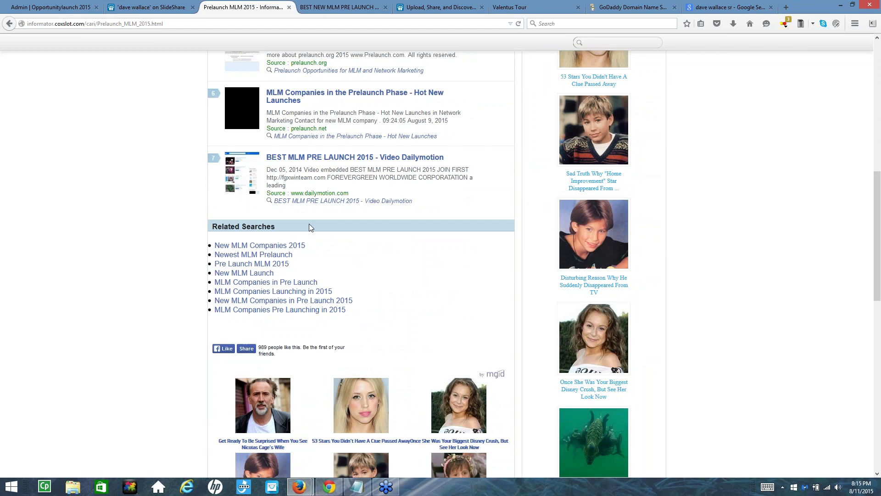
pyautogui.scroll(5, 310, 228)
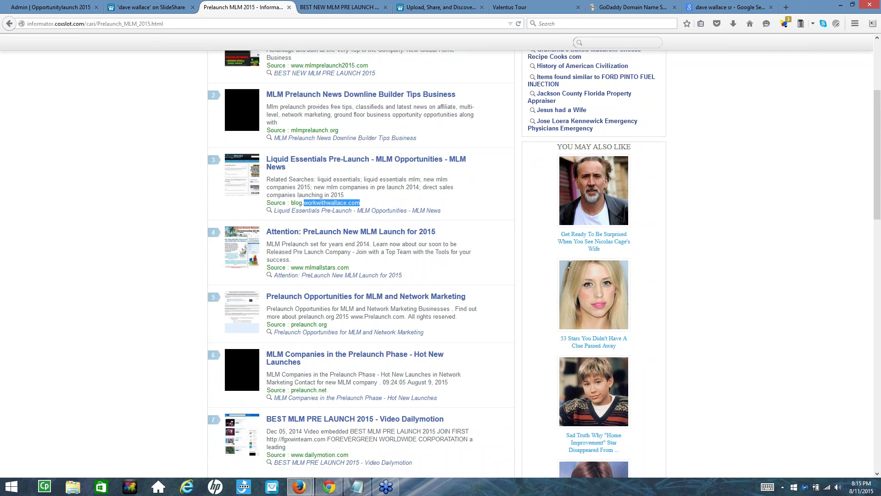
pyautogui.scroll(3, 367, 138)
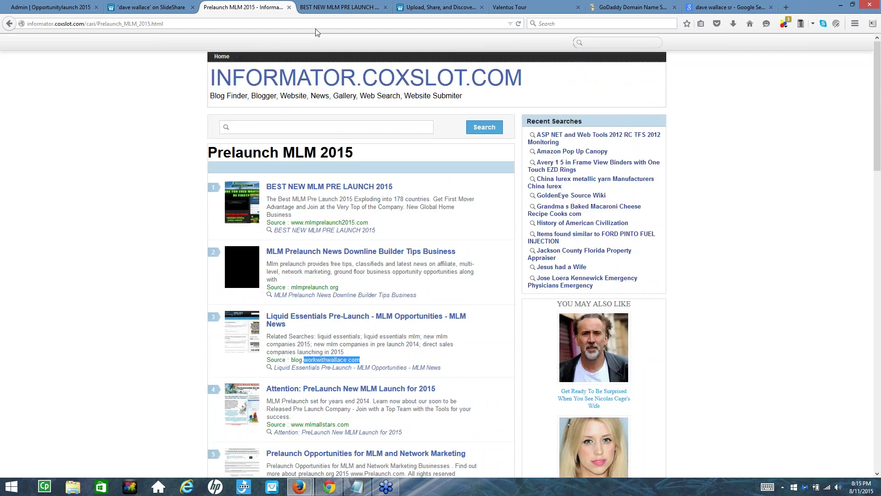
pyautogui.click(721, 8)
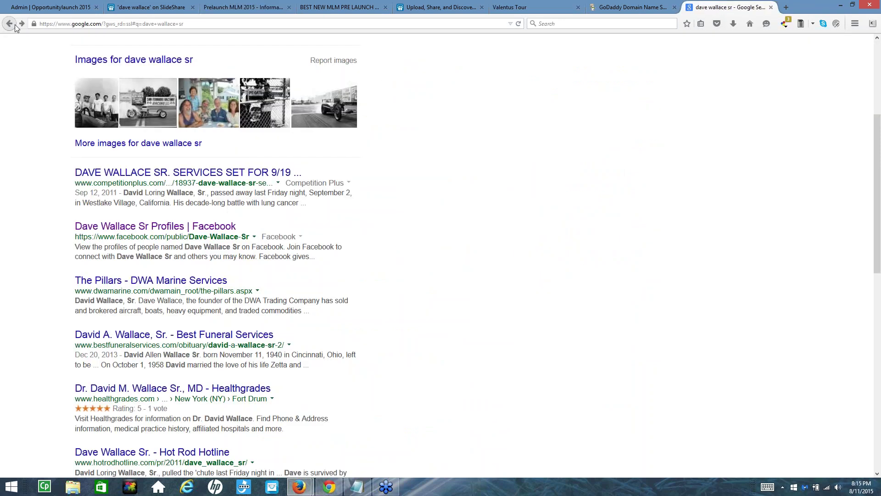
# Replace the query with the person's name plus 'liquid essentials' and search
pyautogui.scroll(5, 32, 138)
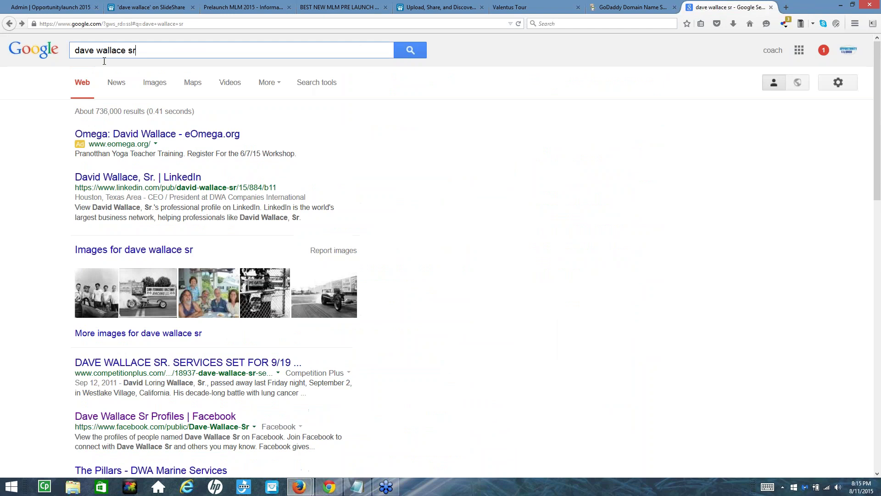
pyautogui.tripleClick(133, 50)
pyautogui.write('l')
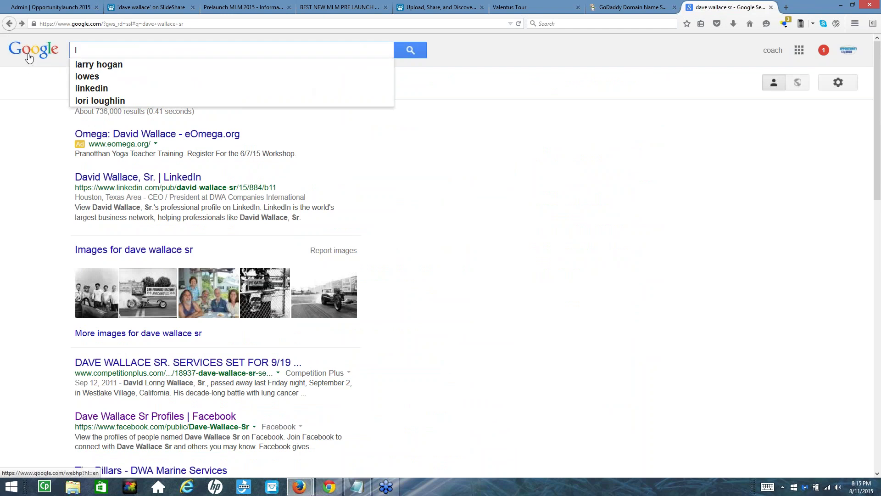
pyautogui.press('BackSpace')
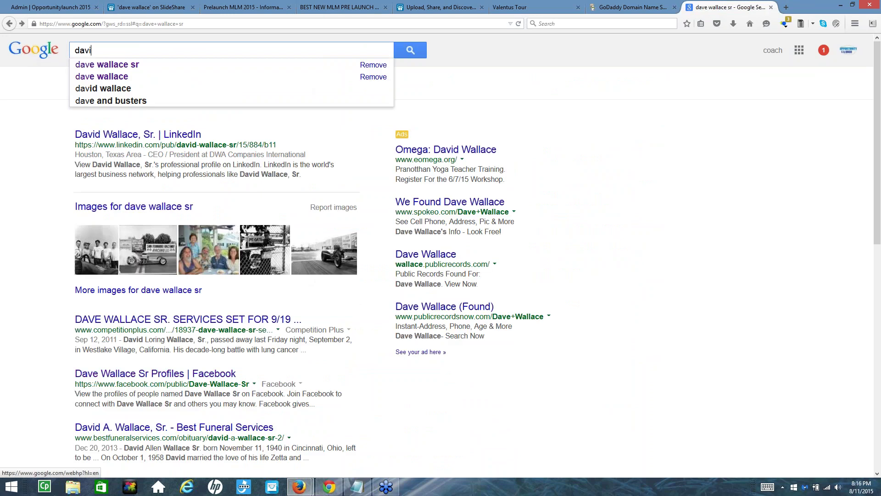
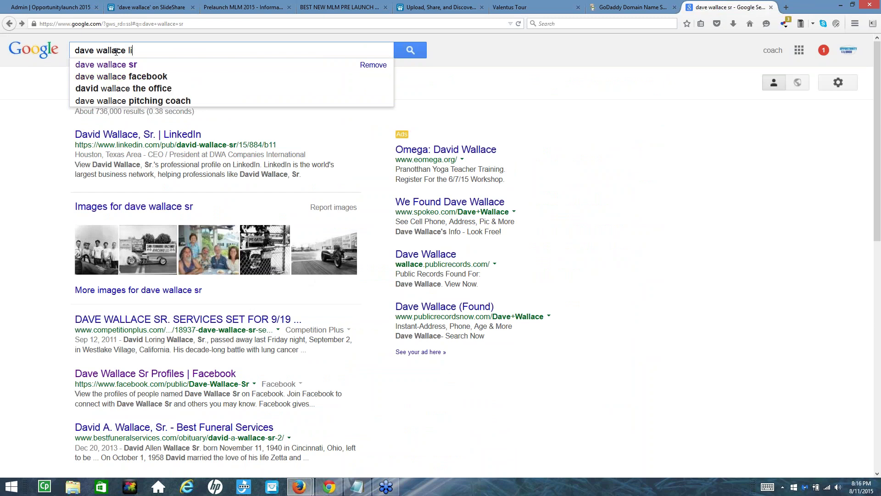
pyautogui.write('quid esse')
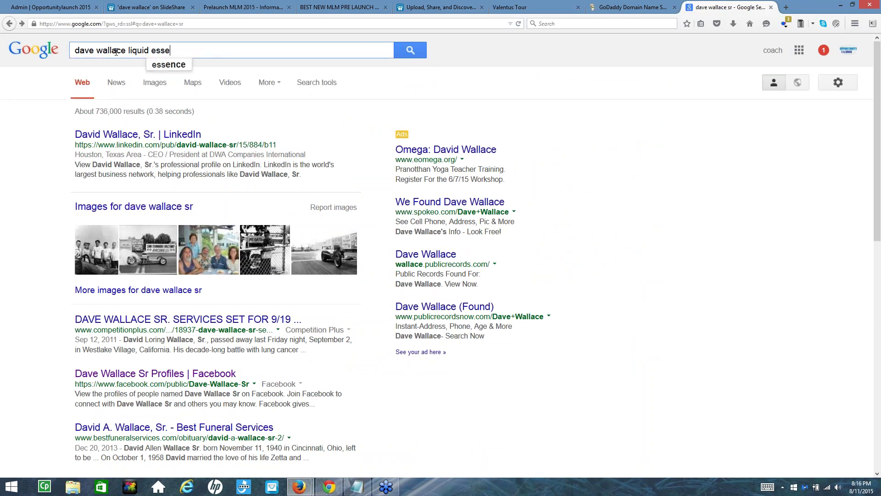
pyautogui.write('ntials')
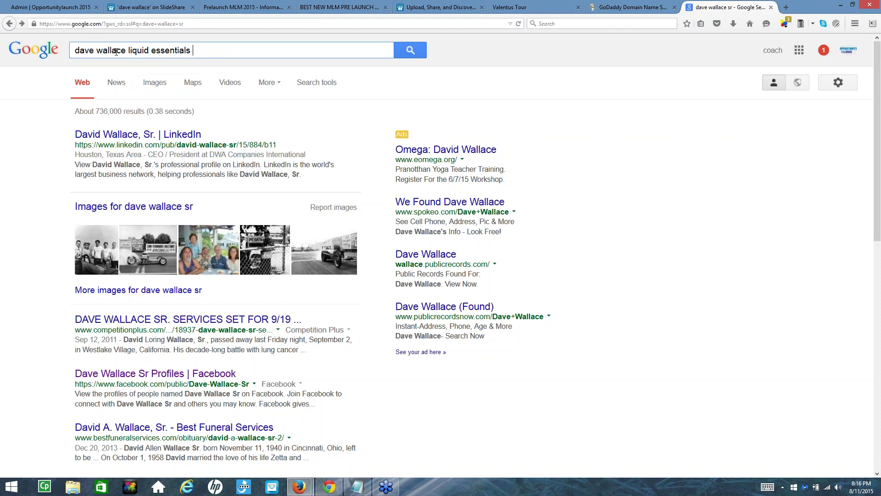
pyautogui.press('Return')
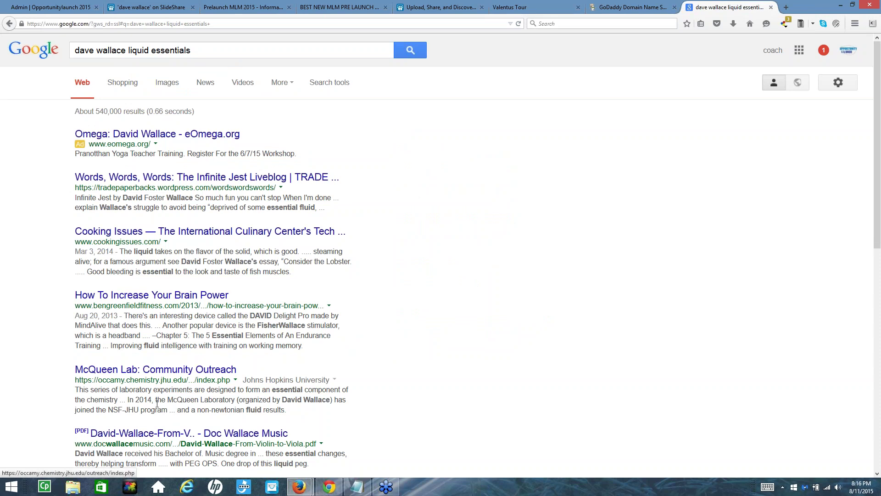
pyautogui.scroll(-4, 169, 195)
pyautogui.scroll(-6, 214, 181)
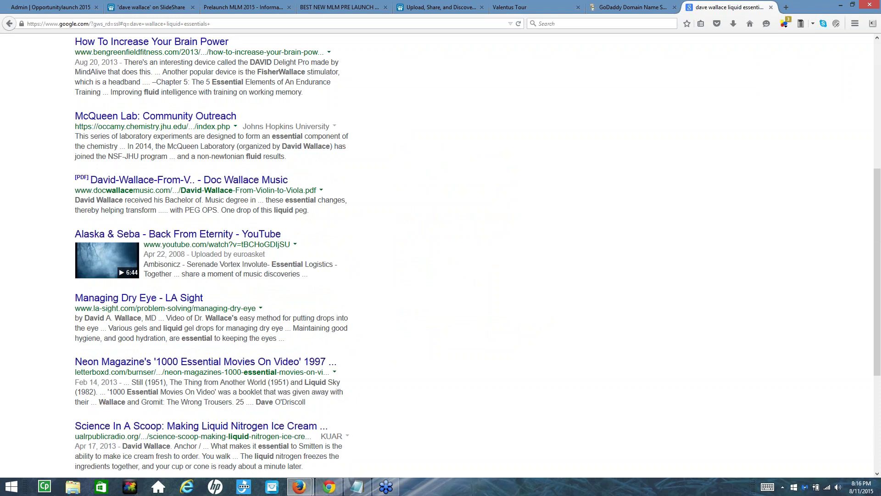
pyautogui.scroll(-4, 176, 248)
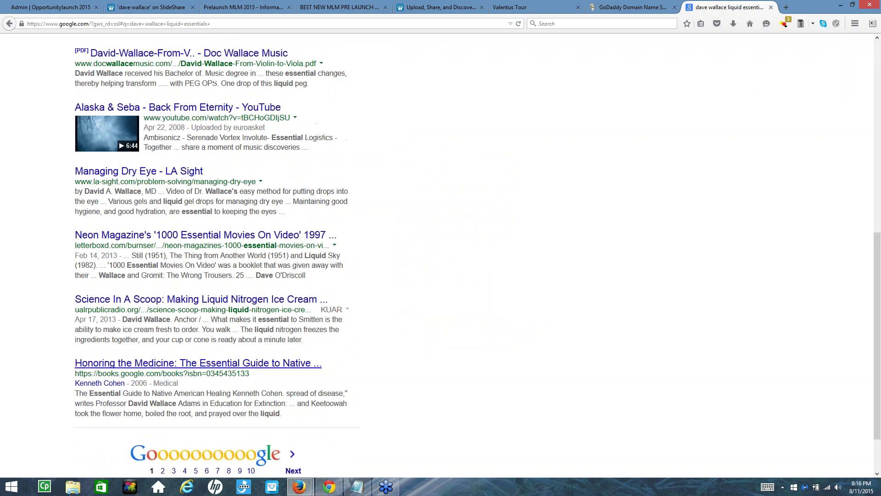
pyautogui.scroll(12, 212, 322)
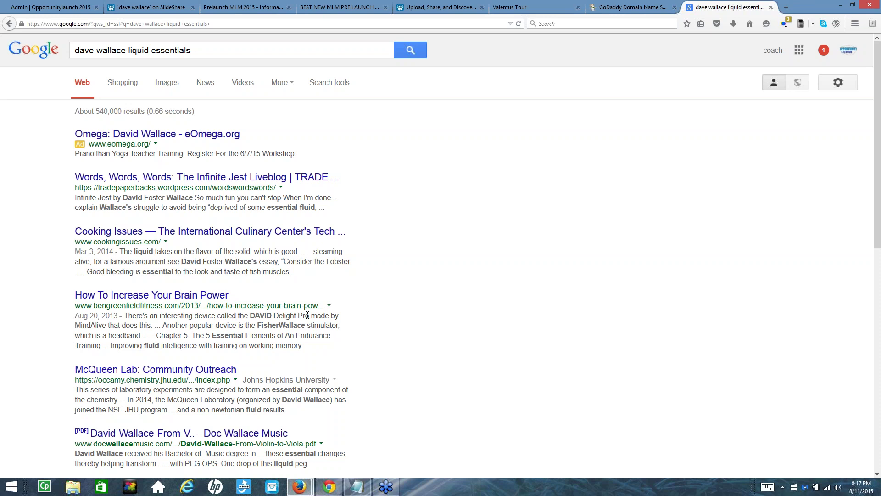
pyautogui.click(129, 50)
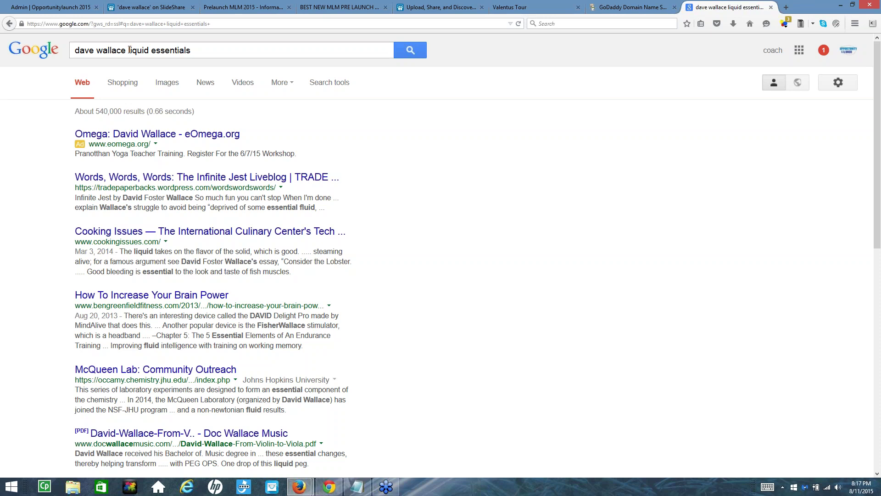
# Remove the name, search 'liquid essentials' alone, and scroll the 14,600,000 results
pyautogui.hotkey('shift', 'Home')
pyautogui.press('BackSpace')
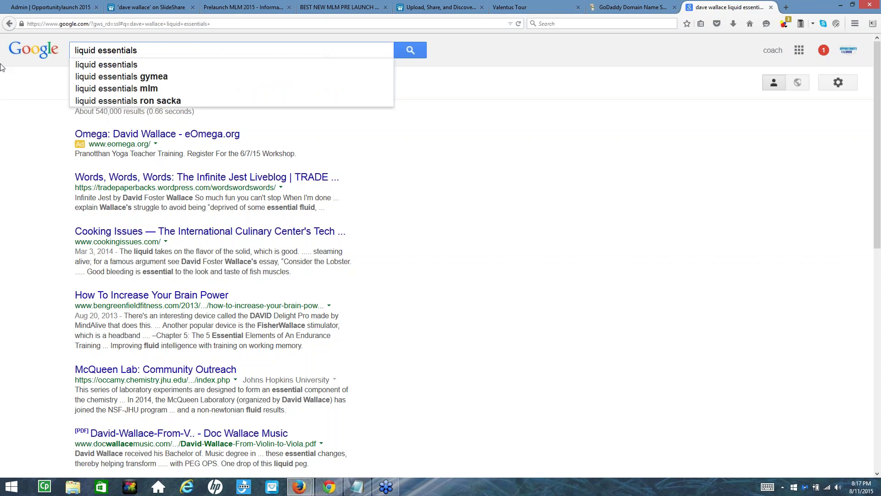
pyautogui.press('Return')
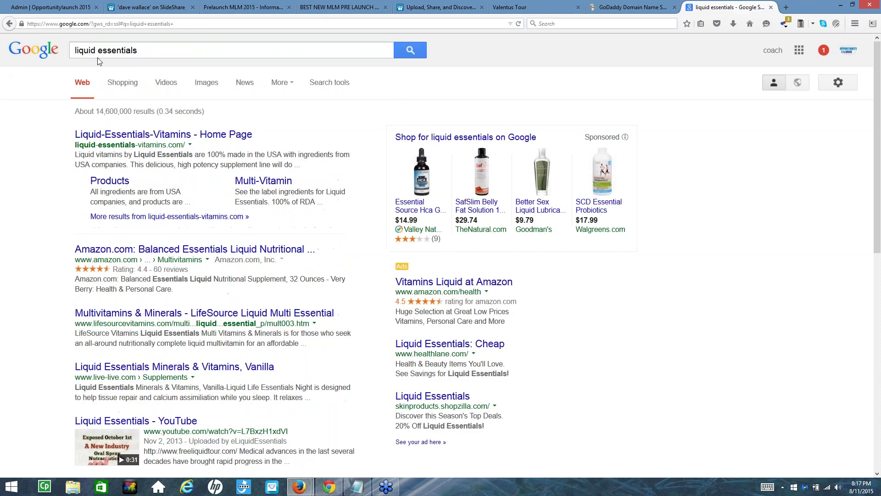
pyautogui.scroll(-3, 124, 302)
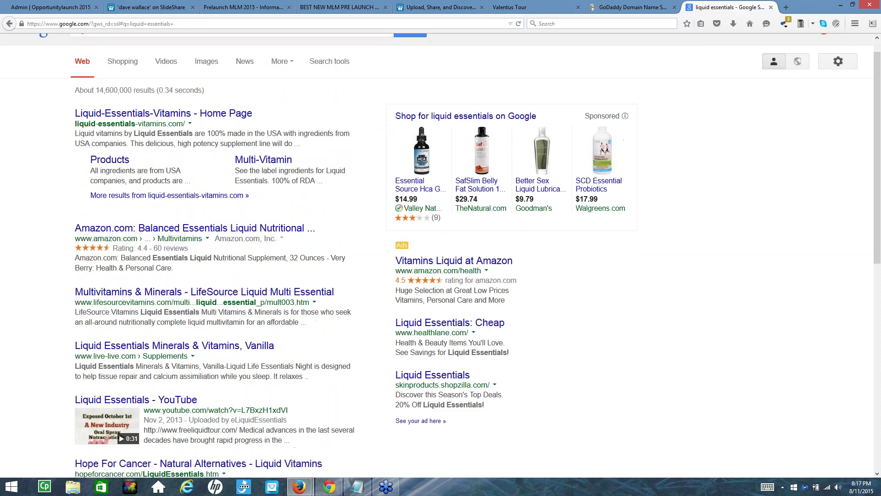
pyautogui.scroll(-3, 124, 302)
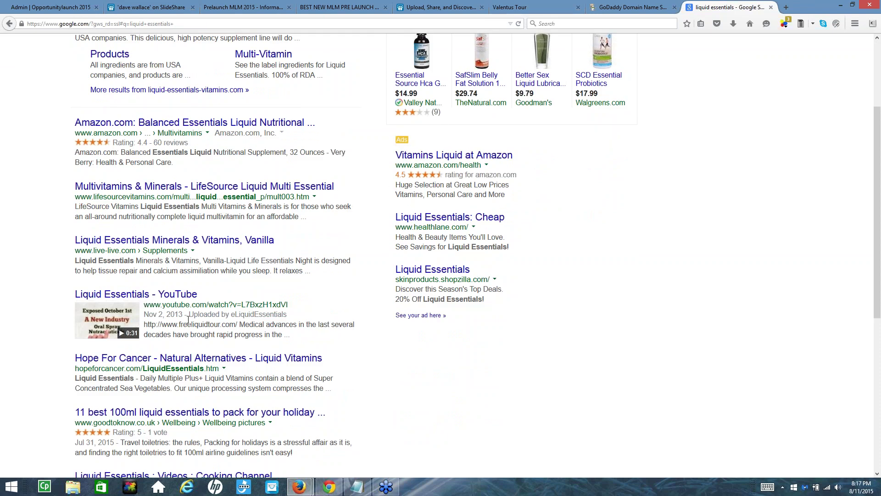
# Open the 'Liquid Essentials - YouTube' result and look over the video's description
pyautogui.click(150, 295)
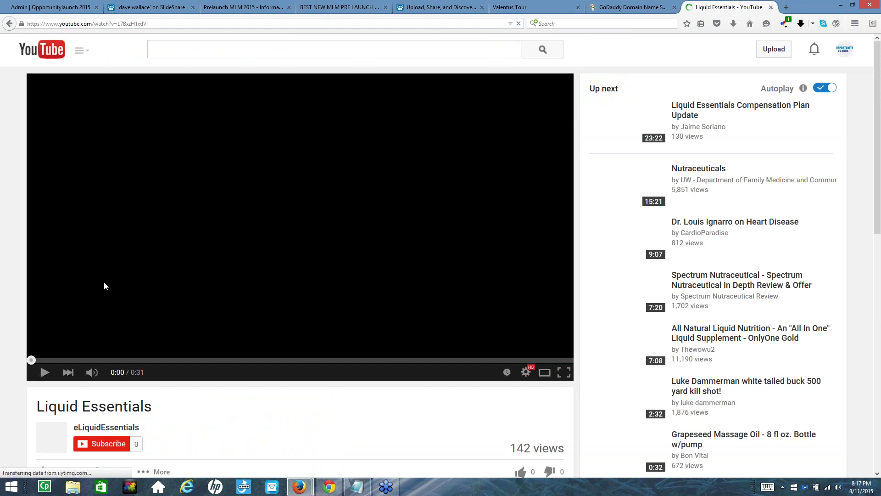
pyautogui.scroll(-7, 207, 303)
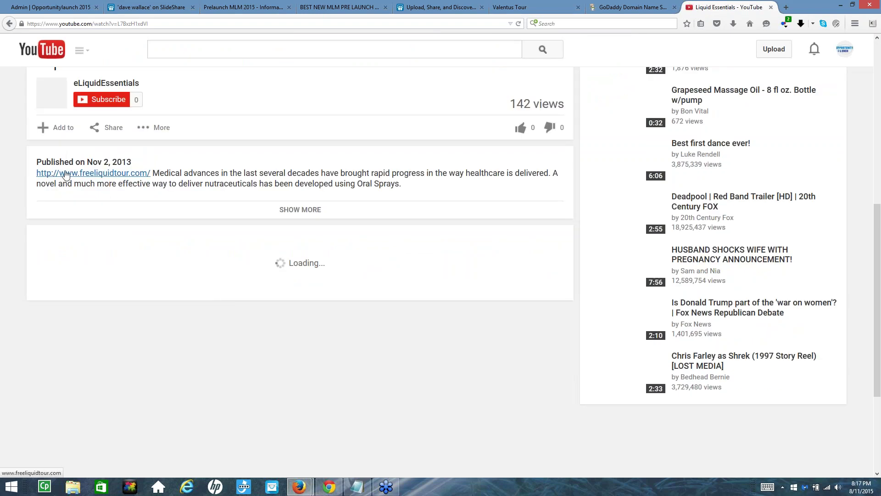
pyautogui.scroll(6, 105, 170)
pyautogui.scroll(-7, 124, 206)
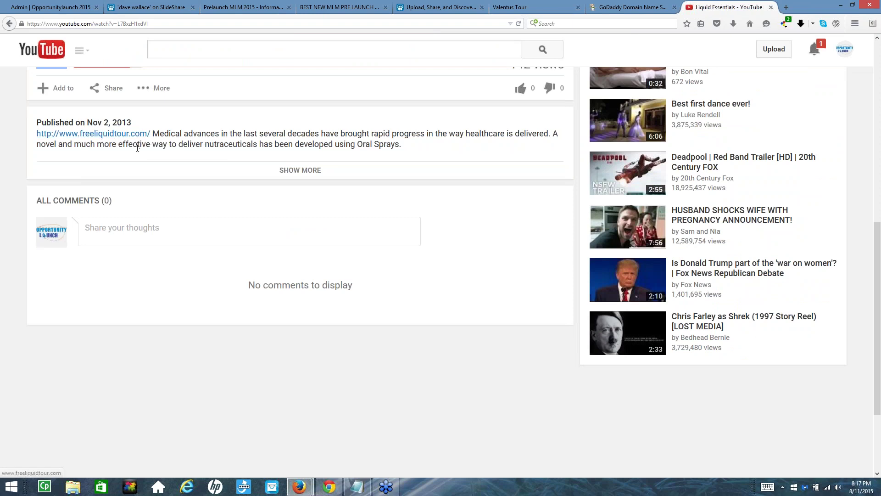
pyautogui.scroll(6, 181, 147)
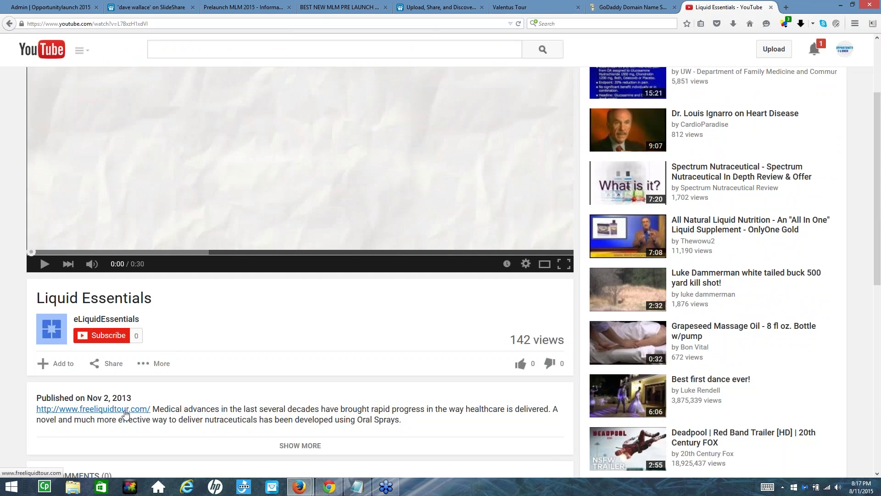
# Load Google in the Valentus Tour tab and search 'liquid essentials'
pyautogui.click(516, 5)
pyautogui.click(451, 25)
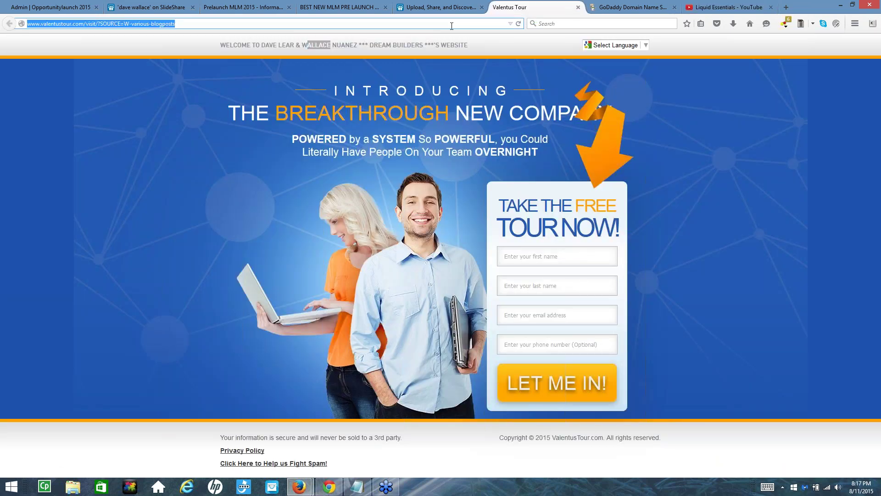
pyautogui.write('google.com/')
pyautogui.press('Return')
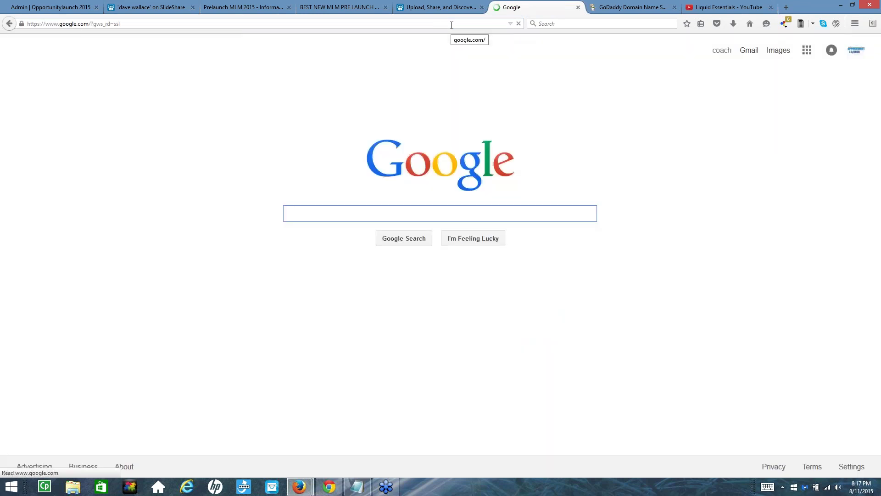
pyautogui.write('w')
pyautogui.press('BackSpace')
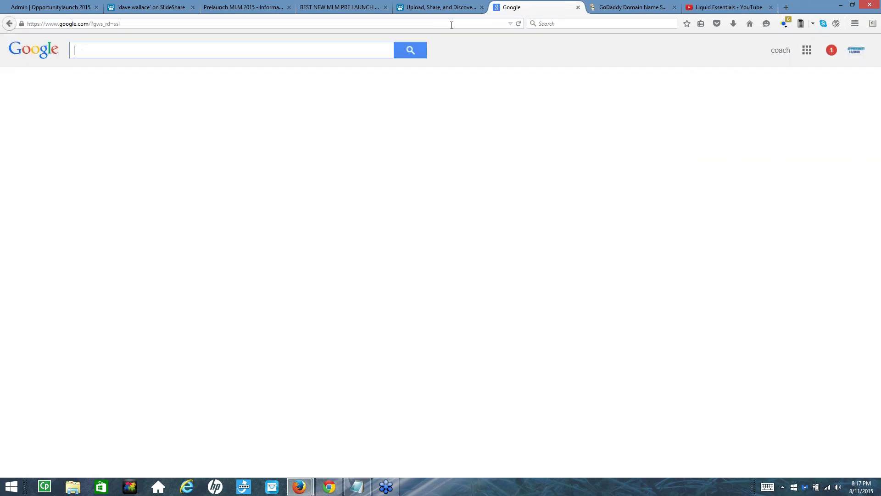
pyautogui.write('liqui')
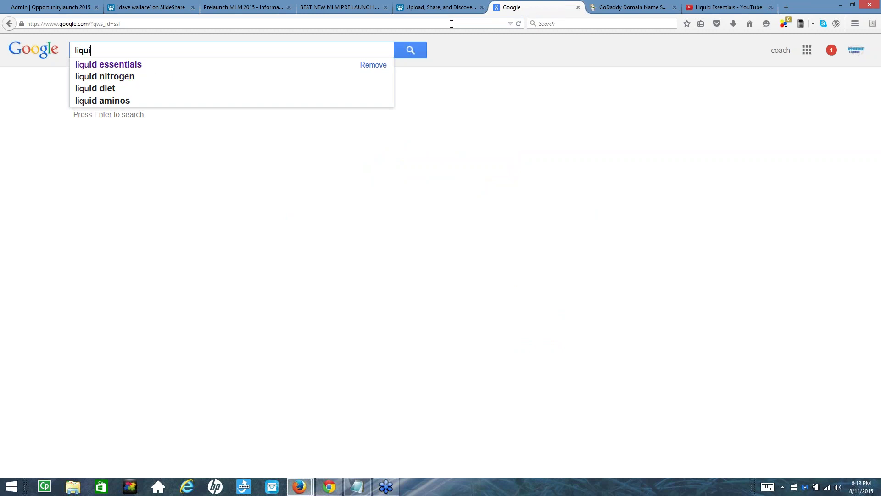
pyautogui.write('d')
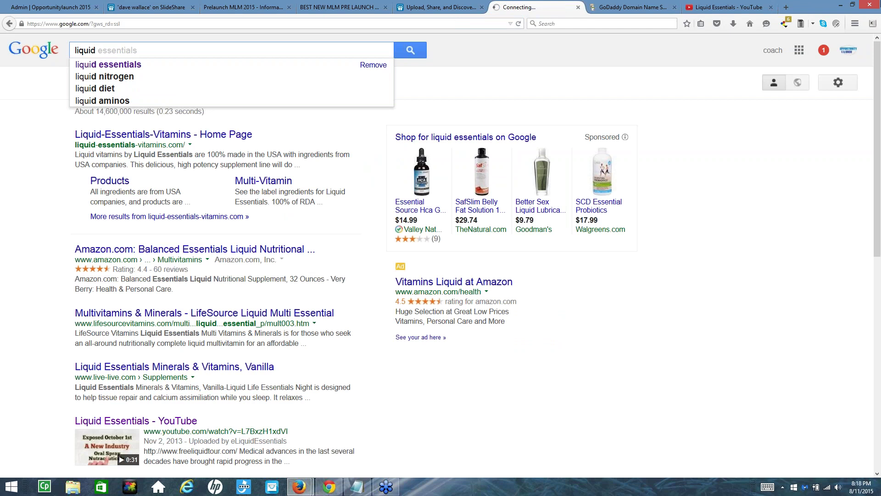
# Replace the query in that Google tab with 'free liquid tour'
pyautogui.click(719, 9)
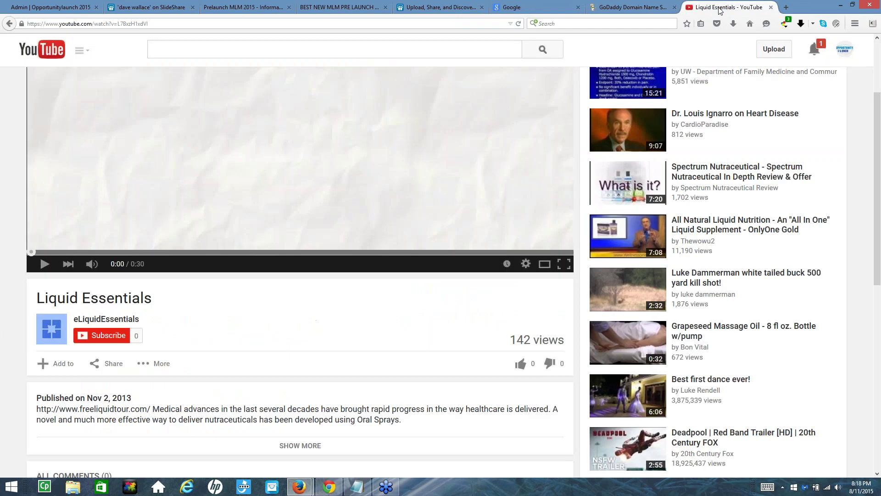
pyautogui.click(536, 8)
pyautogui.hotkey('ctrl', 'a')
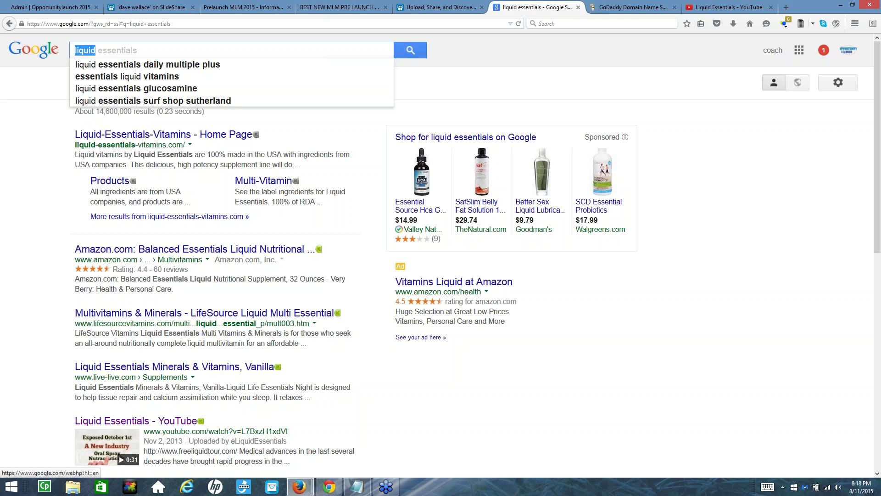
pyautogui.write('free liquid tour')
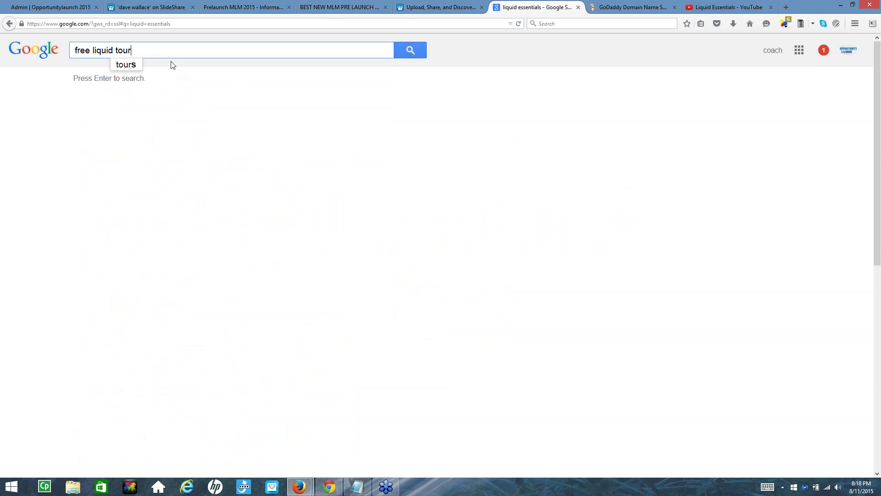
pyautogui.click(409, 53)
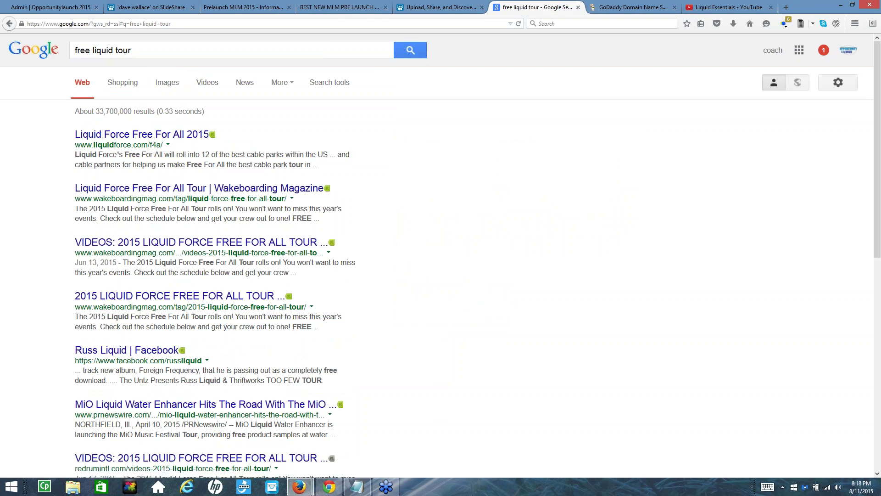
pyautogui.scroll(-3, 167, 232)
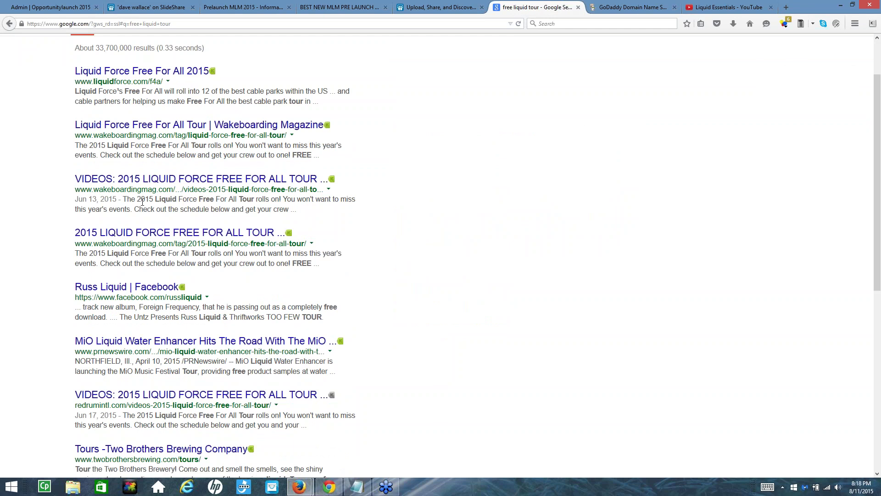
pyautogui.scroll(-3, 142, 202)
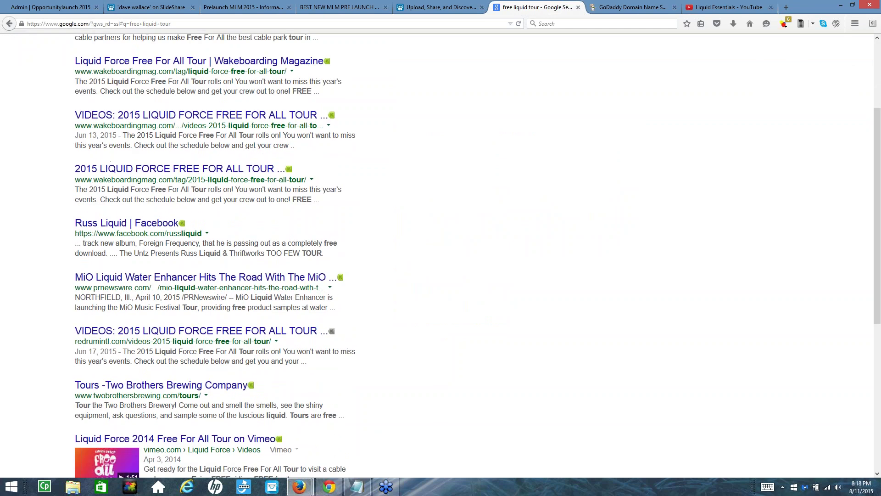
pyautogui.scroll(-3, 172, 317)
pyautogui.scroll(-3, 173, 317)
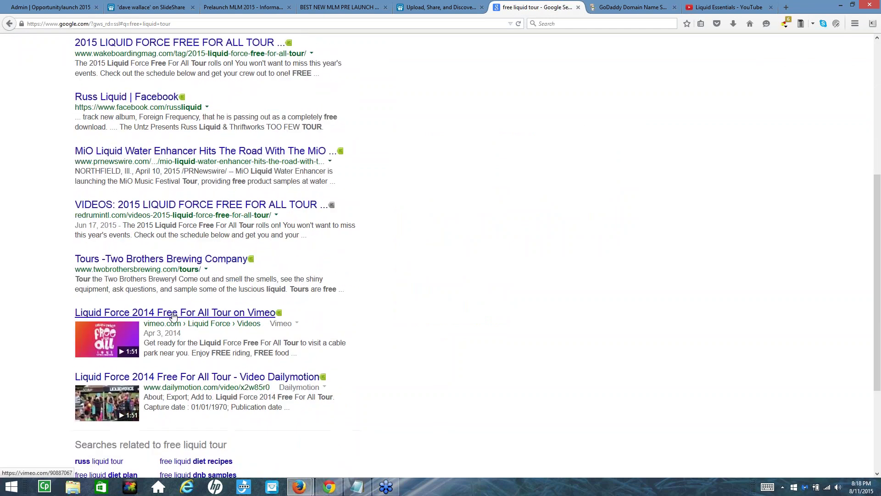
pyautogui.scroll(-6, 172, 316)
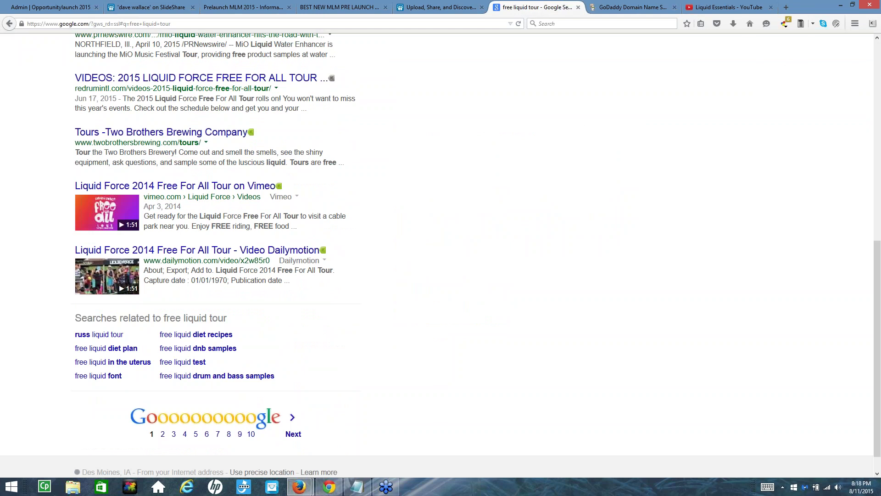
pyautogui.scroll(6, 174, 312)
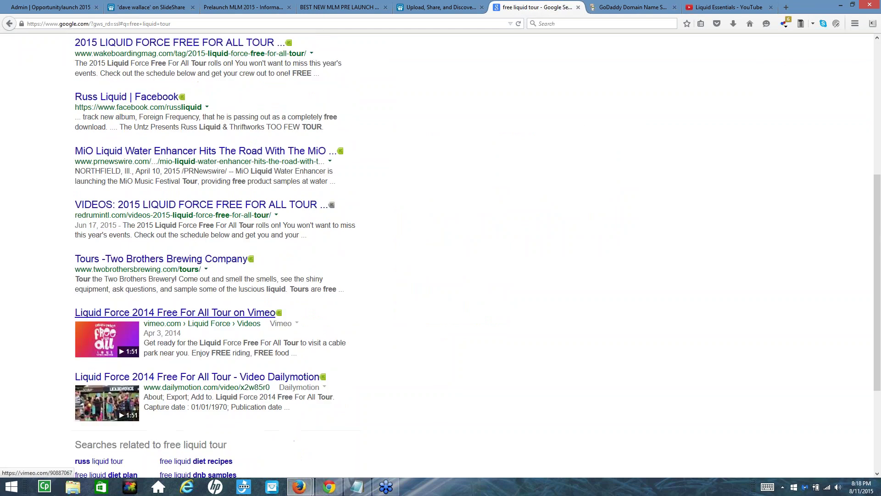
pyautogui.scroll(6, 228, 243)
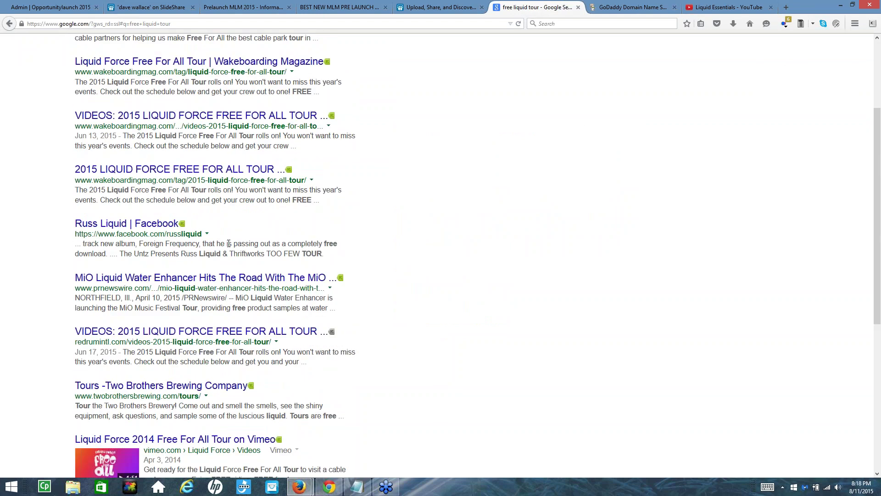
pyautogui.scroll(6, 255, 191)
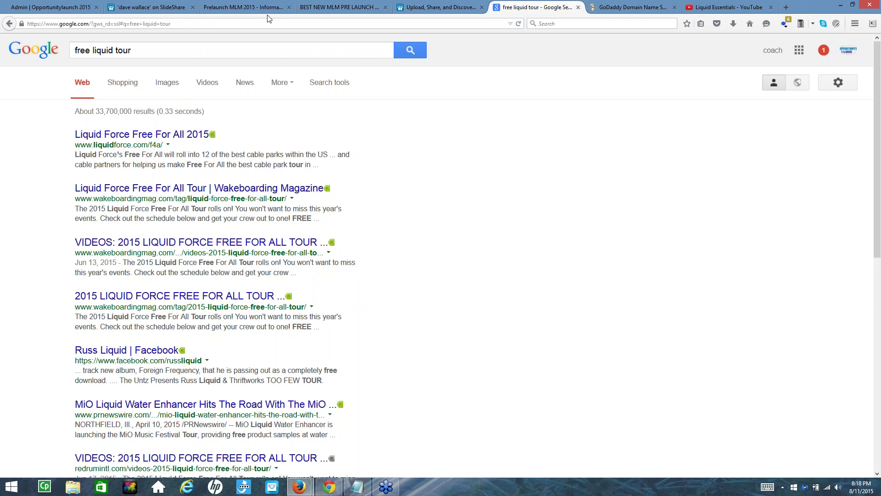
# Copy the 'Liquid Essentials' video title and paste it over the 'free liquid tour' query
pyautogui.click(722, 10)
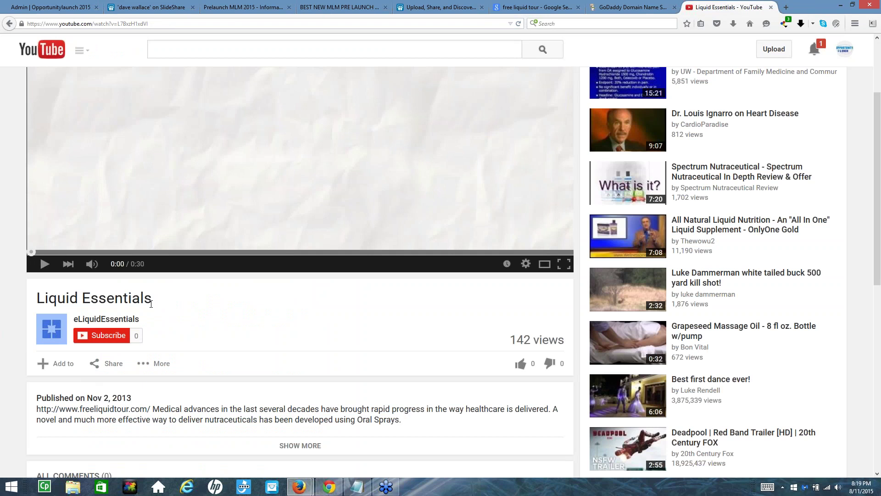
pyautogui.moveTo(153, 299); pyautogui.dragTo(25, 335)
pyautogui.hotkey('ctrl', 'c')
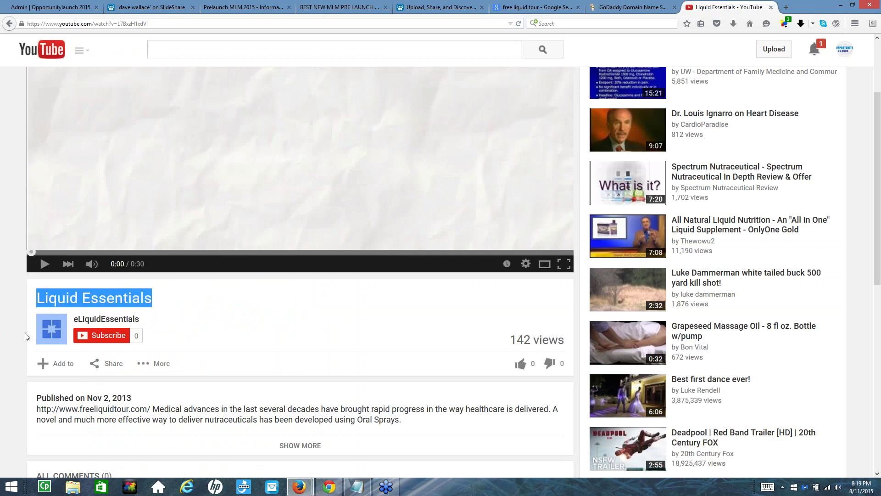
pyautogui.click(523, 11)
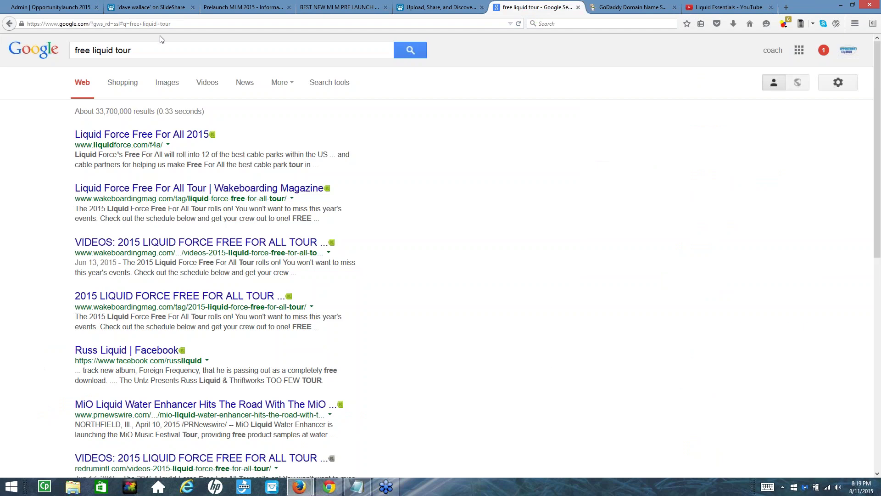
pyautogui.tripleClick(160, 49)
pyautogui.hotkey('ctrl', 'v')
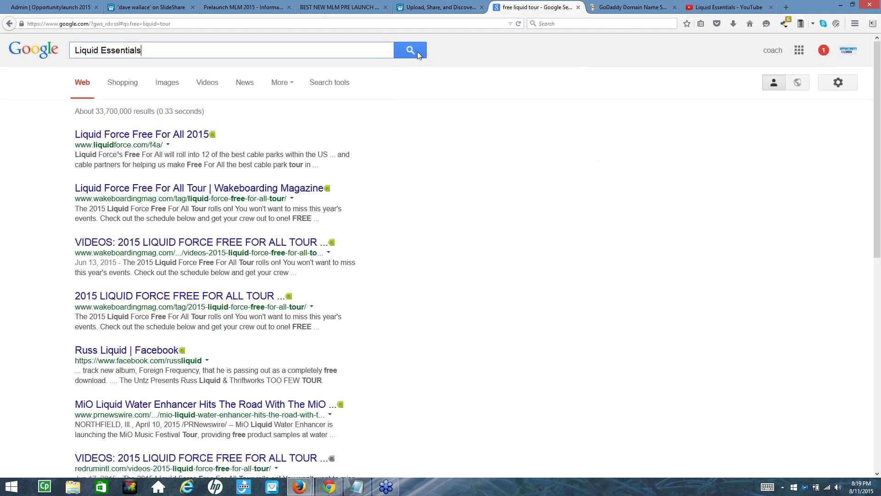
# Search Google for Liquid Essentials and scroll through the results
pyautogui.click(417, 52)
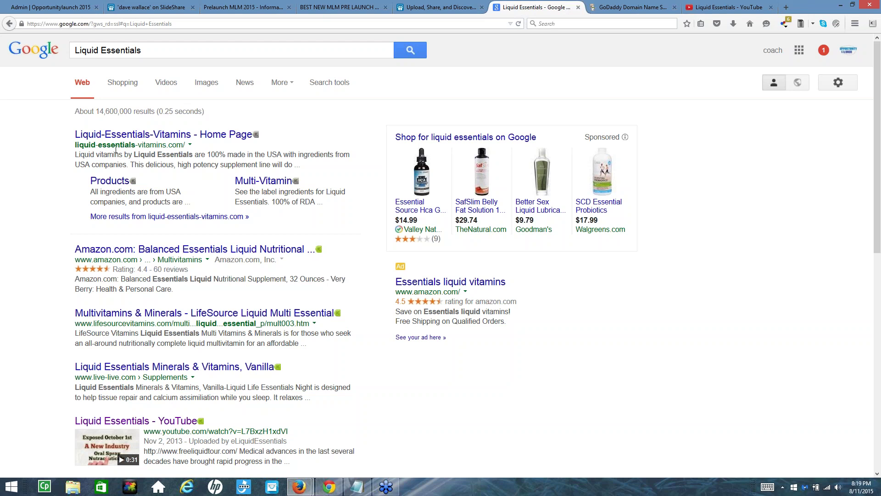
pyautogui.click(166, 50)
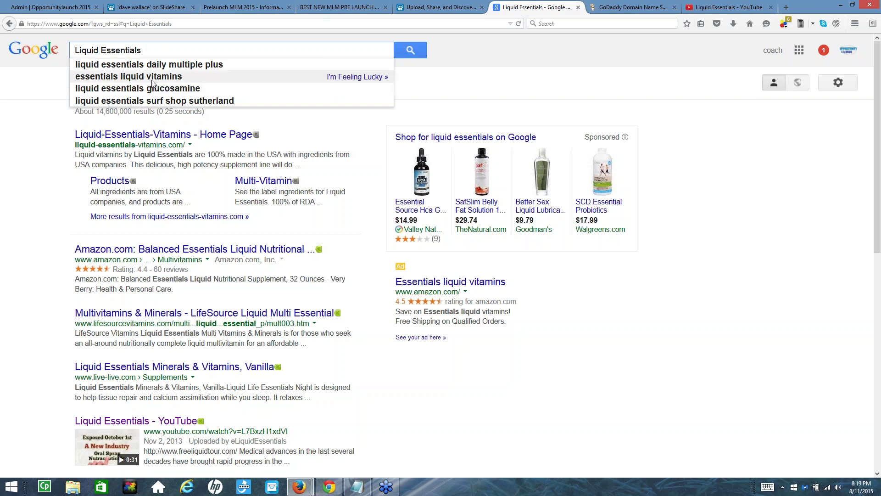
pyautogui.scroll(-5, 153, 83)
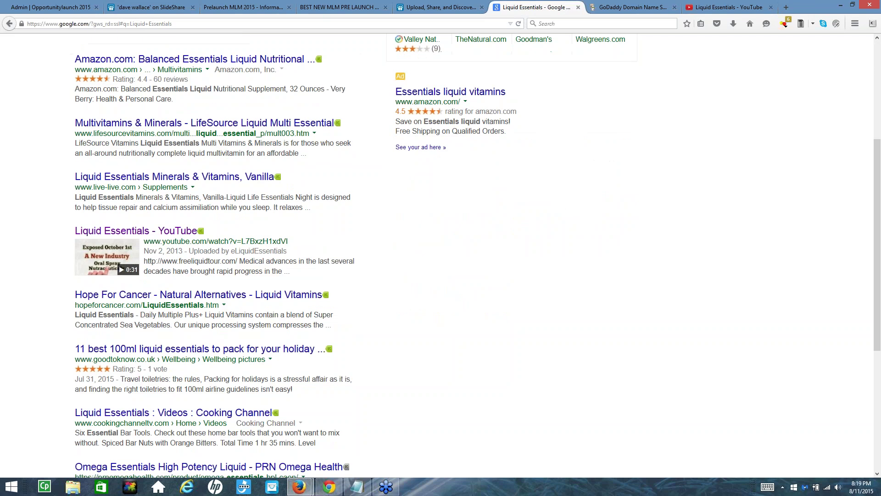
pyautogui.scroll(5, 230, 257)
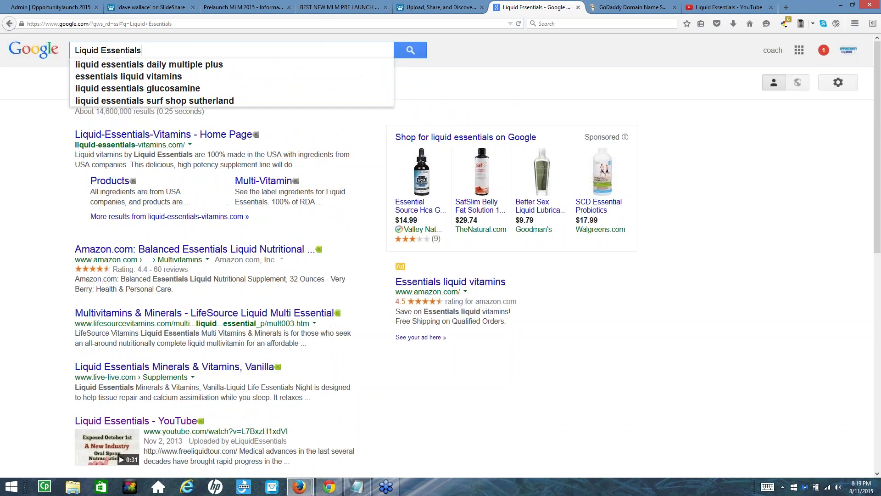
pyautogui.scroll(-10, 229, 257)
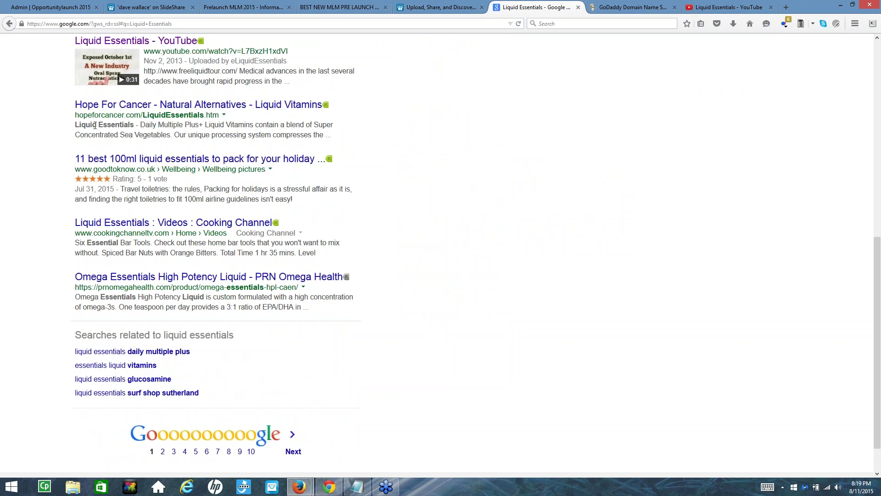
# Highlight 'Liquid Essential' in the Hope For Cancer result snippet
pyautogui.moveTo(153, 117)
pyautogui.mouseDown()
pyautogui.moveTo(198, 115)
pyautogui.moveTo(148, 114)
pyautogui.mouseUp()
pyautogui.moveTo(75, 124); pyautogui.dragTo(132, 129)
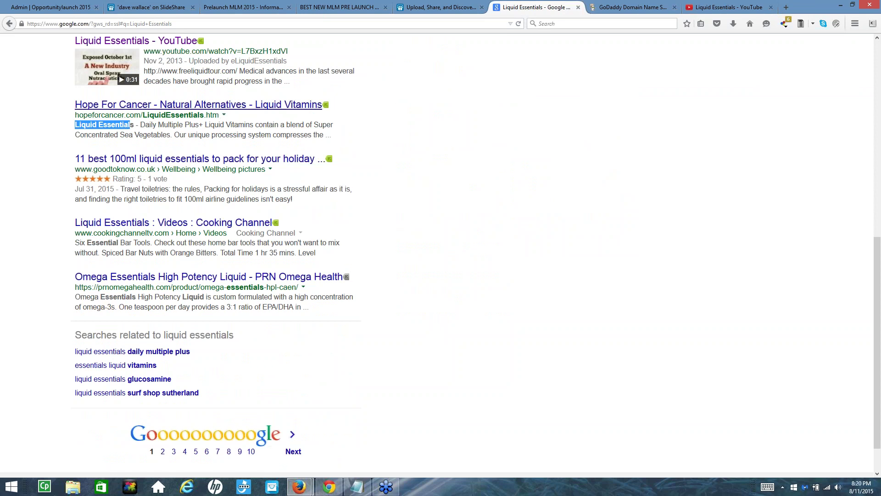
pyautogui.scroll(5, 250, 110)
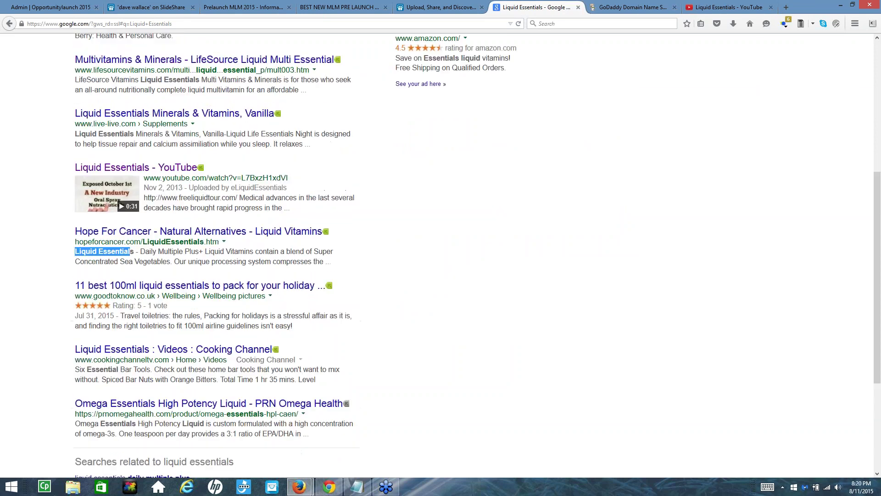
pyautogui.click(156, 7)
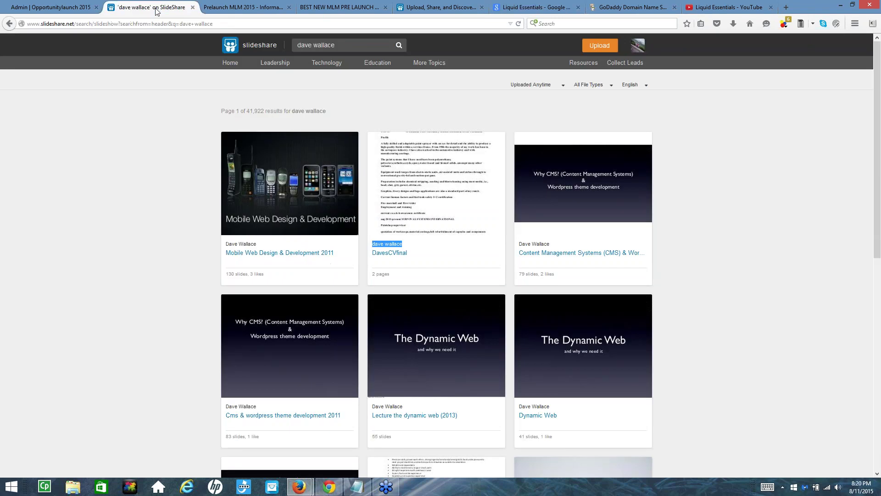
pyautogui.click(439, 7)
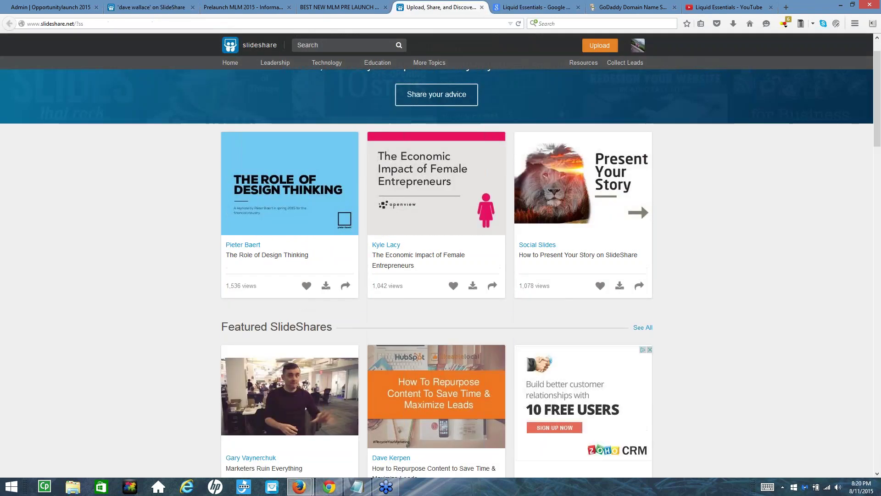
pyautogui.scroll(-5, 436, 229)
pyautogui.scroll(4, 436, 230)
pyautogui.click(115, 8)
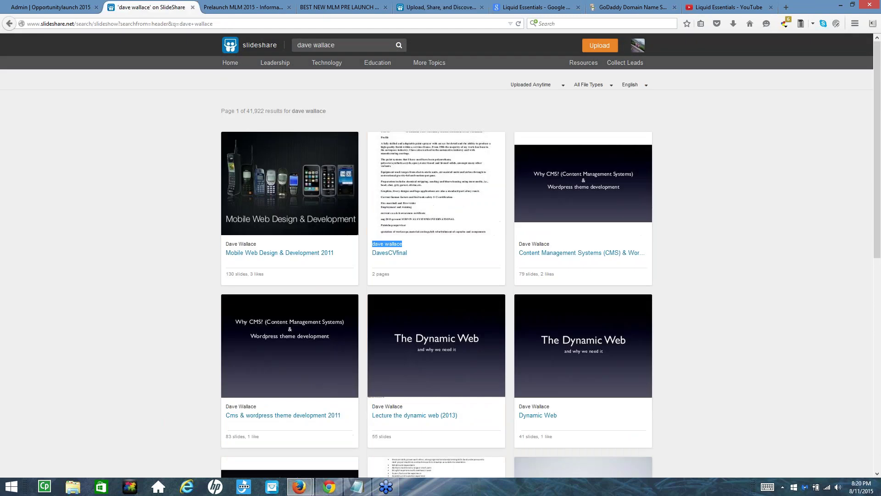
# Reopen the August Contest presentation, highlight its transcript, then return to the Google results
pyautogui.click(9, 26)
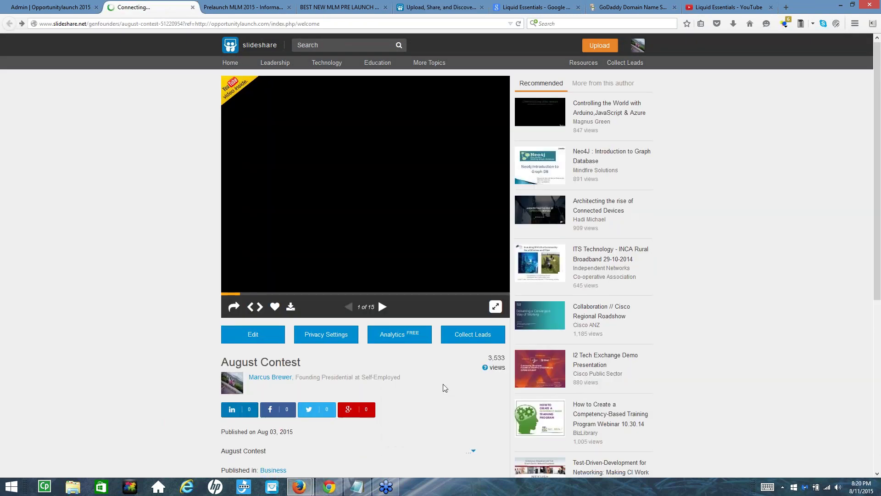
pyautogui.scroll(-5, 366, 276)
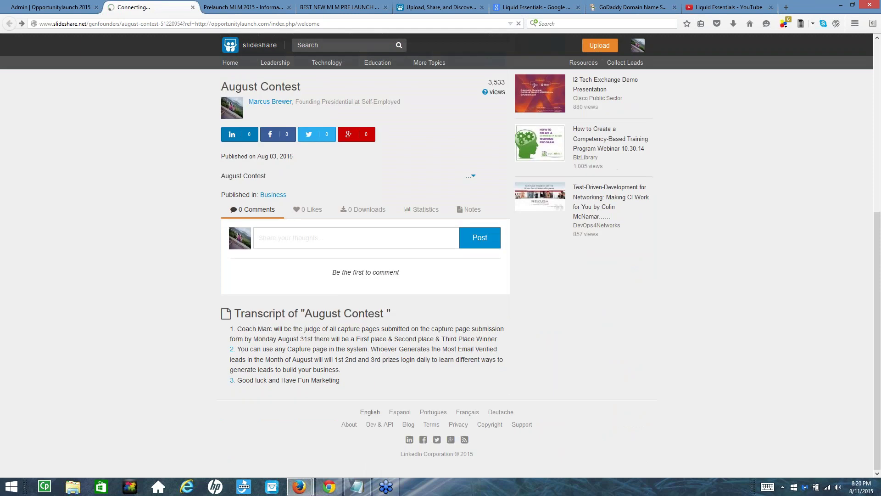
pyautogui.moveTo(263, 332); pyautogui.dragTo(342, 372)
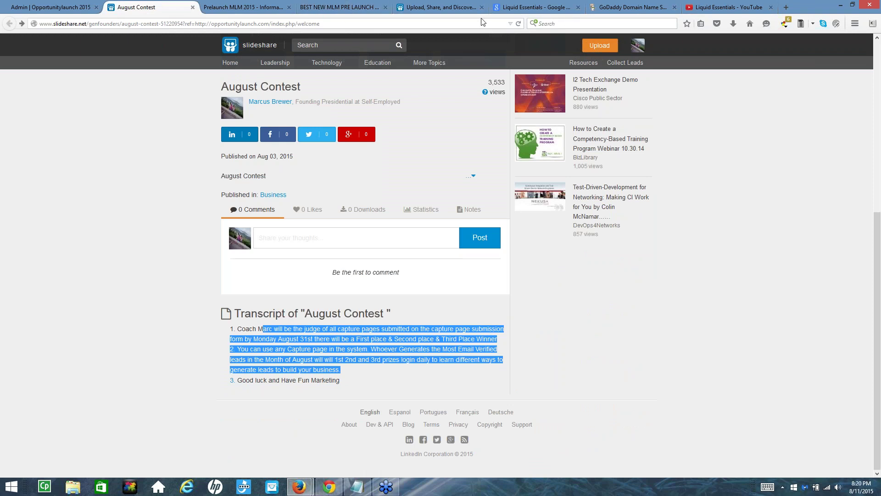
pyautogui.click(519, 9)
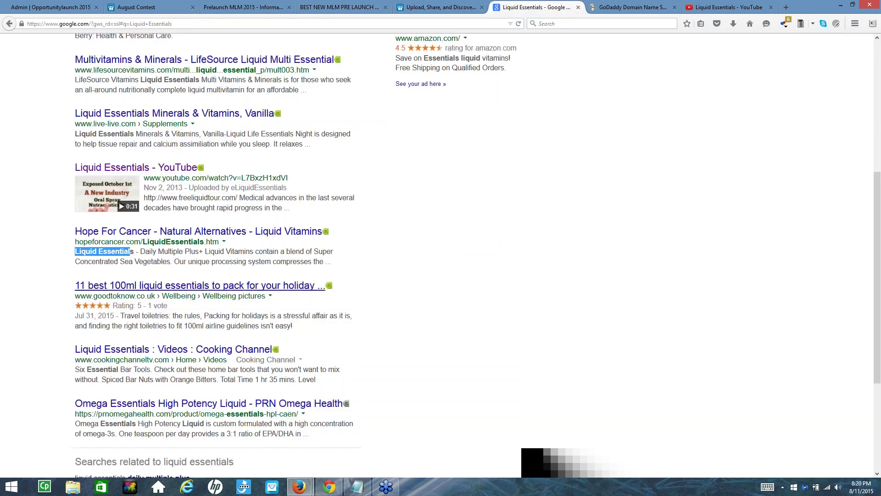
pyautogui.click(119, 261)
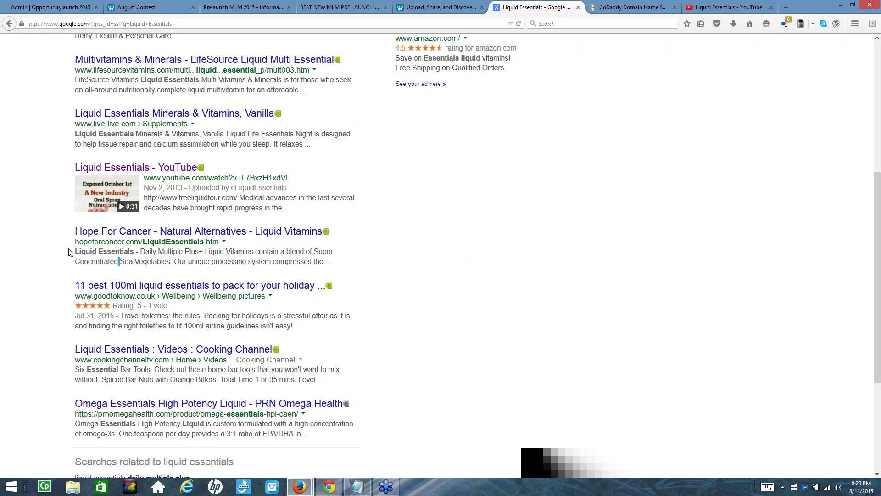
pyautogui.moveTo(80, 251); pyautogui.dragTo(327, 262)
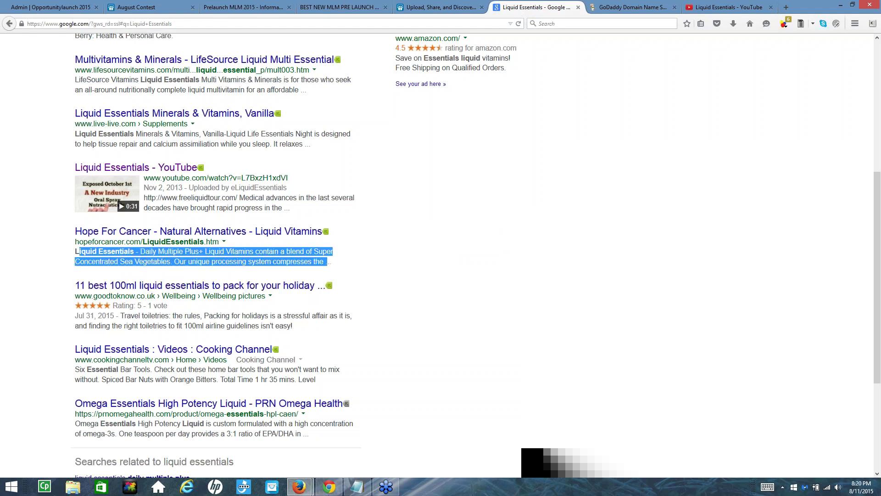
pyautogui.click(327, 262)
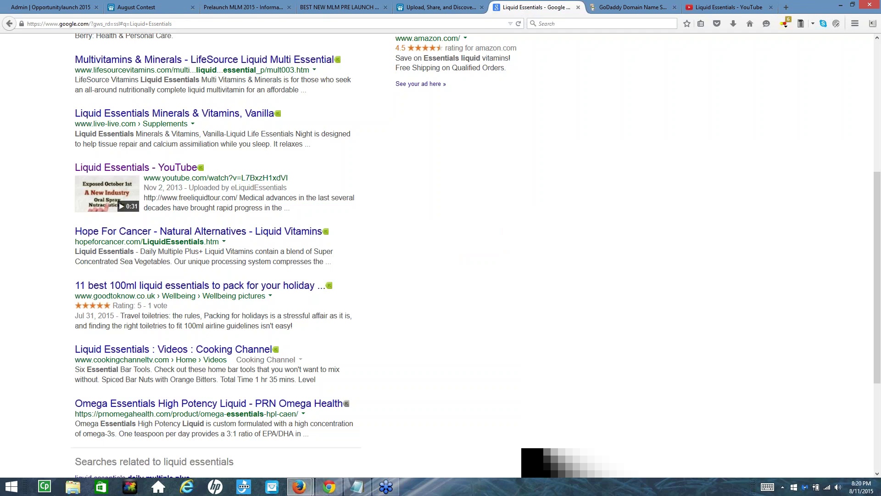
pyautogui.scroll(5, 281, 236)
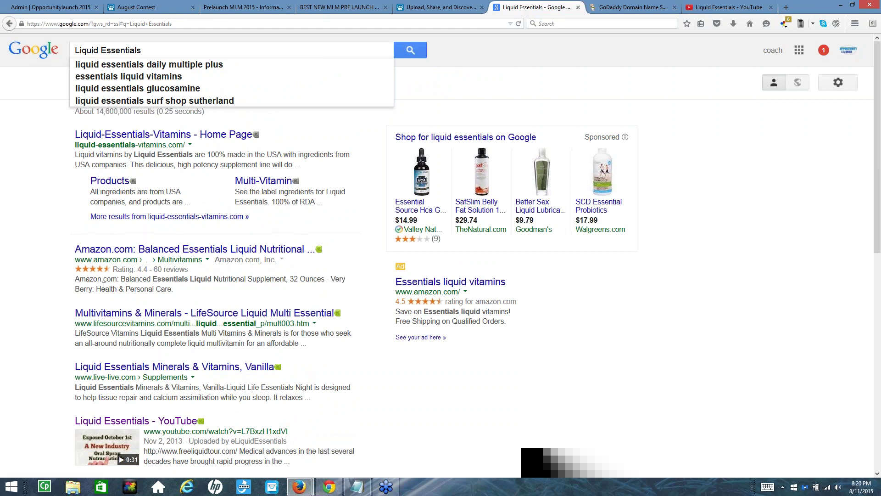
pyautogui.moveTo(178, 281); pyautogui.dragTo(232, 292)
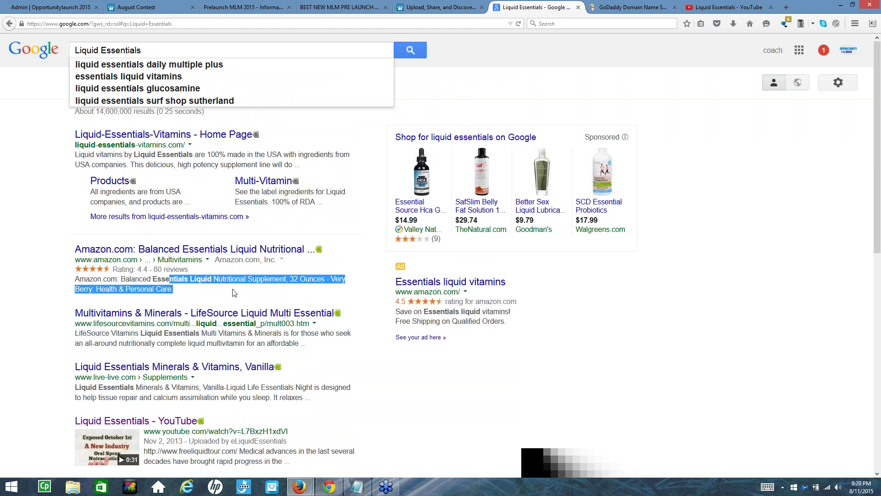
pyautogui.click(285, 47)
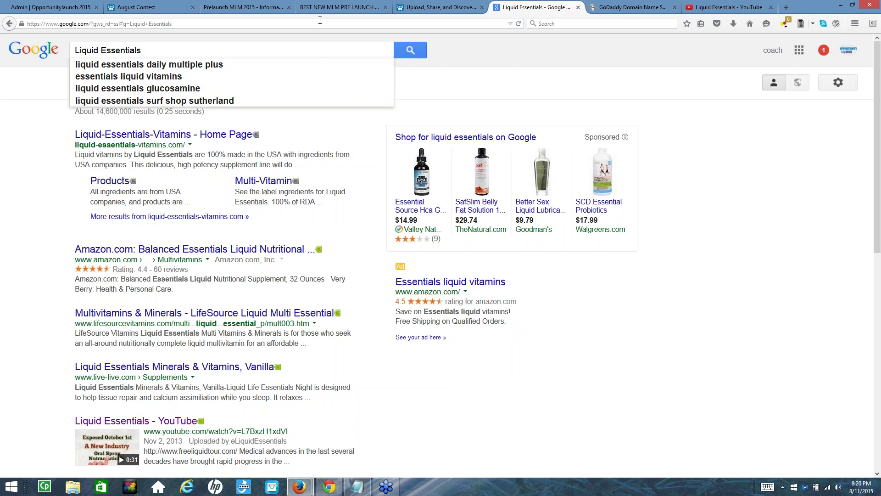
# Search SlideShare for the pasted 'Liquid Essentials' and scroll the results
pyautogui.click(420, 9)
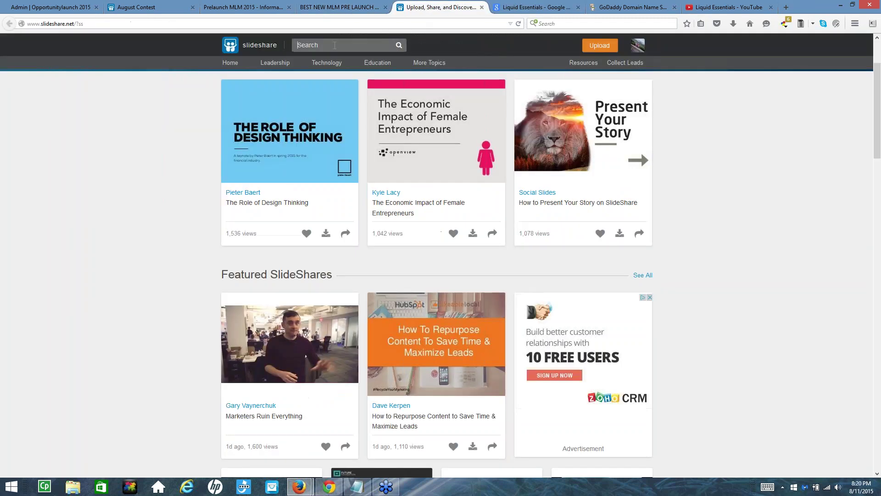
pyautogui.write('Liquid Essentials')
pyautogui.click(396, 45)
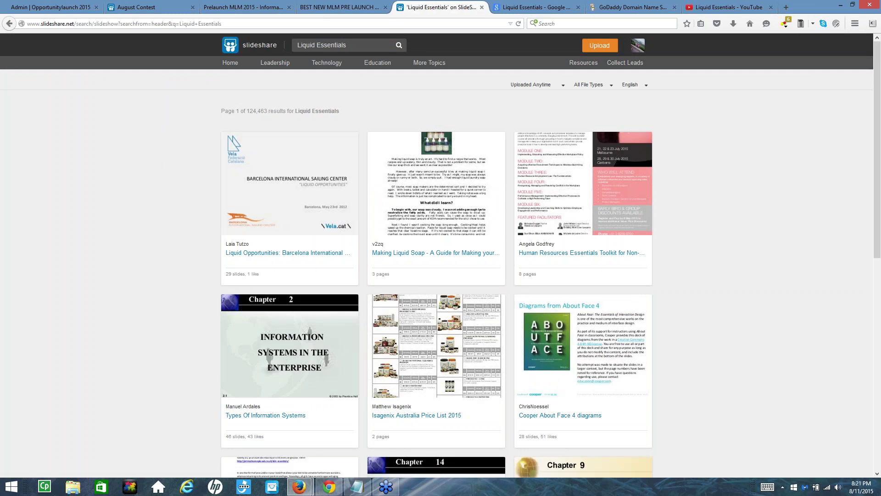
pyautogui.scroll(-4, 421, 321)
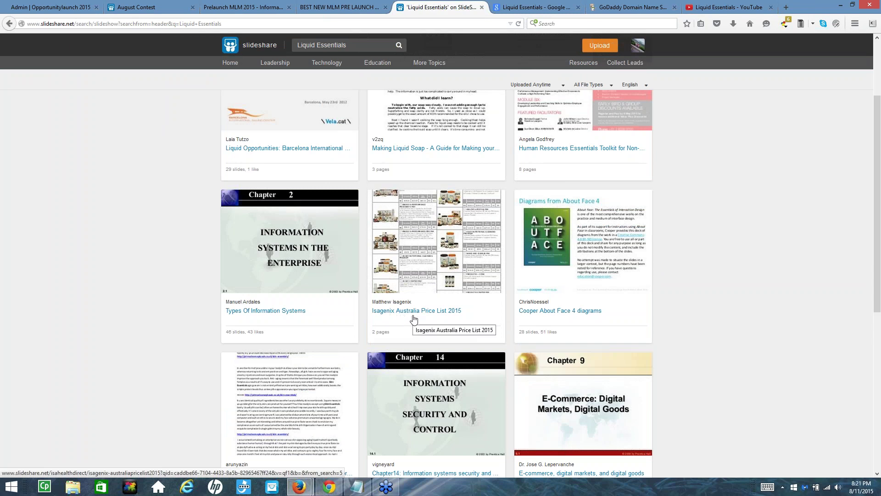
# Replace the SlideShare search text with 'isagenix', fixing a typo along the way
pyautogui.moveTo(349, 45); pyautogui.dragTo(261, 27)
pyautogui.write('is')
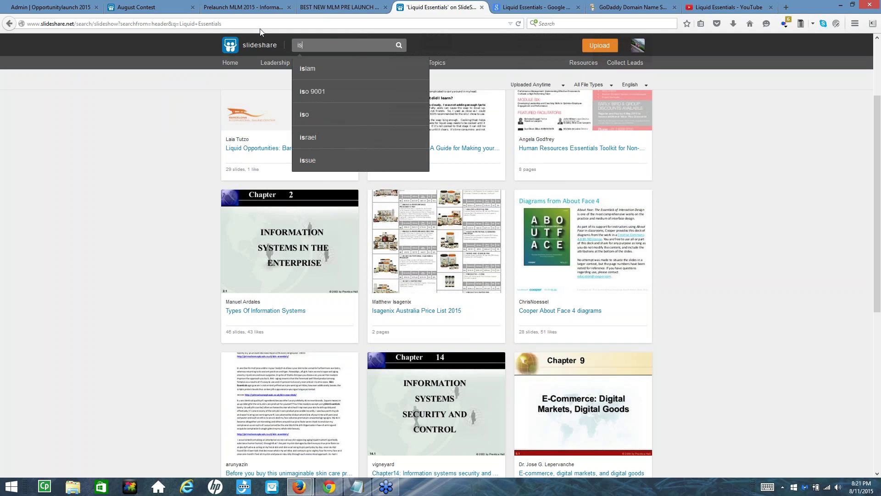
pyautogui.write('ageniz')
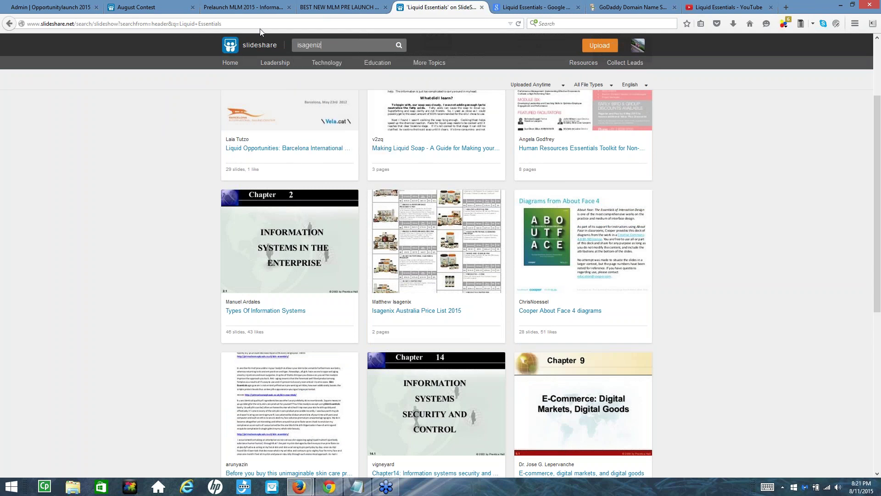
pyautogui.press('BackSpace')
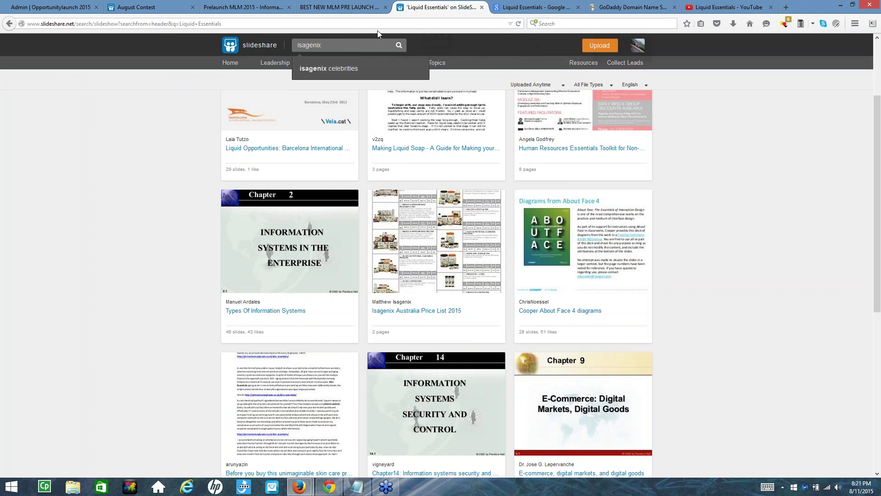
# Run the SlideShare isagenix search, browse the results, then switch to the Prelaunch MLM 2015 tab
pyautogui.click(399, 45)
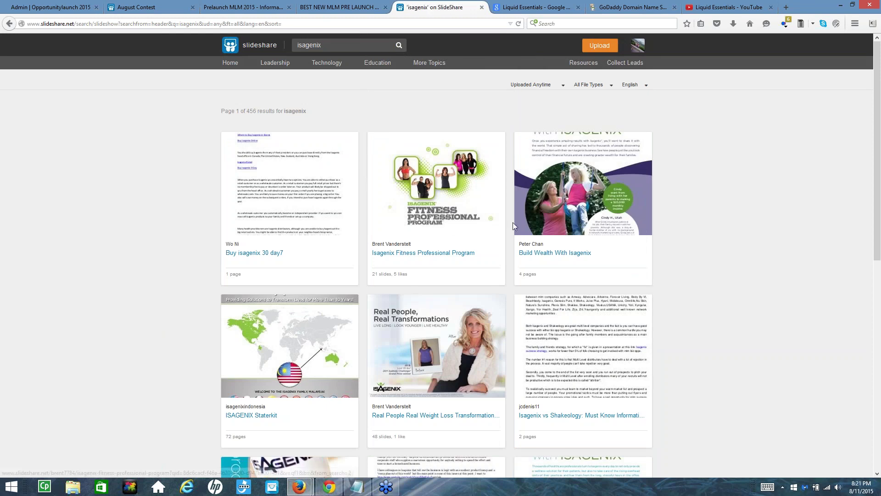
pyautogui.scroll(-3, 430, 202)
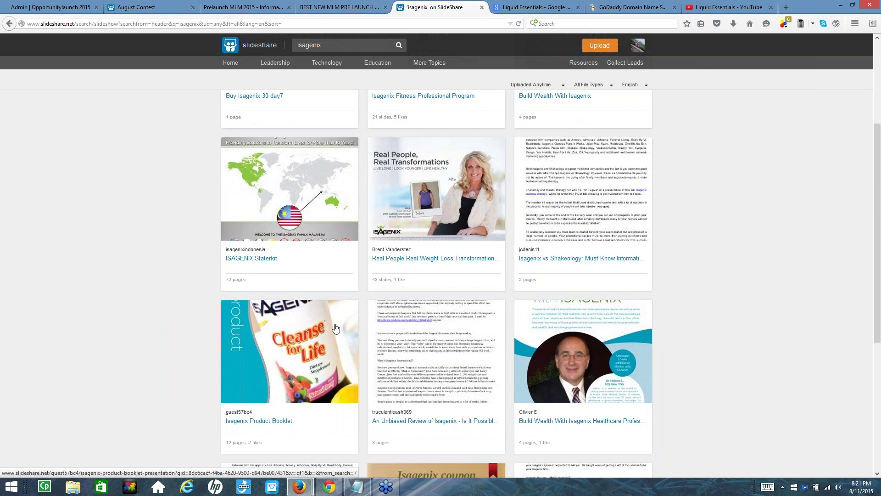
pyautogui.scroll(2, 302, 278)
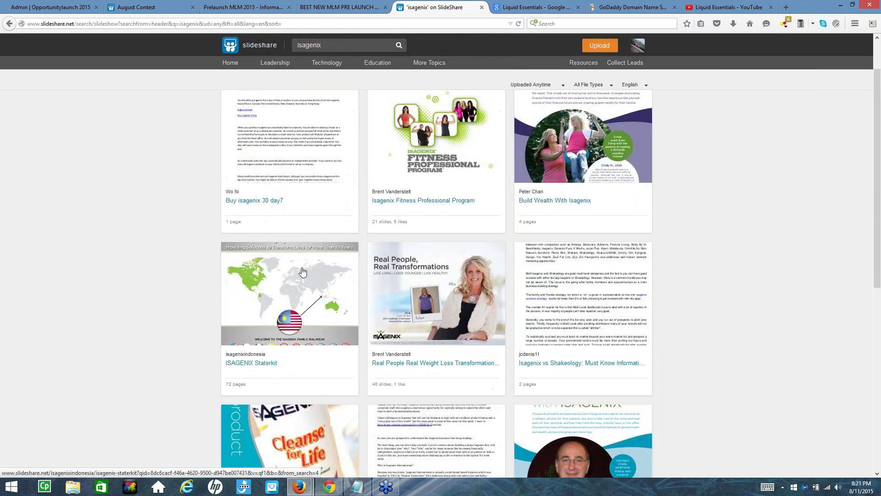
pyautogui.scroll(1, 414, 297)
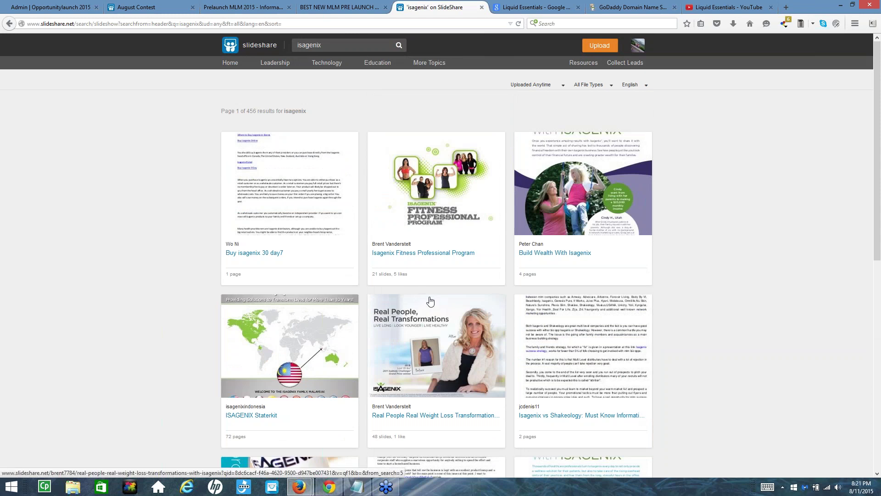
pyautogui.scroll(-3, 433, 305)
pyautogui.scroll(-4, 433, 306)
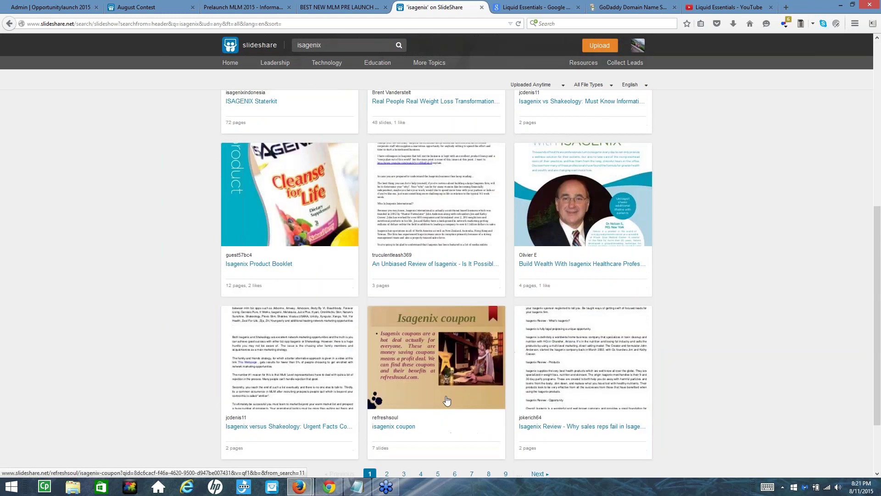
pyautogui.scroll(-2, 349, 374)
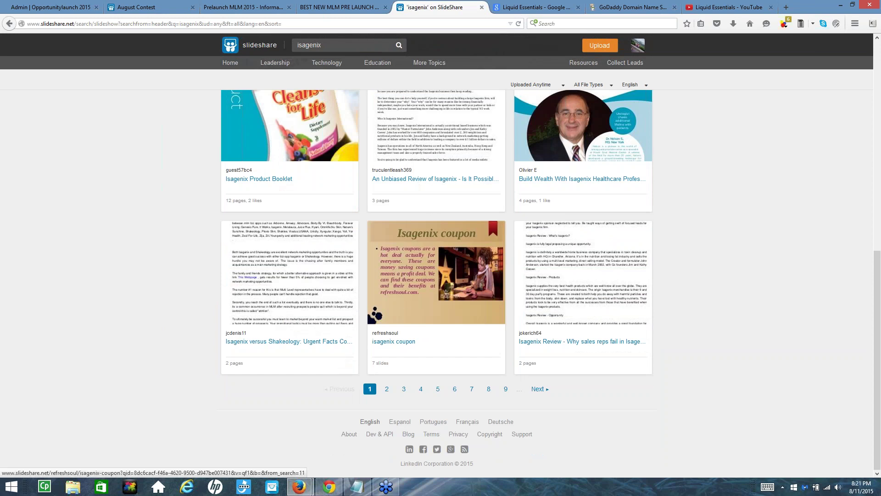
pyautogui.tripleClick(381, 370)
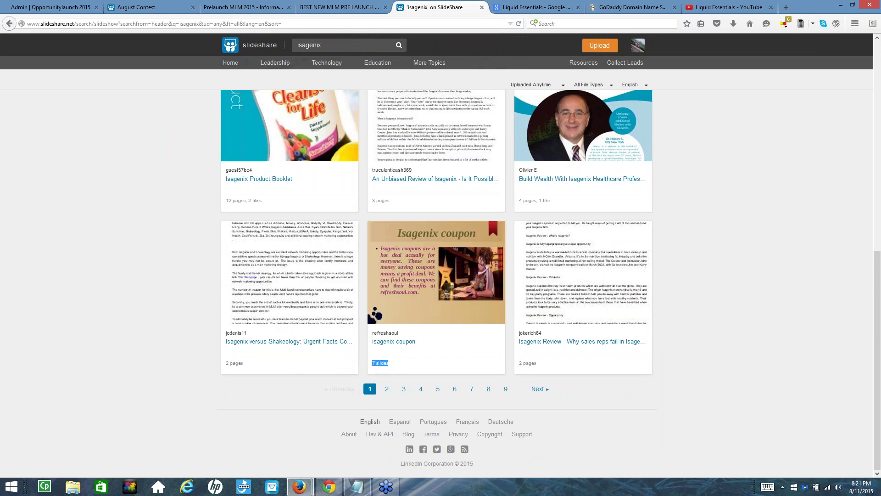
pyautogui.scroll(1, 305, 288)
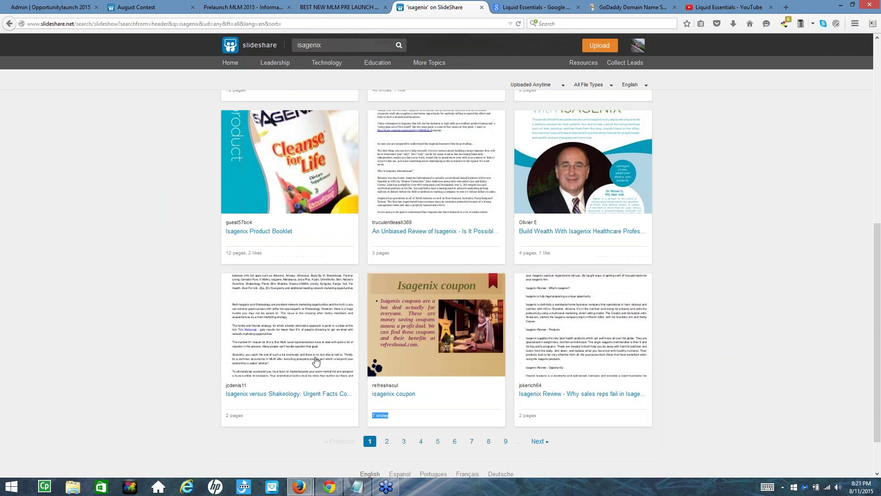
pyautogui.scroll(5, 315, 362)
pyautogui.scroll(-5, 325, 284)
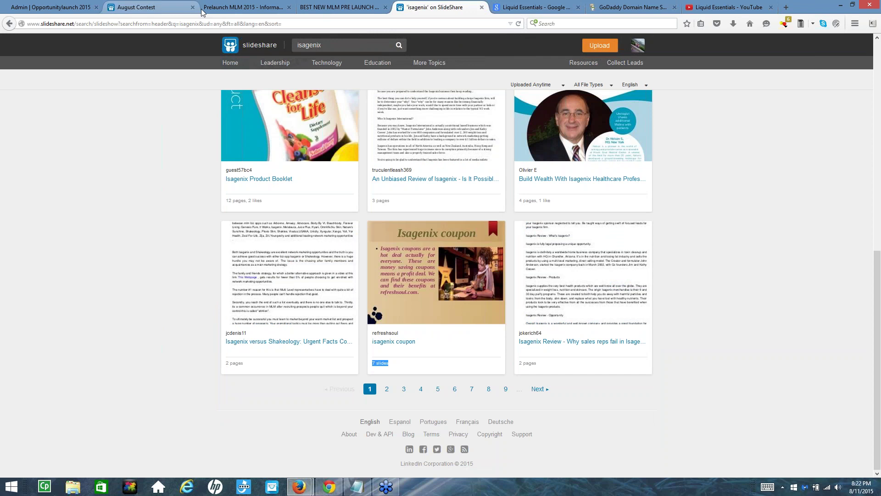
pyautogui.click(248, 11)
# Load google.com in place of the coxslot page
pyautogui.click(241, 23)
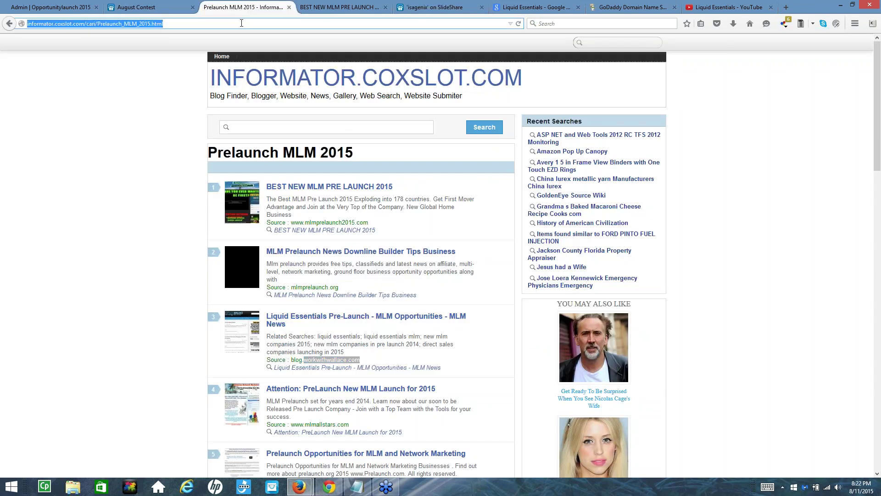
pyautogui.write('google.com/')
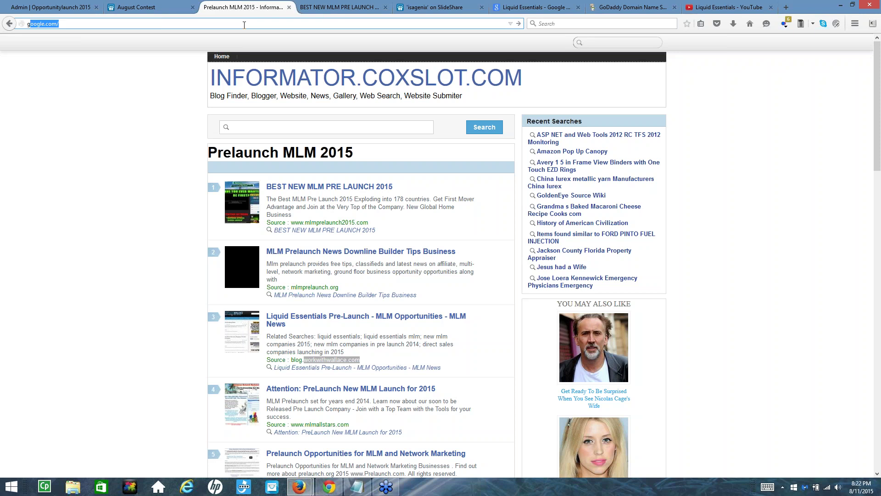
pyautogui.press('Return')
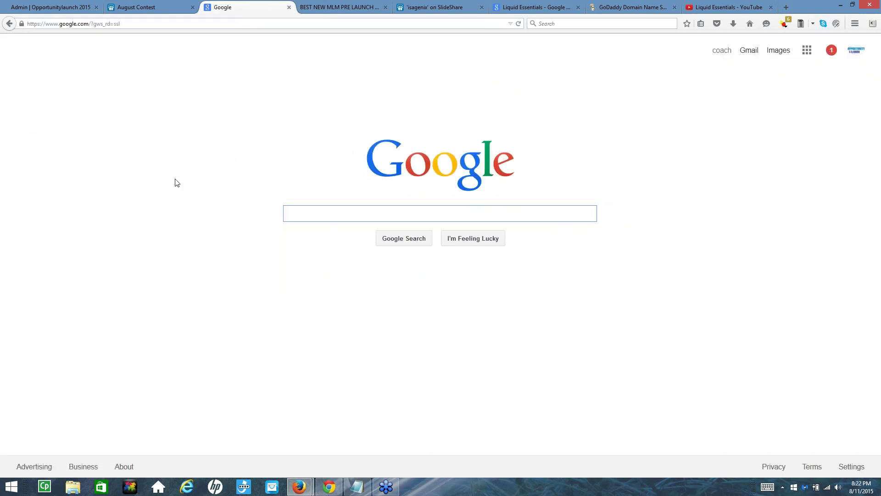
# Type the query 'isagenix vs sha' into Google's search box
pyautogui.write('isagen')
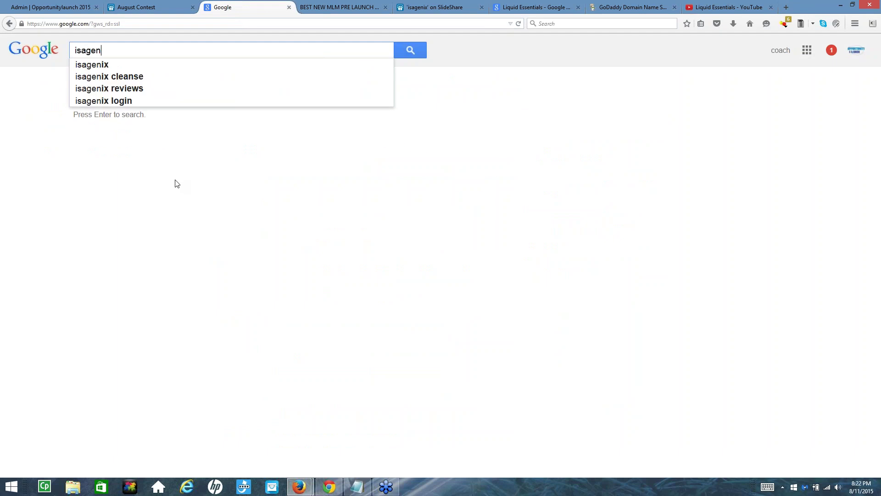
pyautogui.write('ix')
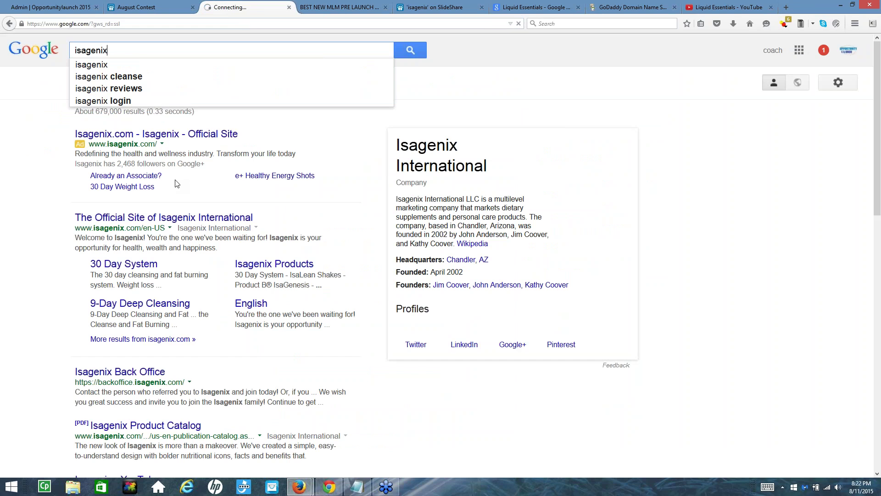
pyautogui.write('vs')
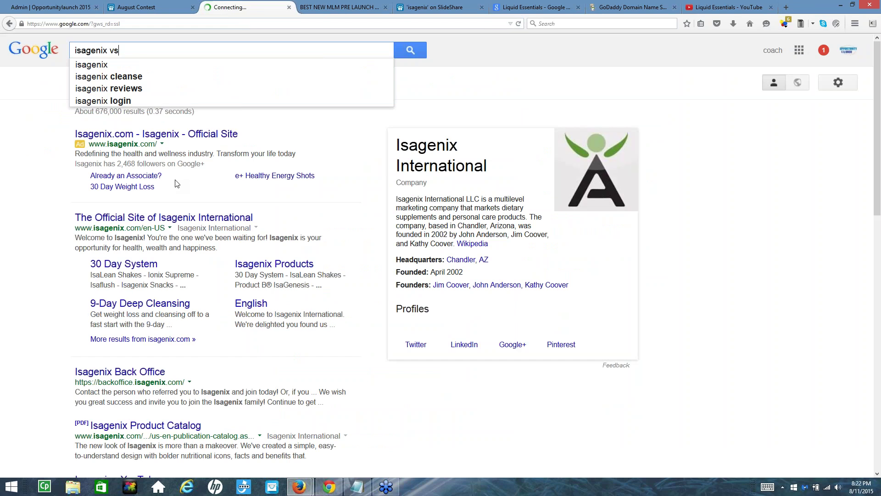
pyautogui.write('shake')
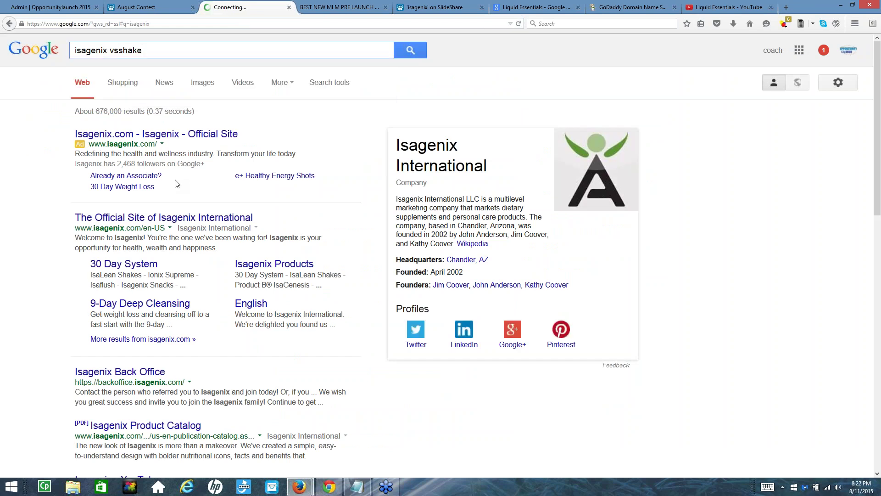
pyautogui.press('BackSpace')
pyautogui.press('BackSpace')
pyautogui.press('BackSpace')
pyautogui.press('BackSpace')
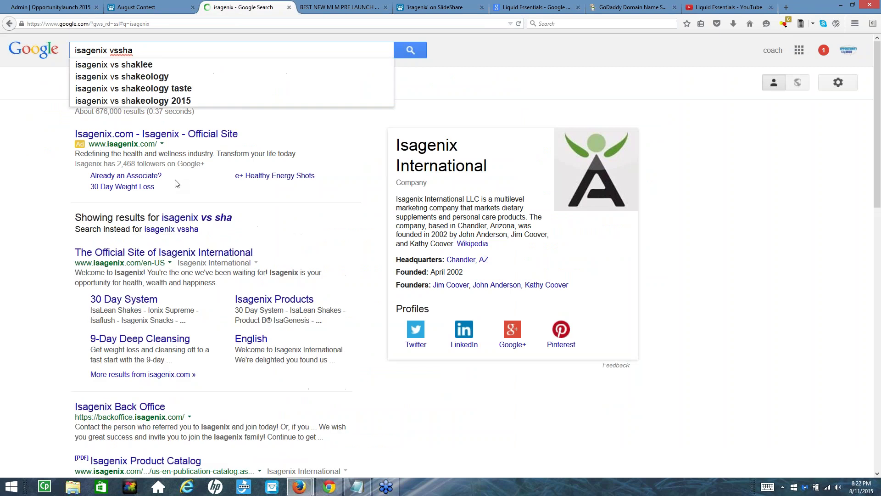
pyautogui.write('sha')
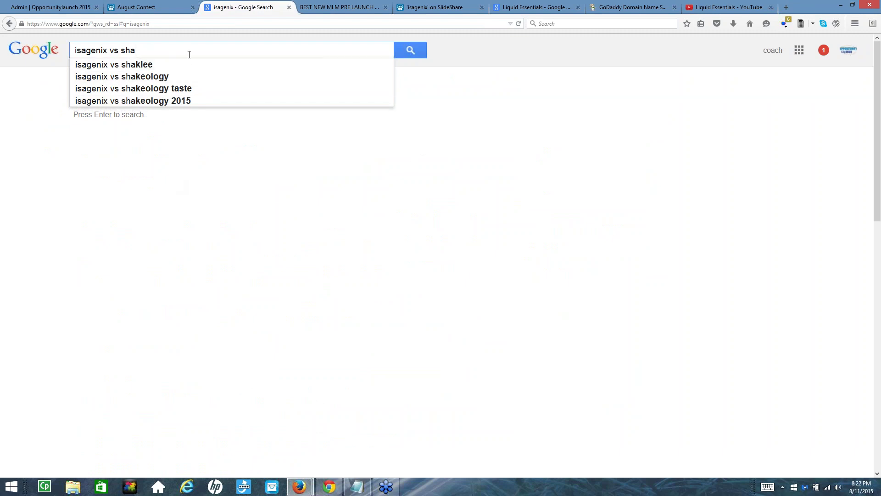
# Search Google for 'isagenix vs shakeology' and scroll through the first results page
pyautogui.click(109, 78)
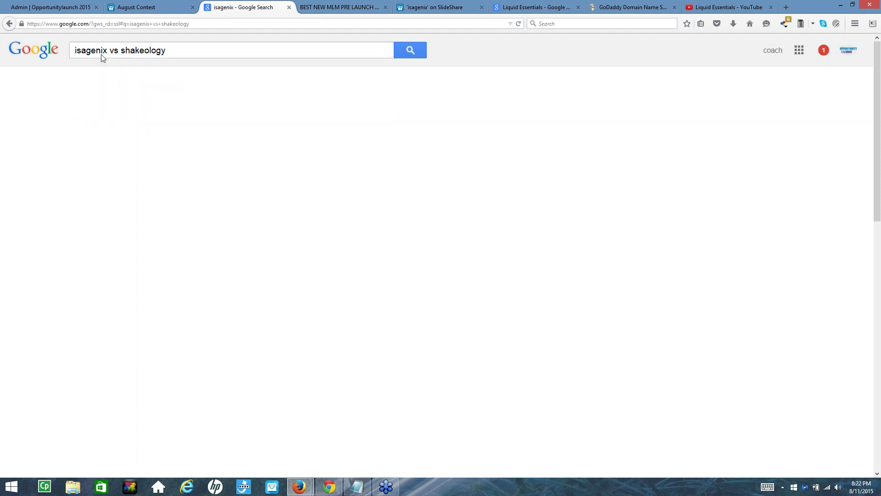
pyautogui.click(408, 51)
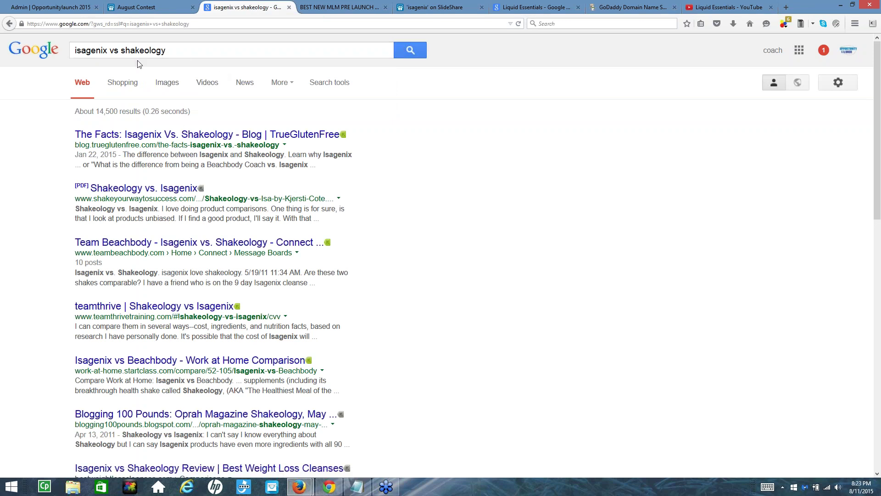
pyautogui.scroll(-2, 177, 142)
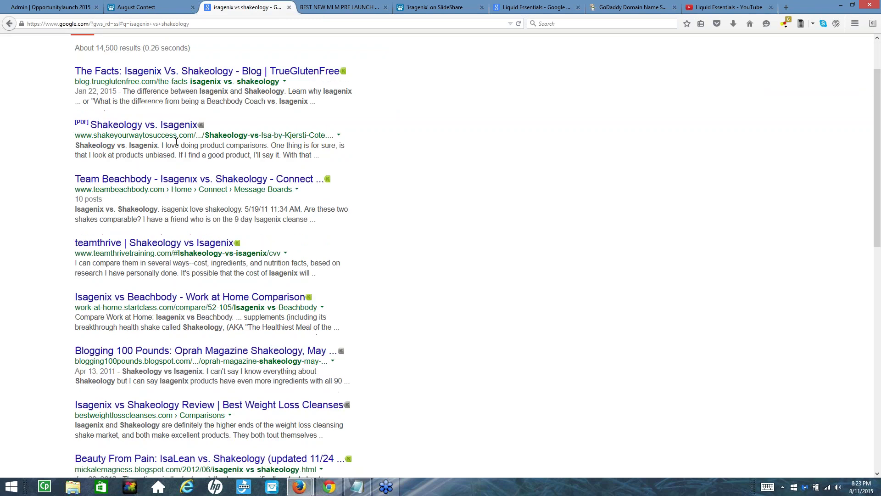
pyautogui.scroll(-6, 175, 244)
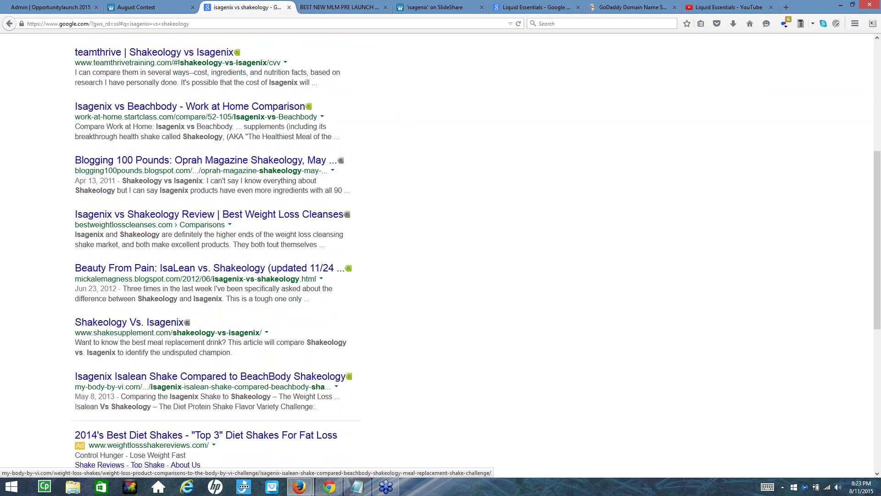
pyautogui.scroll(-4, 124, 423)
pyautogui.scroll(-6, 124, 423)
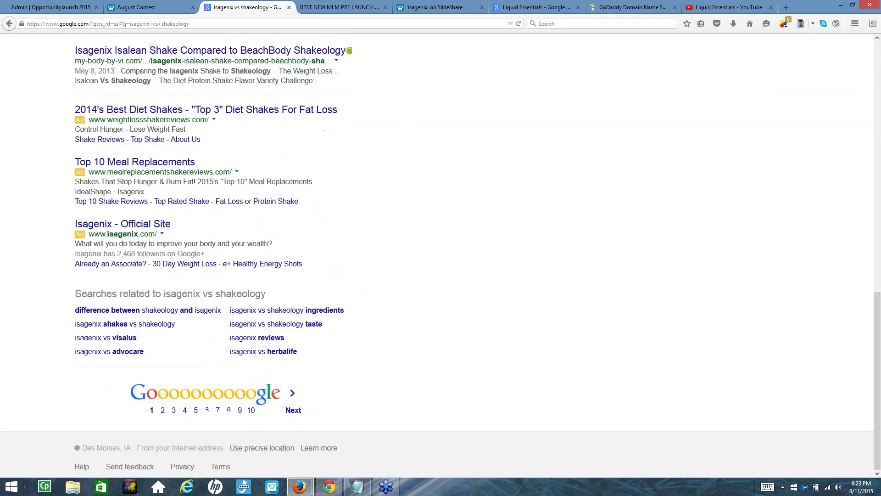
# Move to page 2 of the results and scroll through it
pyautogui.click(163, 413)
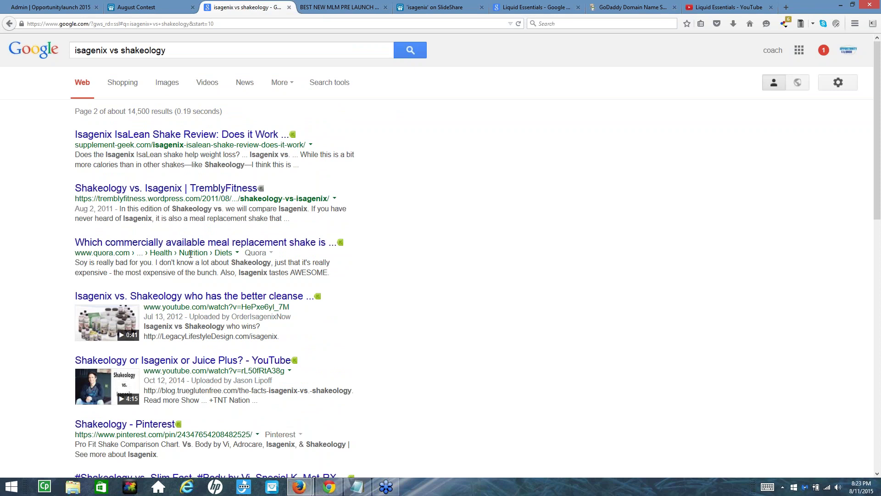
pyautogui.scroll(-3, 174, 315)
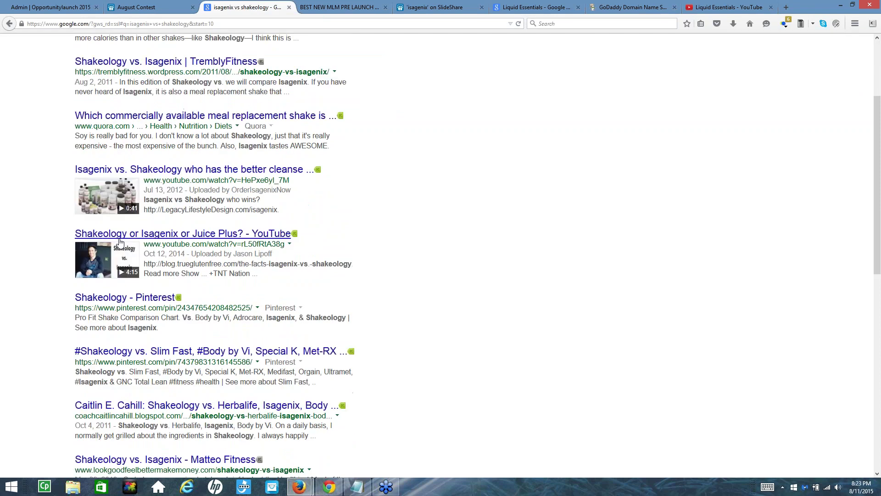
pyautogui.scroll(-2, 177, 157)
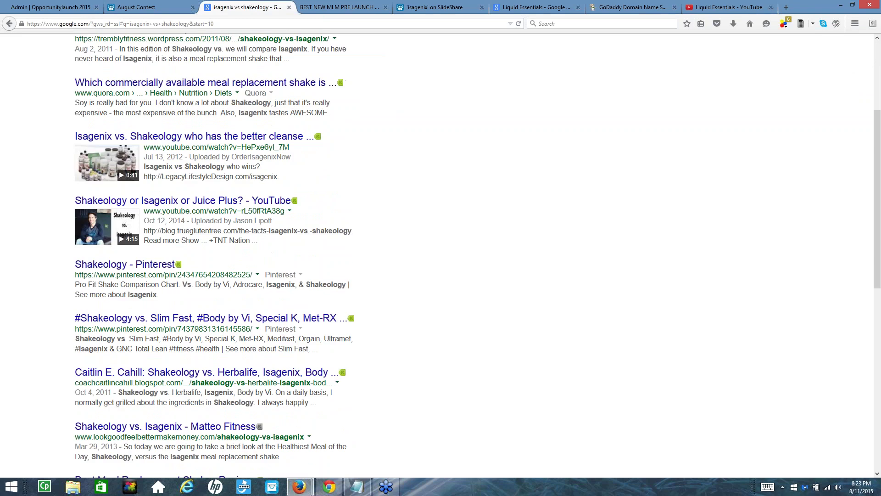
pyautogui.scroll(-8, 216, 257)
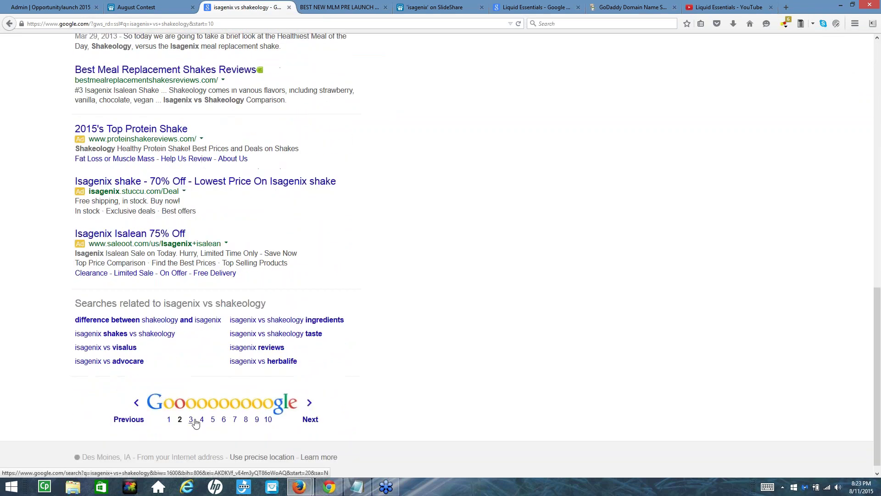
# Go to results page 3, highlight the PDF result, then return to the search box
pyautogui.click(192, 419)
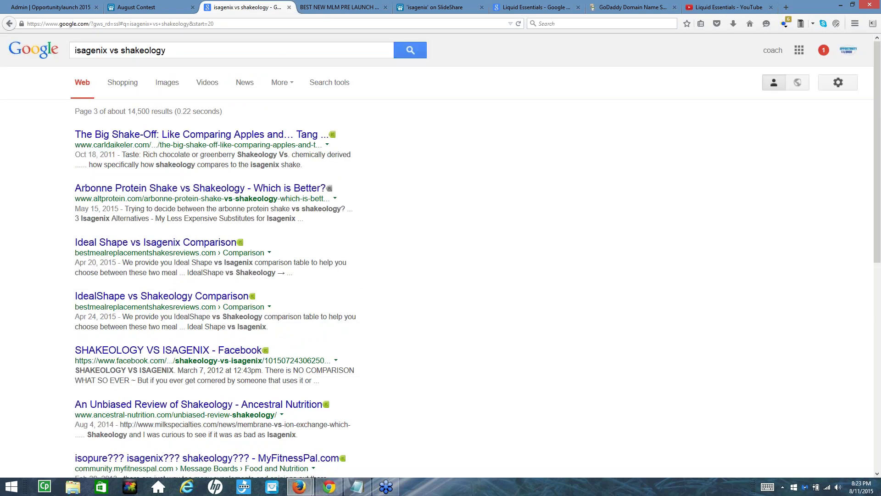
pyautogui.moveTo(78, 350); pyautogui.dragTo(186, 347)
pyautogui.scroll(-4, 163, 296)
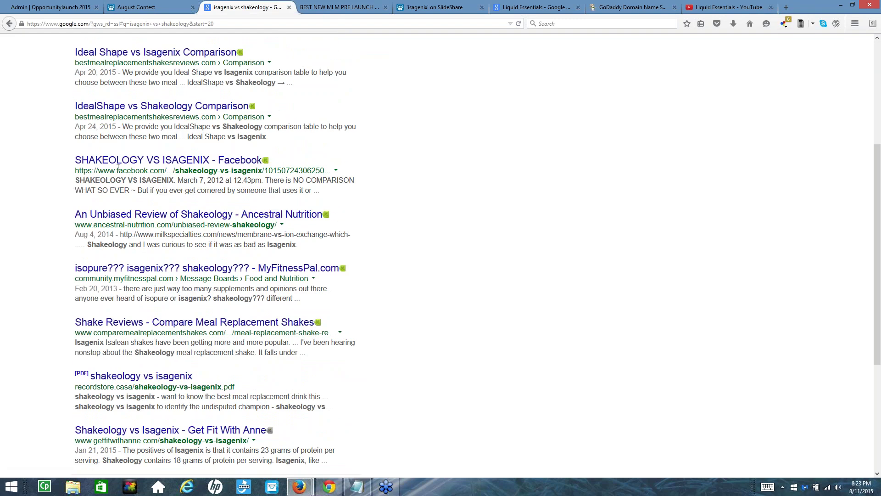
pyautogui.scroll(-1, 130, 367)
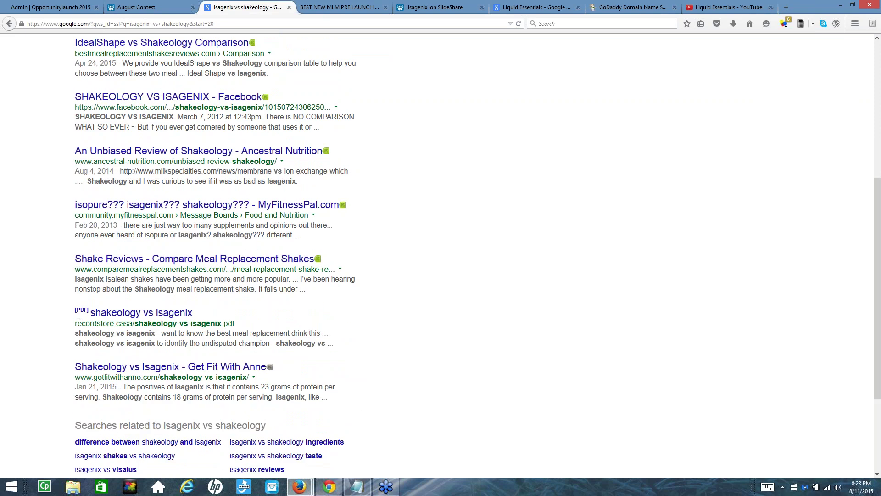
pyautogui.moveTo(246, 330); pyautogui.dragTo(92, 317)
pyautogui.click(43, 326)
pyautogui.scroll(10, 207, 250)
pyautogui.click(166, 51)
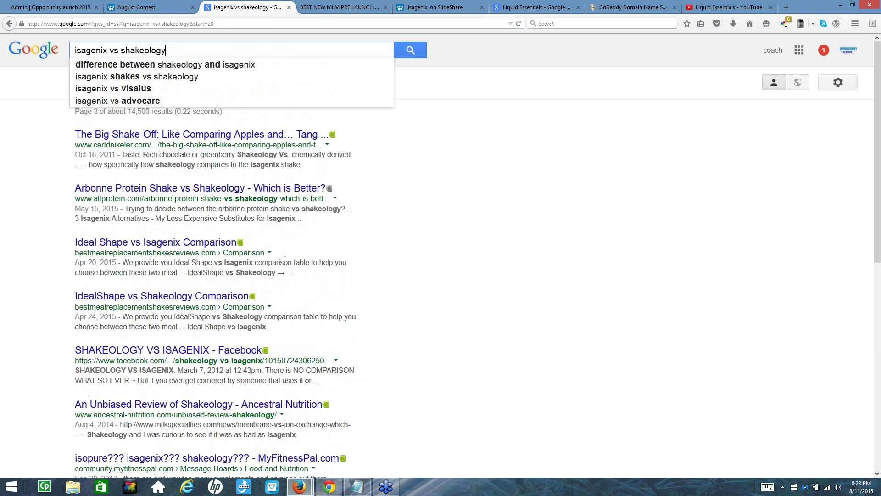
# Add 'slideshare' to the query and highlight snippets of the top Isagenix-vs-Shakeology results
pyautogui.write('slide')
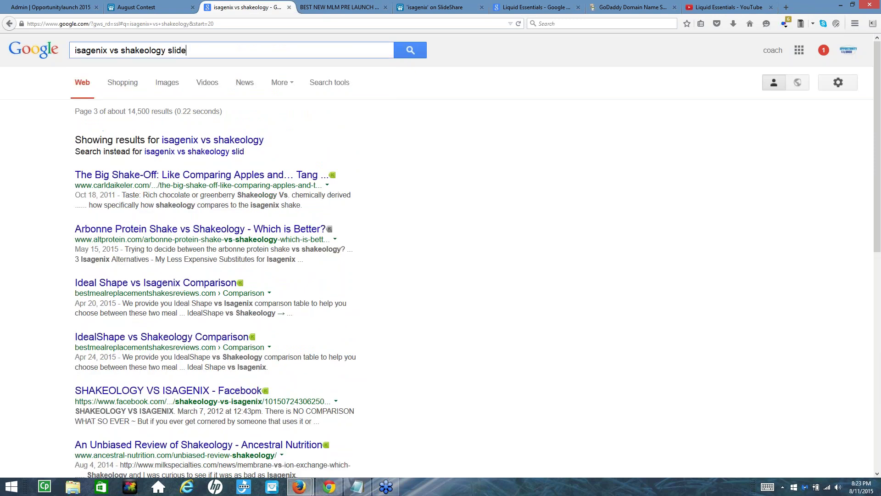
pyautogui.write('share')
pyautogui.press('Return')
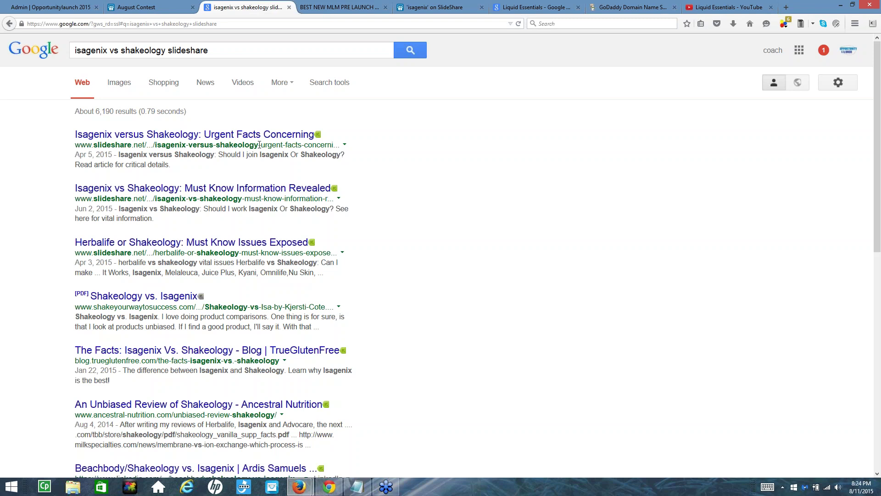
pyautogui.moveTo(265, 145); pyautogui.dragTo(329, 144)
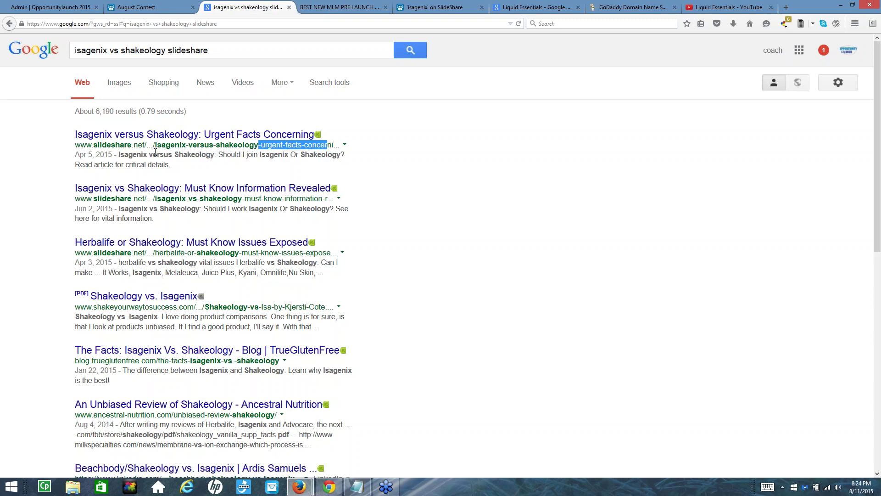
pyautogui.moveTo(120, 155); pyautogui.dragTo(215, 159)
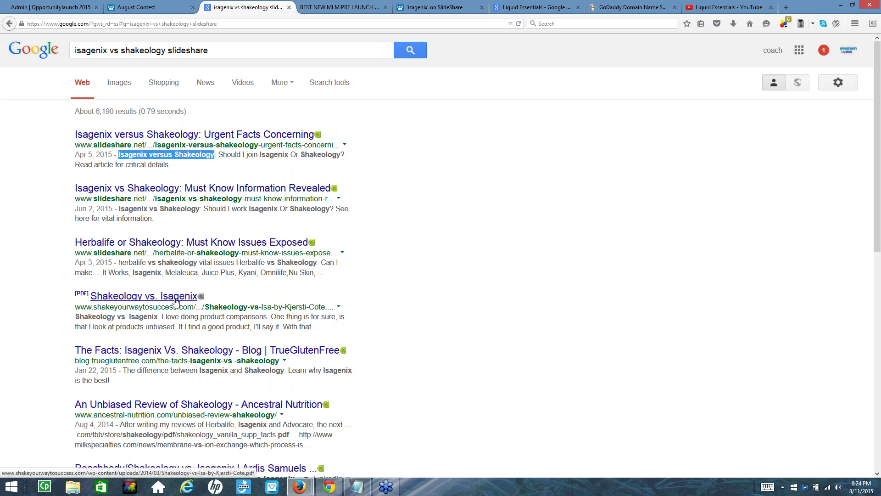
pyautogui.moveTo(171, 317); pyautogui.dragTo(174, 326)
pyautogui.click(316, 292)
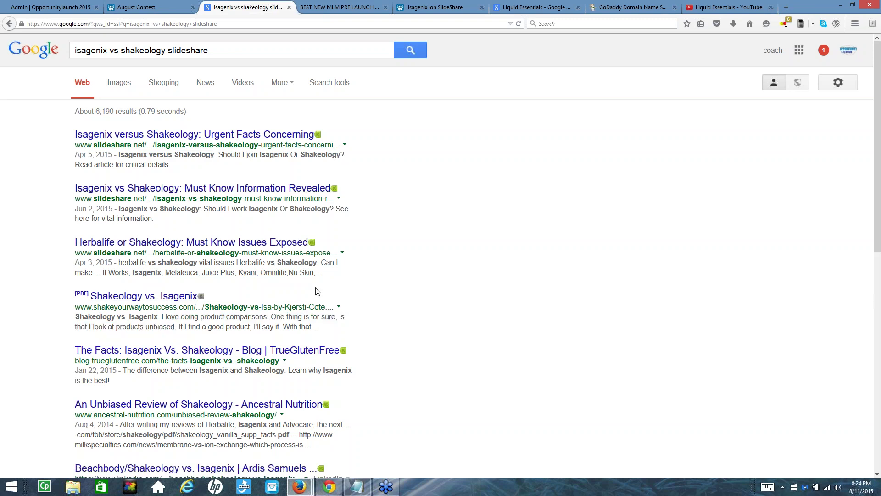
# Open the 'Urgent Facts Concerning' SlideShare document and scroll through its first page transcript
pyautogui.click(128, 136)
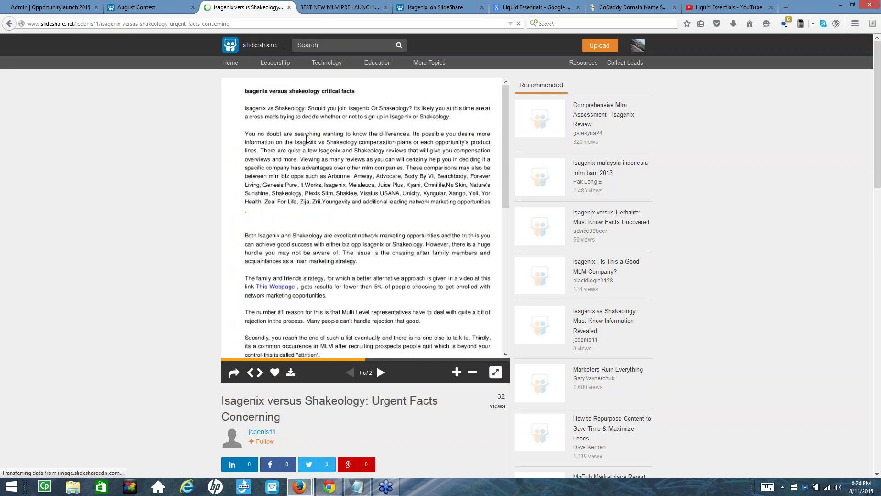
pyautogui.scroll(-5, 267, 309)
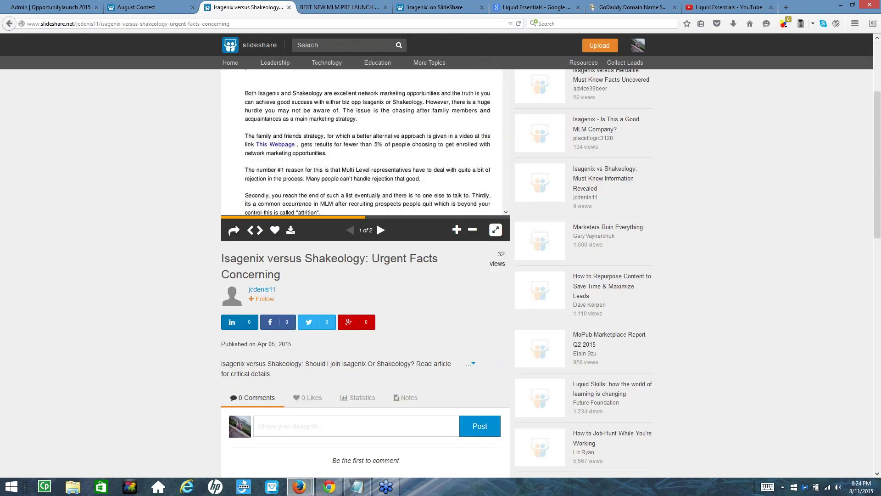
pyautogui.scroll(-2, 218, 310)
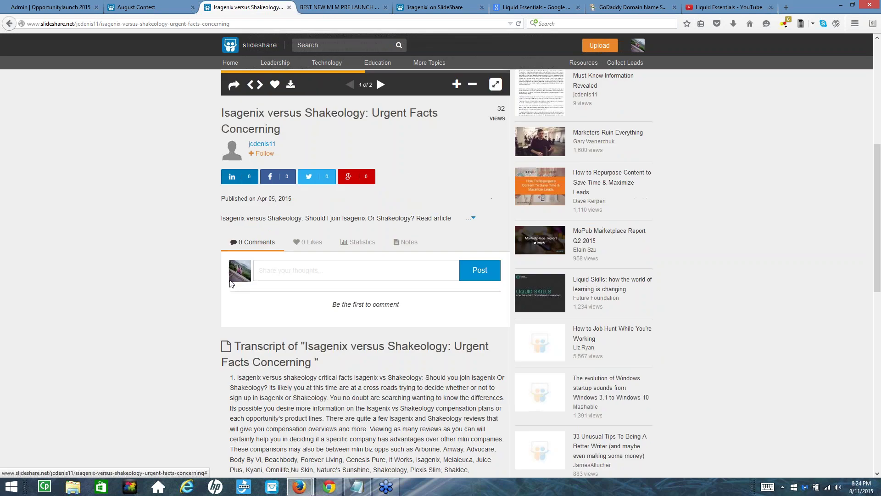
pyautogui.scroll(-4, 366, 276)
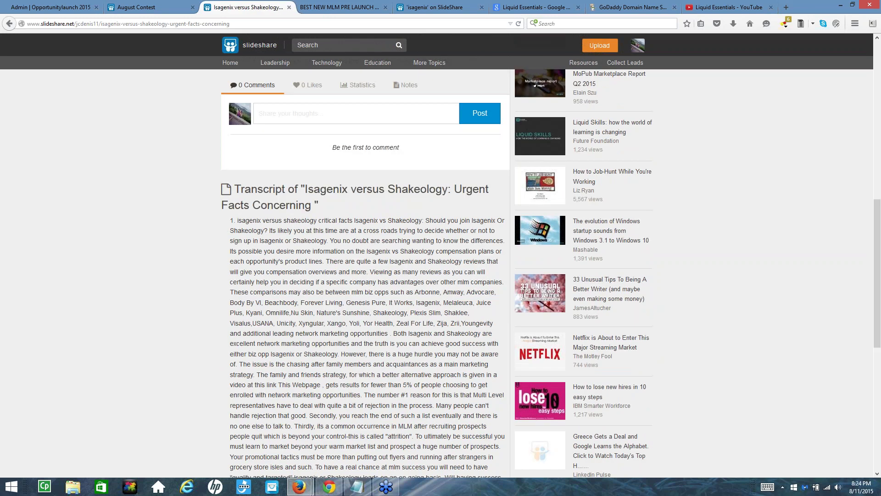
pyautogui.scroll(-8, 298, 237)
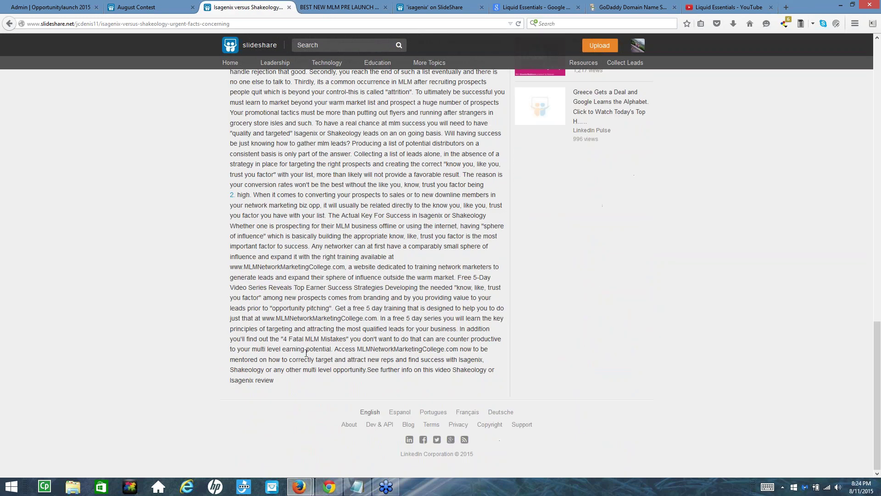
pyautogui.moveTo(287, 382); pyautogui.dragTo(259, 194)
pyautogui.scroll(5, 262, 237)
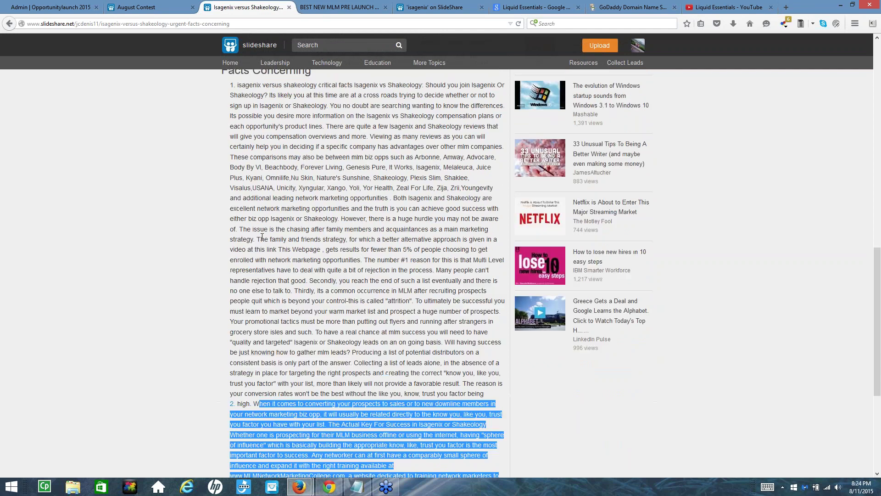
pyautogui.scroll(3, 262, 237)
pyautogui.moveTo(262, 236); pyautogui.dragTo(232, 192)
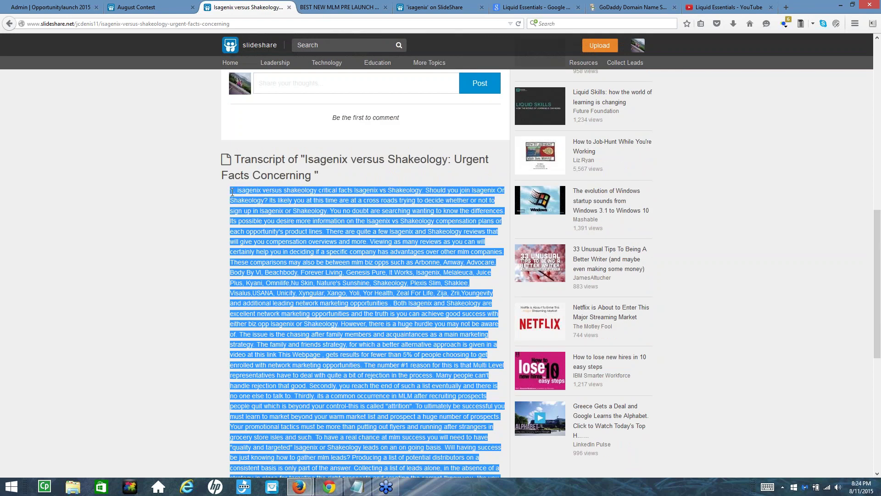
pyautogui.scroll(8, 288, 223)
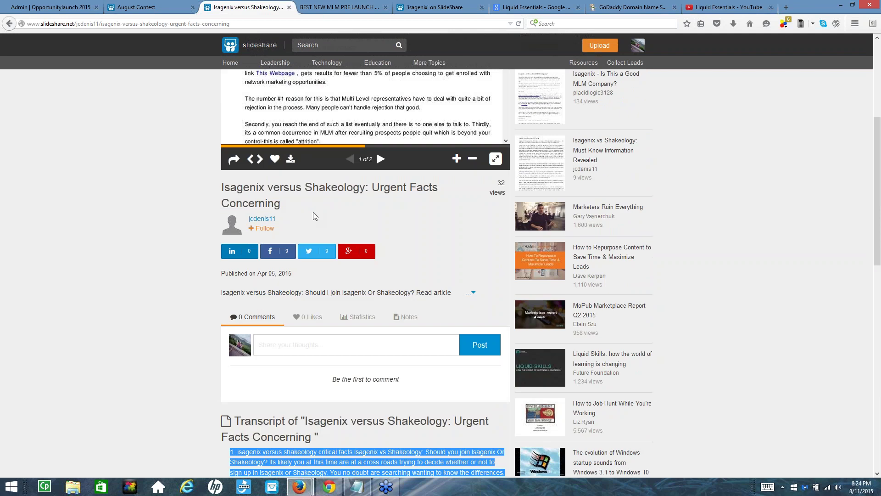
pyautogui.scroll(3, 339, 235)
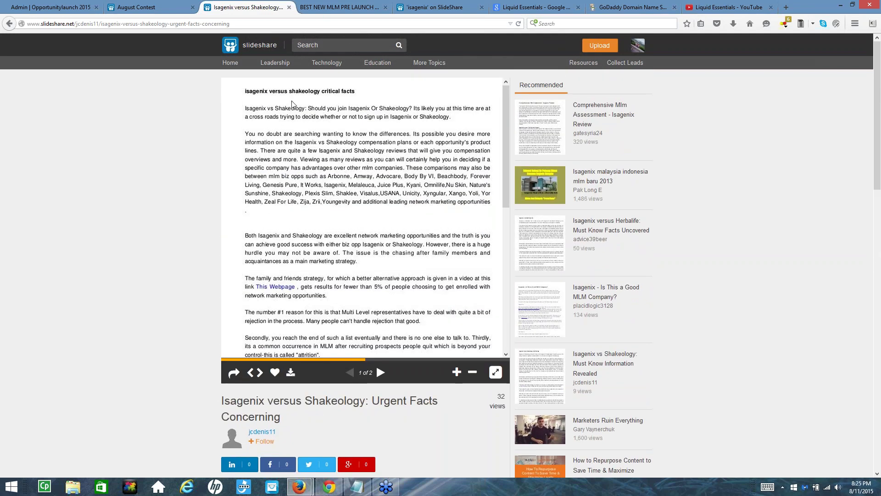
# Advance the document to its second page and scroll through it
pyautogui.click(381, 373)
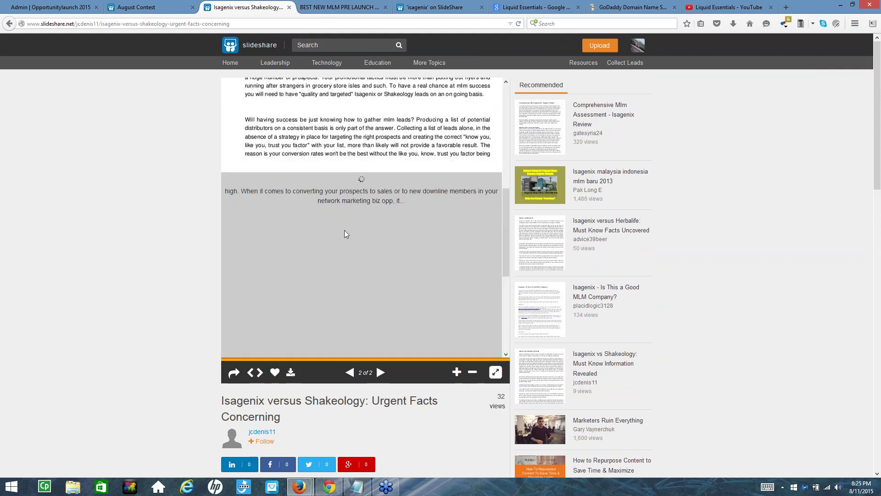
pyautogui.scroll(-2, 347, 229)
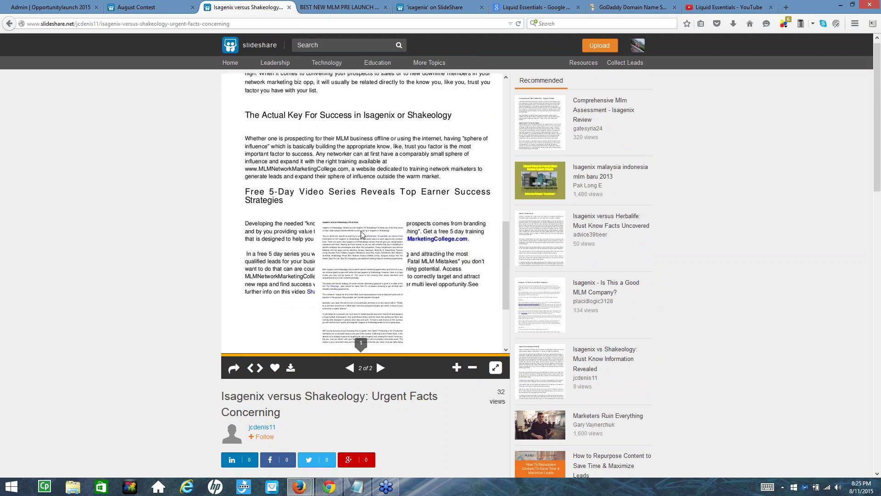
pyautogui.scroll(-3, 361, 231)
pyautogui.scroll(3, 376, 207)
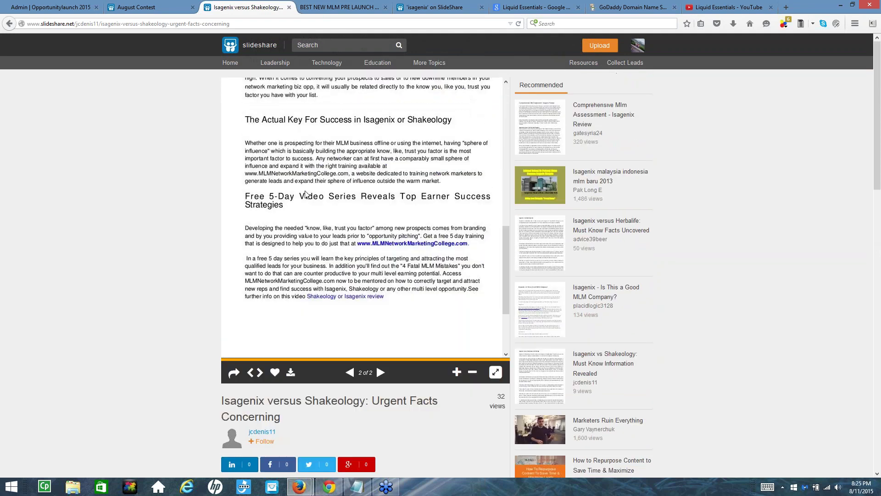
pyautogui.scroll(2, 316, 210)
pyautogui.scroll(6, 349, 191)
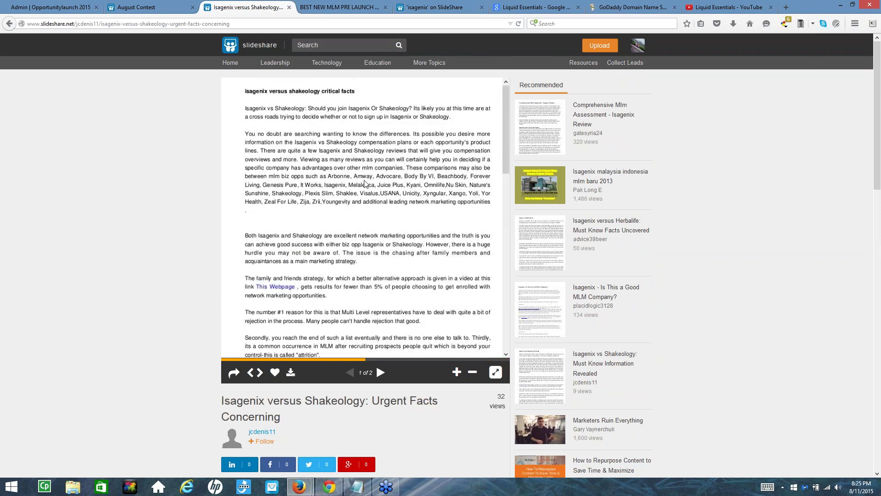
pyautogui.scroll(-7, 365, 183)
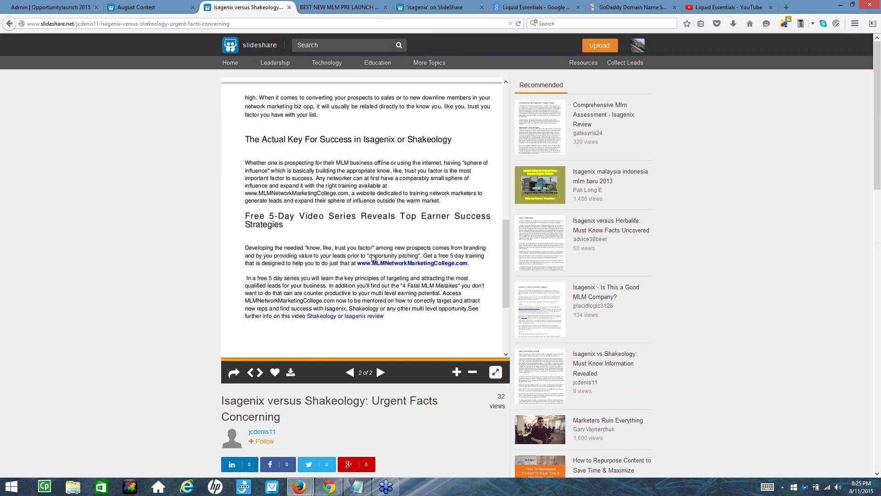
pyautogui.scroll(10, 407, 294)
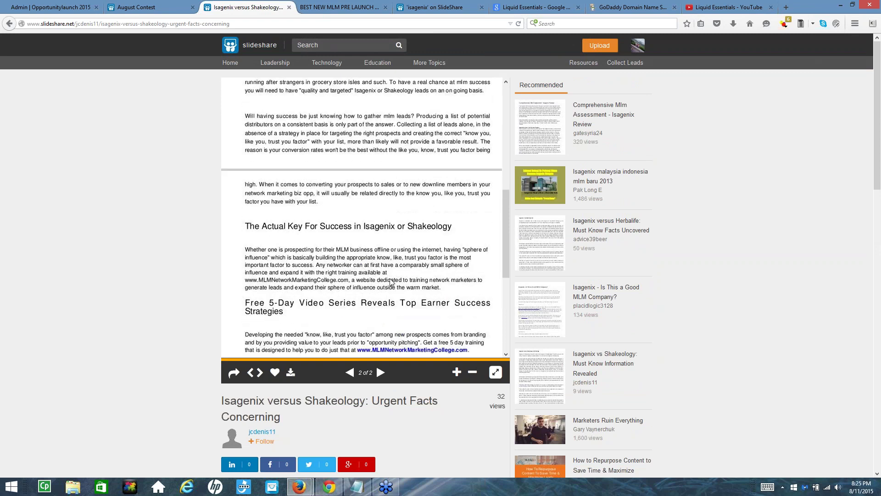
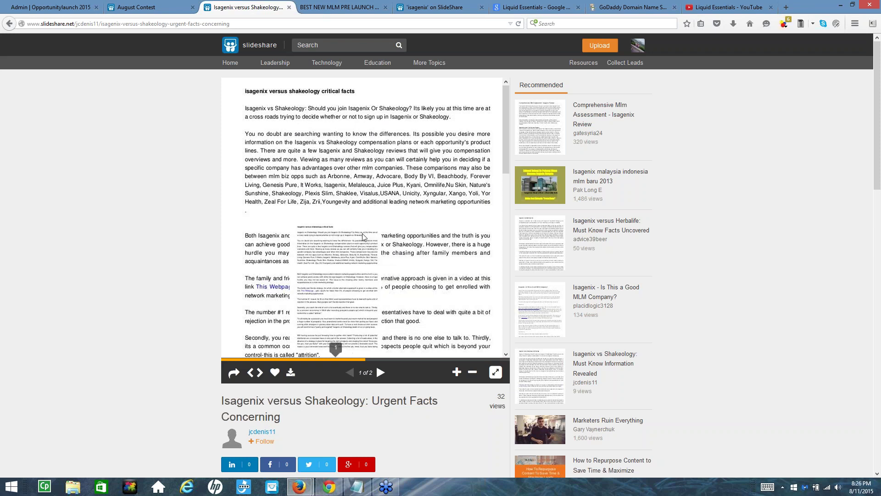
# Scroll down the 'Urgent Facts Concerning' slides to the transcript and select its opening sentences
pyautogui.scroll(-2, 377, 285)
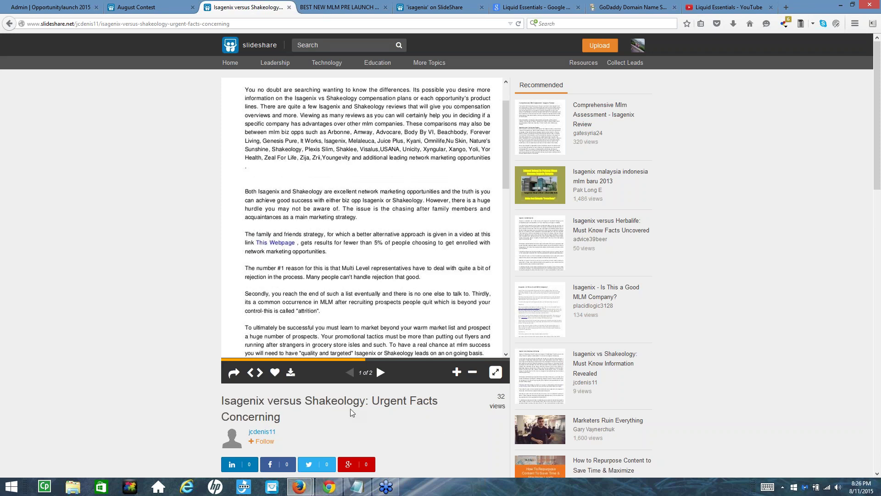
pyautogui.scroll(-15, 316, 235)
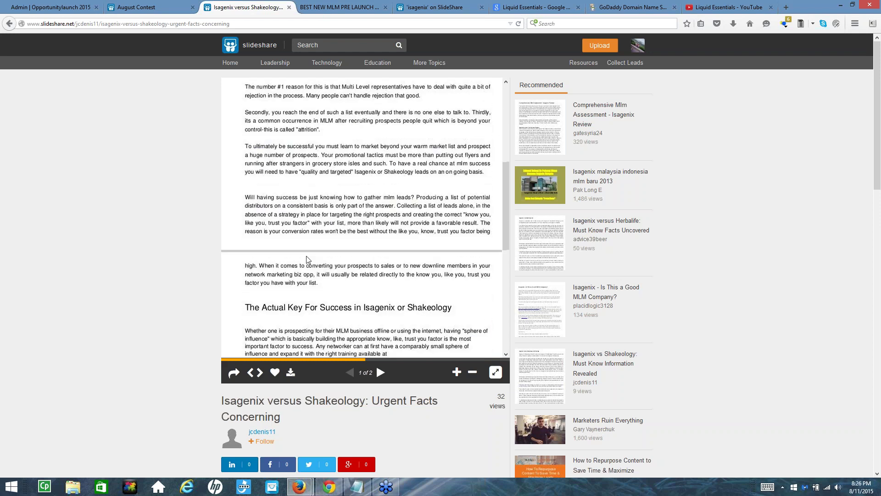
pyautogui.scroll(-2, 276, 273)
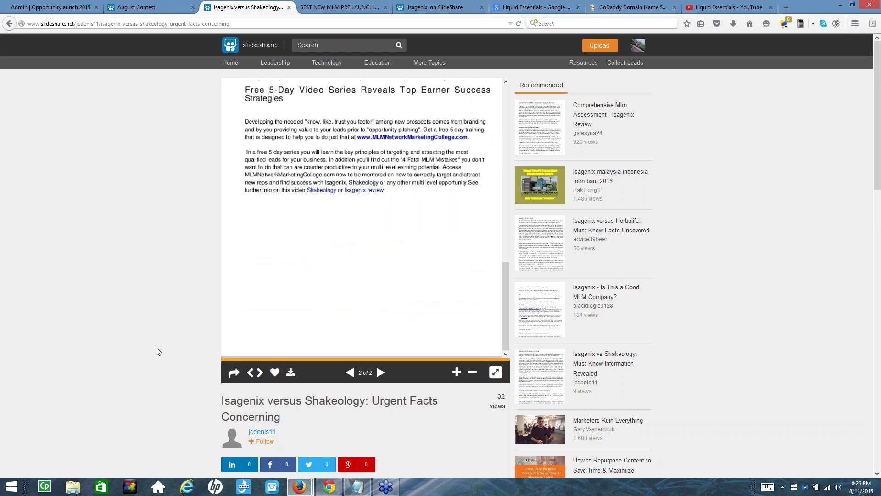
pyautogui.scroll(-5, 161, 349)
pyautogui.scroll(-20, 293, 384)
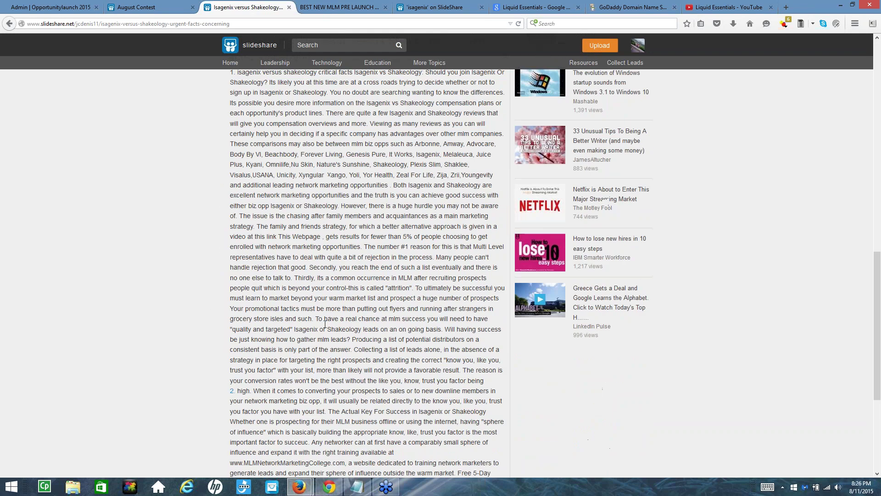
pyautogui.scroll(18, 343, 296)
pyautogui.scroll(6, 342, 296)
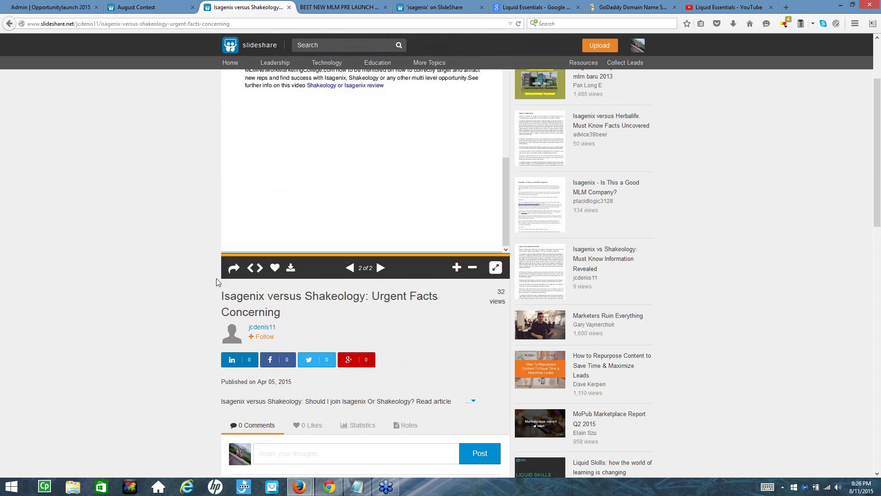
pyautogui.scroll(-7, 287, 334)
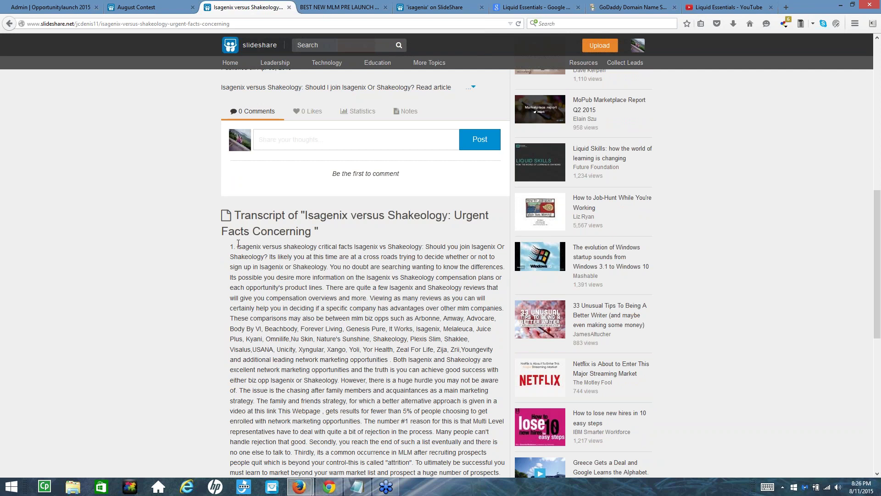
pyautogui.moveTo(238, 247); pyautogui.dragTo(367, 285)
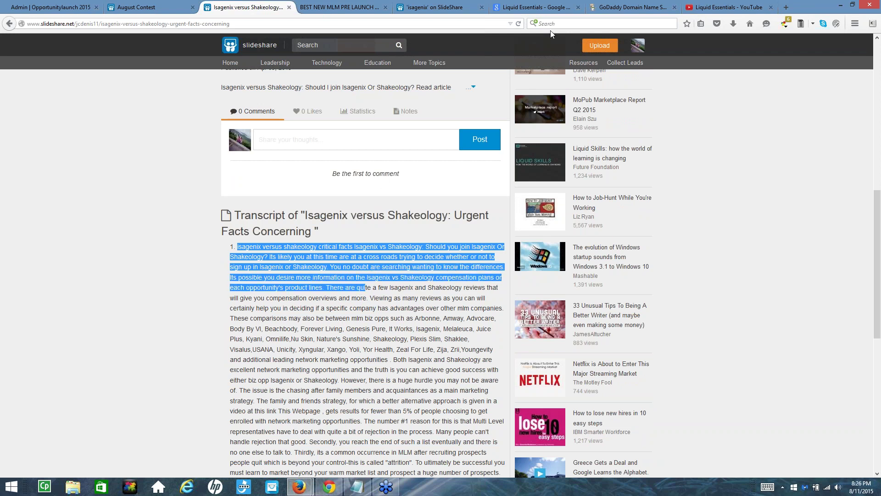
# Open a fresh browser tab and start, then erase, a new search
pyautogui.click(786, 8)
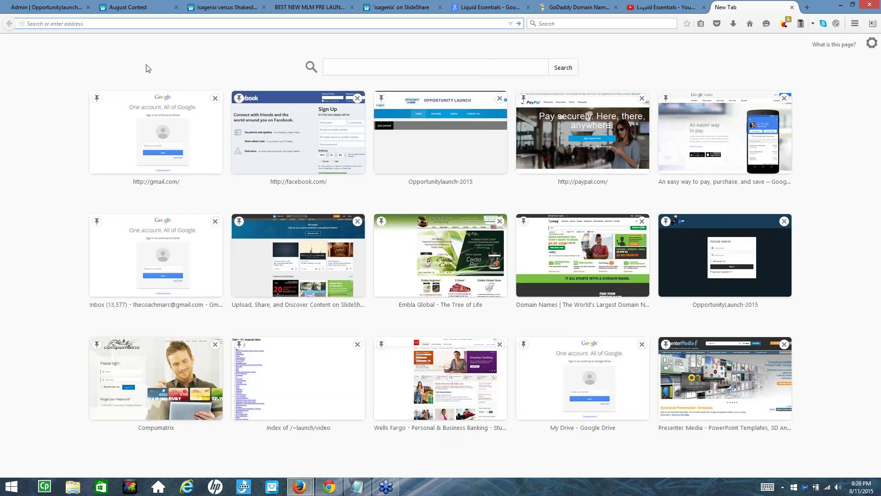
pyautogui.click(390, 69)
pyautogui.write('sha')
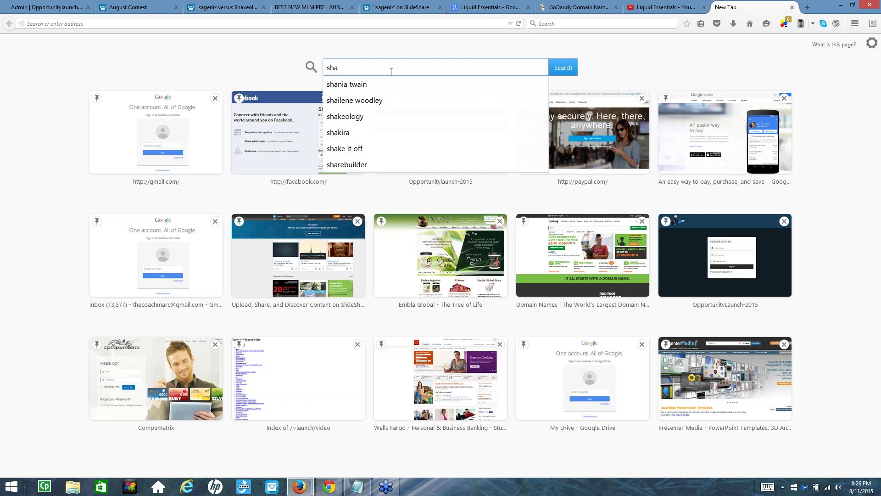
pyautogui.press('BackSpace')
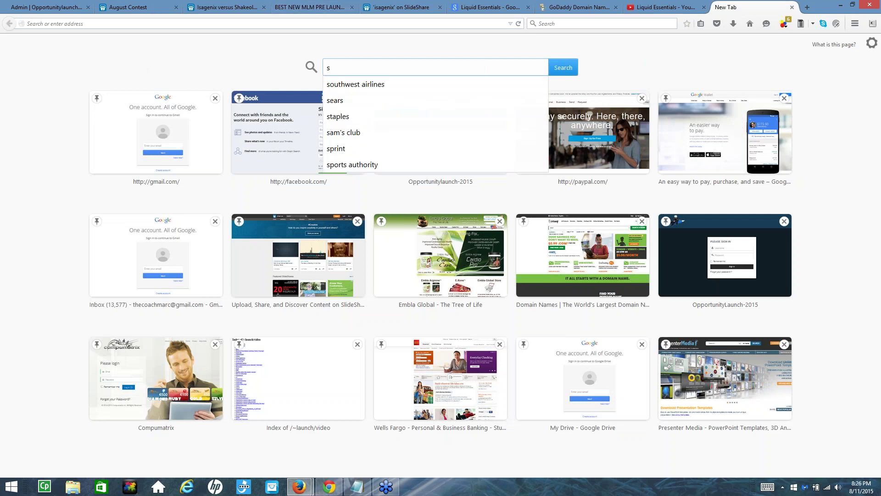
# Return to the Isagenix page, go back to Google and browse the 'isagenix vs shakeology slideshare' image results
pyautogui.click(278, 13)
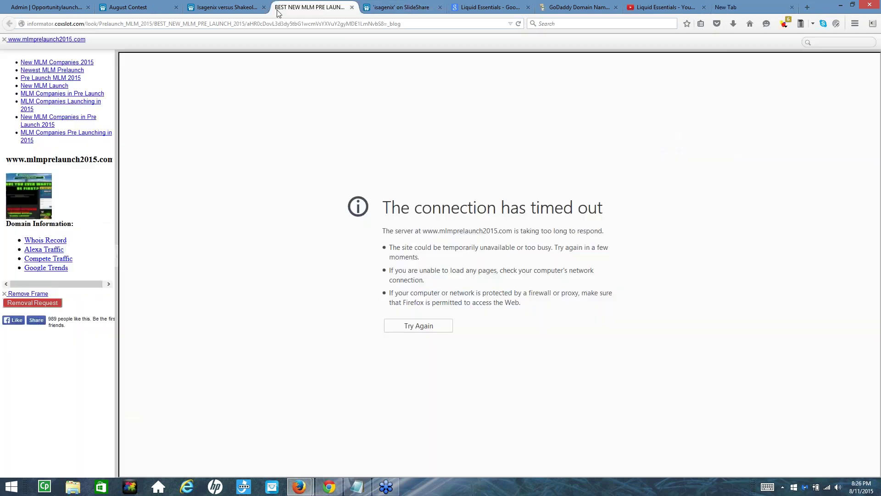
pyautogui.click(140, 9)
pyautogui.click(213, 11)
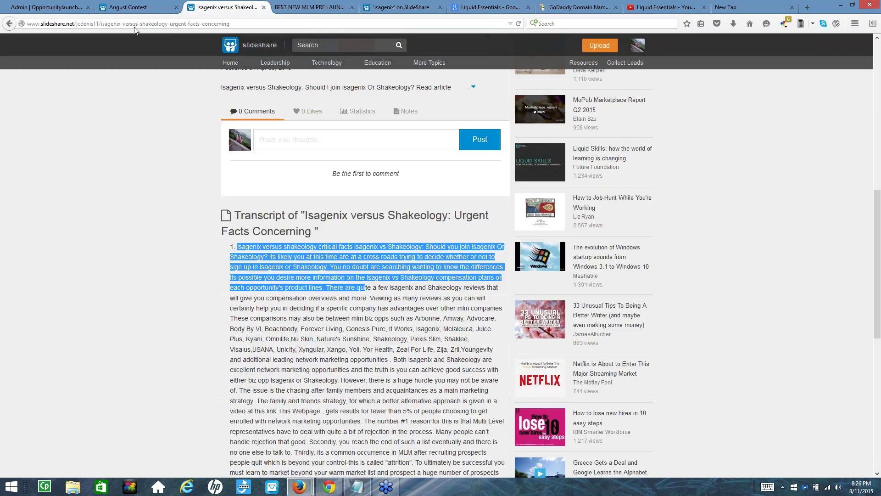
pyautogui.click(8, 26)
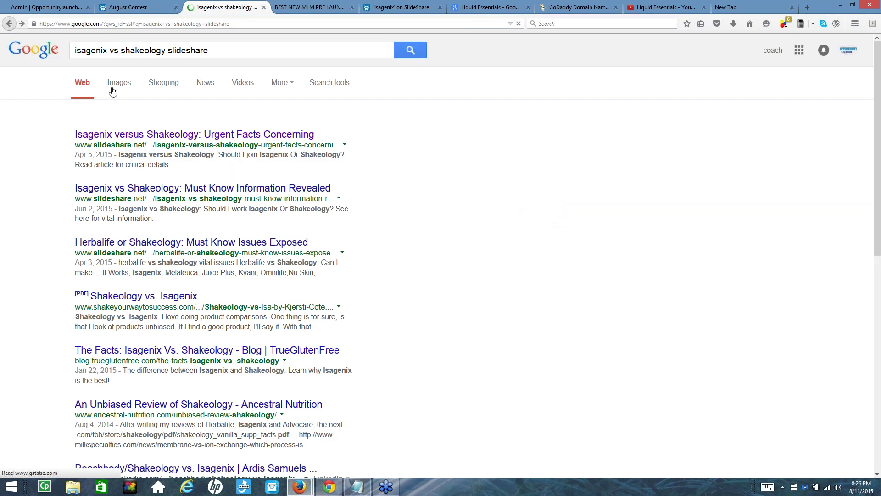
pyautogui.click(120, 83)
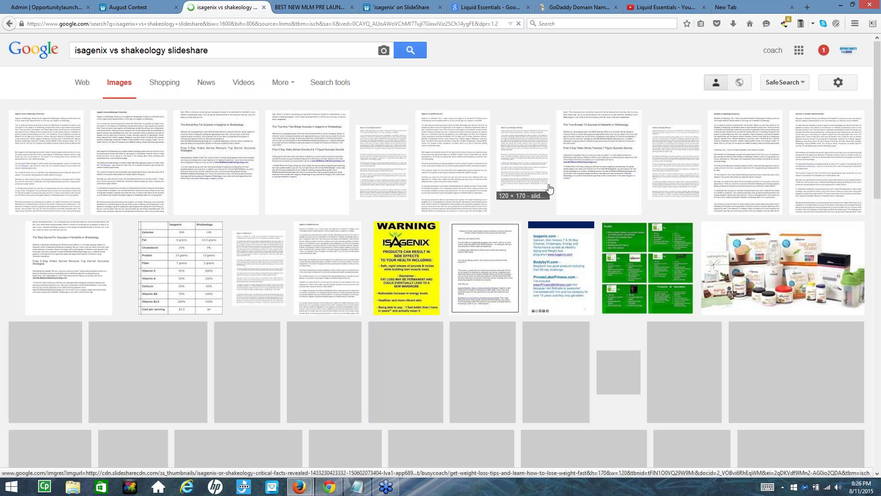
pyautogui.scroll(-1, 663, 239)
pyautogui.scroll(-8, 661, 238)
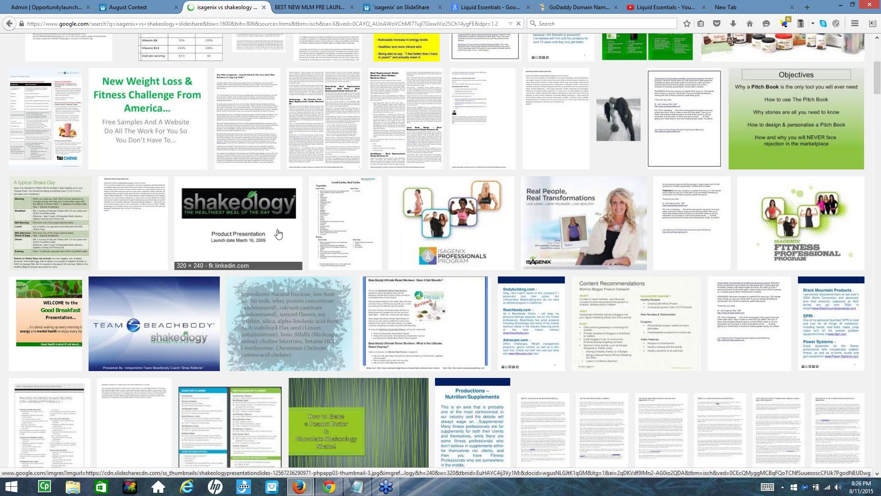
pyautogui.scroll(-8, 279, 234)
pyautogui.scroll(15, 467, 266)
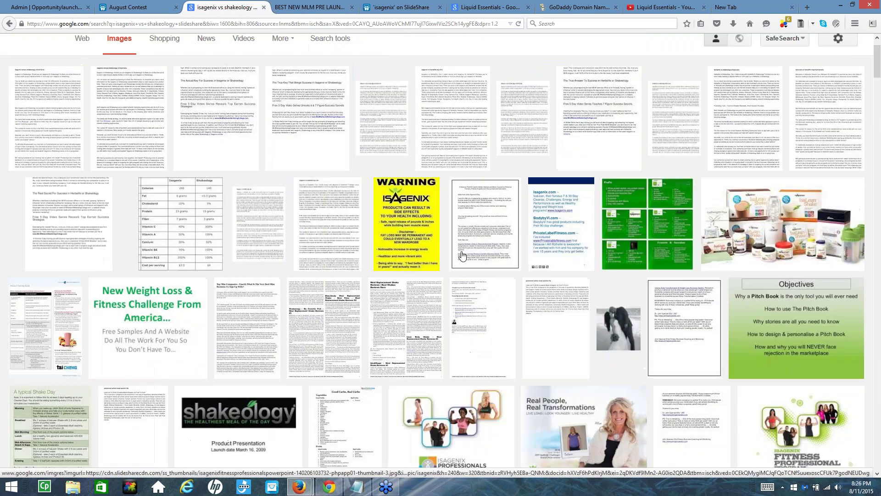
# Start saving the Isagenix product image, choosing Downloads as the save location
pyautogui.rightClick(756, 260)
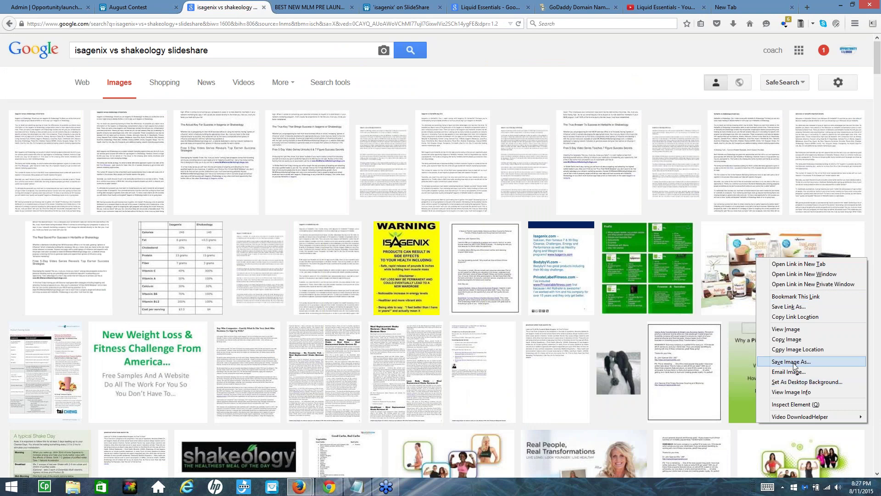
pyautogui.click(774, 362)
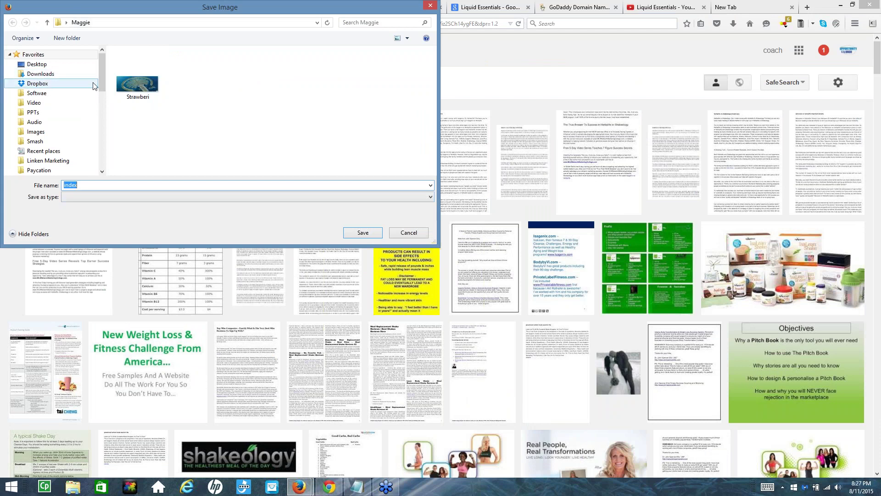
pyautogui.scroll(-1, 99, 92)
pyautogui.moveTo(105, 79); pyautogui.dragTo(101, 68)
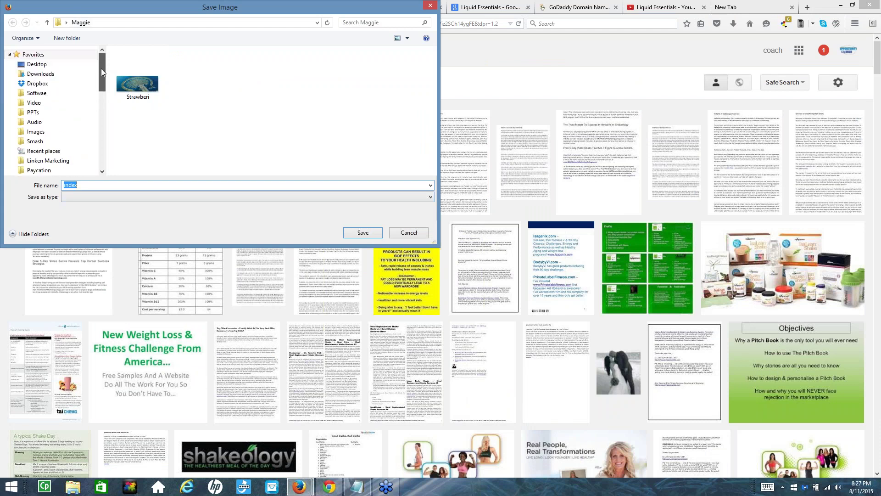
pyautogui.click(40, 75)
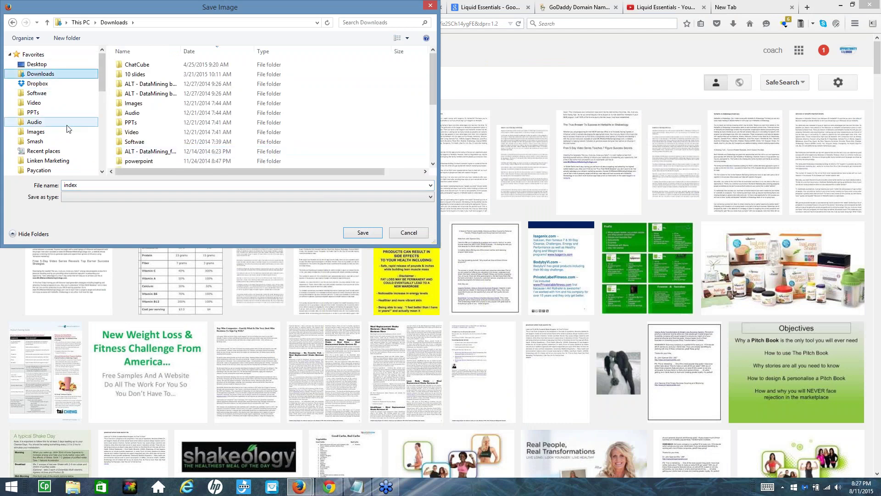
pyautogui.doubleClick(65, 186)
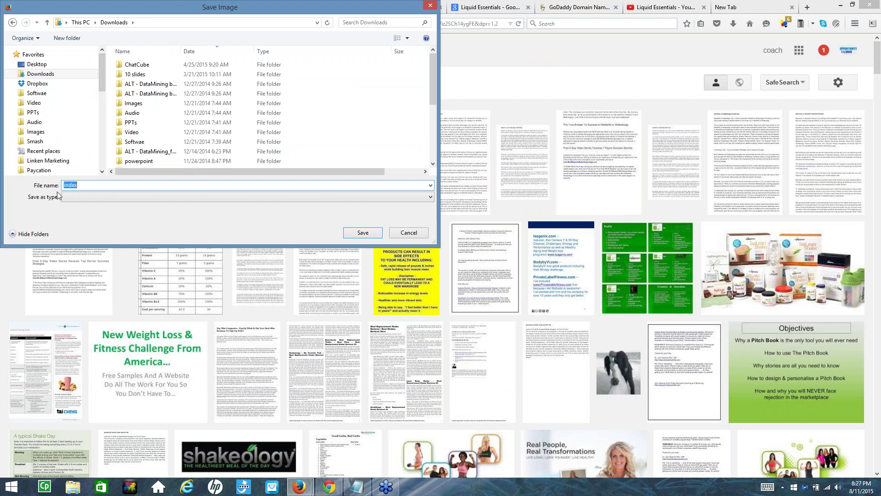
# Try several file names, clear the name and cancel this save attempt
pyautogui.write('Sha')
pyautogui.press('BackSpace')
pyautogui.press('BackSpace')
pyautogui.write('iaa')
pyautogui.press('BackSpace')
pyautogui.press('BackSpace')
pyautogui.write('mage')
pyautogui.press('BackSpace')
pyautogui.press('BackSpace')
pyautogui.press('BackSpace')
pyautogui.press('BackSpace')
pyautogui.press('BackSpace')
pyautogui.press('BackSpace')
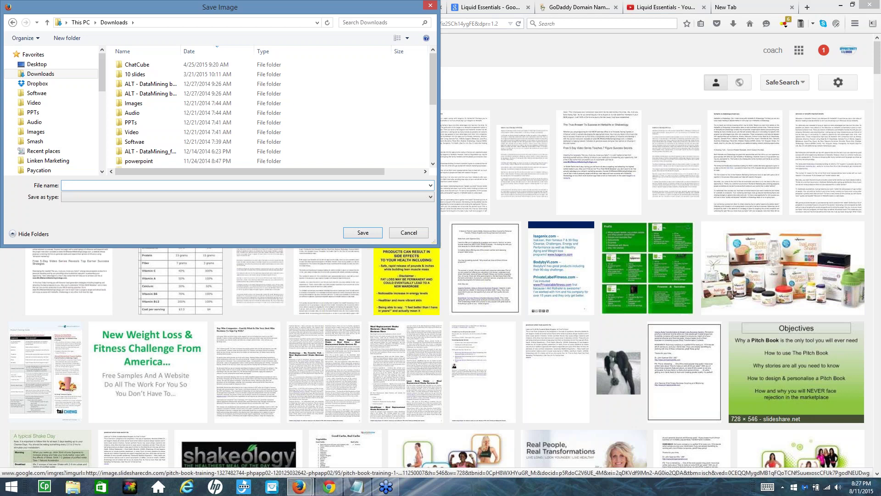
pyautogui.click(409, 232)
# Start saving the shake product image again and clear the proposed 'index' file name
pyautogui.rightClick(759, 263)
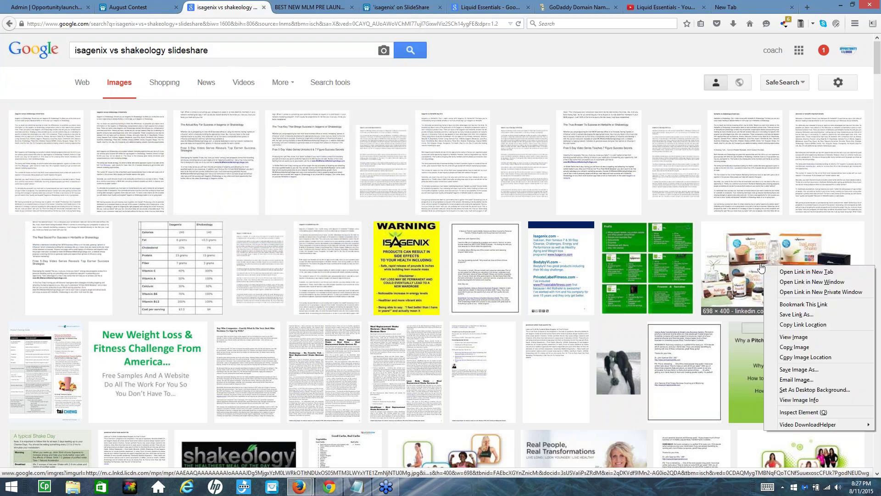
pyautogui.click(780, 368)
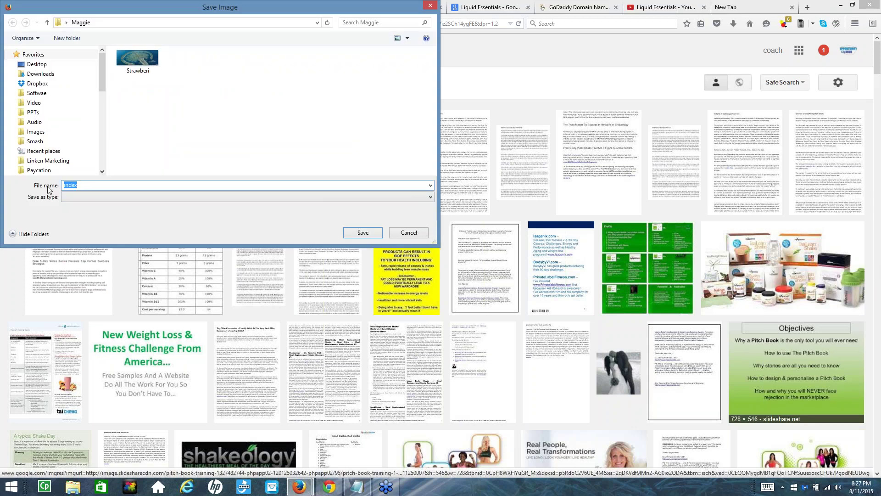
pyautogui.press('BackSpace')
# Close the save window, then open the Isagenix Product Booklet on SlideShare and select its item 3 transcript text
pyautogui.click(416, 235)
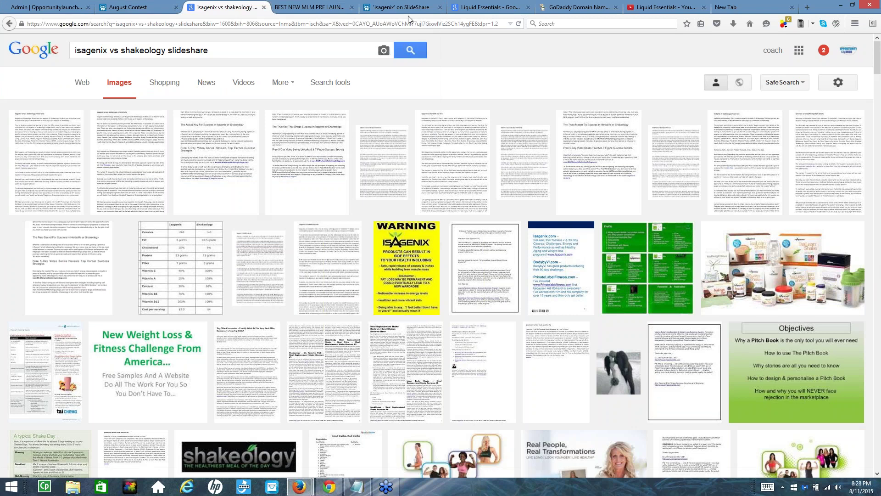
pyautogui.click(390, 12)
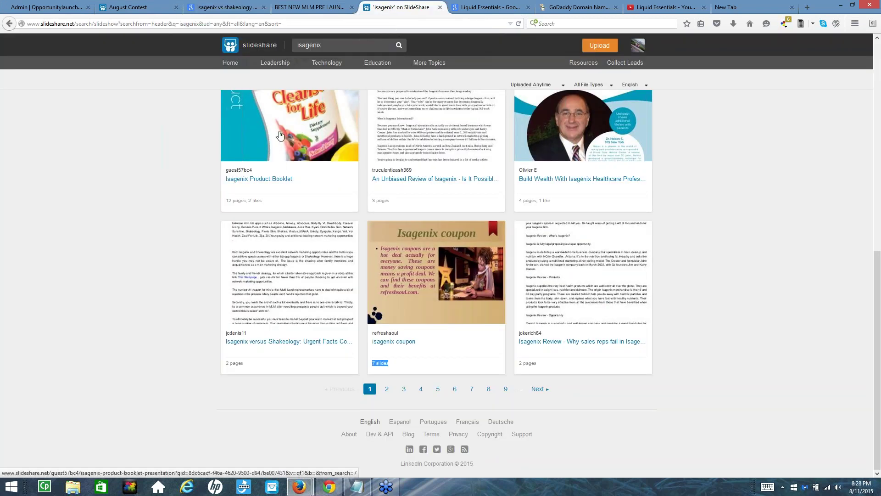
pyautogui.click(280, 135)
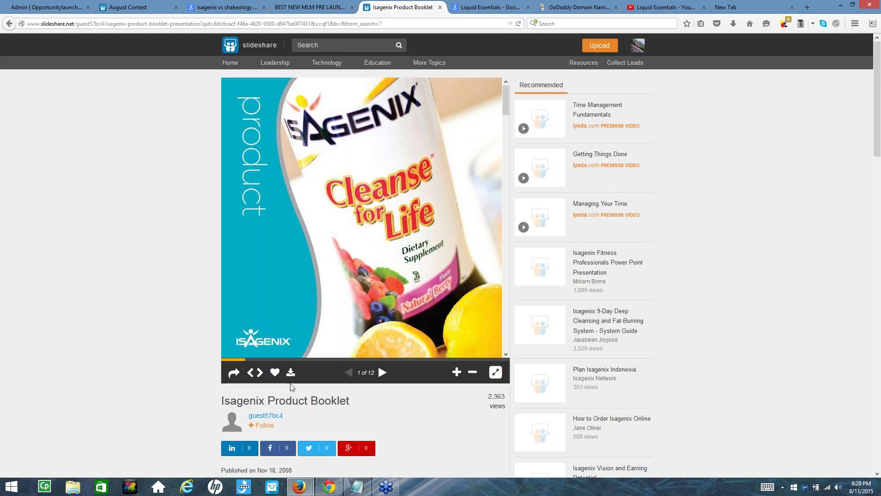
pyautogui.scroll(-3, 284, 358)
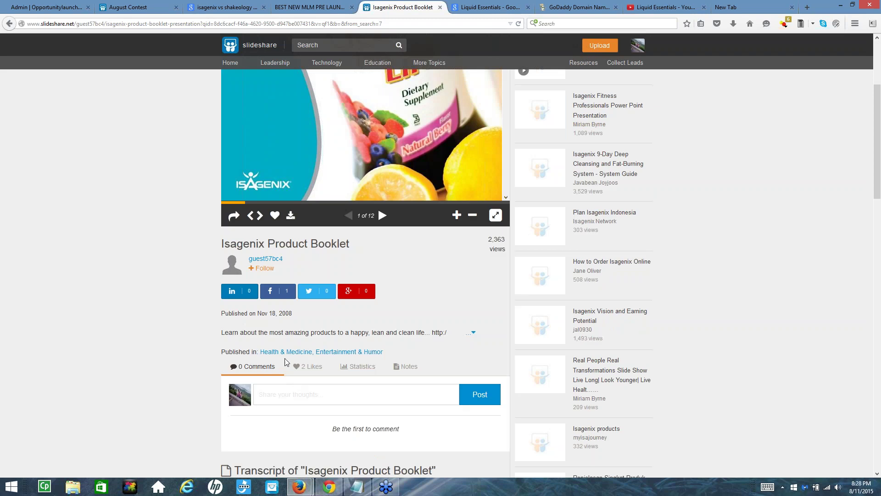
pyautogui.scroll(-4, 285, 358)
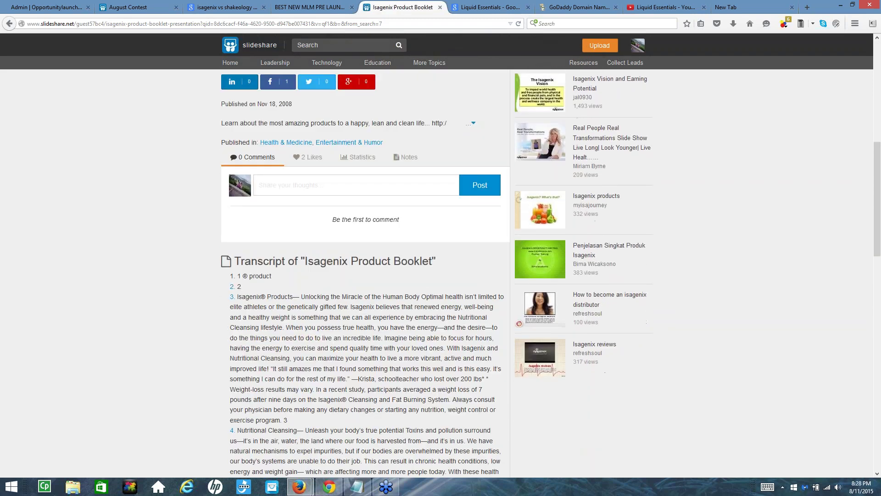
pyautogui.moveTo(340, 306); pyautogui.dragTo(377, 424)
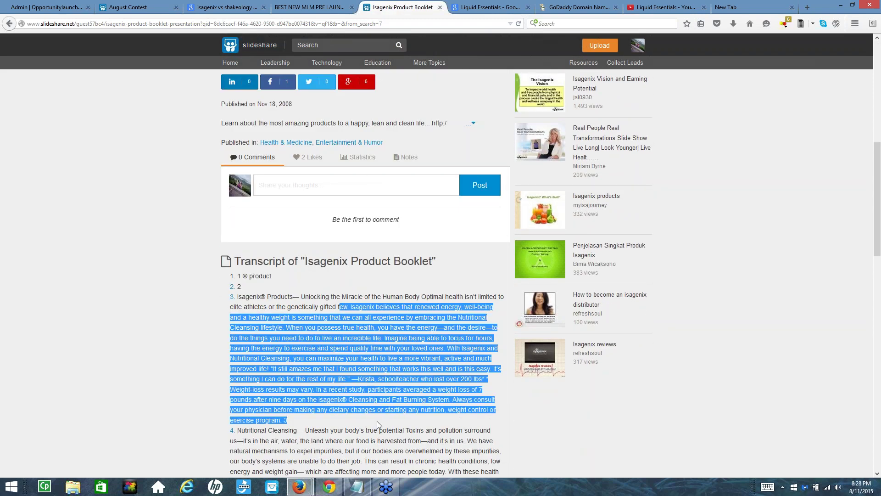
pyautogui.scroll(5, 271, 262)
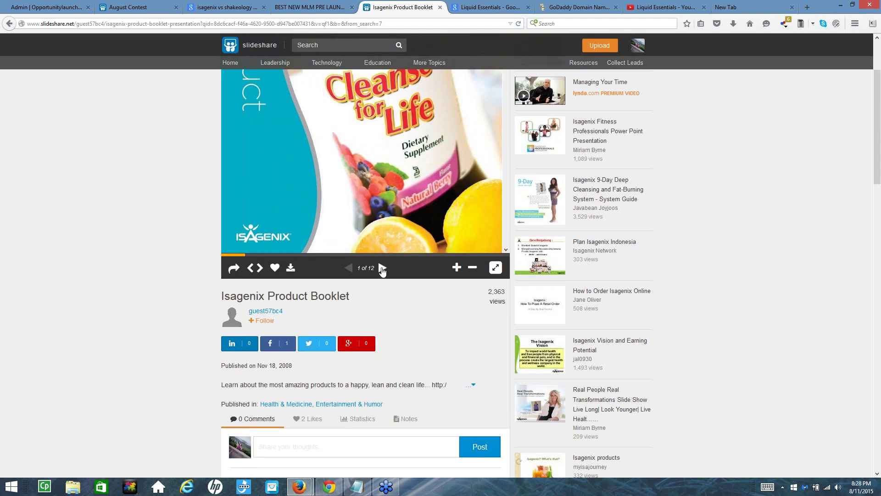
# Page the booklet forward from slide 2 through slide 9
pyautogui.click(382, 268)
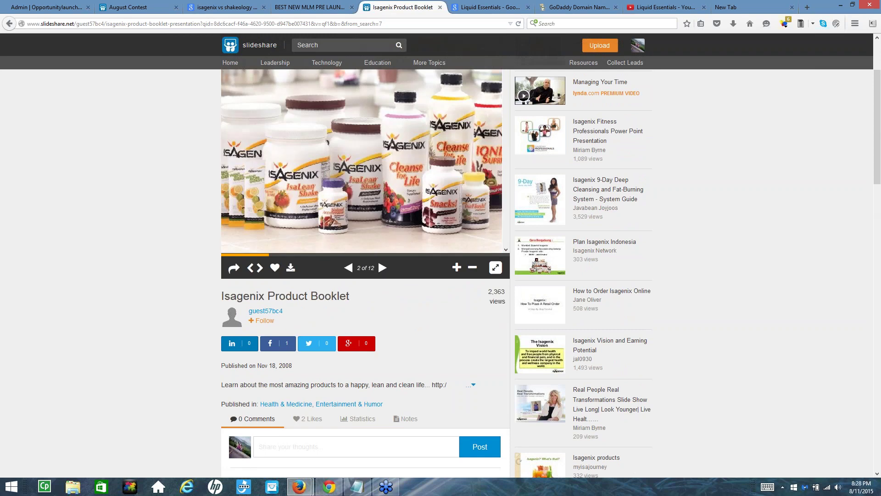
pyautogui.click(381, 267)
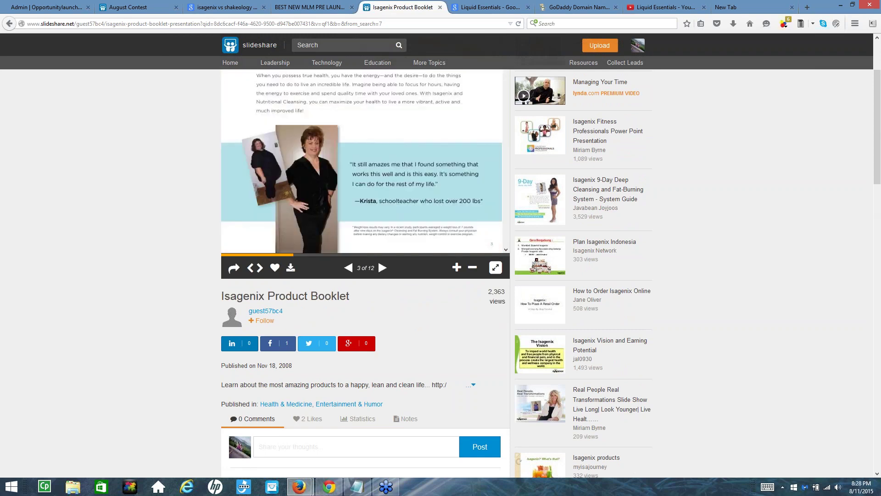
pyautogui.scroll(-2, 356, 189)
pyautogui.scroll(5, 356, 200)
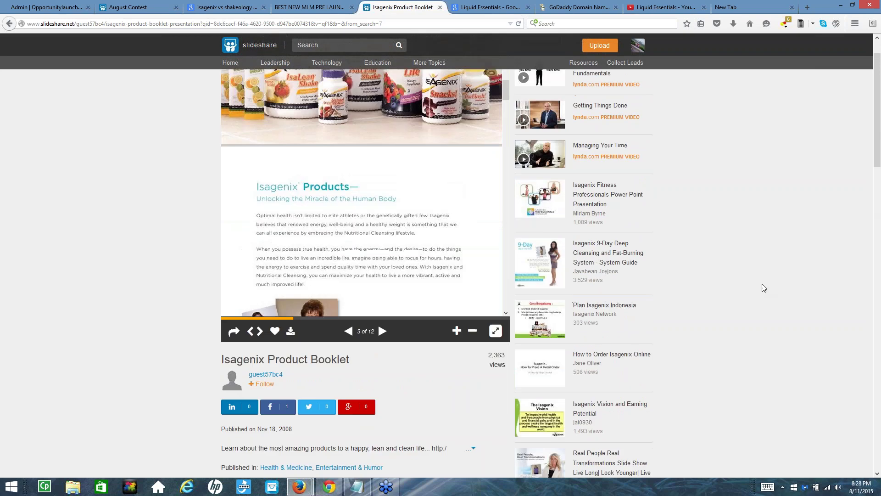
pyautogui.scroll(-2, 758, 289)
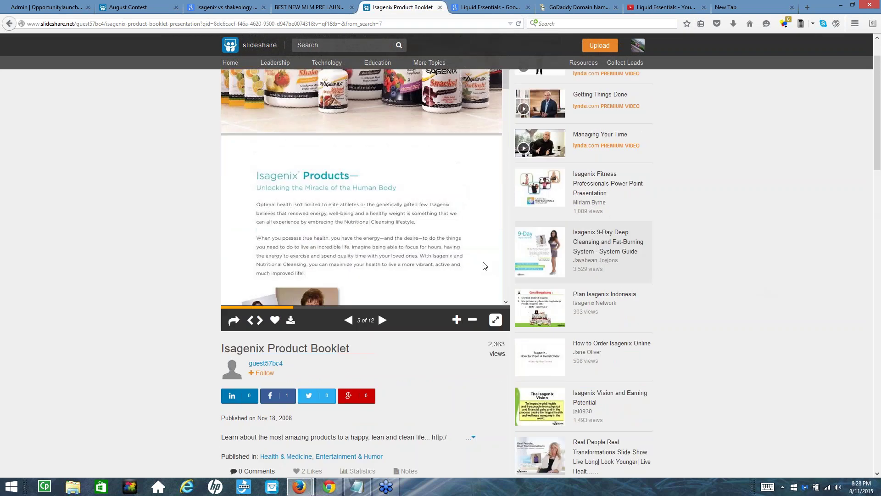
pyautogui.click(385, 322)
pyautogui.click(383, 320)
pyautogui.click(383, 320)
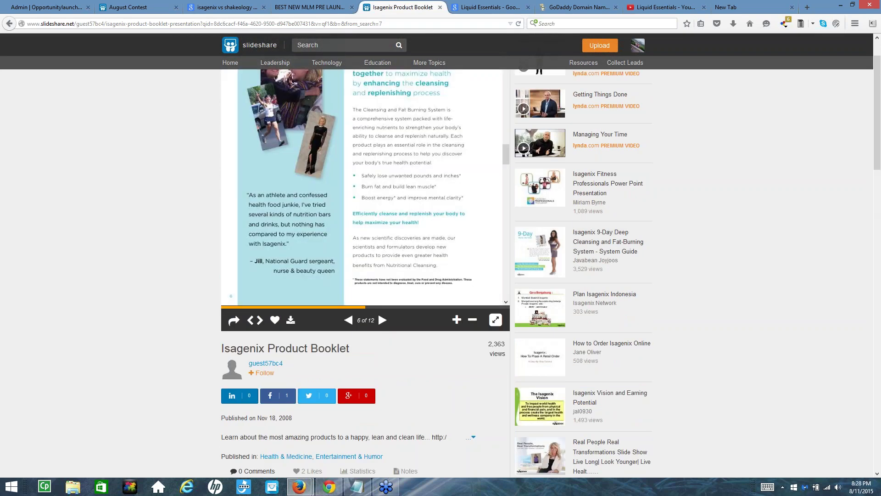
pyautogui.click(383, 320)
pyautogui.click(383, 320)
pyautogui.click(383, 320)
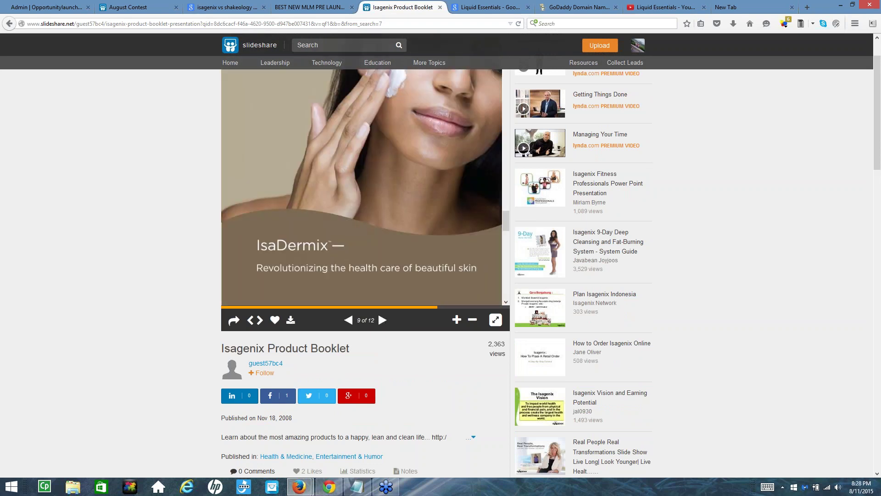
# Select the transcript's first line and the item 3 paragraph through 'exercise program'
pyautogui.scroll(3, 452, 262)
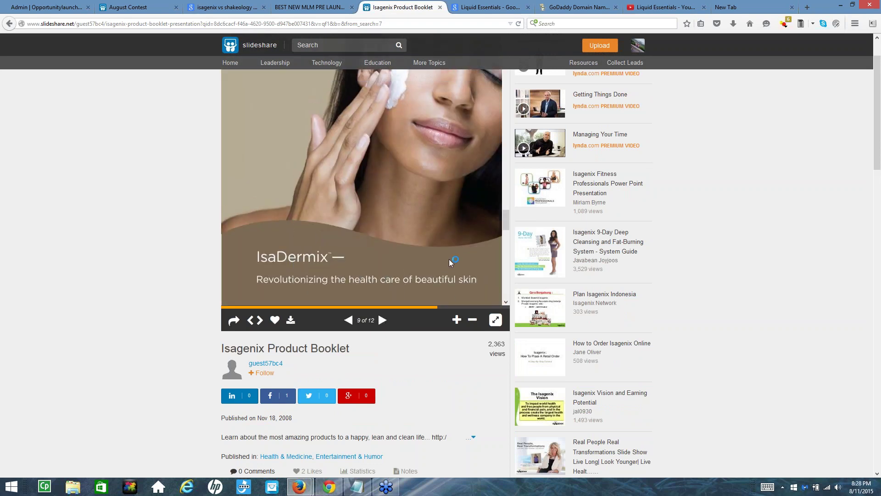
pyautogui.scroll(6, 352, 146)
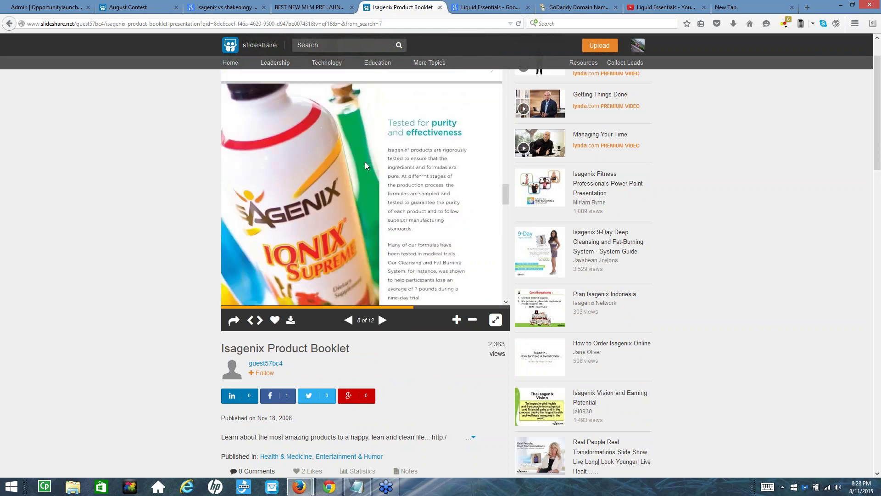
pyautogui.scroll(-6, 363, 218)
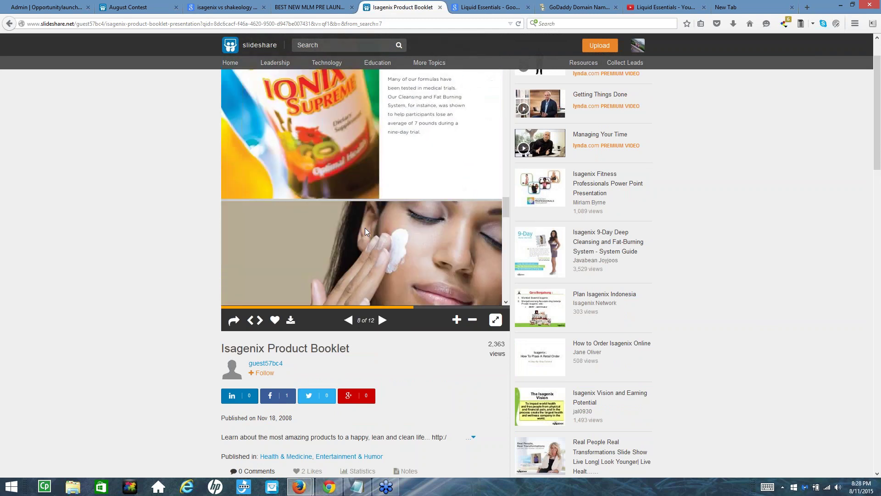
pyautogui.scroll(-3, 367, 232)
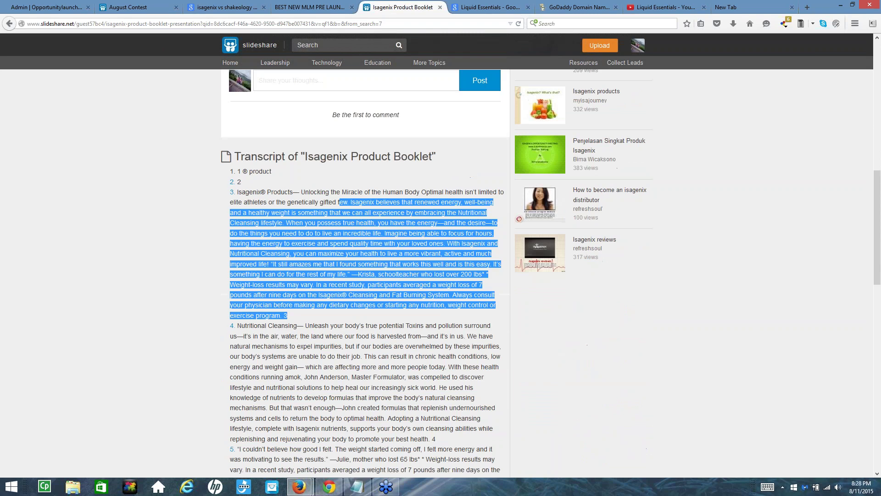
pyautogui.click(587, 345)
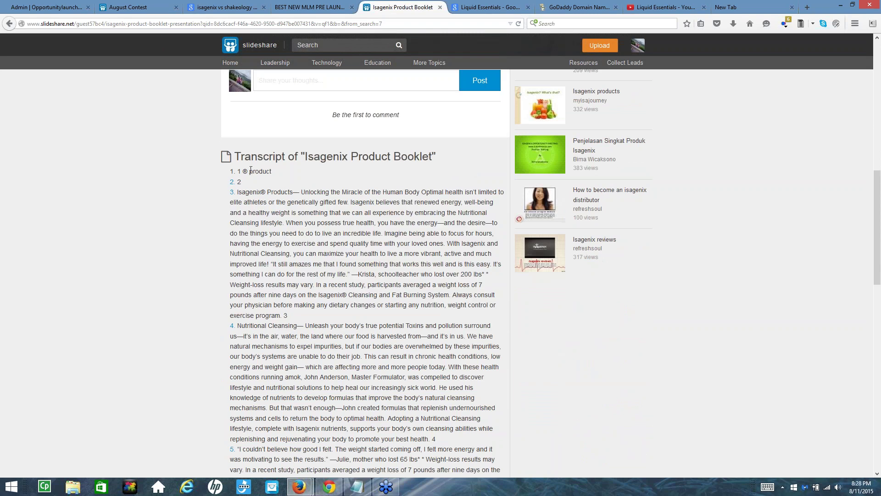
pyautogui.moveTo(274, 171); pyautogui.dragTo(235, 170)
pyautogui.moveTo(305, 192); pyautogui.dragTo(393, 321)
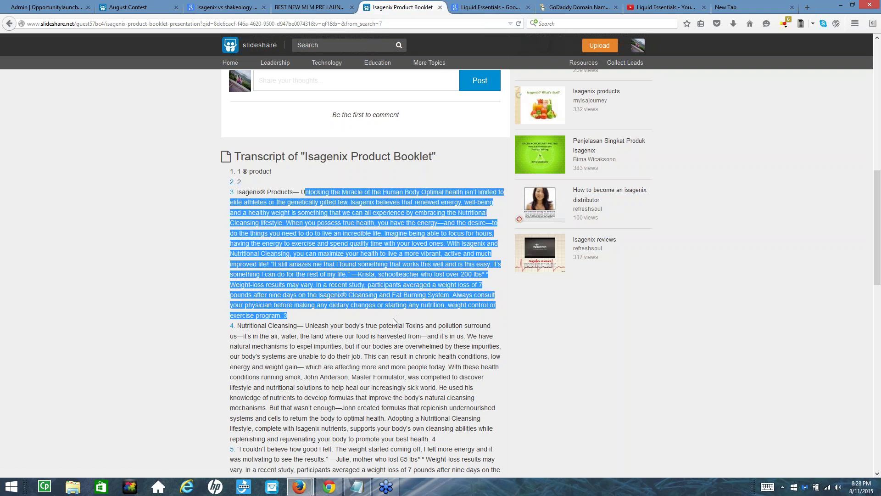
pyautogui.click(349, 231)
# Select transcript passages across items 5 and 6 and a few words in item 12
pyautogui.scroll(-5, 350, 231)
pyautogui.scroll(-2, 356, 186)
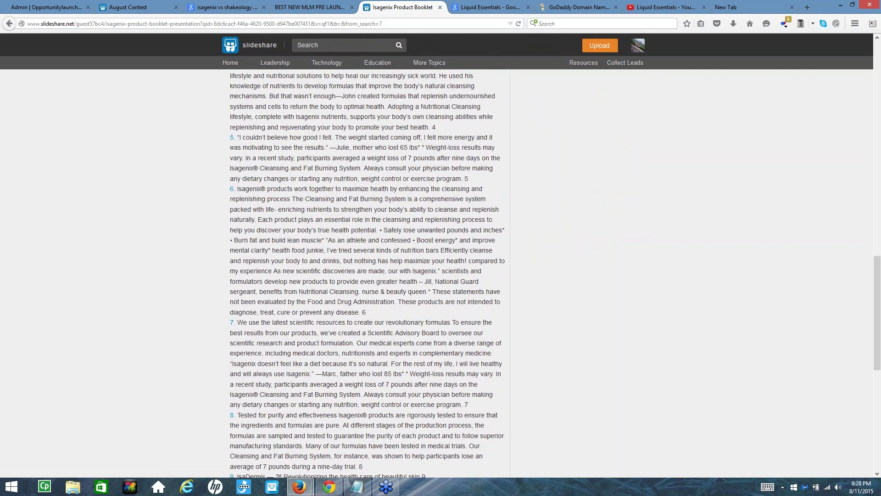
pyautogui.moveTo(262, 135); pyautogui.dragTo(339, 207)
pyautogui.click(292, 235)
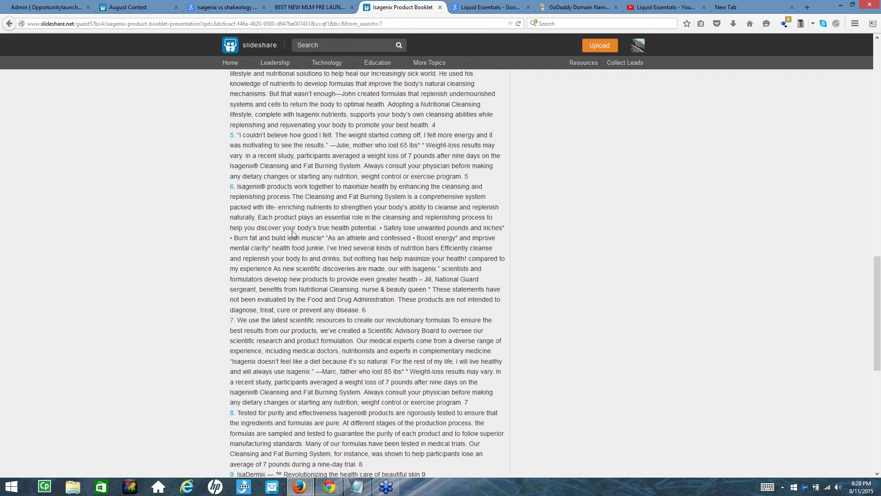
pyautogui.click(285, 232)
pyautogui.scroll(-8, 310, 269)
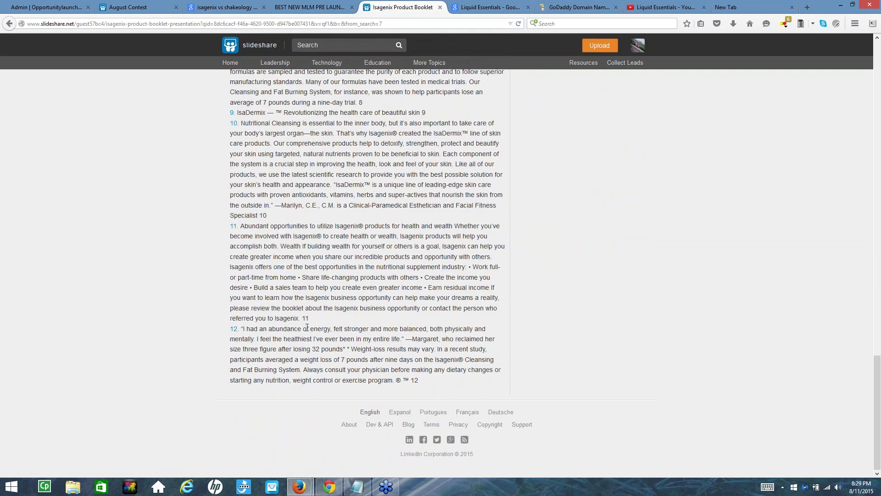
pyautogui.moveTo(307, 329); pyautogui.dragTo(348, 328)
# Select the booklet title 'Isagenix Product Booklet' and switch to the timed-out MLM pre-launch tab
pyautogui.scroll(20, 364, 272)
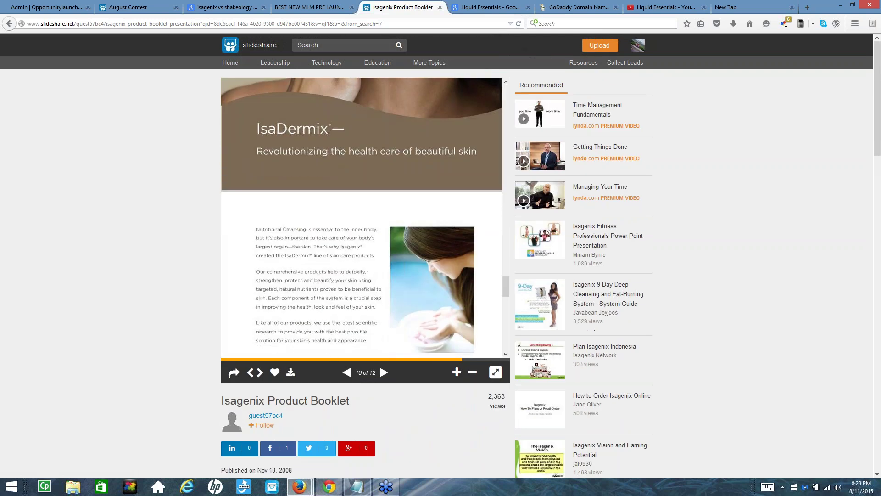
pyautogui.moveTo(223, 402); pyautogui.dragTo(351, 401)
pyautogui.hotkey('ctrl', 'c')
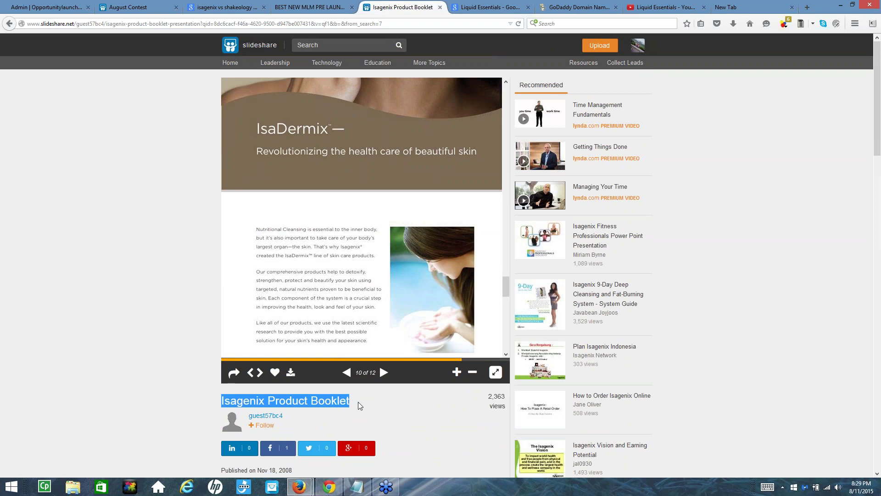
pyautogui.click(301, 12)
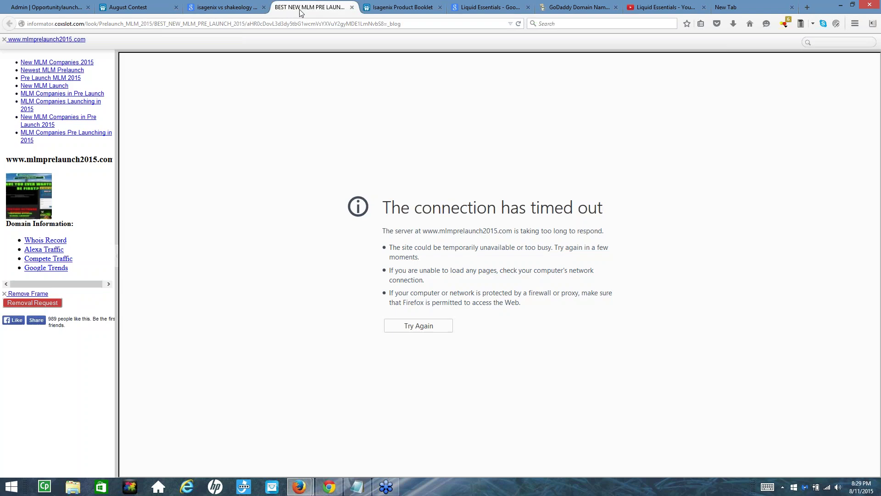
# Load Google and search for the pasted 'Isagenix Product Booklet'
pyautogui.click(201, 26)
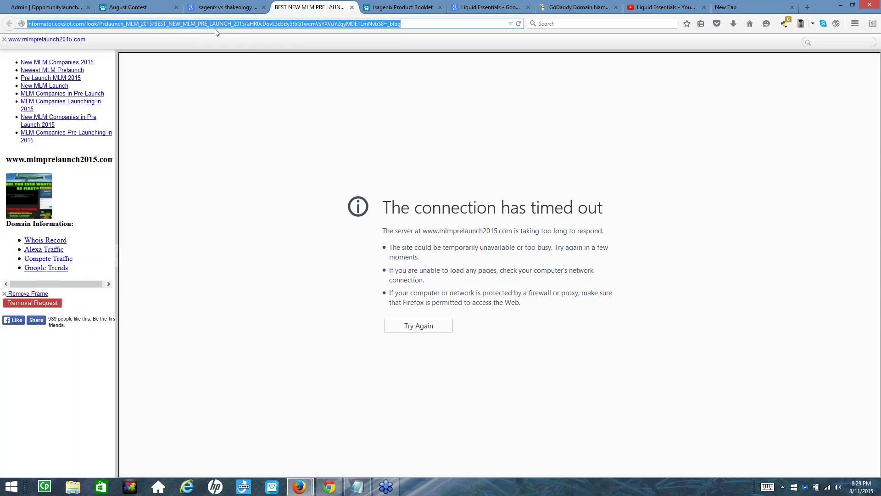
pyautogui.write('google.co')
pyautogui.press('Return')
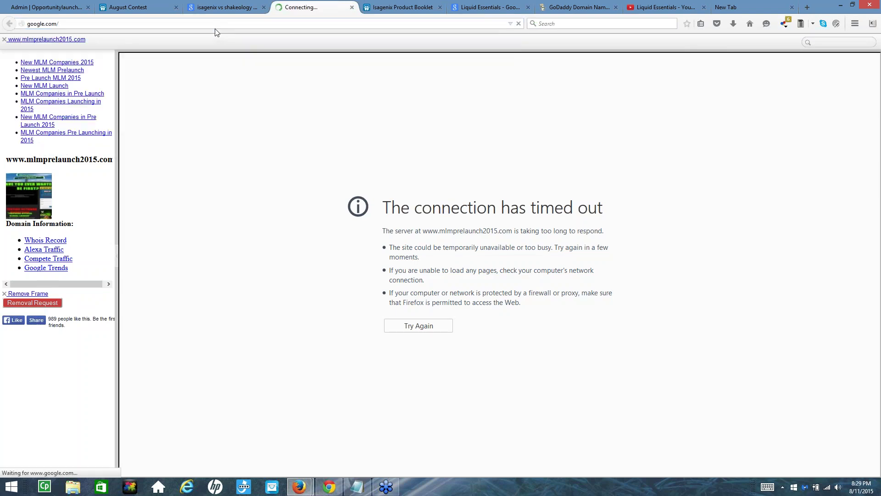
pyautogui.hotkey('ctrl', 'v')
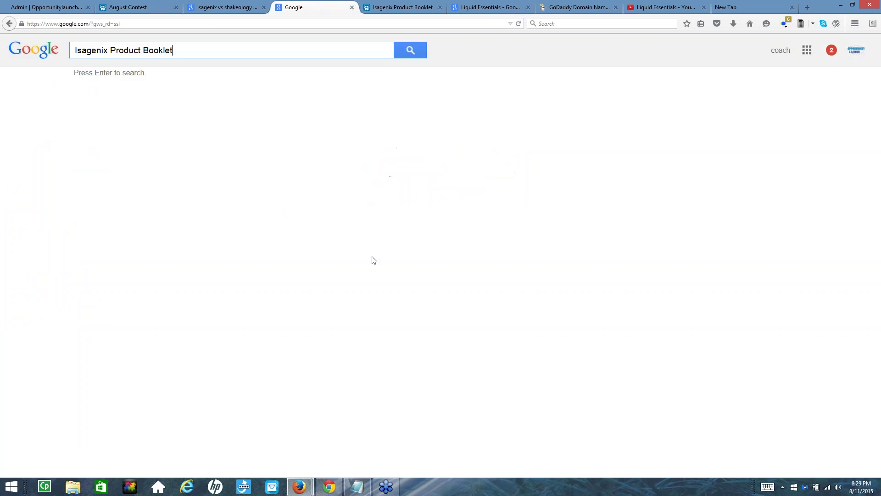
pyautogui.click(403, 52)
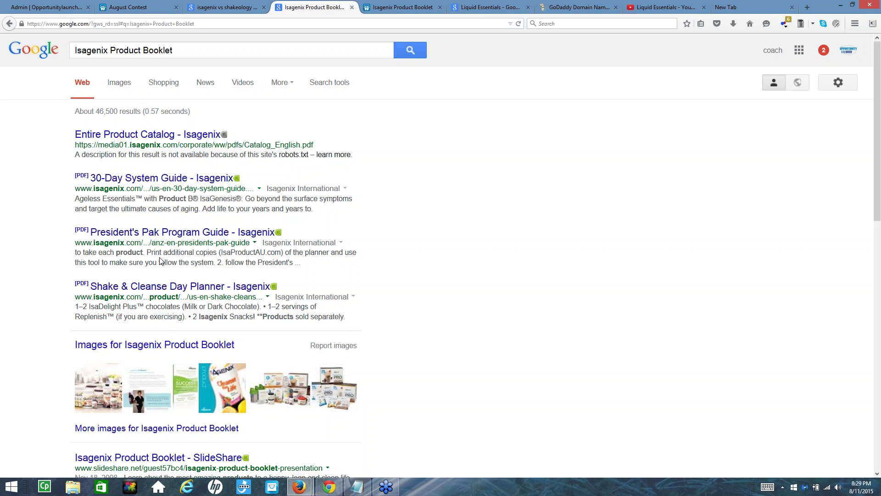
# Find the booklet's SlideShare result among the search results and open it
pyautogui.scroll(-5, 162, 260)
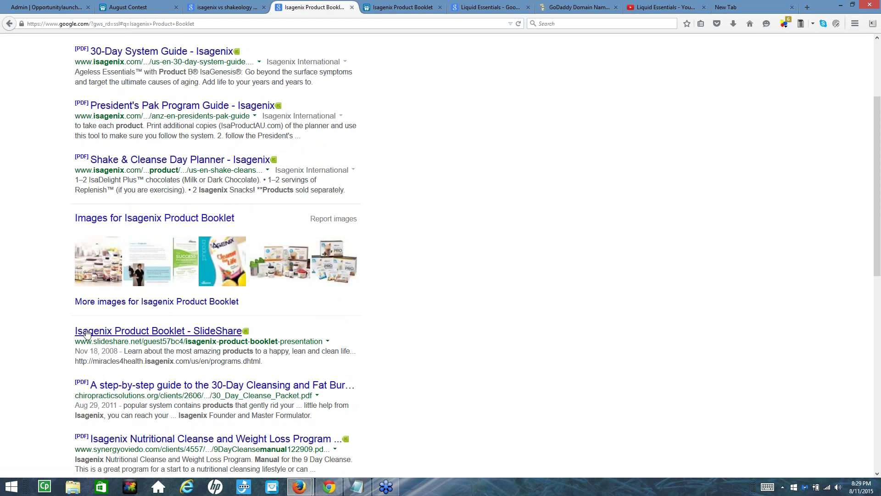
pyautogui.scroll(5, 87, 335)
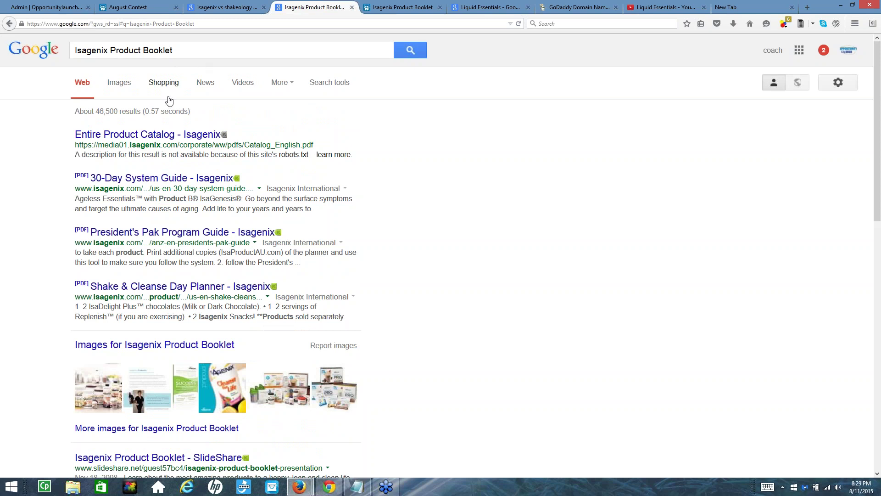
pyautogui.scroll(-5, 139, 289)
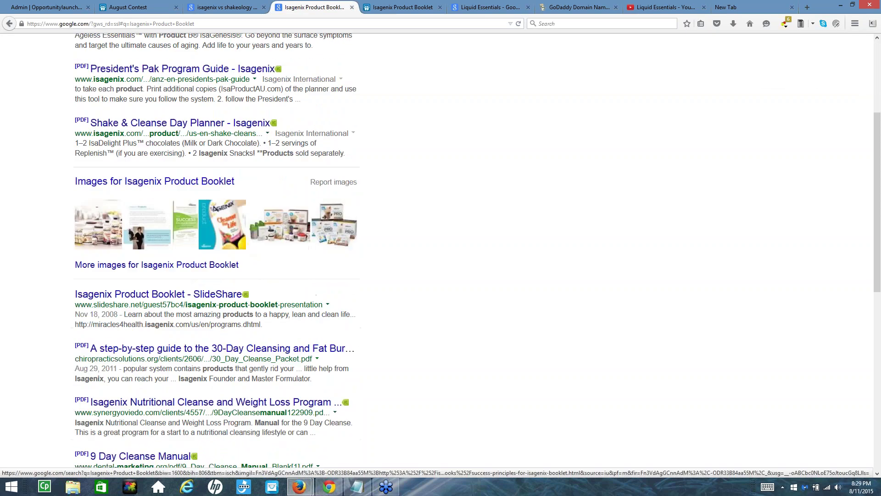
pyautogui.moveTo(101, 279); pyautogui.dragTo(299, 278)
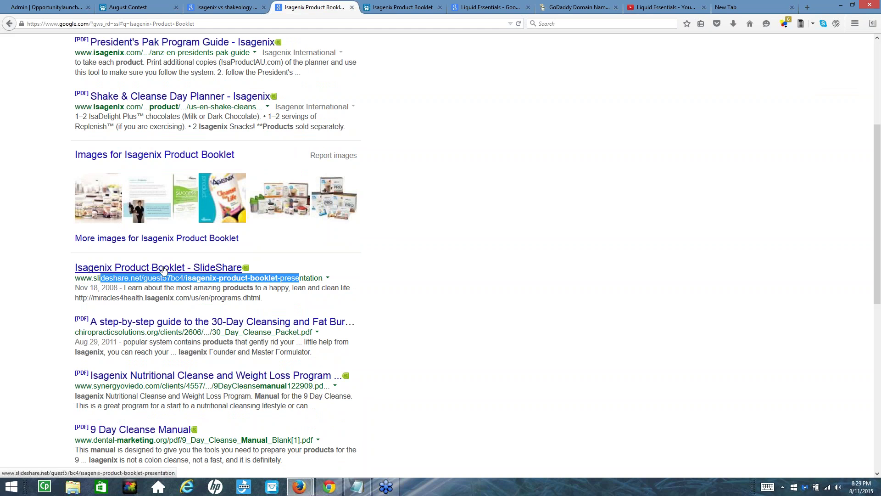
pyautogui.click(135, 269)
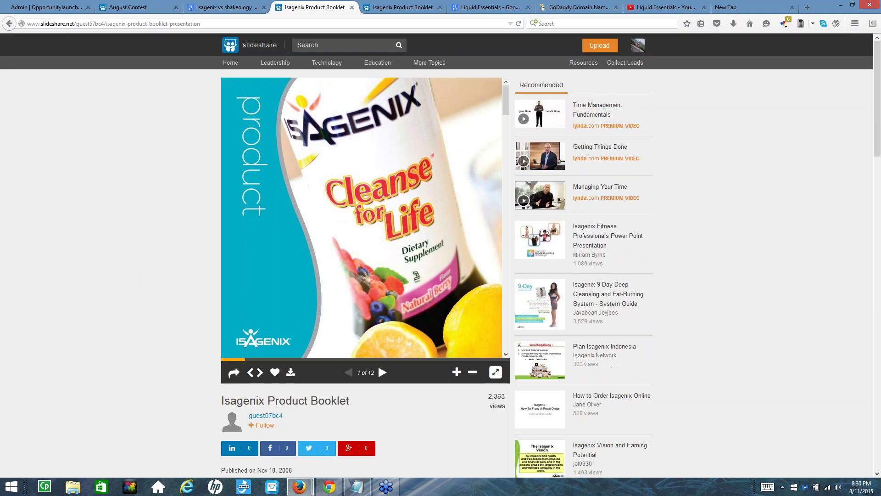
# Highlight the booklet's 2,363 view count along with the uploader
pyautogui.scroll(-3, 343, 263)
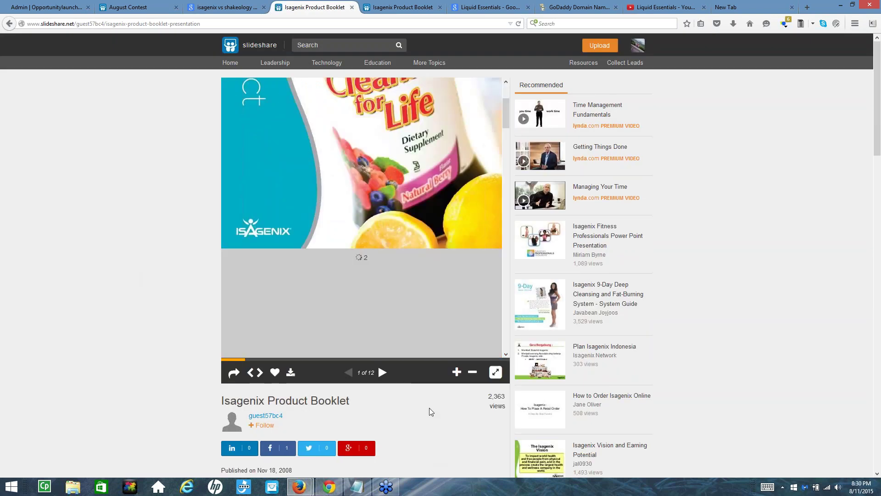
pyautogui.scroll(-10, 434, 415)
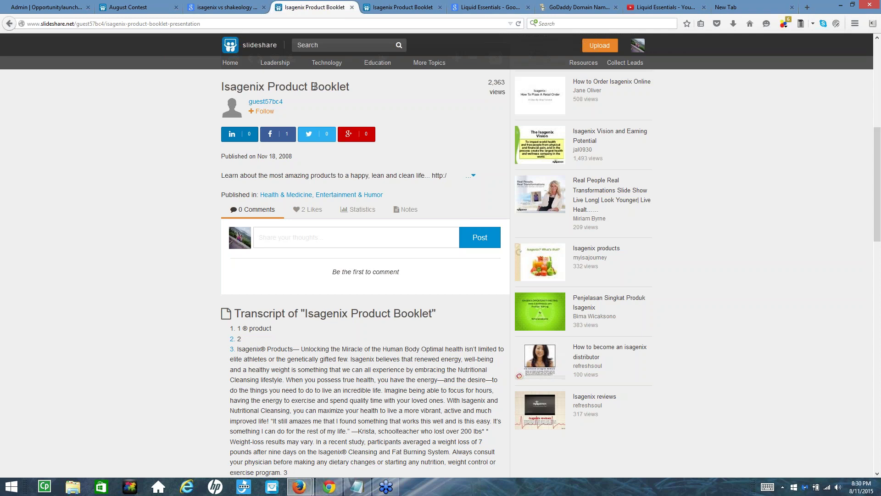
pyautogui.moveTo(484, 83); pyautogui.dragTo(508, 87)
pyautogui.moveTo(509, 86); pyautogui.dragTo(223, 103)
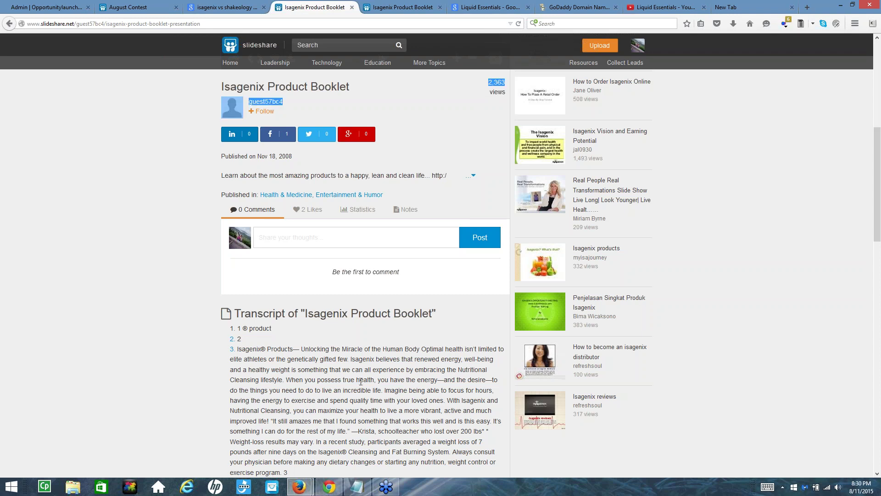
# Highlight the schoolteacher testimonial in the transcript, then return to the isagenix vs shakeology image results
pyautogui.scroll(-3, 376, 368)
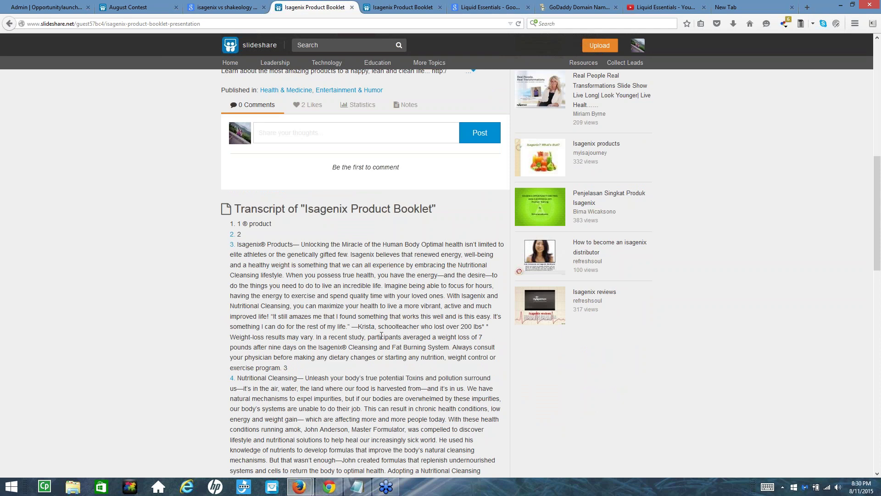
pyautogui.moveTo(359, 328); pyautogui.dragTo(418, 326)
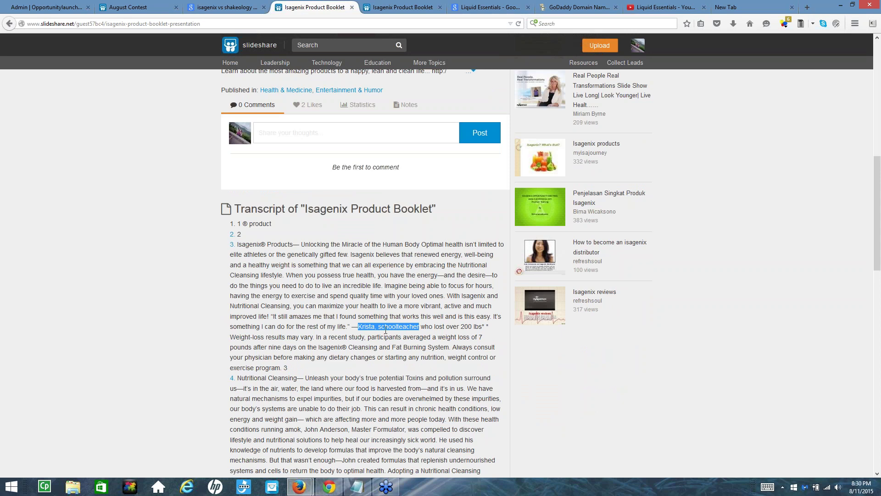
pyautogui.click(395, 7)
pyautogui.click(225, 7)
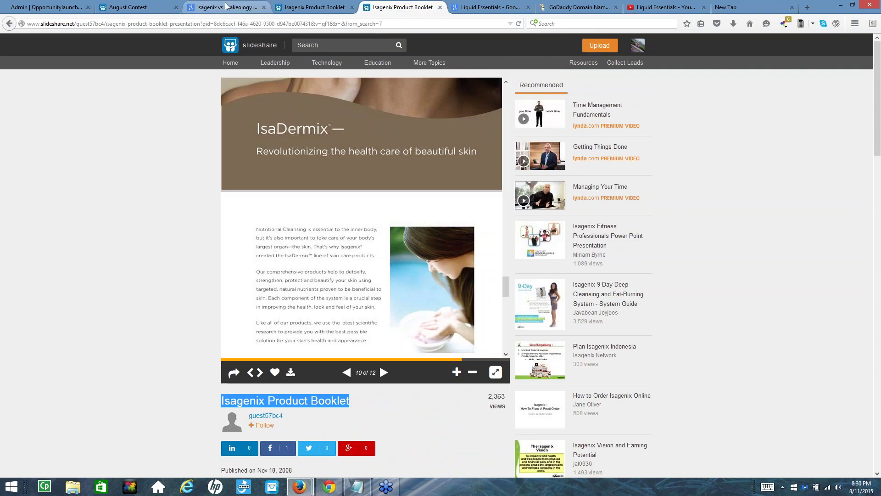
# Replace the end of the search query with the pasted testimonial author details, drop the comma, and search
pyautogui.click(9, 23)
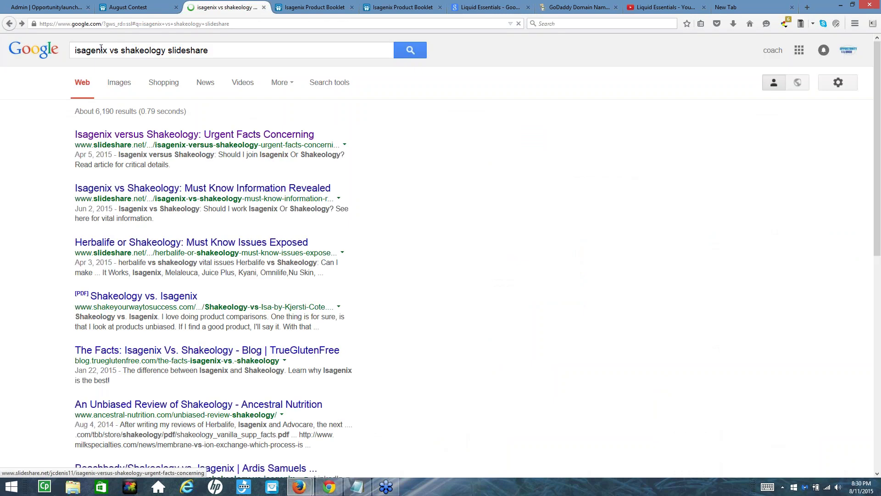
pyautogui.moveTo(109, 49); pyautogui.dragTo(209, 50)
pyautogui.write('Krista, schoolteacher')
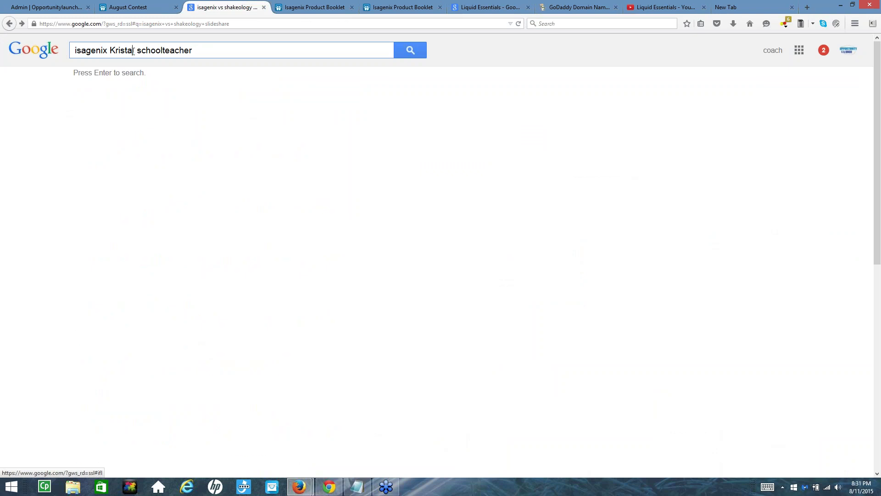
pyautogui.press('Delete')
pyautogui.click(413, 57)
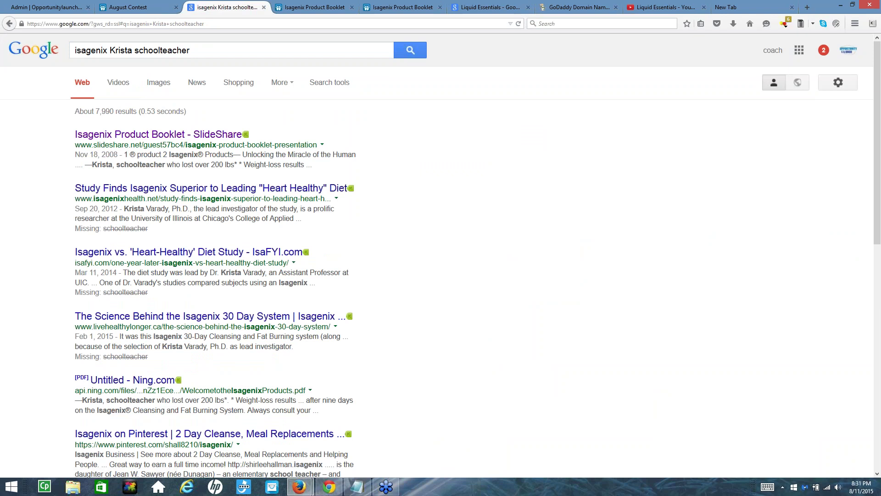
# Highlight the testimonial words in the query and first result, then return to the booklet
pyautogui.moveTo(110, 51); pyautogui.dragTo(198, 57)
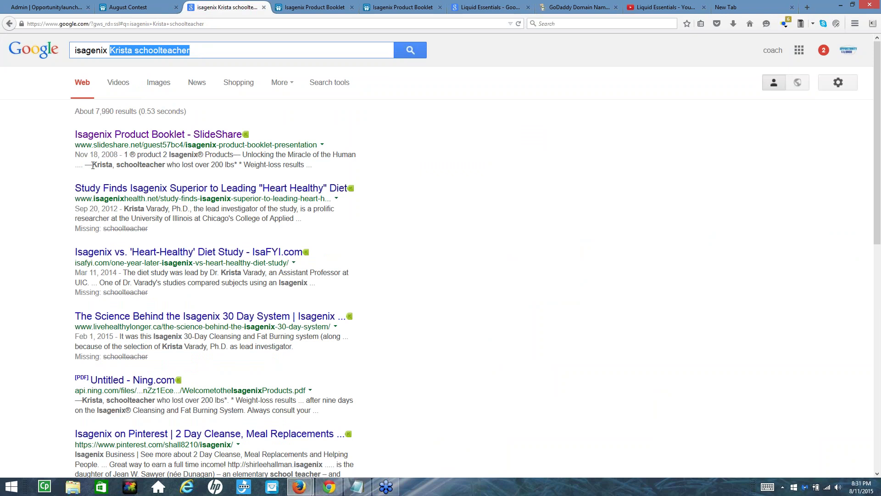
pyautogui.moveTo(92, 166); pyautogui.dragTo(309, 169)
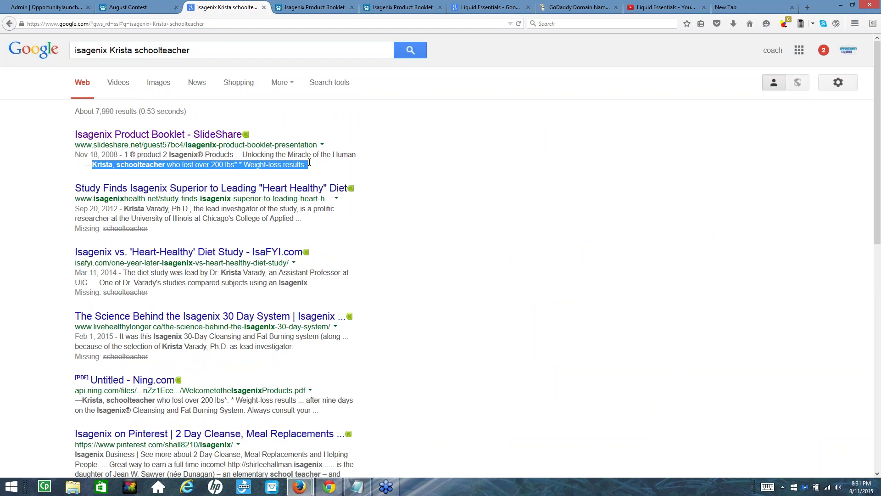
pyautogui.click(317, 7)
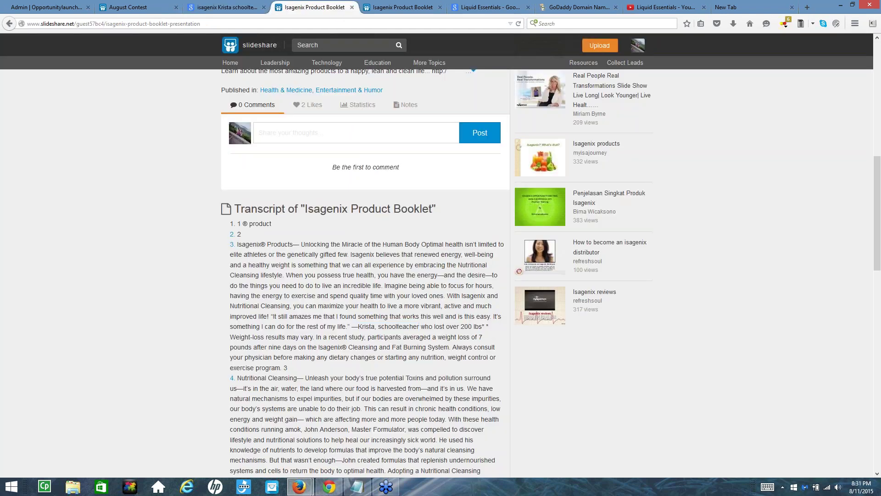
# Advance the booklet to slide 3's schoolteacher testimonial, read its transcript, then switch to the second booklet copy
pyautogui.scroll(7, 345, 161)
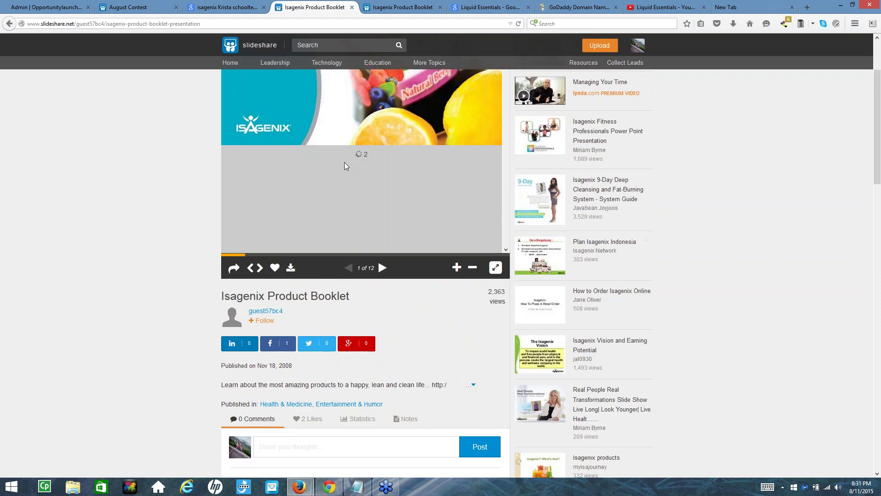
pyautogui.click(382, 267)
pyautogui.click(383, 268)
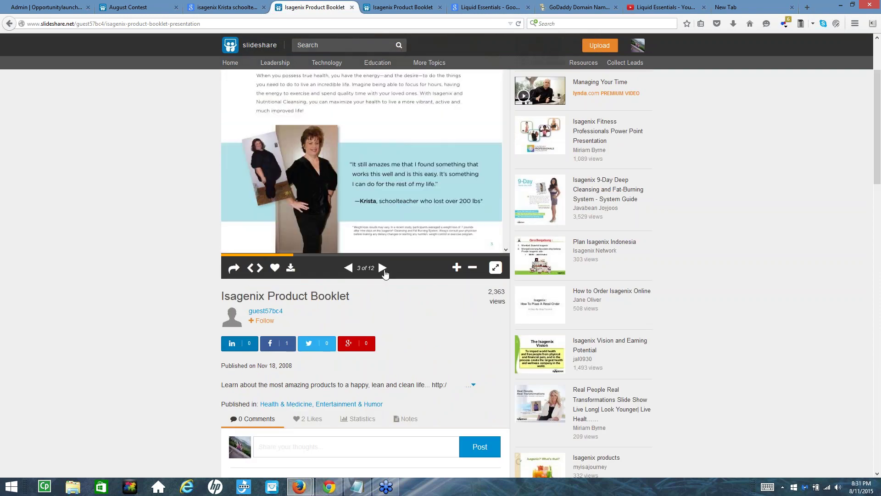
pyautogui.scroll(1, 368, 208)
pyautogui.scroll(-1, 330, 183)
pyautogui.scroll(-2, 346, 178)
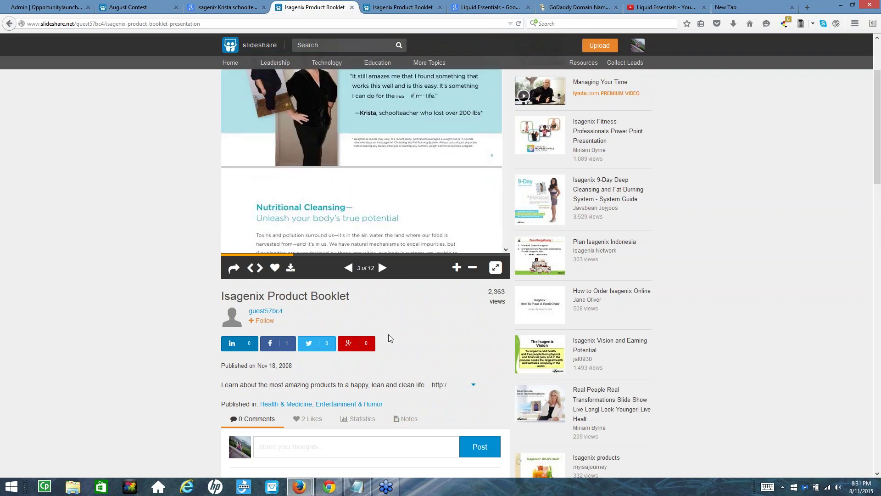
pyautogui.scroll(-3, 427, 340)
pyautogui.scroll(-2, 378, 102)
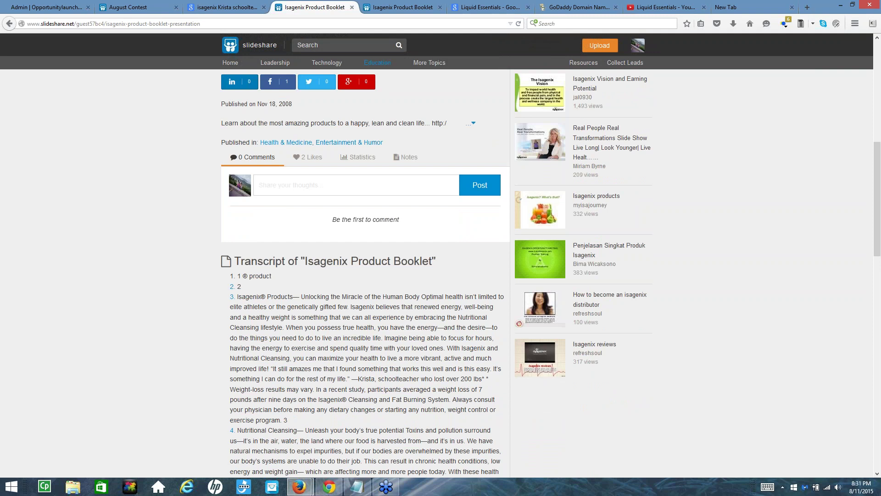
pyautogui.click(394, 7)
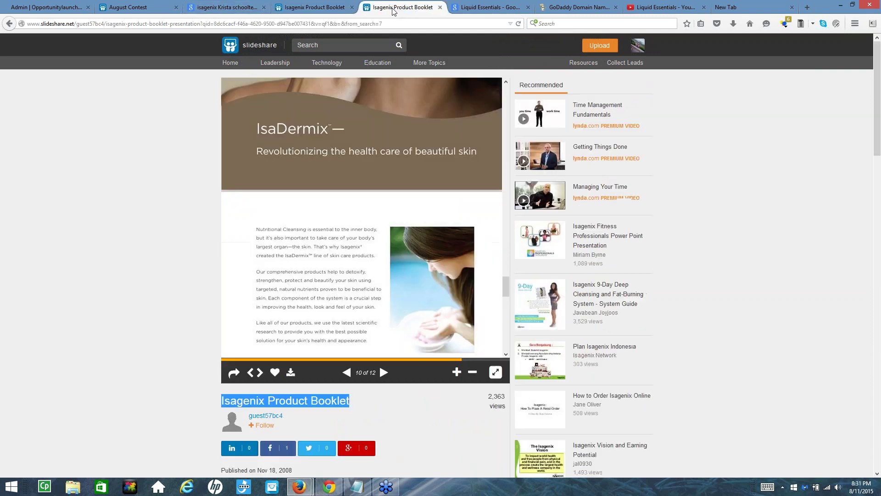
# Highlight the first Google result's testimonial snippet, then go back to the booklet's SlideShare page
pyautogui.click(206, 10)
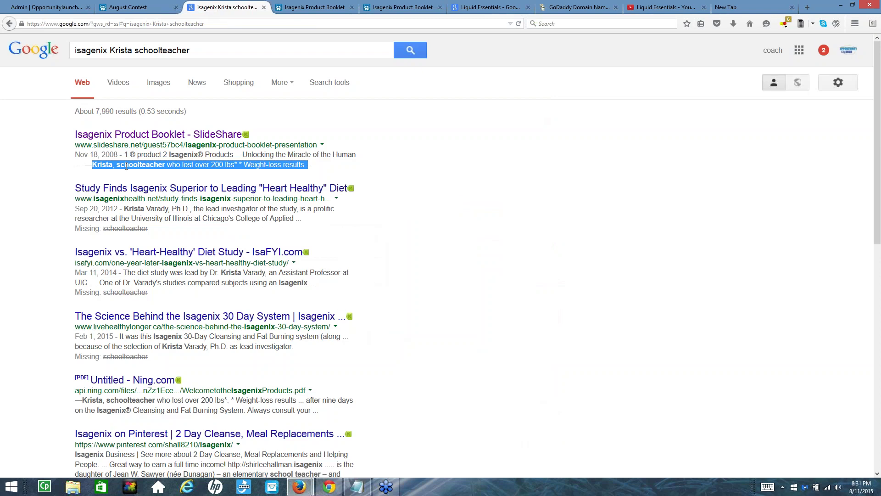
pyautogui.click(65, 130)
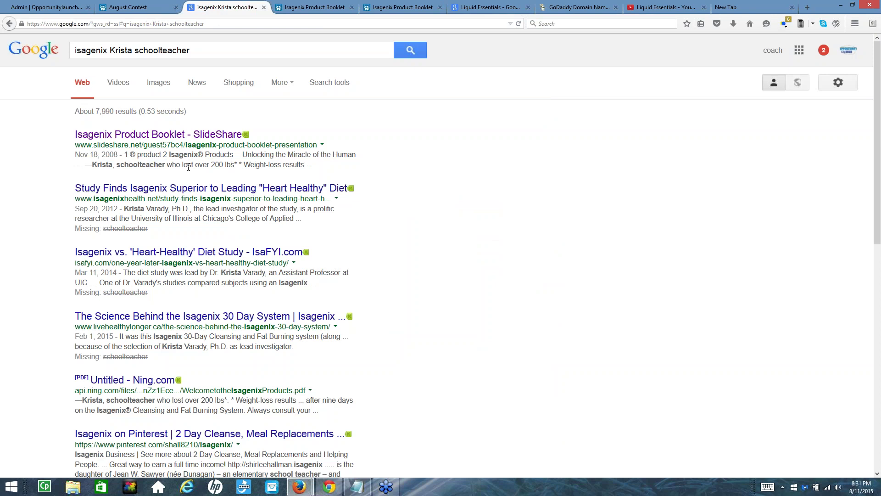
pyautogui.moveTo(115, 165); pyautogui.dragTo(225, 177)
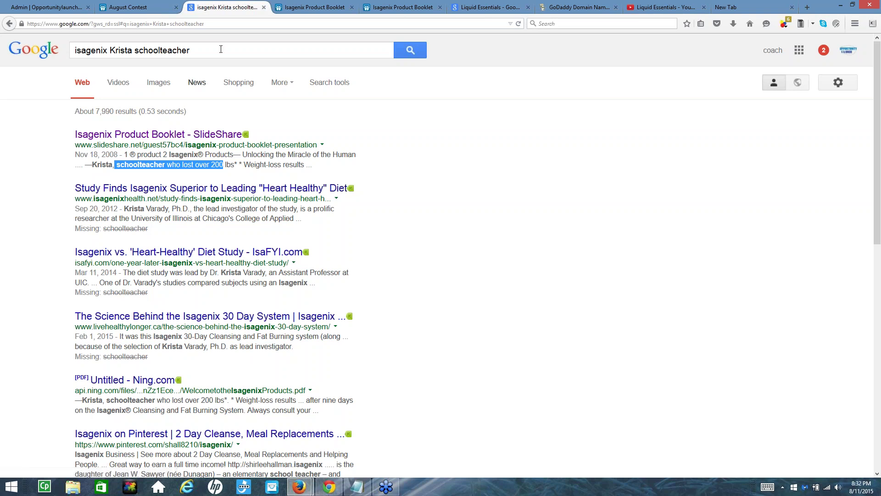
pyautogui.click(321, 8)
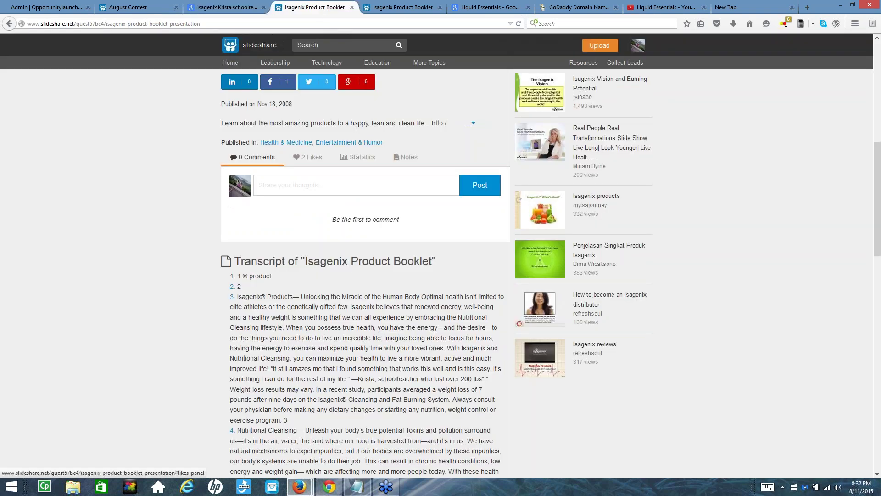
# Copy the Isagenix Product Booklet's full iframe embed code from the share panel, then bring back Notepad
pyautogui.scroll(-5, 292, 215)
pyautogui.scroll(6, 293, 215)
pyautogui.scroll(8, 331, 142)
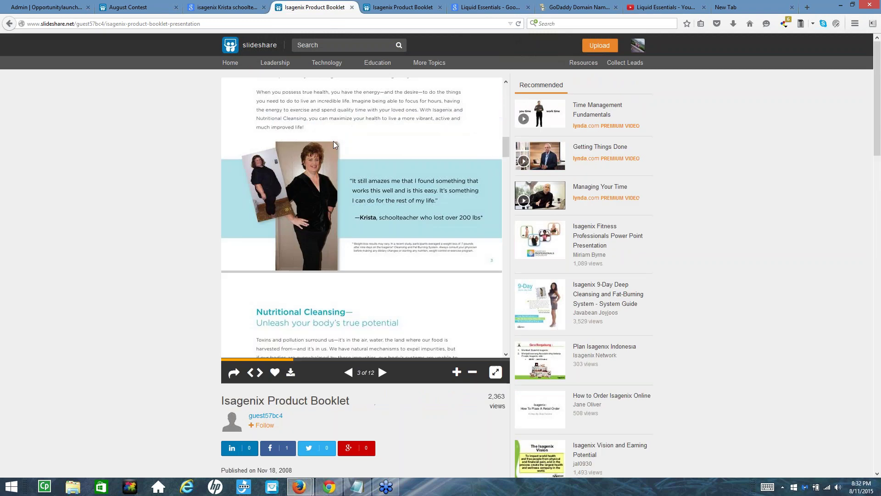
pyautogui.scroll(-2, 331, 142)
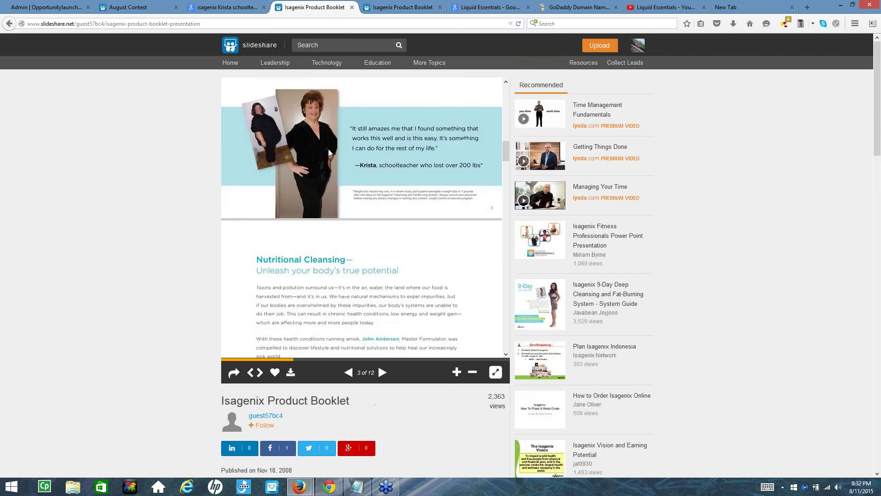
pyautogui.click(259, 374)
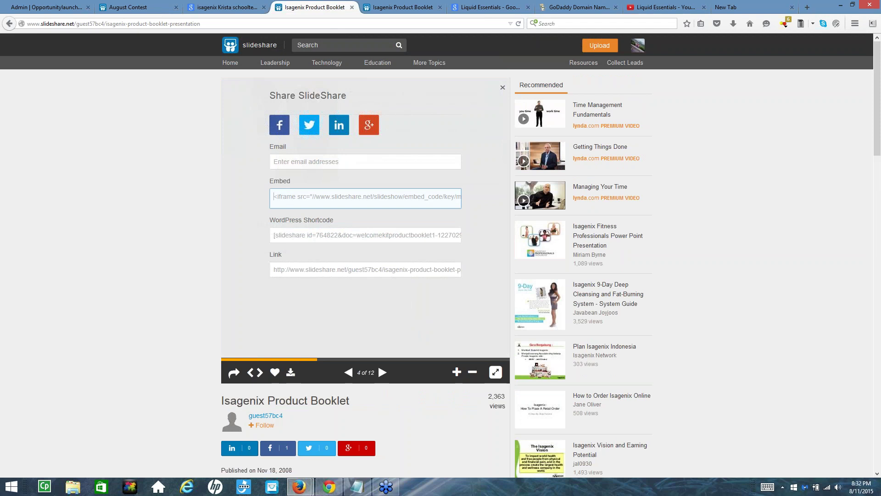
pyautogui.click(278, 204)
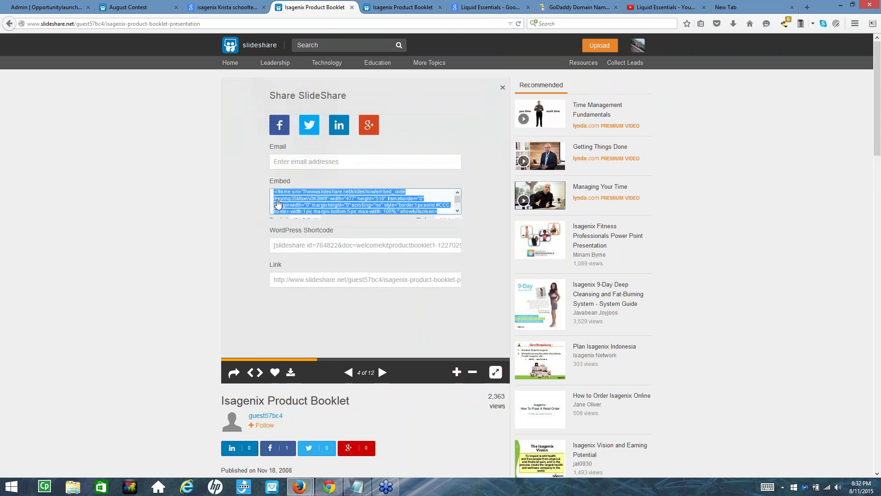
pyautogui.rightClick(288, 204)
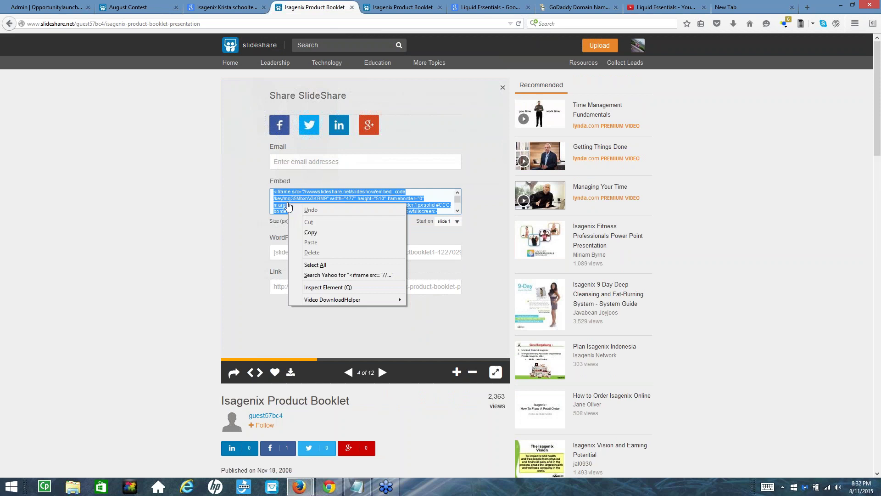
pyautogui.click(310, 233)
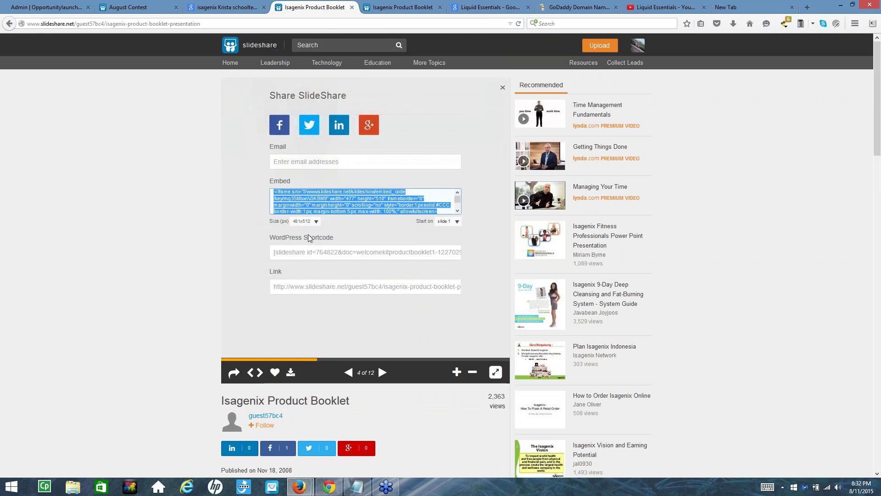
pyautogui.click(356, 488)
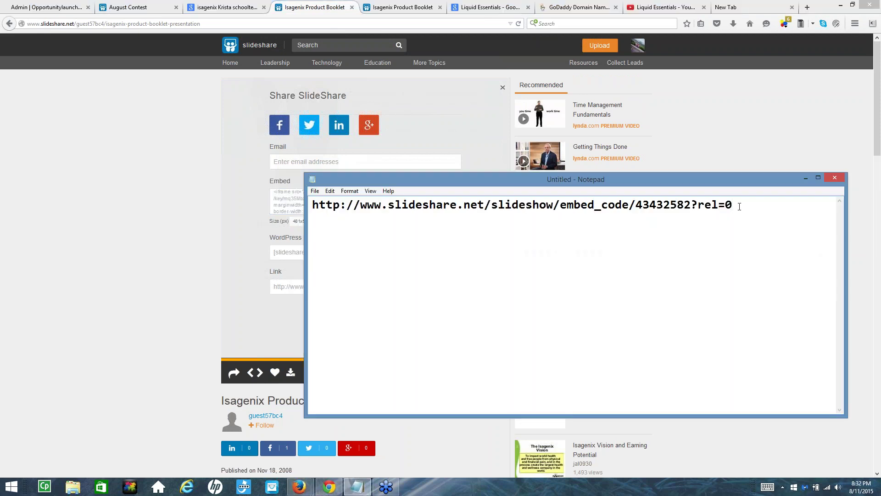
# Paste the booklet's iframe embed code into Notepad and pick out its src address
pyautogui.press('Return')
pyautogui.press('Return')
pyautogui.press('Return')
pyautogui.hotkey('ctrl', 'v')
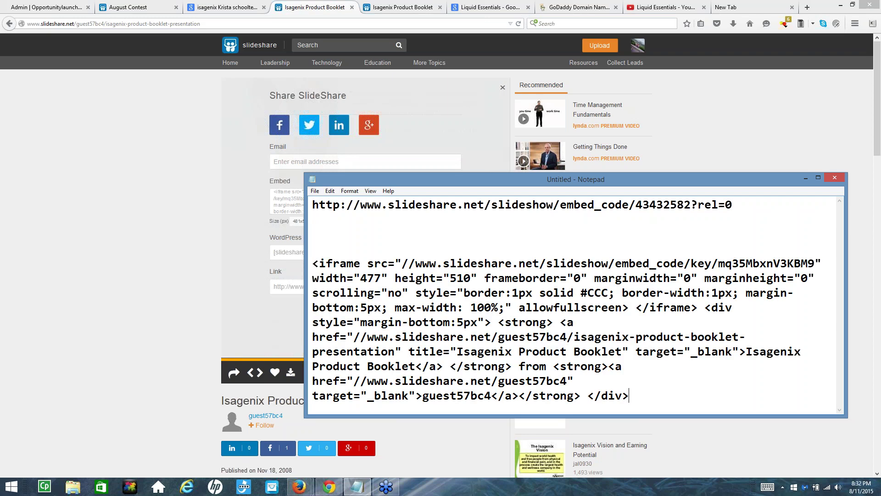
pyautogui.moveTo(313, 262); pyautogui.dragTo(573, 366)
pyautogui.click(422, 292)
pyautogui.moveTo(815, 261); pyautogui.dragTo(762, 255)
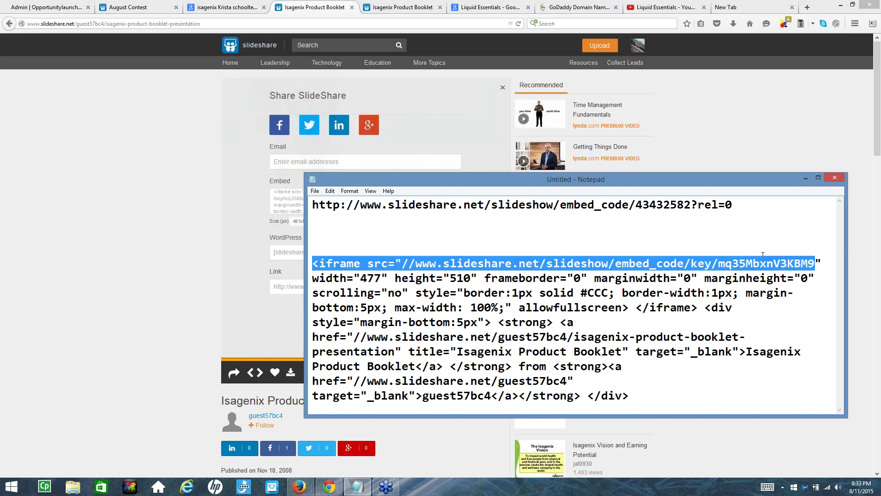
pyautogui.moveTo(681, 251); pyautogui.dragTo(416, 263)
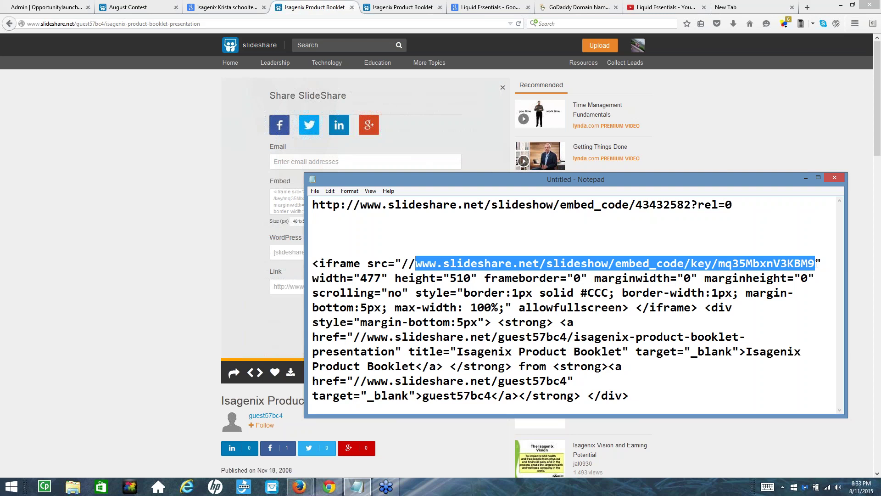
pyautogui.click(339, 236)
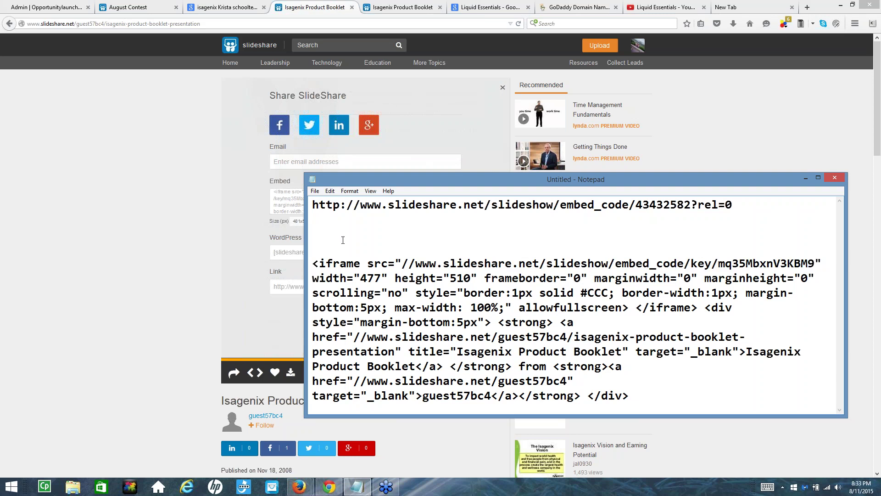
pyautogui.hotkey('ctrl', 'v')
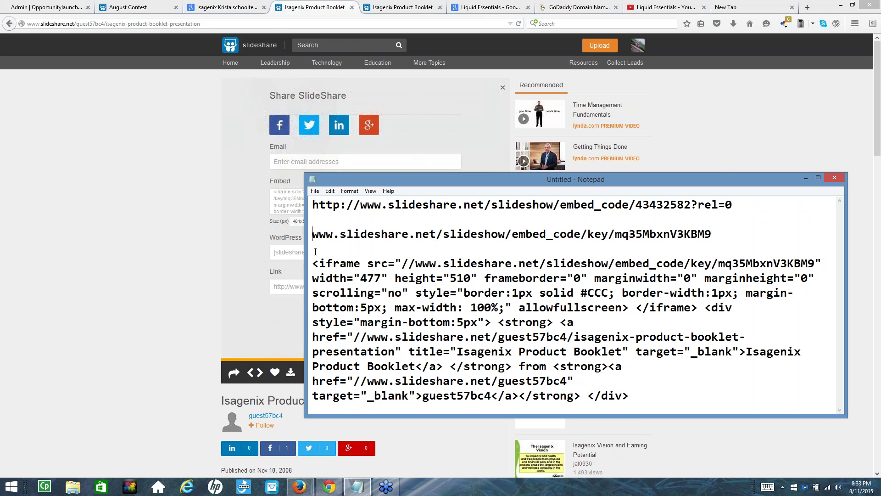
pyautogui.write('http://')
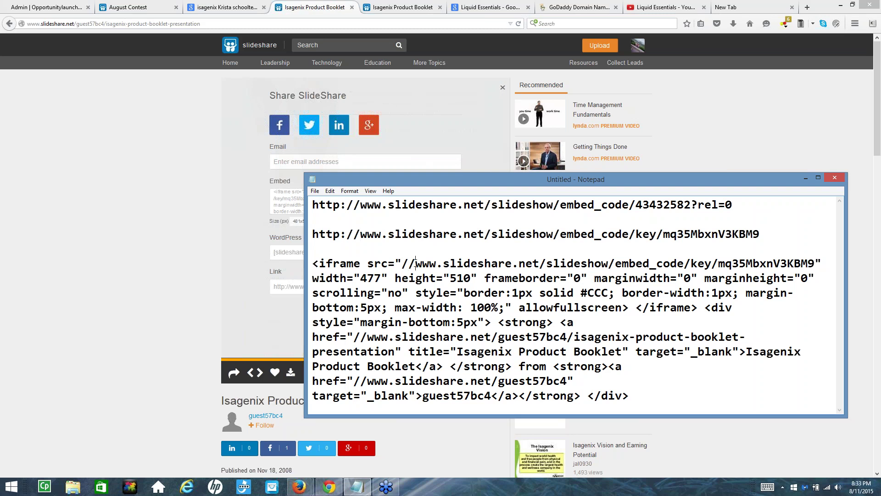
pyautogui.moveTo(415, 263); pyautogui.dragTo(719, 263)
pyautogui.click(725, 234)
pyautogui.moveTo(693, 205); pyautogui.dragTo(735, 208)
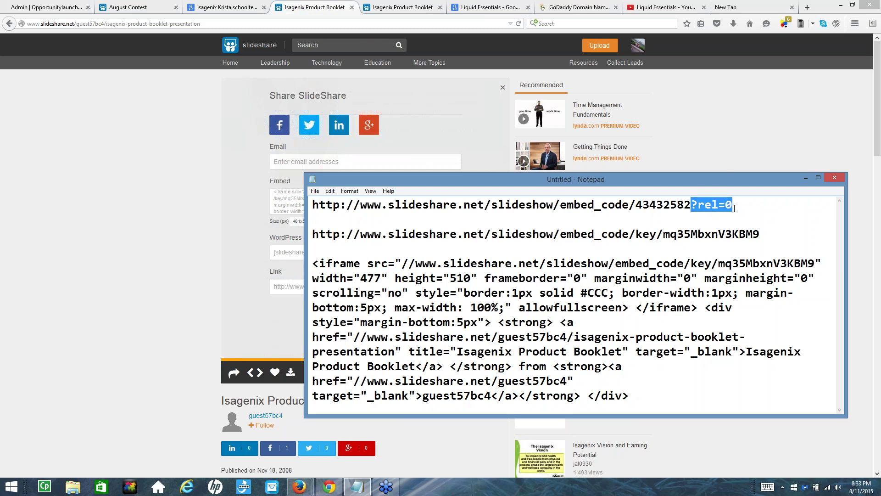
pyautogui.click(761, 234)
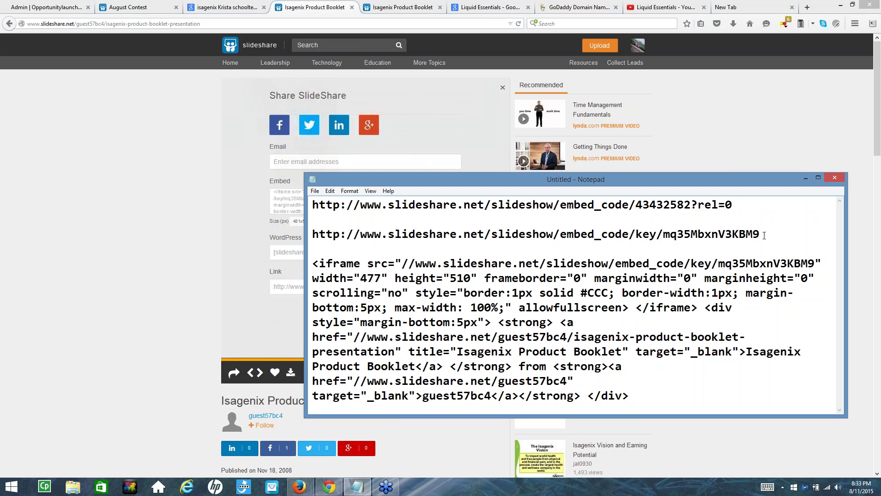
pyautogui.write('?rel=0')
pyautogui.moveTo(312, 233); pyautogui.dragTo(802, 233)
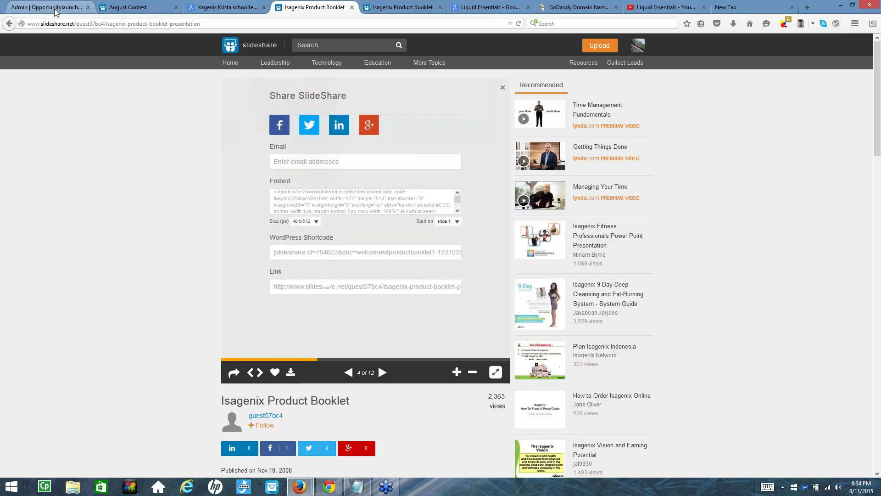
# Open Free Capture Pages in the Opportunity Launch admin and start adding a new page
pyautogui.click(55, 8)
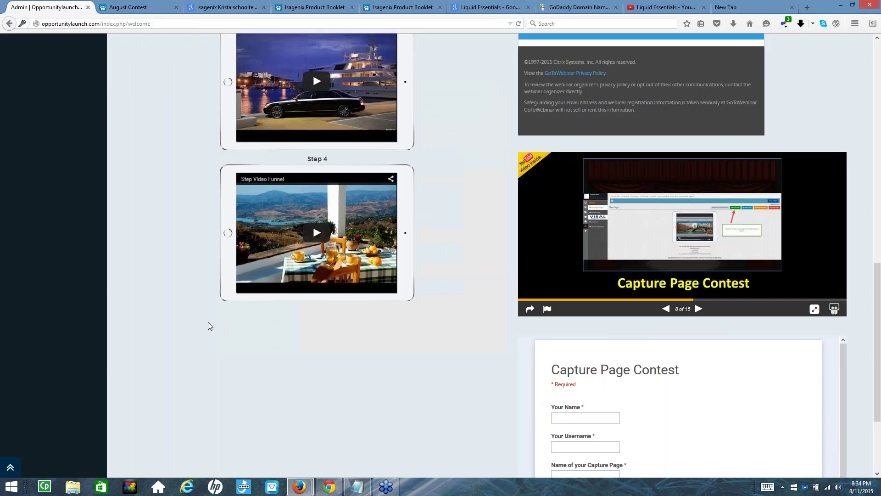
pyautogui.scroll(15, 207, 324)
pyautogui.click(85, 135)
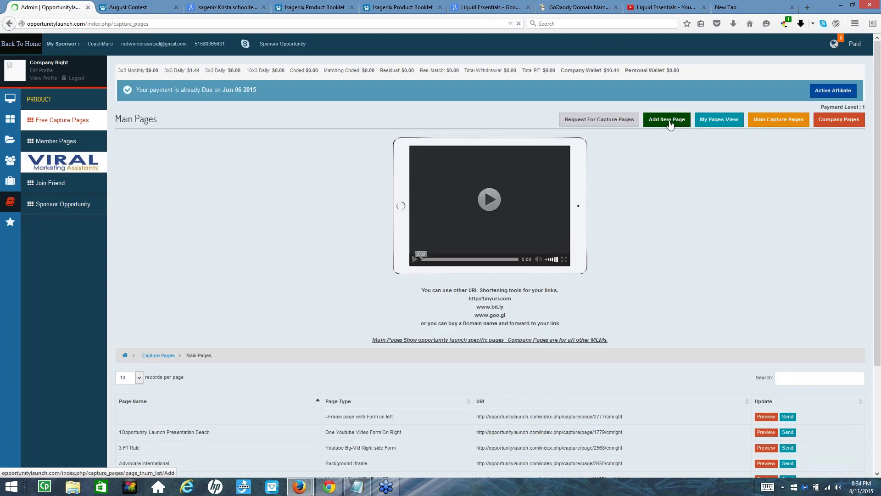
pyautogui.click(670, 120)
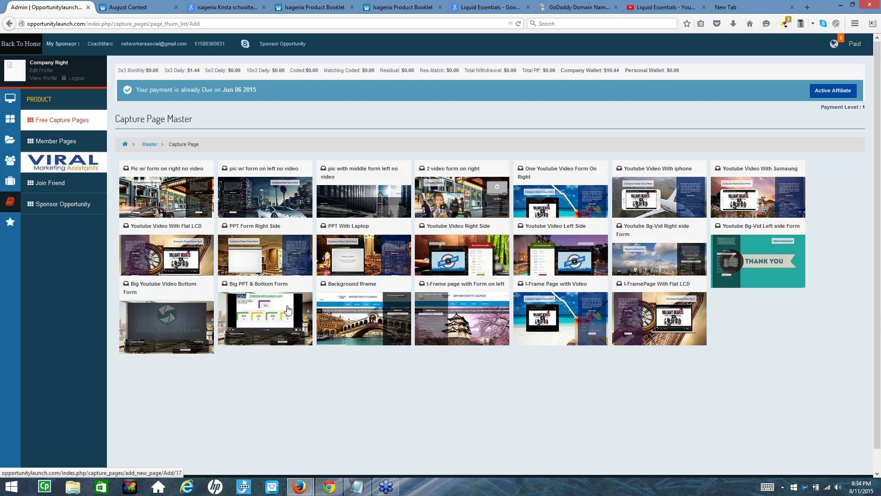
# Preview the Big PPT & Bottom Form template, then return to the Capture Page Master gallery
pyautogui.click(280, 256)
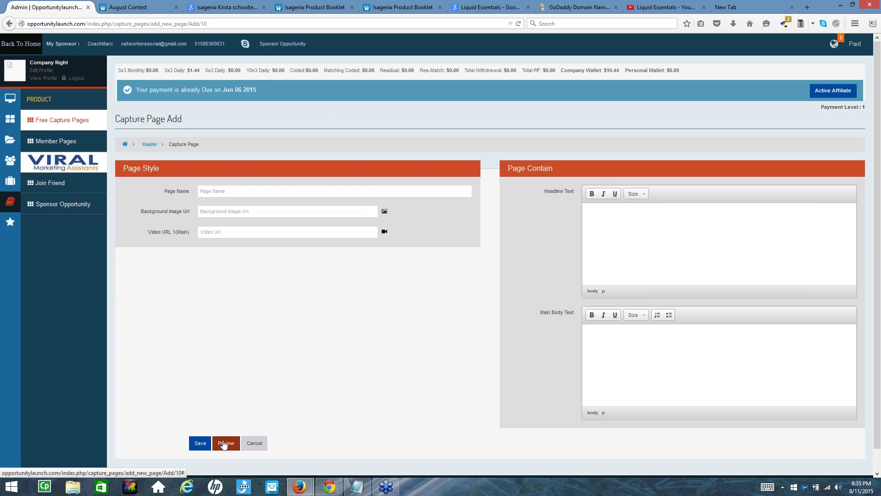
pyautogui.click(224, 444)
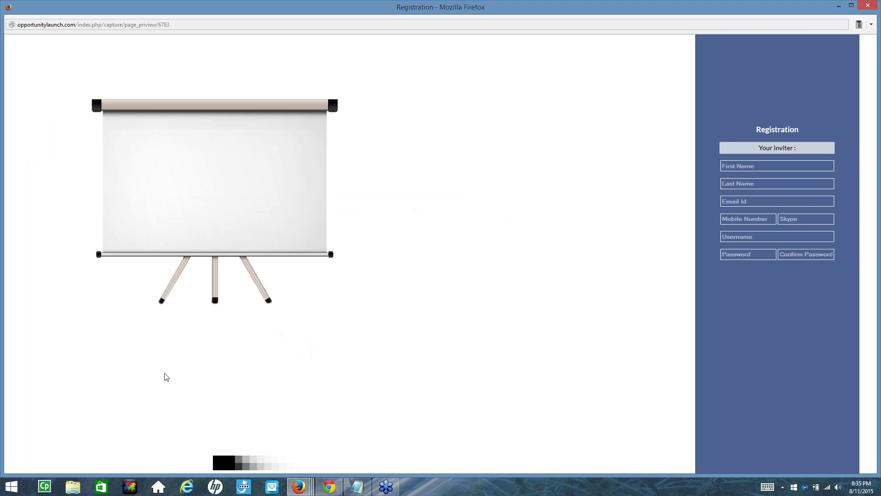
pyautogui.click(873, 9)
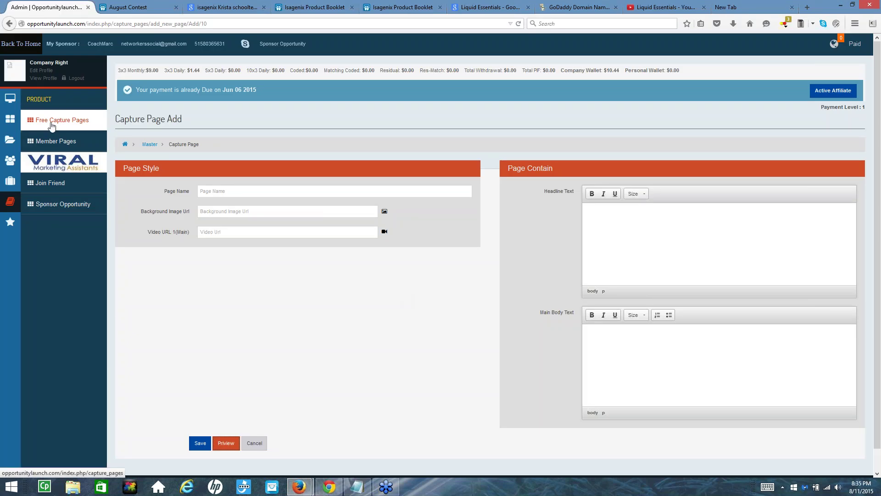
pyautogui.click(52, 123)
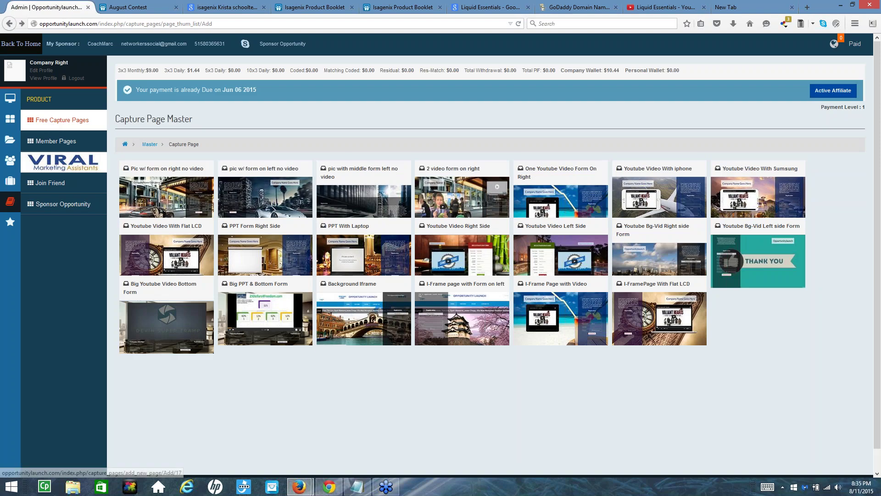
# Pick the PPT With Laptop template, inspect its registration page preview, then close it
pyautogui.click(328, 264)
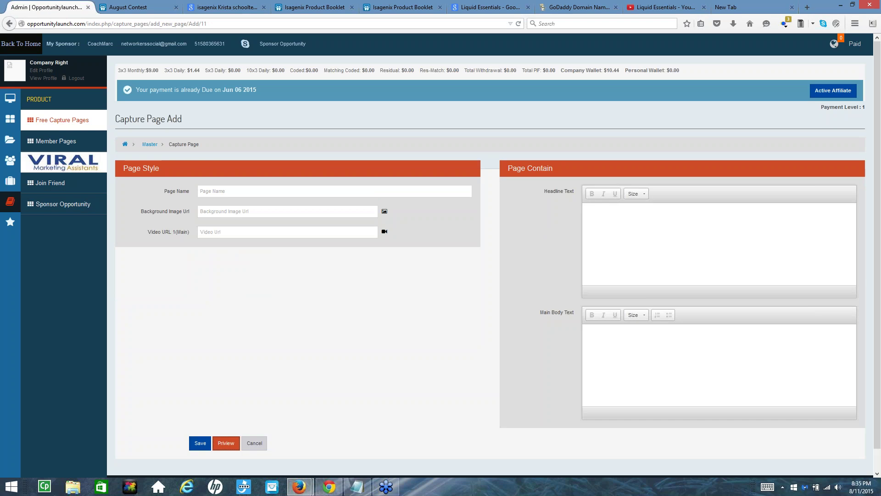
pyautogui.click(226, 443)
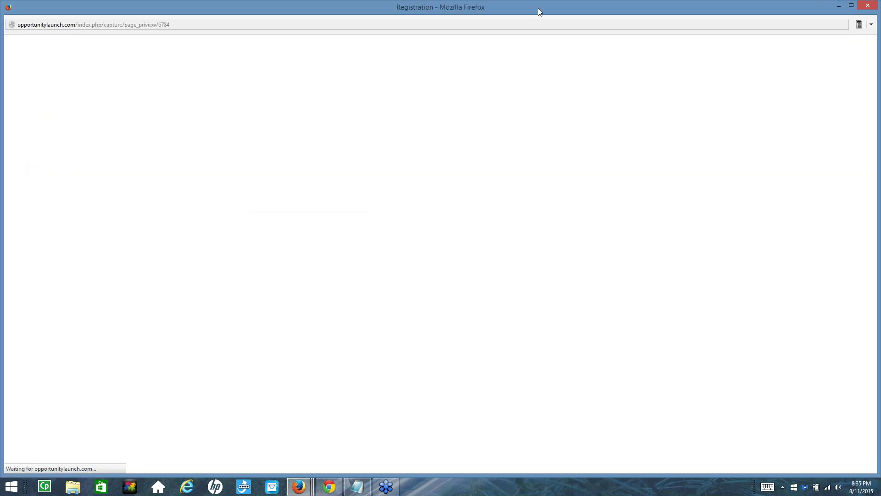
pyautogui.moveTo(539, 8); pyautogui.dragTo(500, 147)
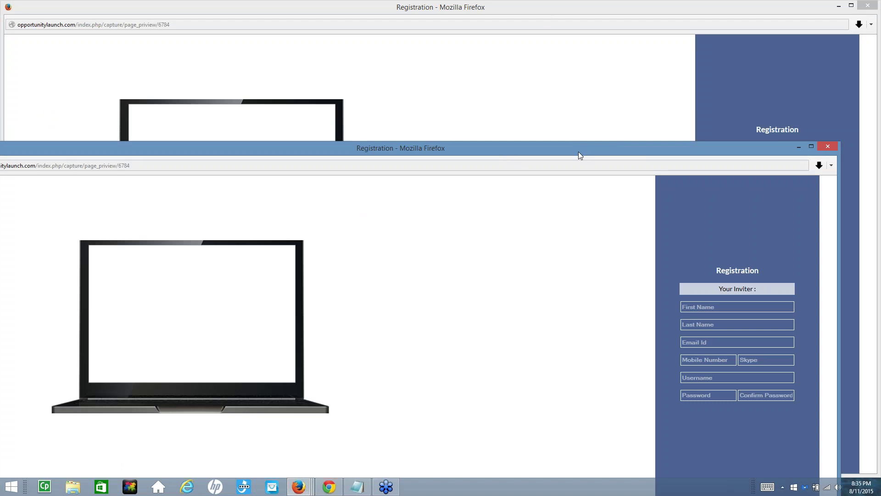
pyautogui.click(828, 146)
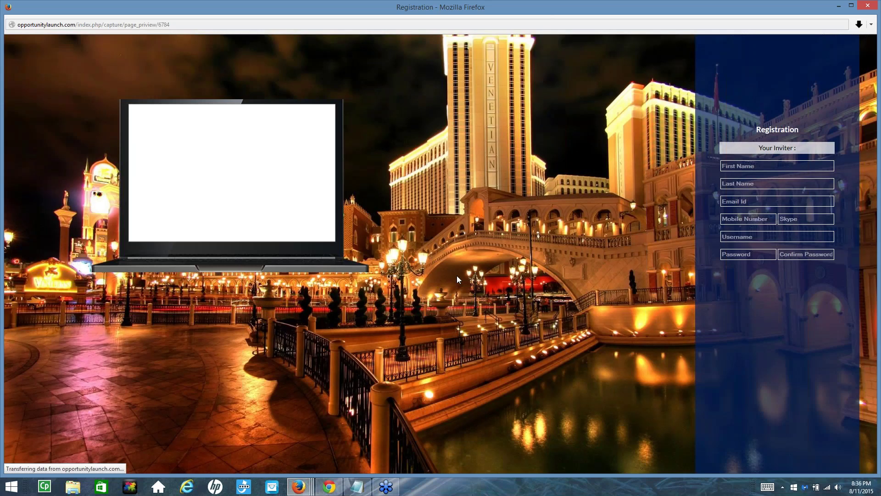
pyautogui.moveTo(650, 9); pyautogui.dragTo(676, 191)
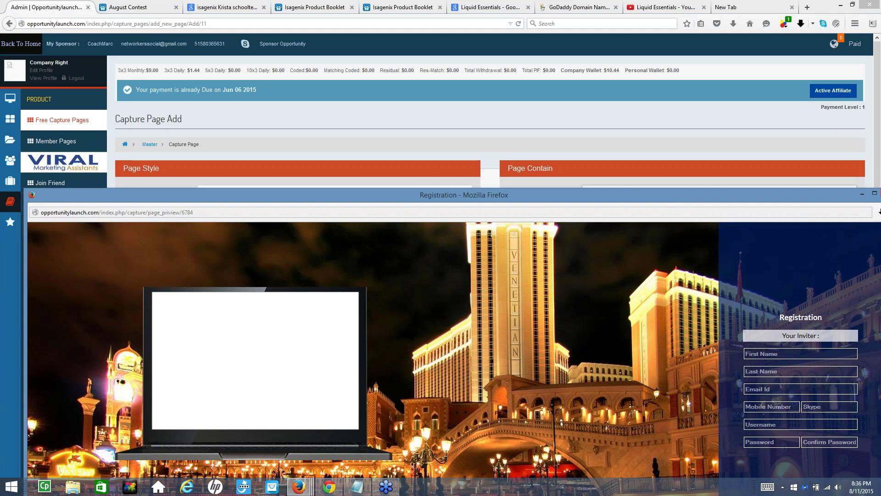
pyautogui.moveTo(368, 195); pyautogui.dragTo(367, 313)
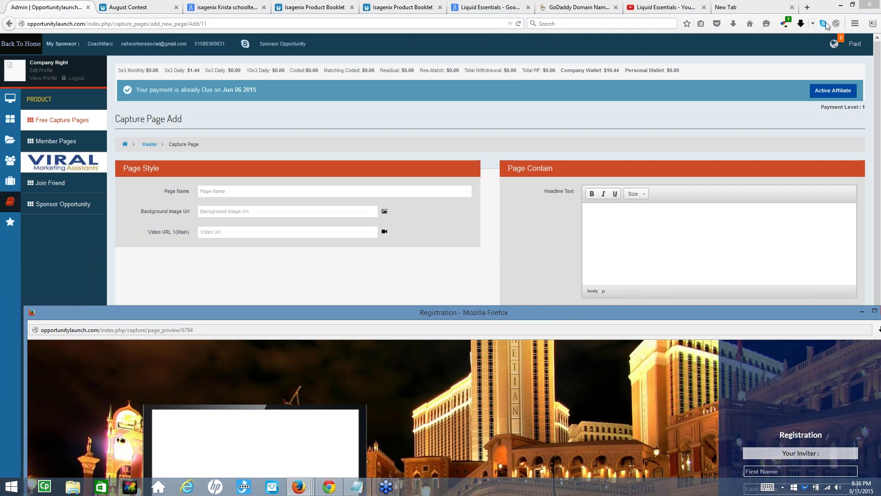
pyautogui.moveTo(538, 313); pyautogui.dragTo(501, 35)
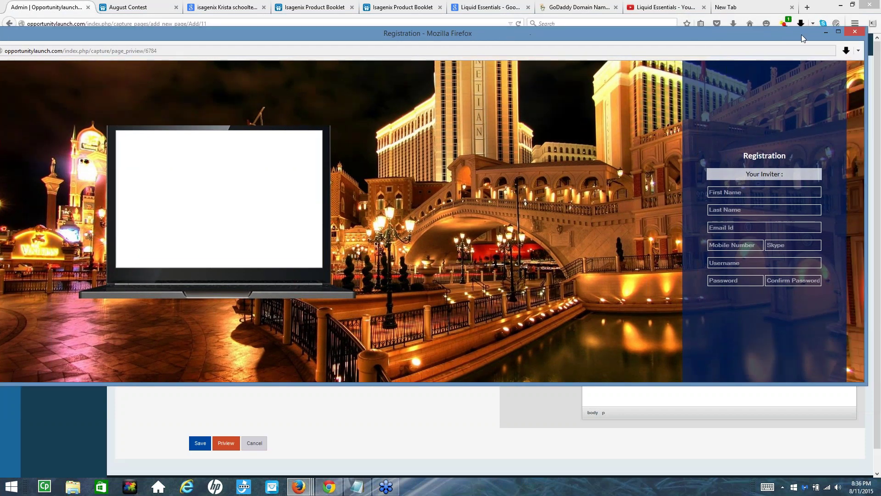
pyautogui.click(839, 31)
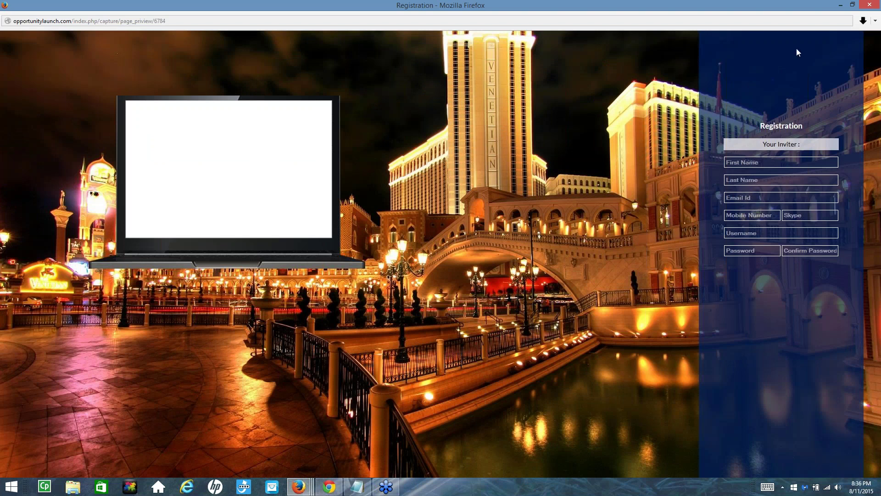
pyautogui.click(870, 4)
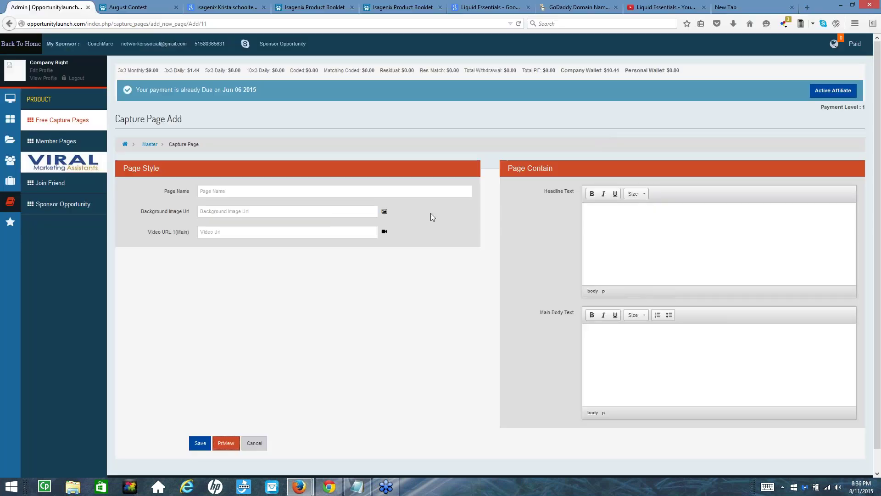
# Choose the evening resort pool photo from Media as background and preview the page
pyautogui.click(384, 226)
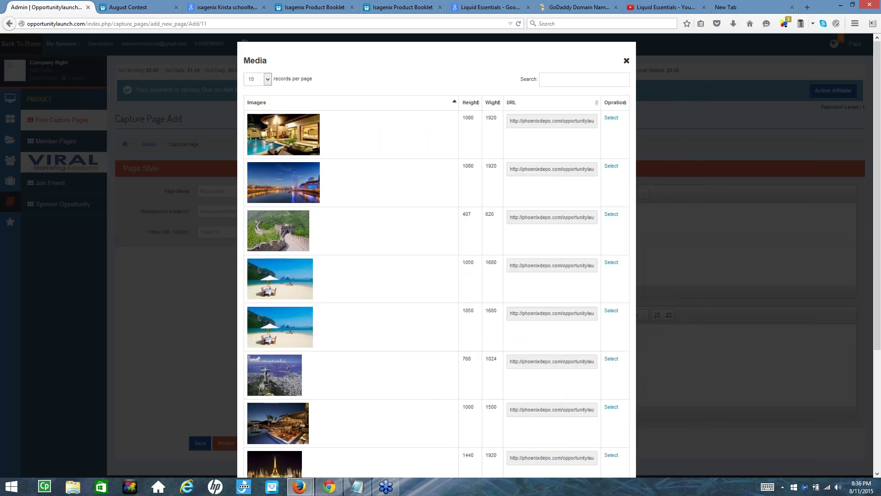
pyautogui.click(611, 407)
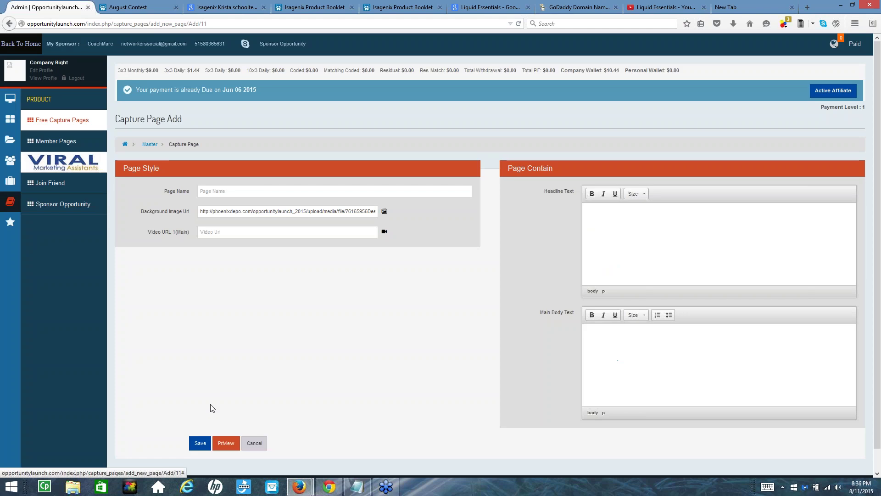
pyautogui.click(226, 443)
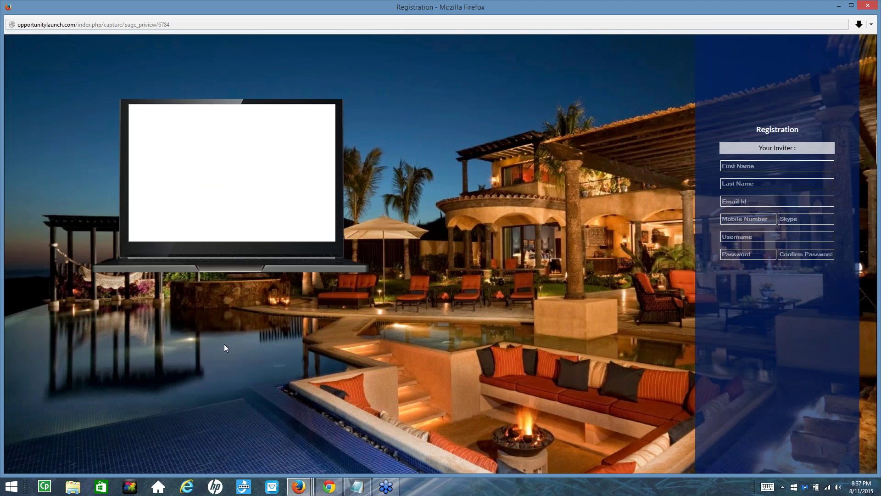
pyautogui.click(868, 7)
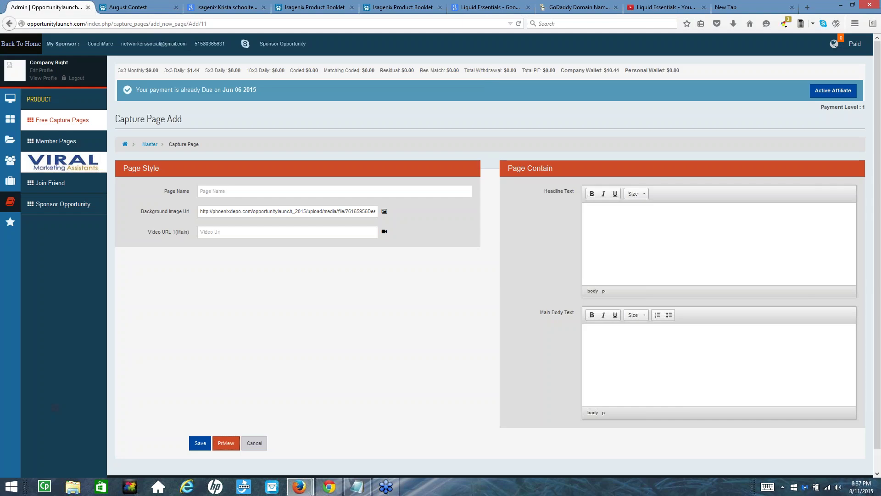
# Show Google image results for Liquid Essentials
pyautogui.click(471, 13)
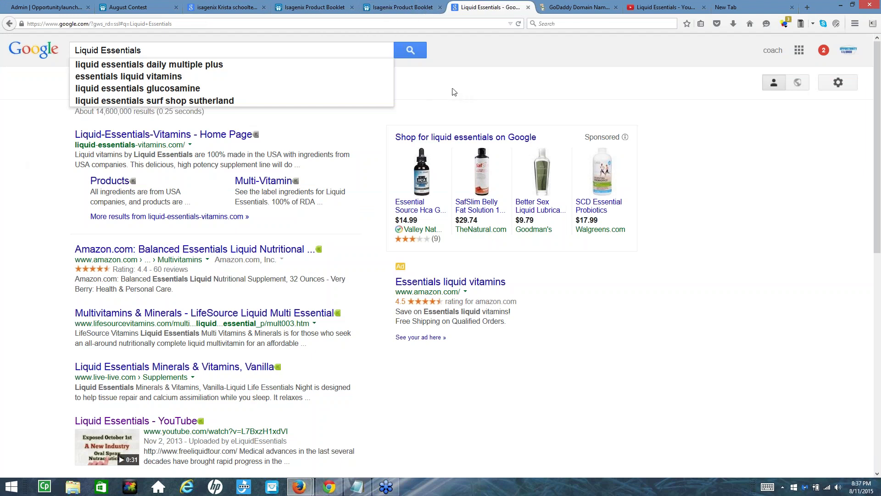
pyautogui.click(413, 48)
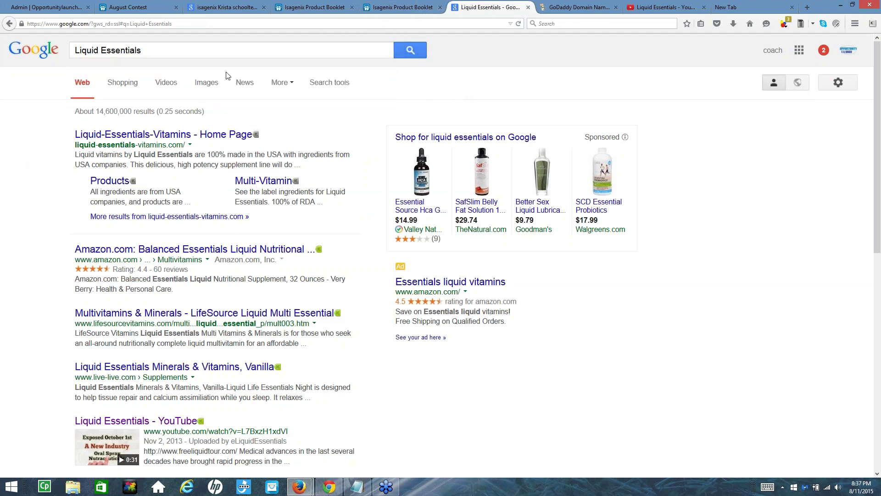
pyautogui.click(202, 87)
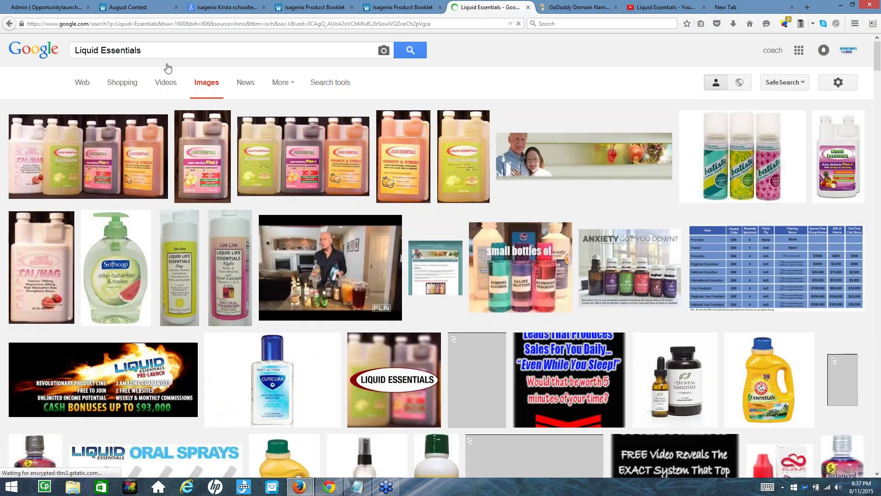
# Change the image search query to 'isagenix' and run it
pyautogui.click(102, 49)
pyautogui.moveTo(102, 49); pyautogui.dragTo(74, 49)
pyautogui.press('BackSpace')
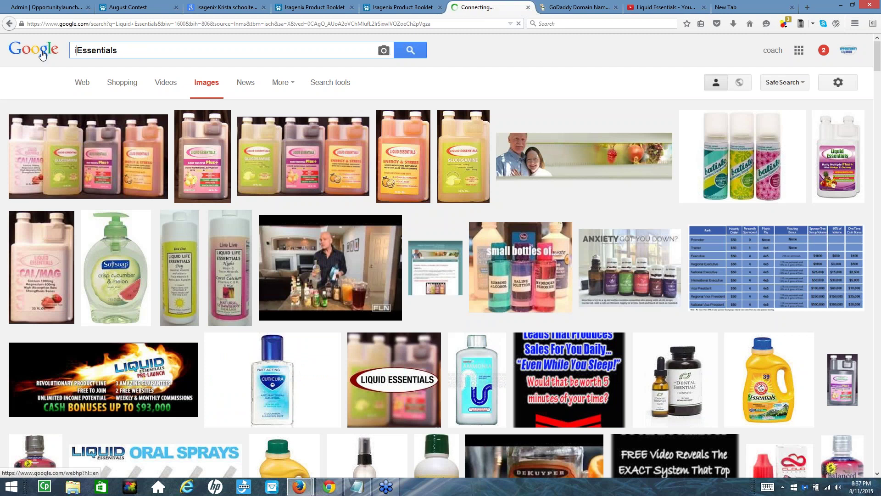
pyautogui.write('isageni')
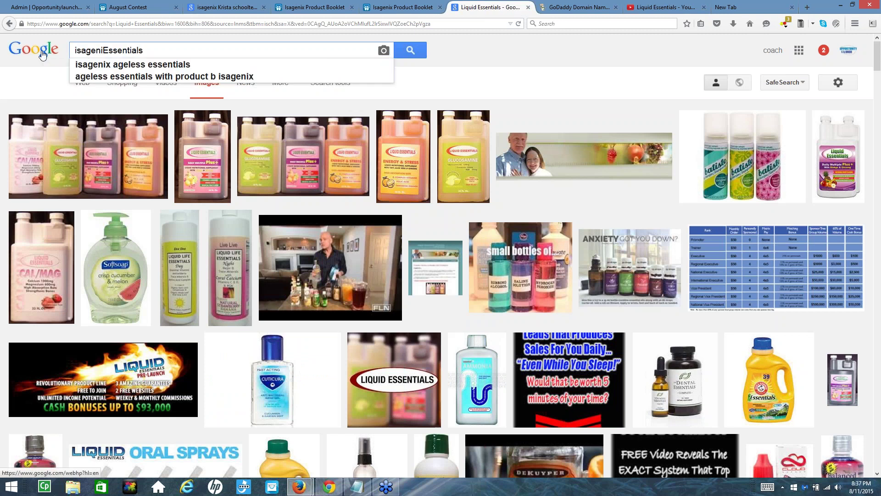
pyautogui.write('x')
pyautogui.moveTo(107, 50); pyautogui.dragTo(122, 49)
pyautogui.hotkey('shift', 'End')
pyautogui.press('BackSpace')
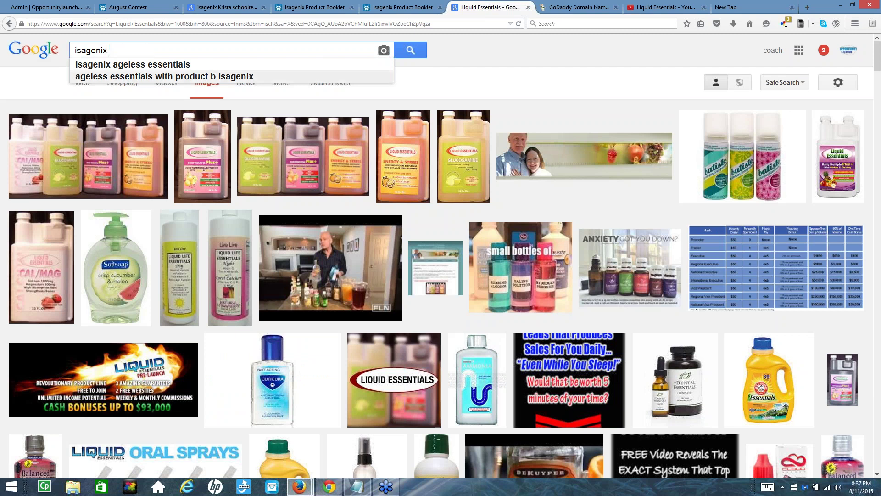
pyautogui.press('Return')
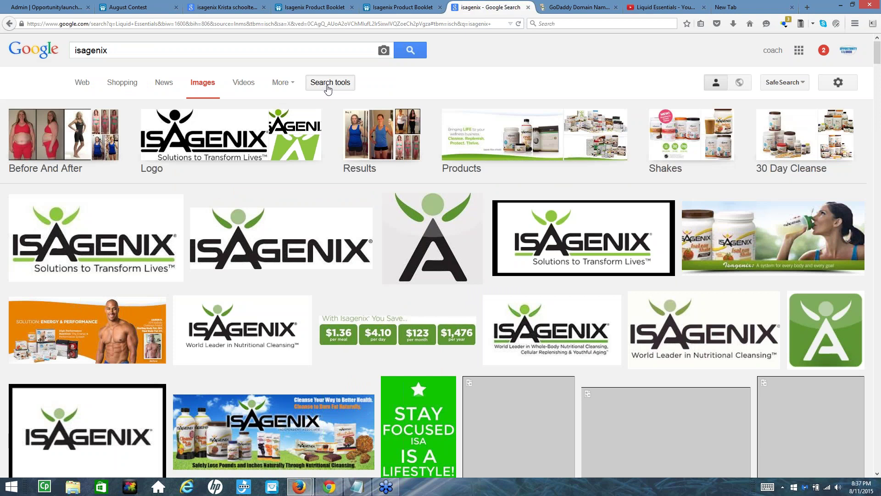
# Filter images to larger than 2 MP and open the 30daystarterpack.jpg product photo, selecting its URL
pyautogui.click(327, 87)
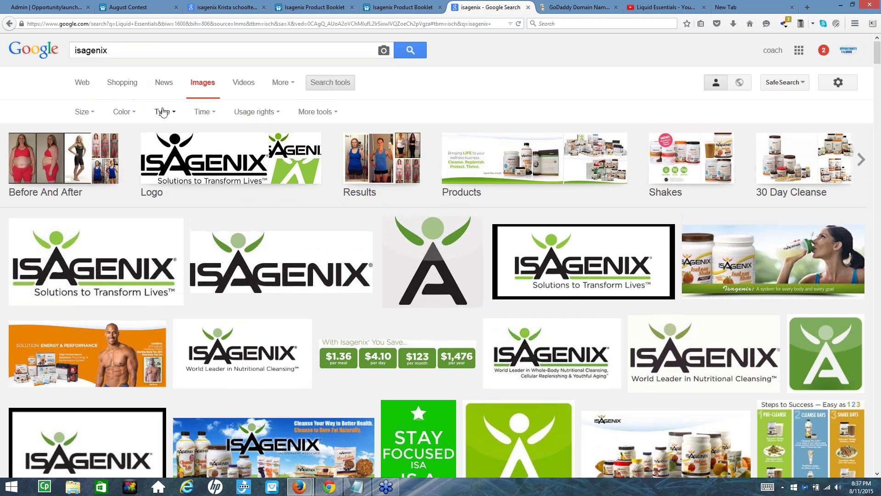
pyautogui.click(87, 112)
pyautogui.moveTo(97, 197)
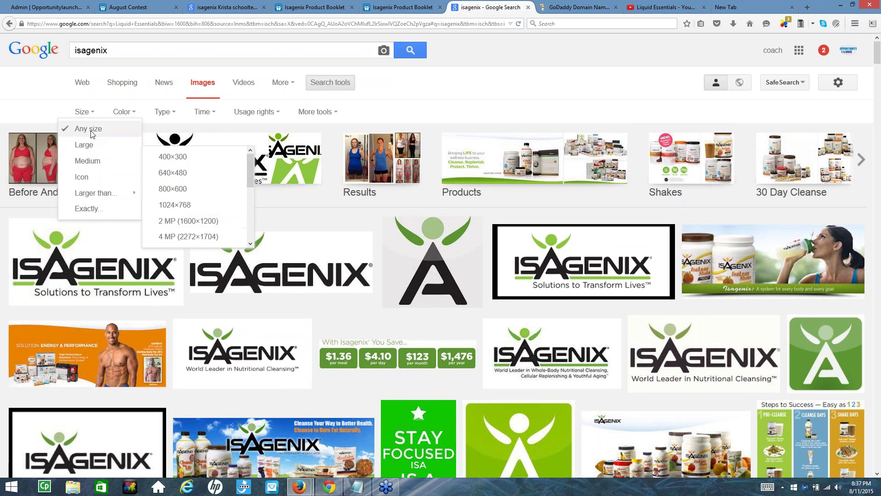
pyautogui.click(184, 226)
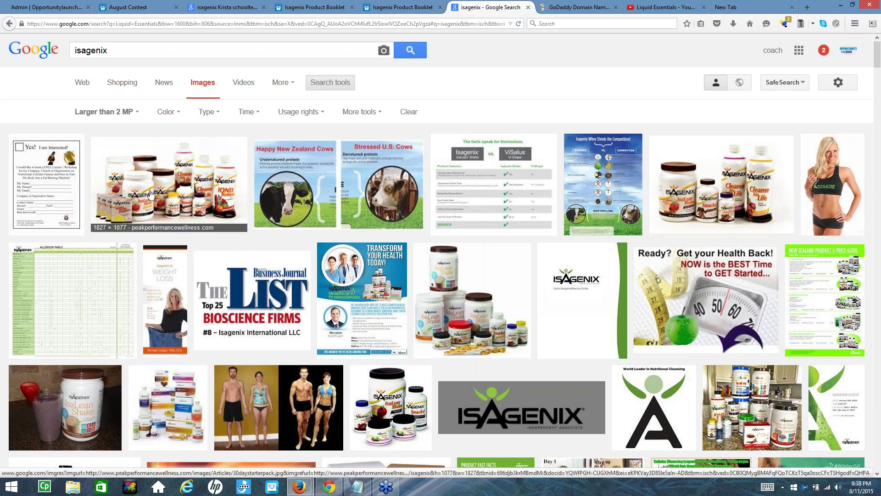
pyautogui.click(172, 195)
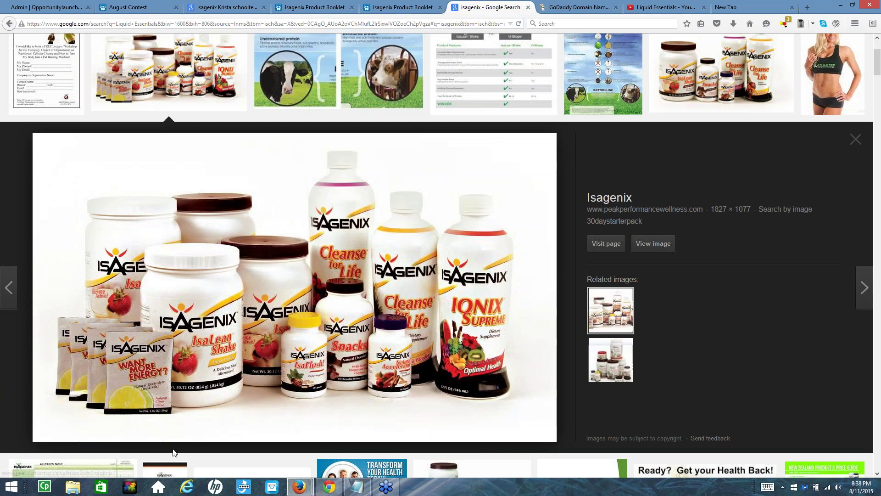
pyautogui.click(653, 245)
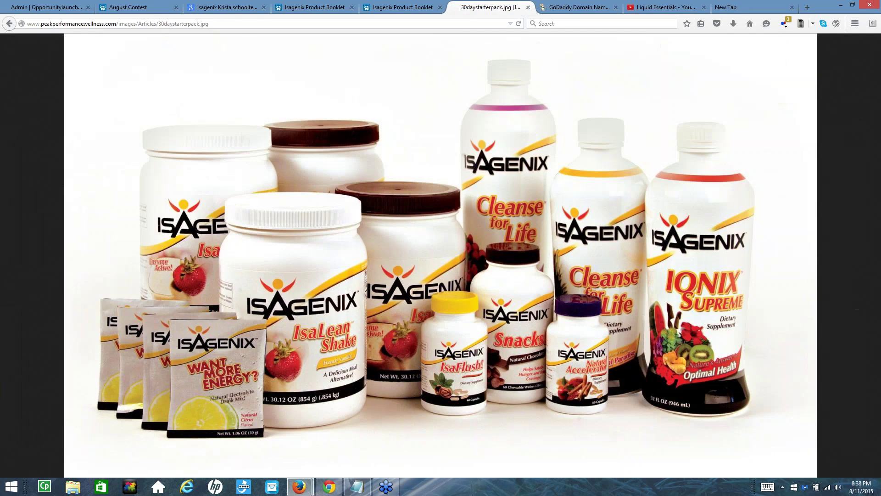
pyautogui.click(146, 24)
pyautogui.hotkey('ctrl', 'c')
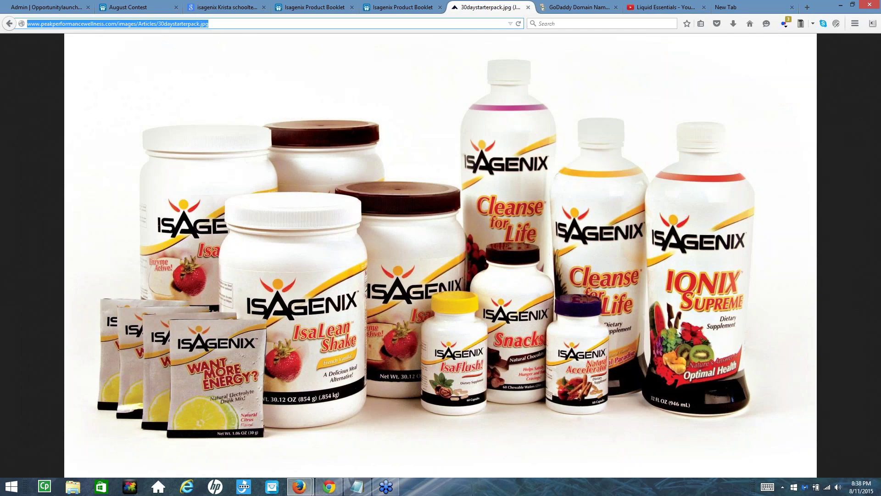
# Paste the 30daystarterpack.jpg image address on a new line below the second SlideShare link
pyautogui.click(357, 487)
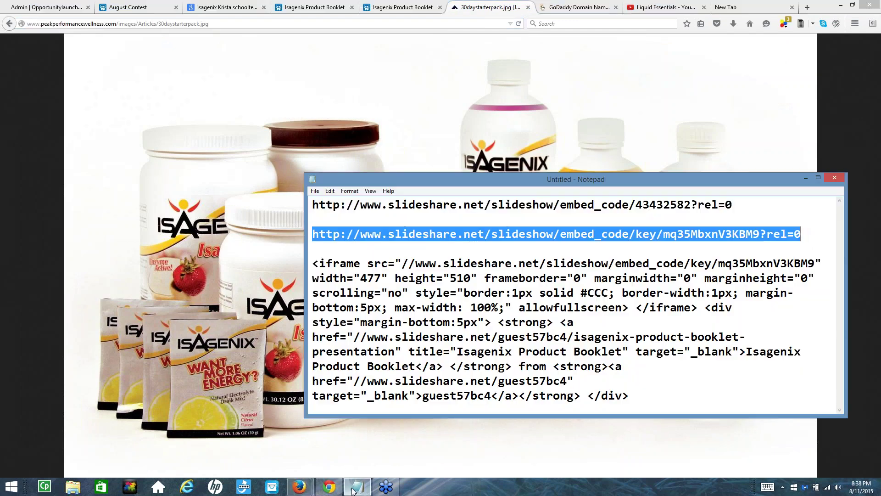
pyautogui.click(801, 234)
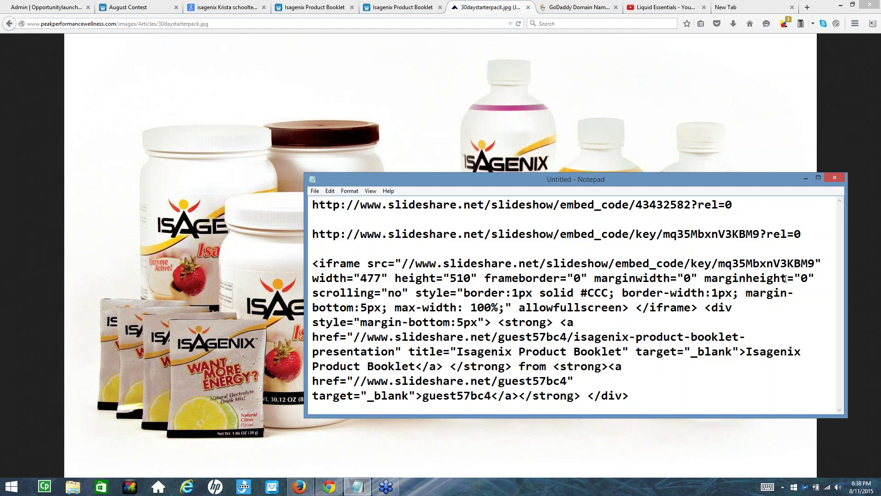
pyautogui.press('Return')
pyautogui.hotkey('ctrl', 'v')
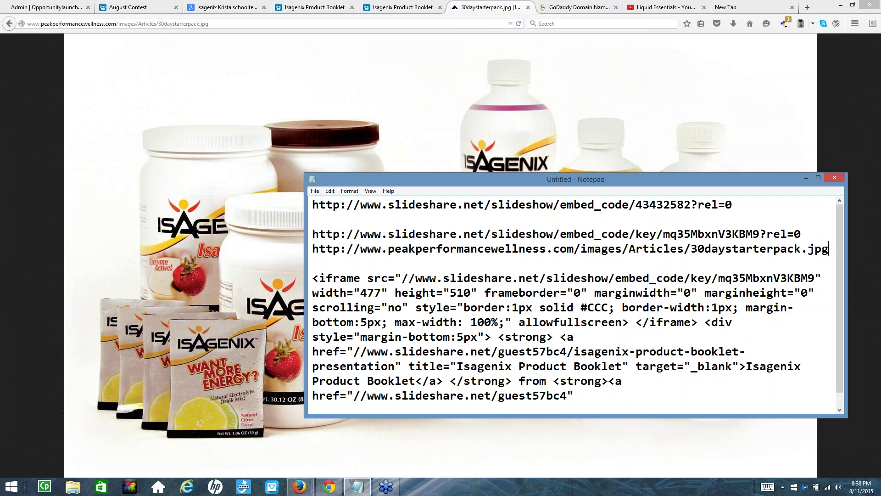
pyautogui.click(59, 11)
pyautogui.click(59, 11)
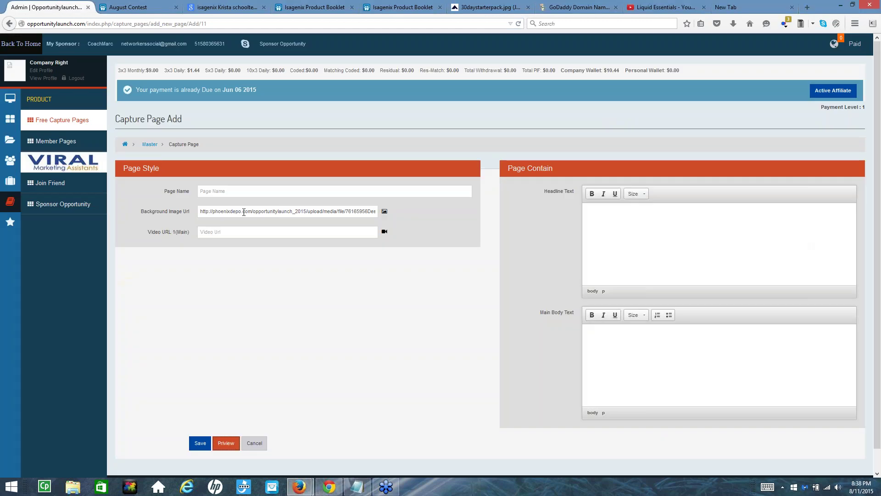
# Replace the Background Image Url with the 30daystarterpack.jpg address and preview the page
pyautogui.moveTo(199, 212); pyautogui.dragTo(375, 216)
pyautogui.press('BackSpace')
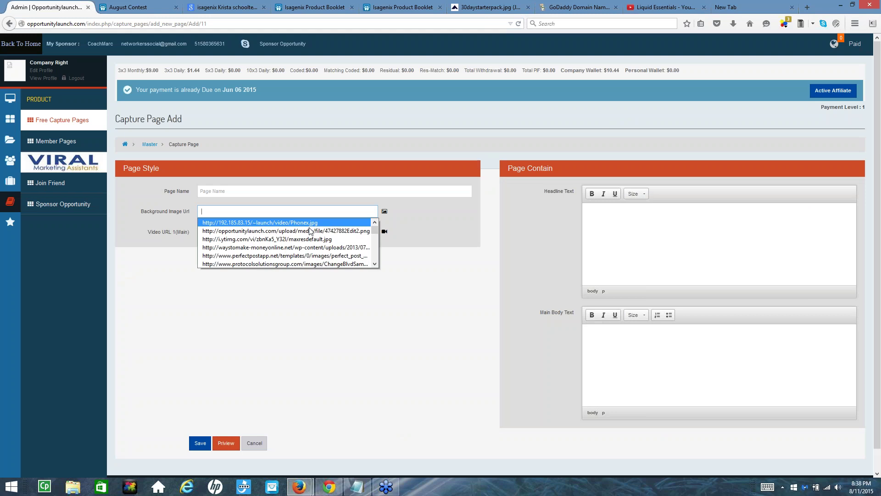
pyautogui.press('Escape')
pyautogui.hotkey('ctrl', 'v')
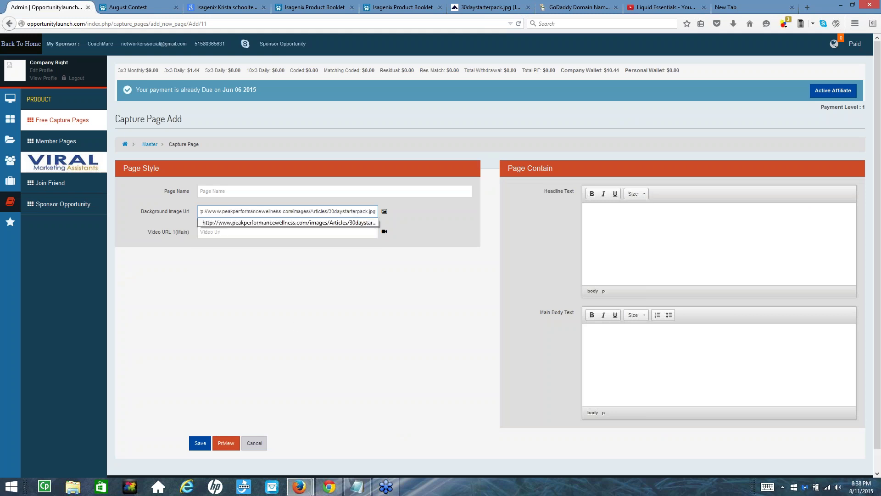
pyautogui.press('Escape')
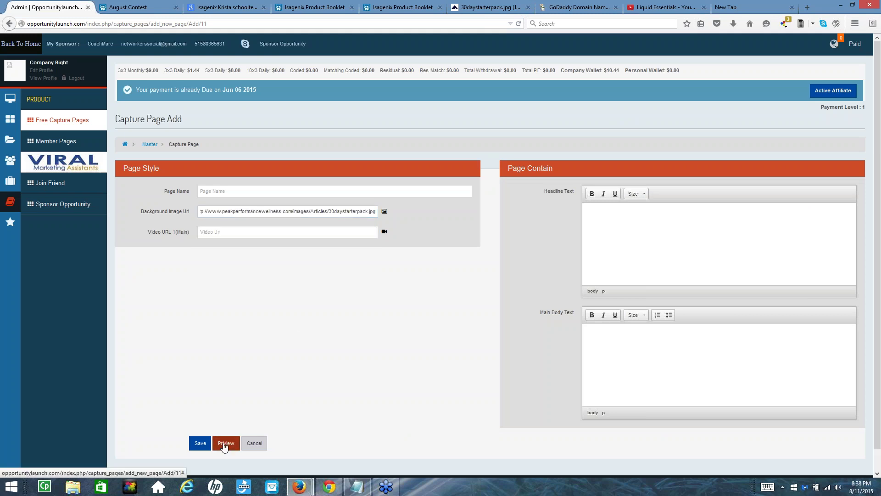
pyautogui.click(224, 444)
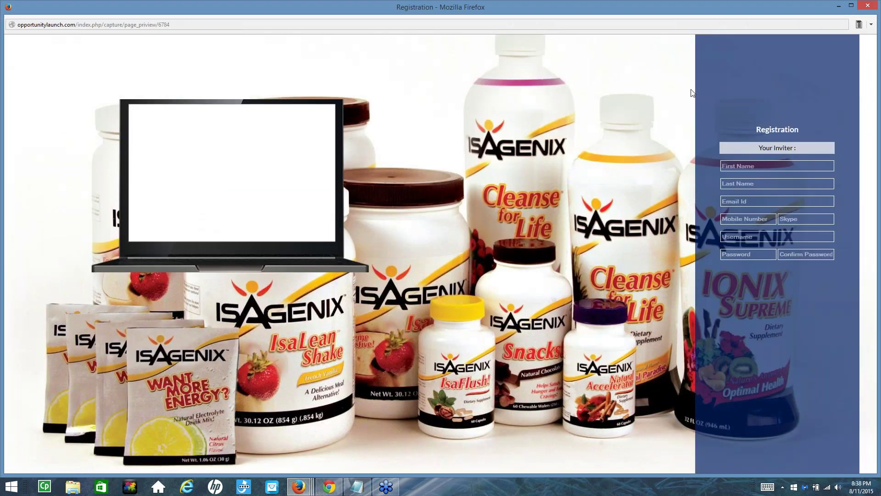
pyautogui.click(868, 5)
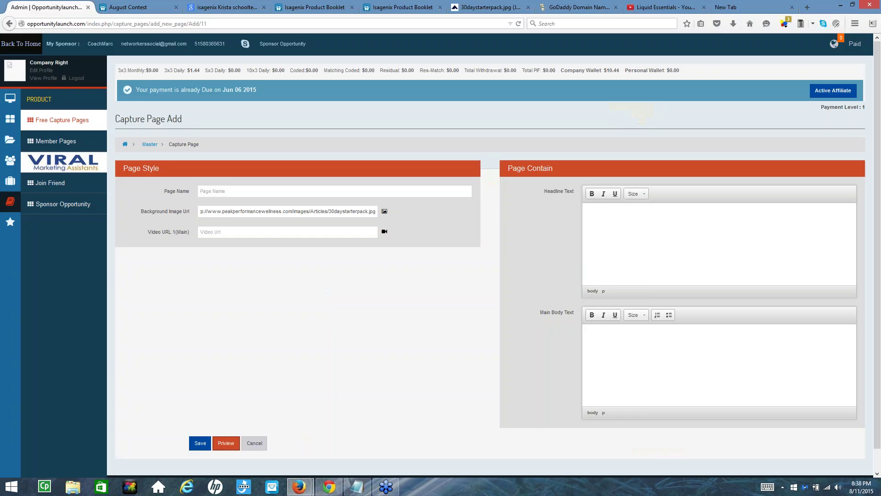
pyautogui.click(357, 486)
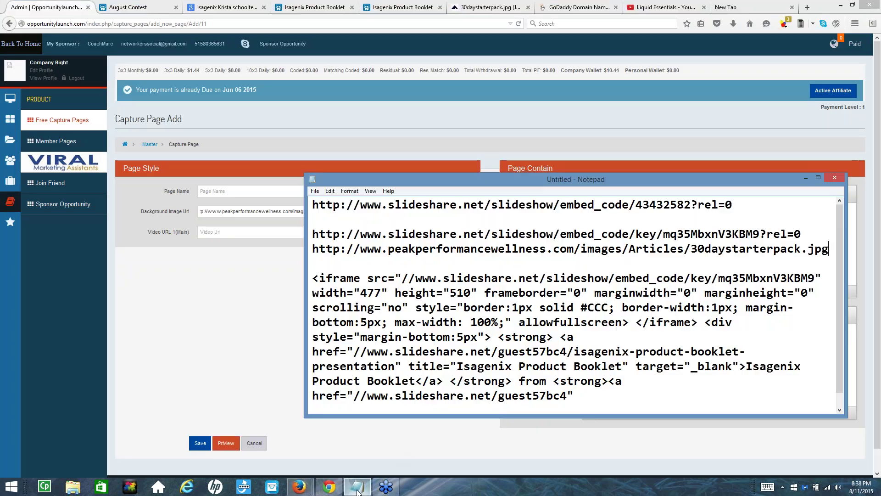
pyautogui.moveTo(803, 232); pyautogui.dragTo(313, 233)
pyautogui.hotkey('ctrl', 'c')
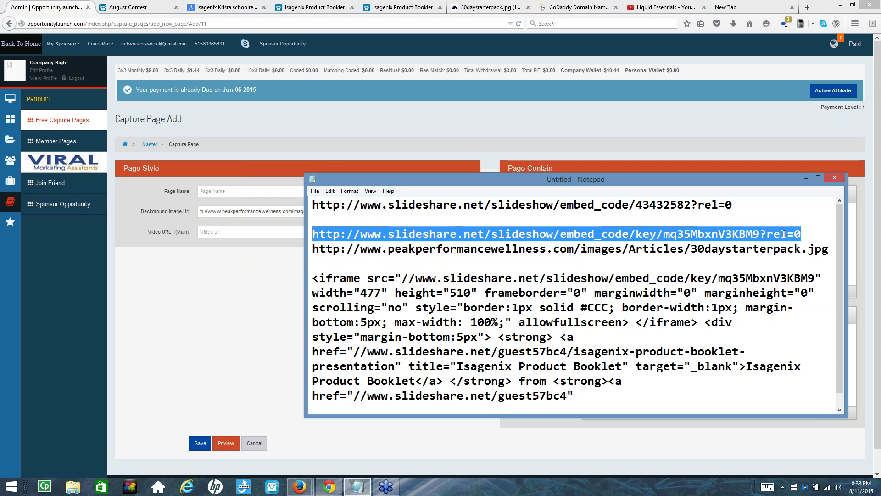
pyautogui.click(216, 232)
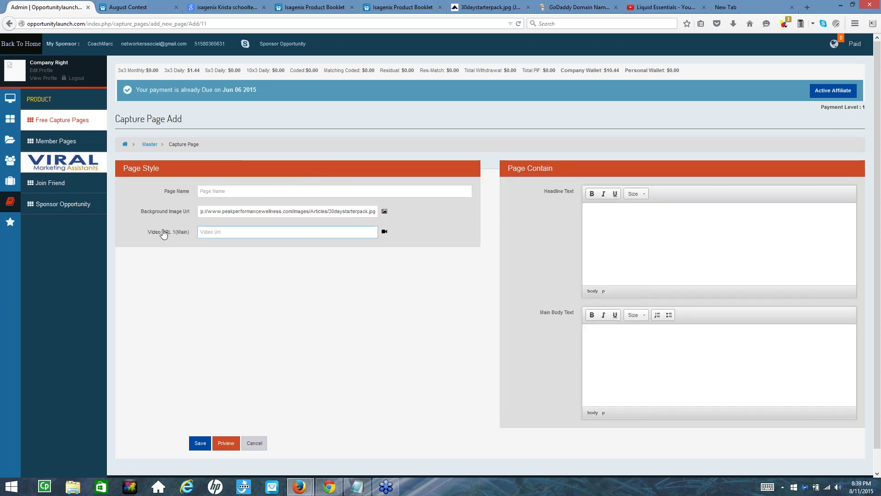
# Paste the SlideShare embed link into the video field and preview the booklet's first slides
pyautogui.click(208, 232)
pyautogui.hotkey('ctrl', 'v')
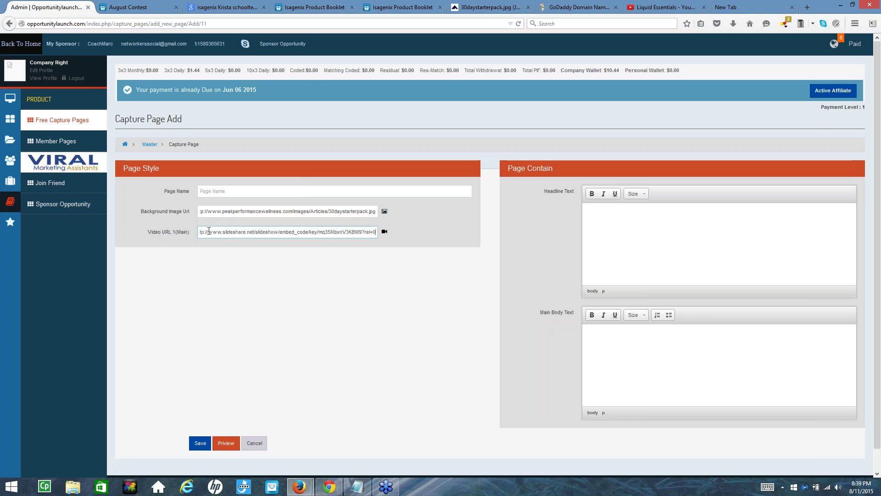
pyautogui.click(226, 443)
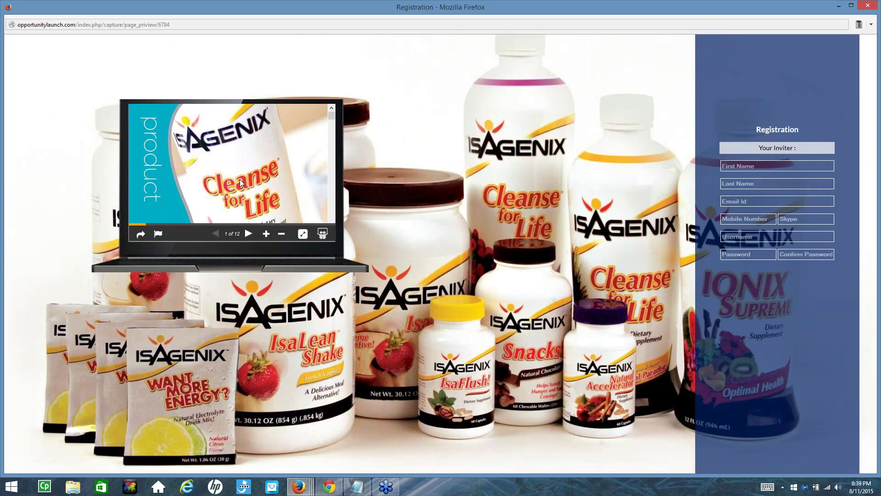
pyautogui.click(248, 234)
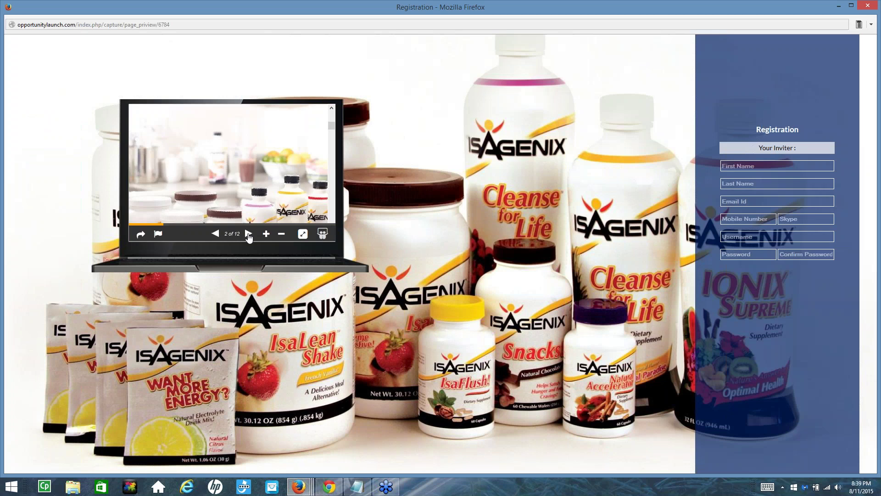
pyautogui.click(249, 234)
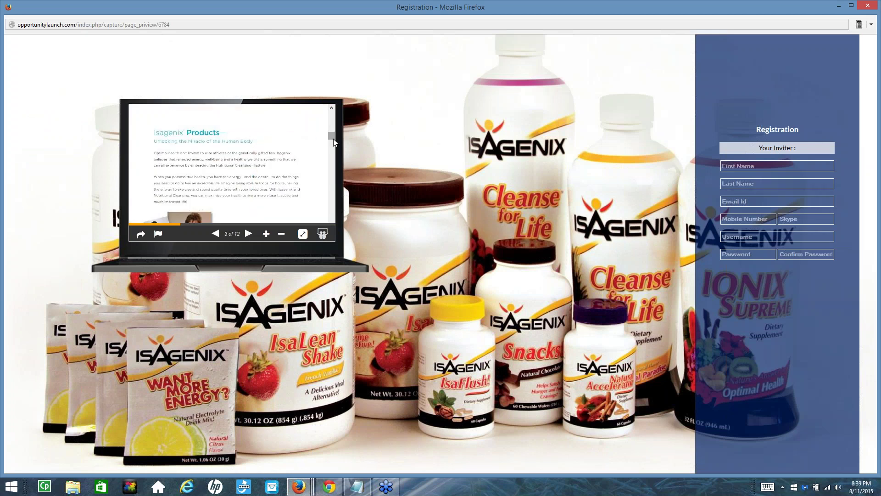
pyautogui.moveTo(334, 140); pyautogui.dragTo(322, 198)
pyautogui.scroll(20, 320, 199)
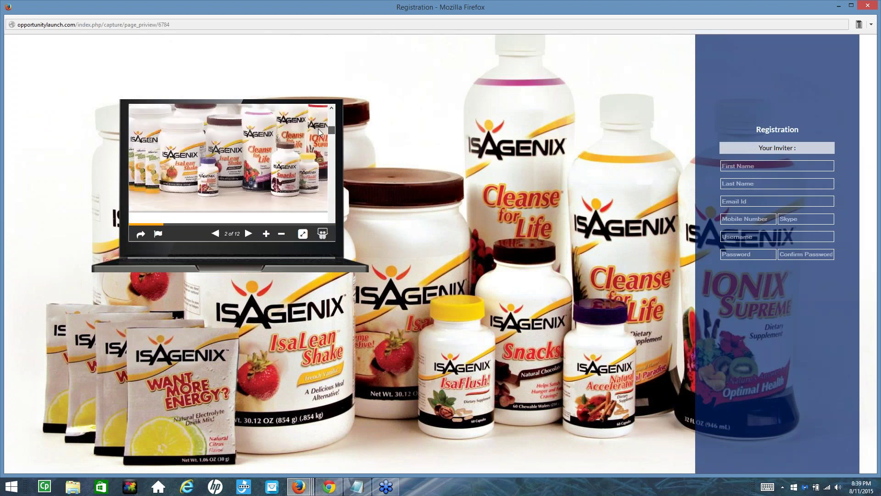
# Page through the booklet full screen to slide 12, then close the preview
pyautogui.click(302, 233)
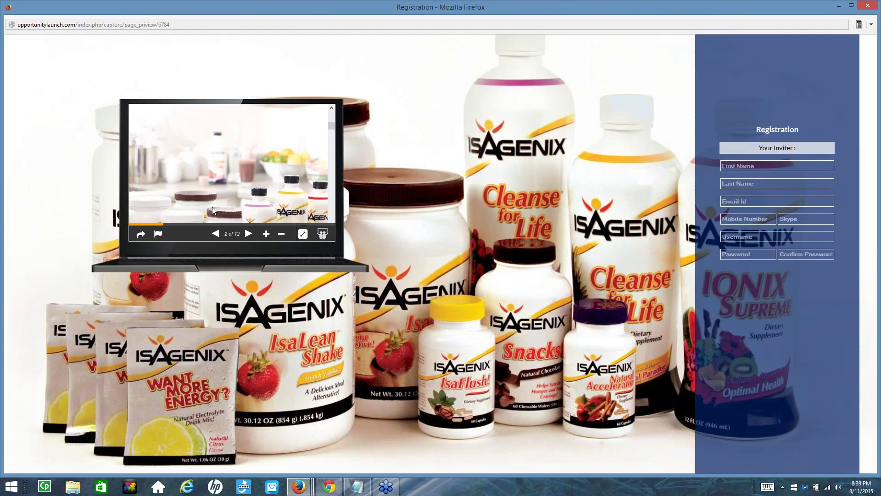
pyautogui.click(248, 234)
pyautogui.click(248, 233)
pyautogui.click(248, 234)
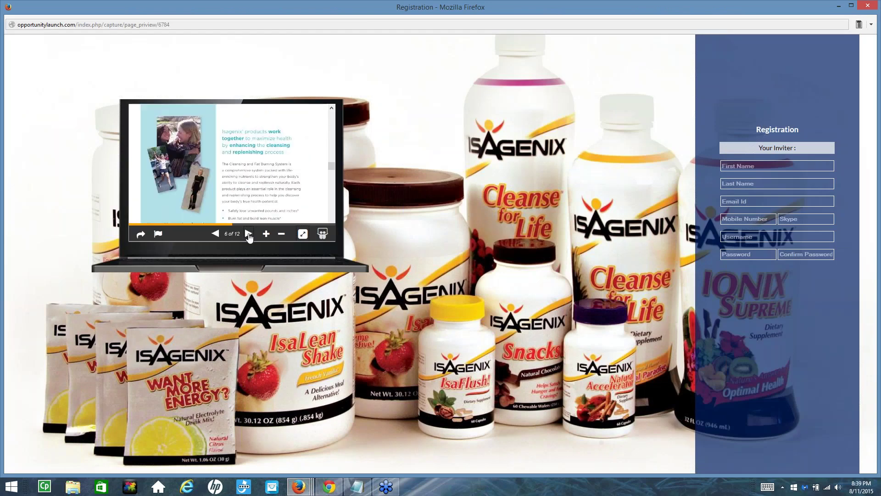
pyautogui.click(248, 234)
pyautogui.click(248, 233)
pyautogui.click(249, 233)
pyautogui.click(248, 233)
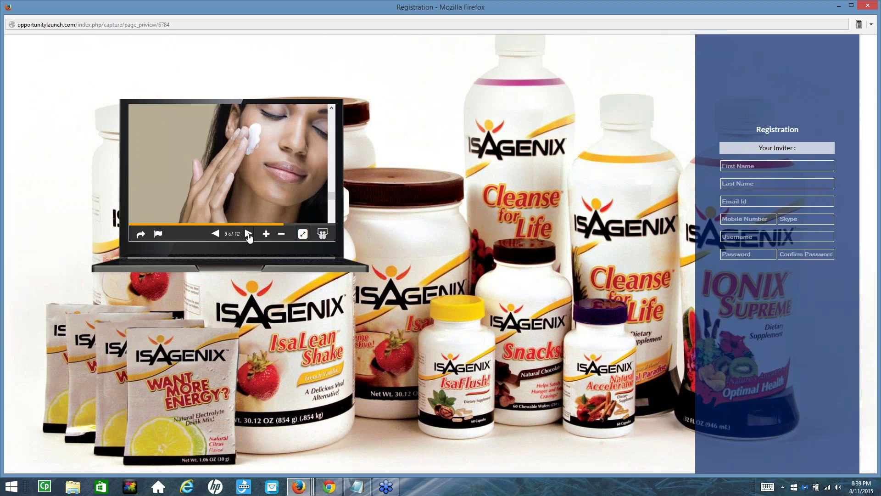
pyautogui.click(248, 233)
pyautogui.click(249, 234)
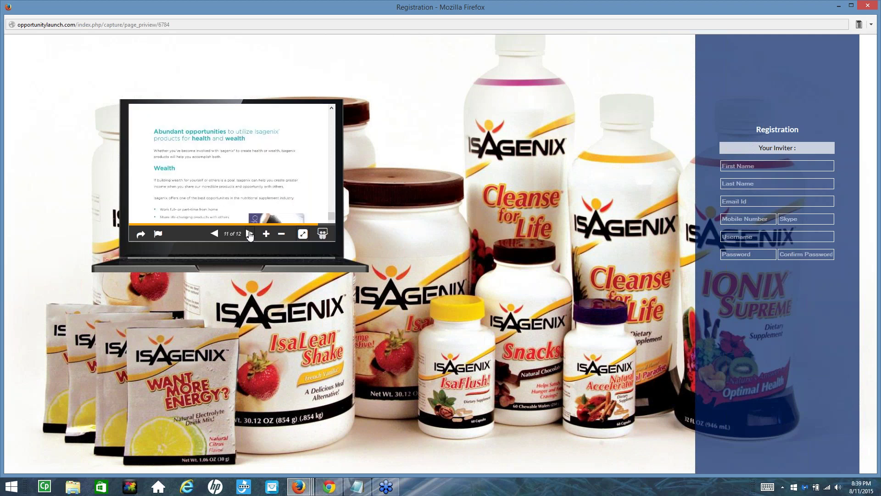
pyautogui.moveTo(335, 220)
pyautogui.click(249, 235)
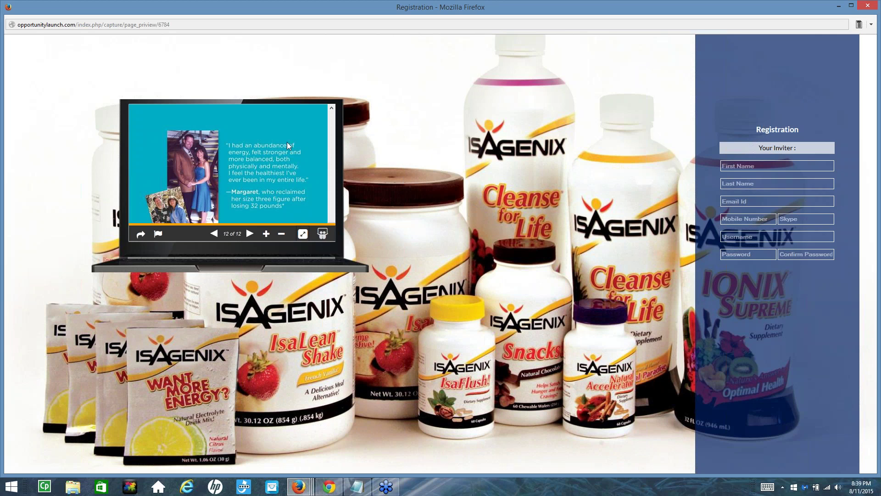
pyautogui.click(868, 5)
pyautogui.click(627, 246)
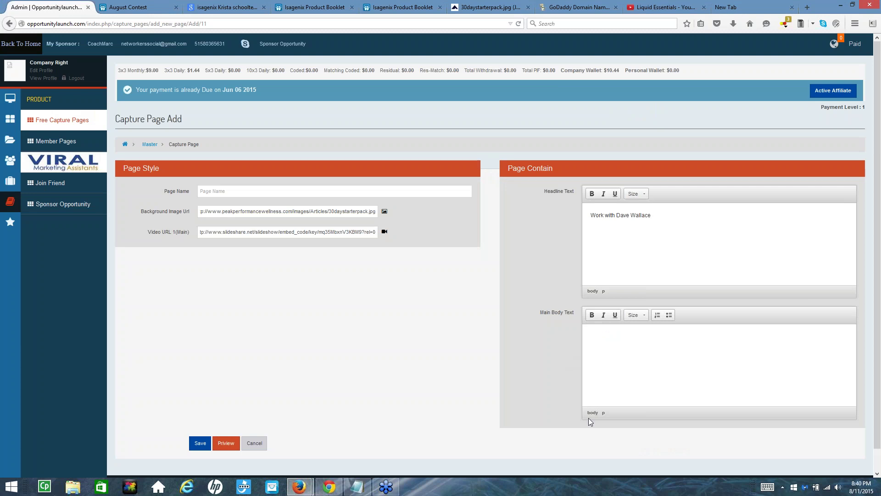
# Type the body text 'Our Team Marketing System that is Free for you when you Work'
pyautogui.write('Our Team Mar')
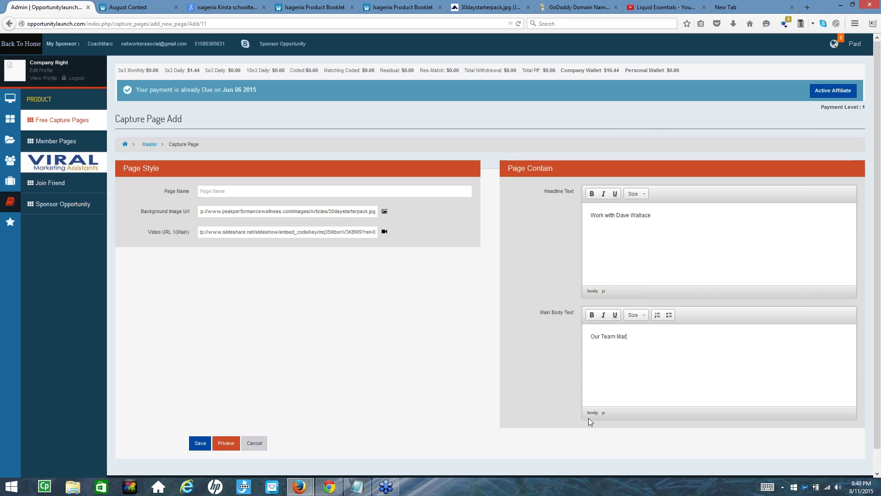
pyautogui.write('keting ')
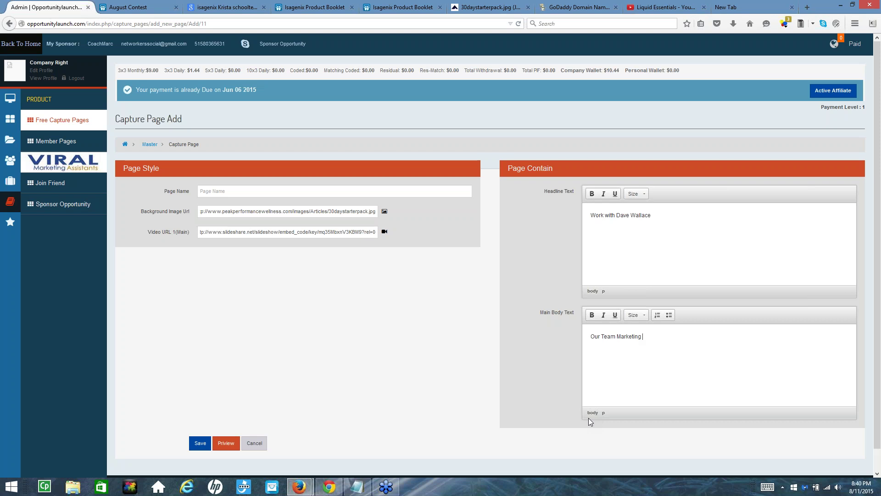
pyautogui.write('System that is F')
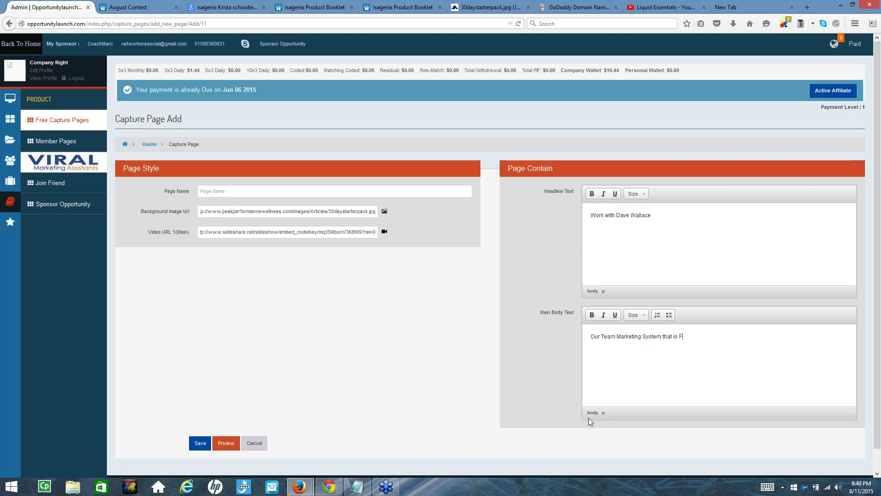
pyautogui.write('ree for you when you Work with Wallace.')
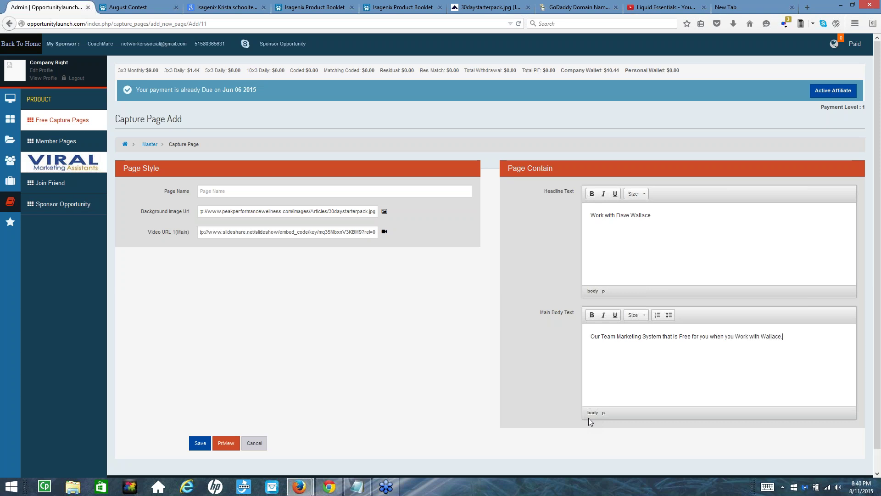
# Make the body text bold at size 20
pyautogui.moveTo(786, 338); pyautogui.dragTo(569, 343)
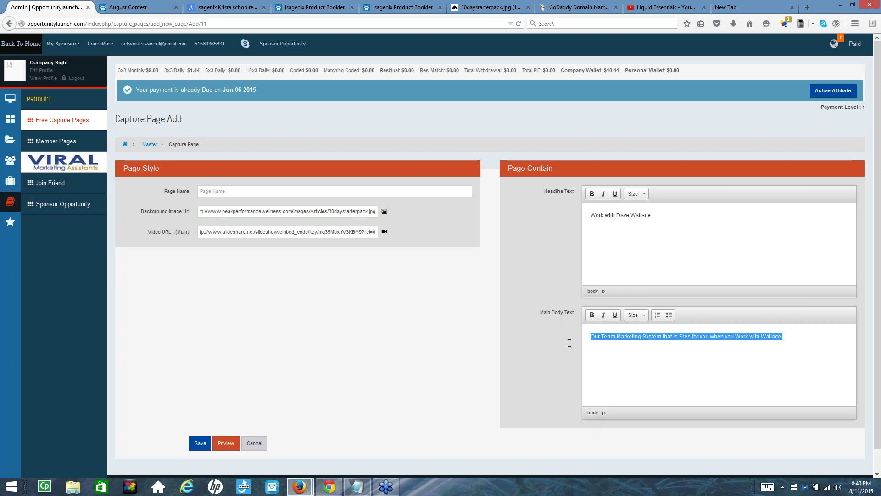
pyautogui.click(595, 317)
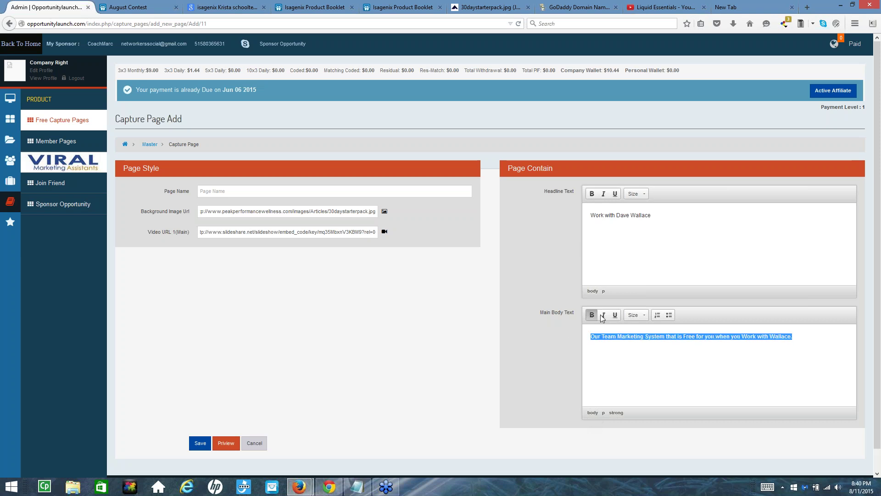
pyautogui.click(634, 318)
pyautogui.click(643, 318)
pyautogui.click(640, 320)
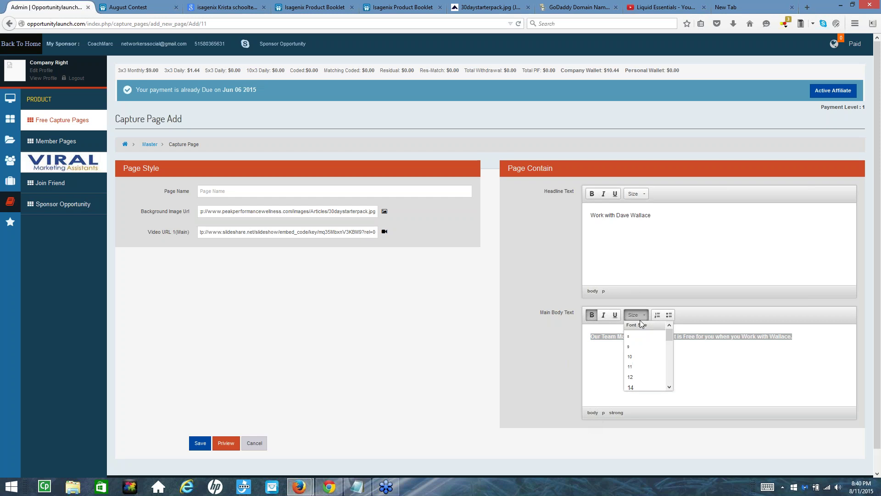
pyautogui.scroll(-3, 638, 345)
pyautogui.click(634, 333)
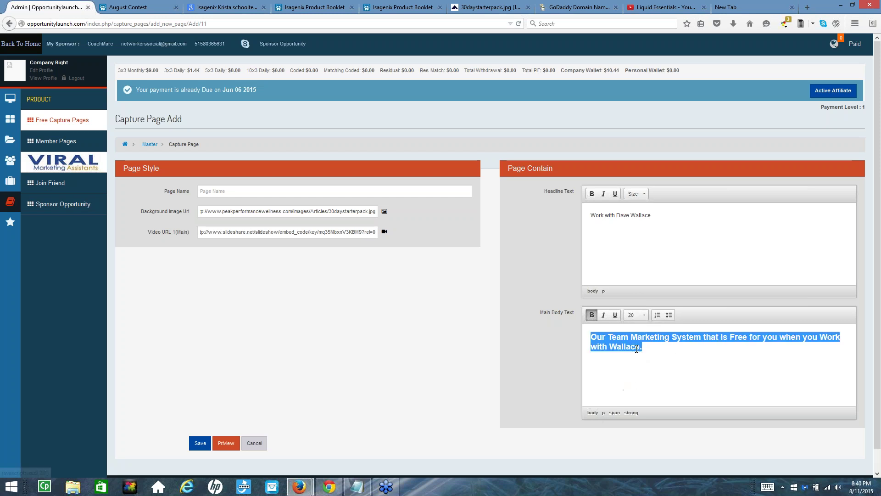
pyautogui.press('Right')
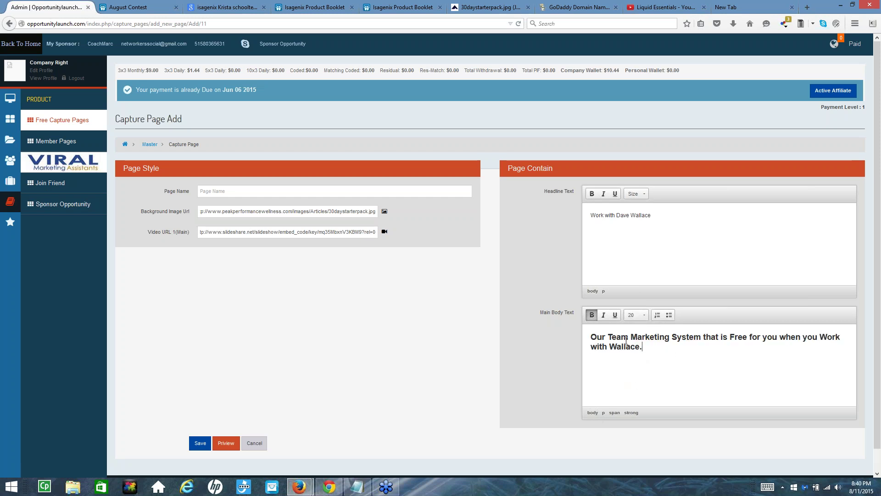
pyautogui.moveTo(651, 215); pyautogui.dragTo(588, 216)
pyautogui.click(231, 448)
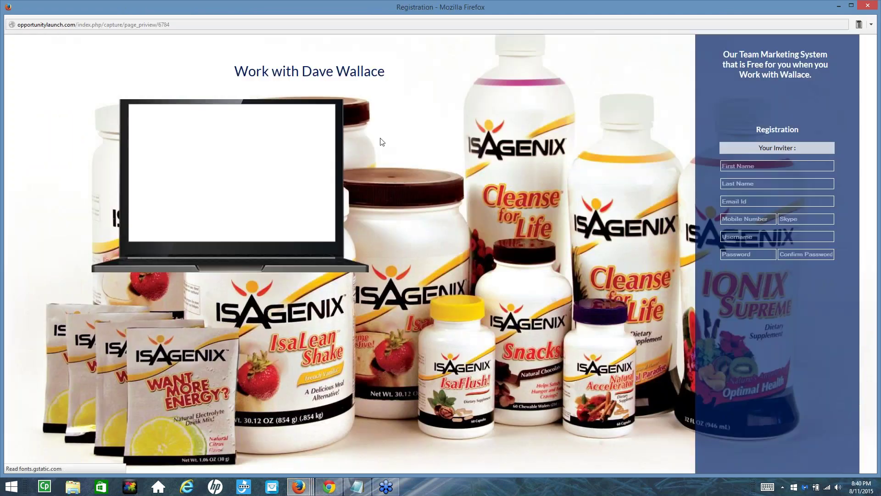
pyautogui.moveTo(233, 71); pyautogui.dragTo(385, 89)
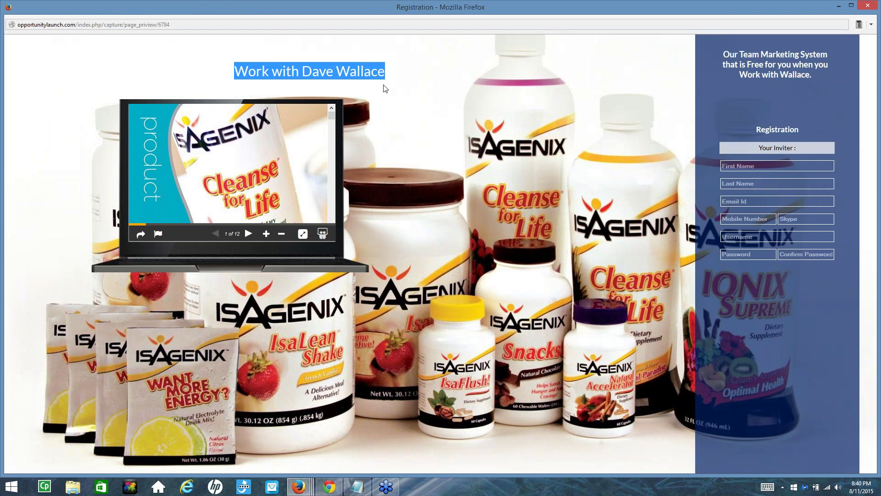
pyautogui.moveTo(821, 79); pyautogui.dragTo(714, 52)
pyautogui.click(759, 95)
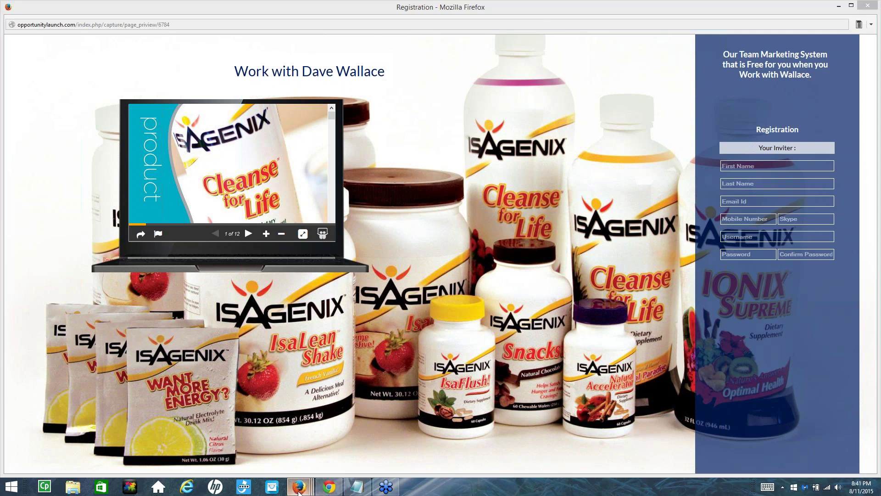
pyautogui.moveTo(303, 491)
pyautogui.click(224, 456)
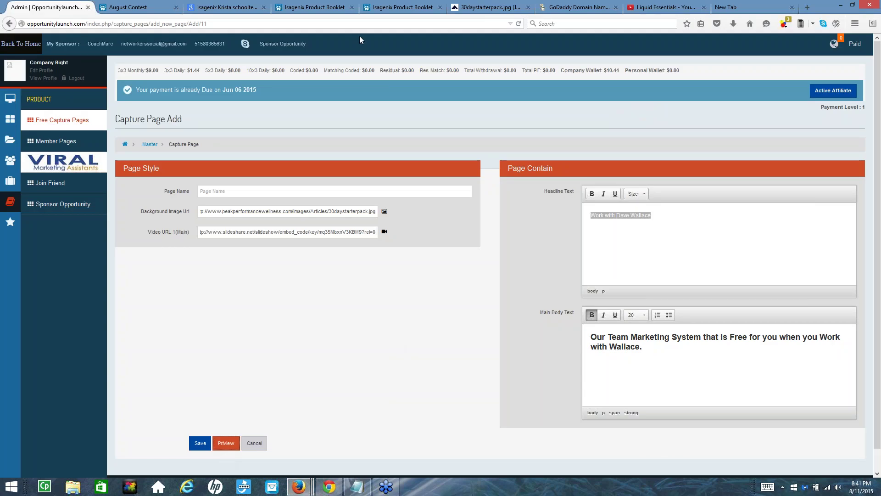
# Open August Contest's YouTube video inserts from My Uploads, showing videos after slides 0, 12 and 4
pyautogui.click(308, 7)
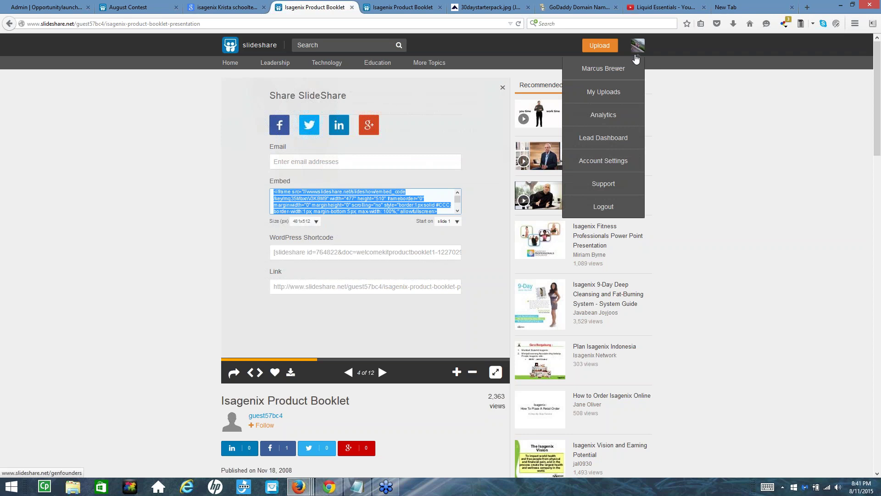
pyautogui.moveTo(637, 46)
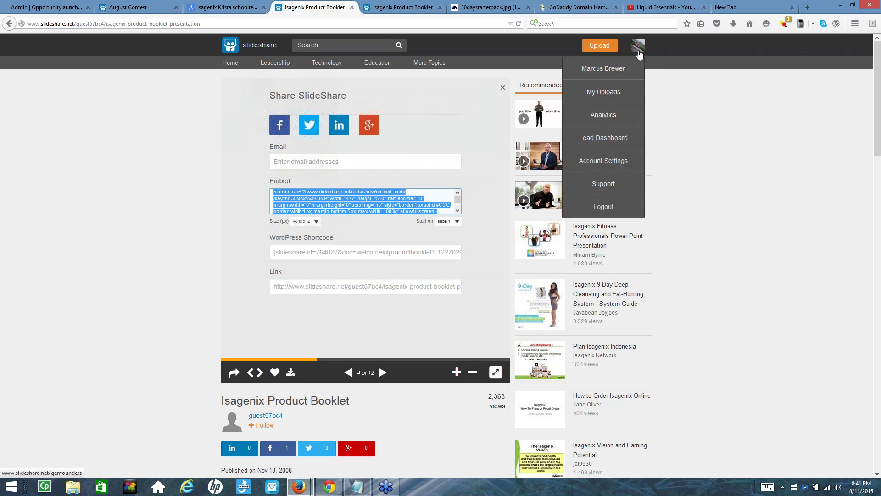
pyautogui.click(615, 99)
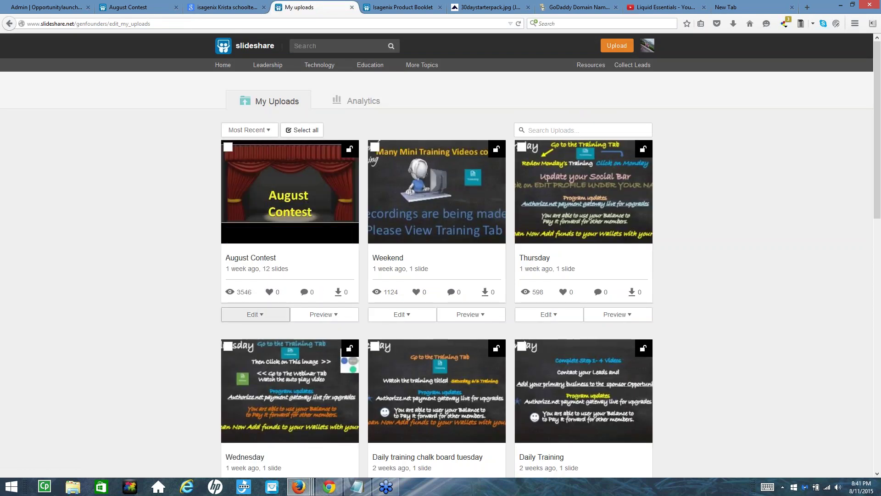
pyautogui.click(253, 318)
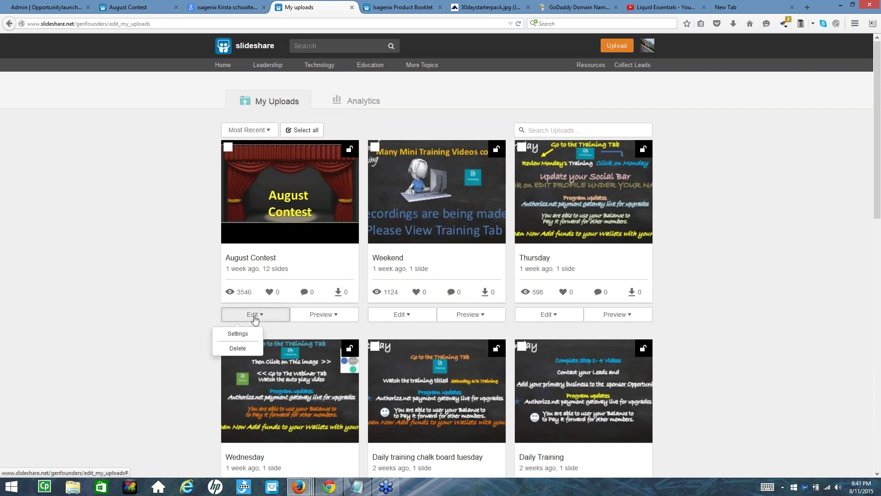
pyautogui.click(238, 334)
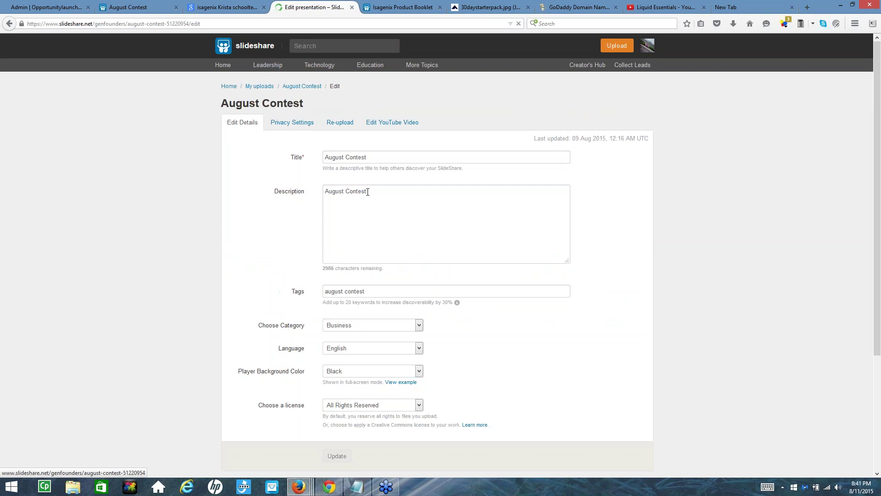
pyautogui.click(393, 123)
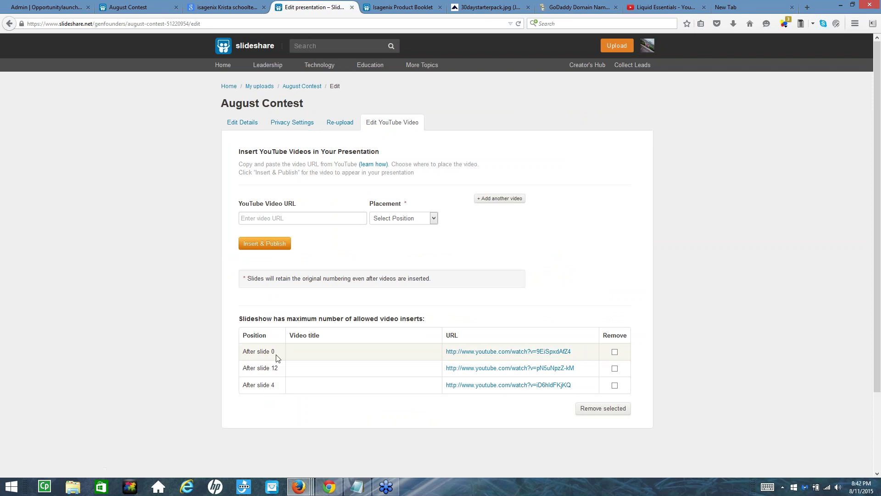
pyautogui.click(647, 8)
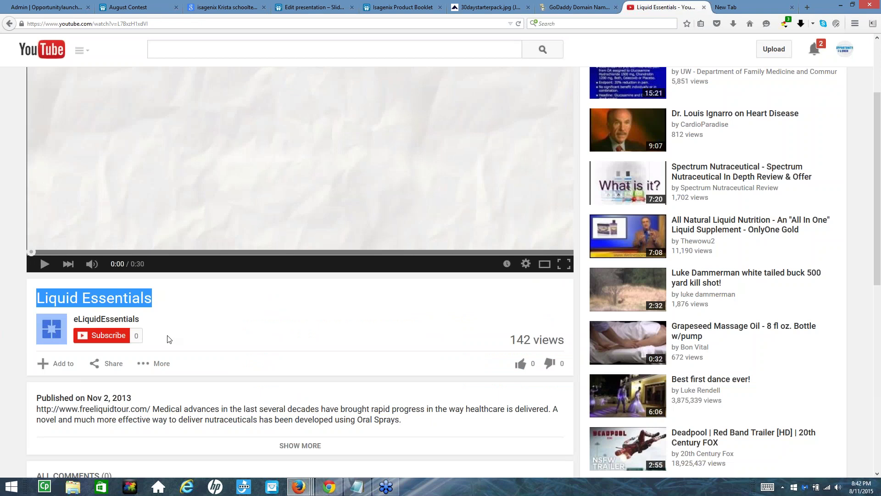
# Copy the Liquid Essentials video's YouTube address and return to the Isagenix Product Booklet
pyautogui.scroll(-3, 170, 339)
pyautogui.scroll(1, 103, 269)
pyautogui.scroll(3, 126, 43)
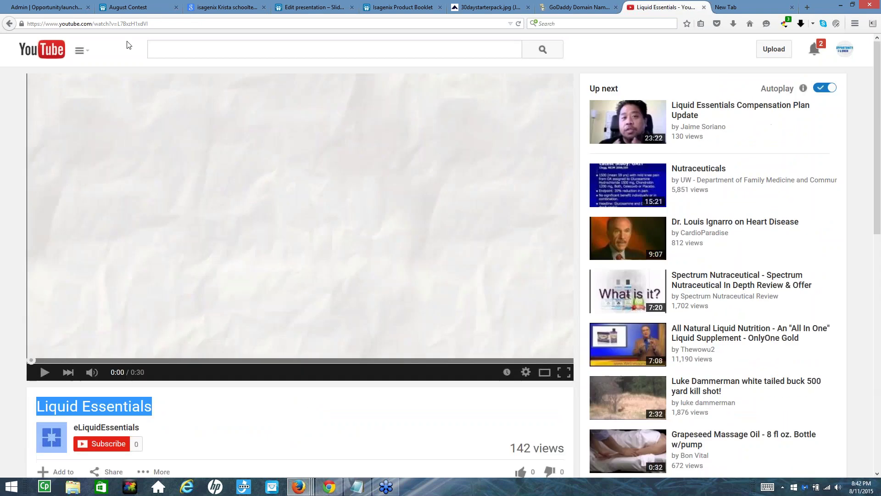
pyautogui.click(110, 23)
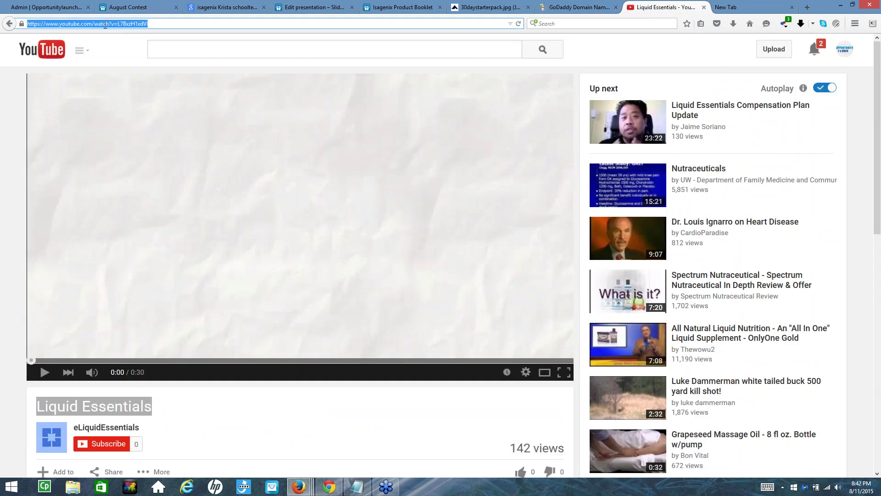
pyautogui.rightClick(105, 26)
pyautogui.click(121, 56)
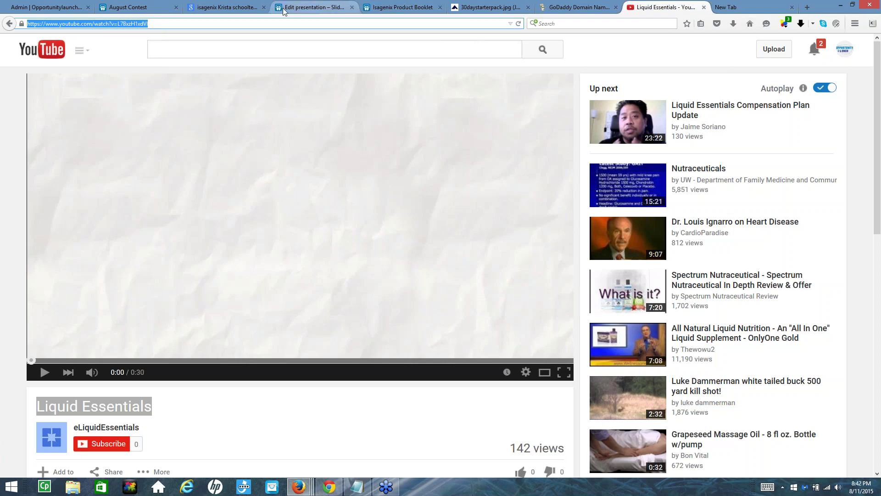
pyautogui.click(394, 13)
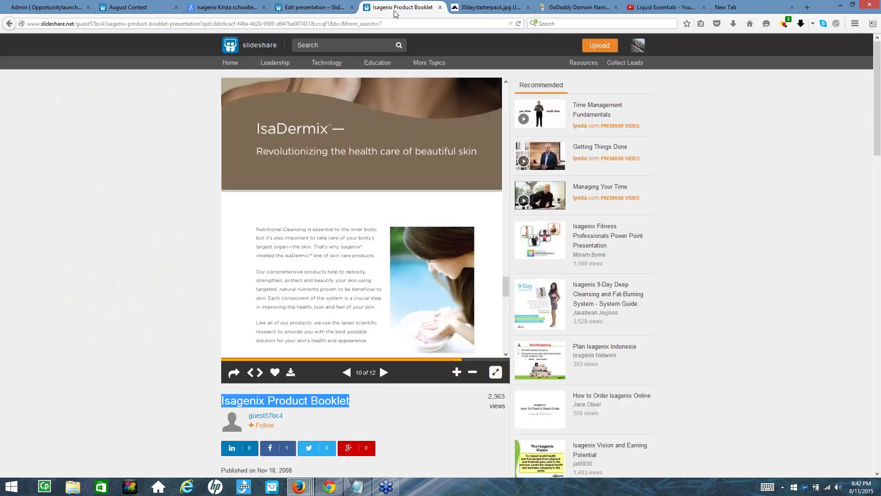
# Paste the Liquid Essentials YouTube link into August Contest's video URL field, leaving placement unchosen
pyautogui.click(315, 9)
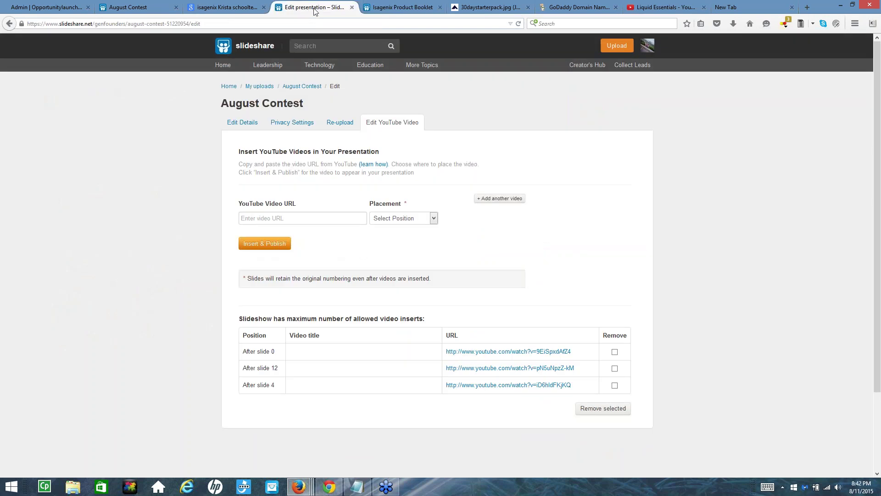
pyautogui.click(251, 219)
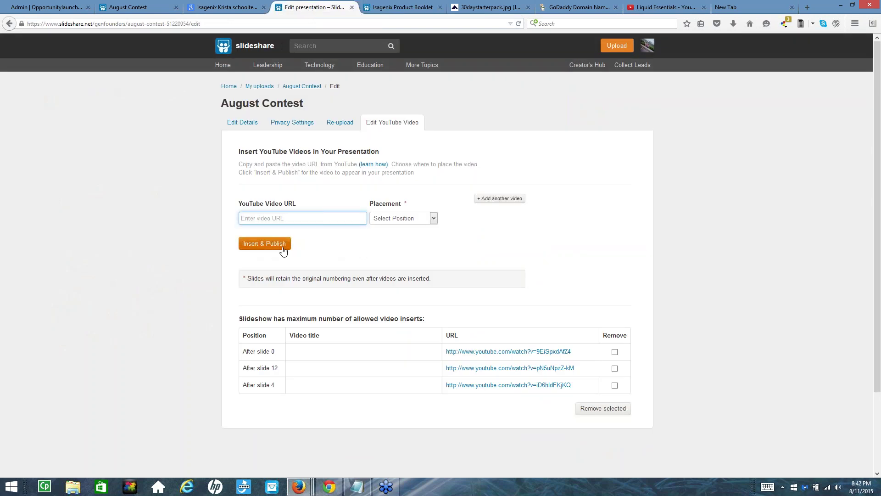
pyautogui.hotkey('ctrl', 'v')
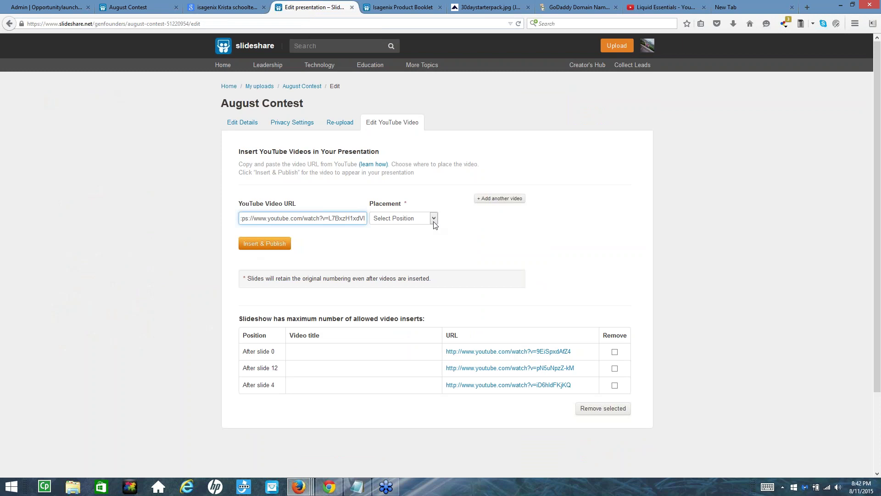
pyautogui.click(434, 219)
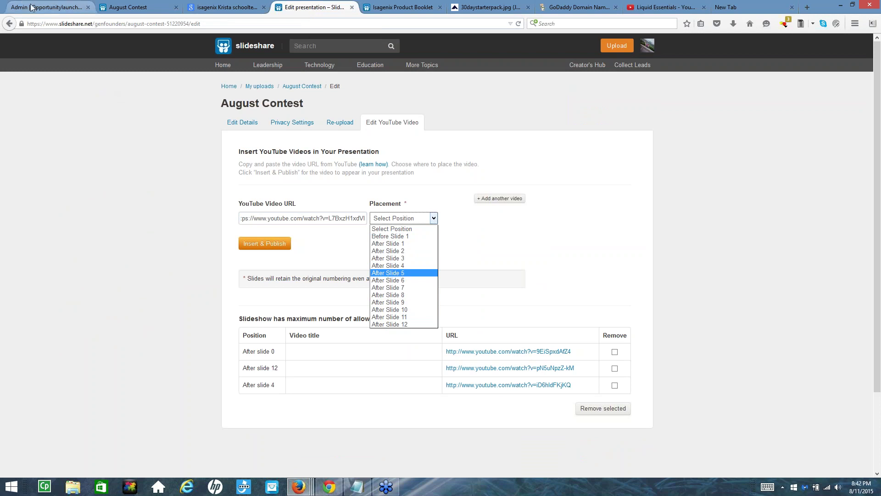
pyautogui.click(46, 7)
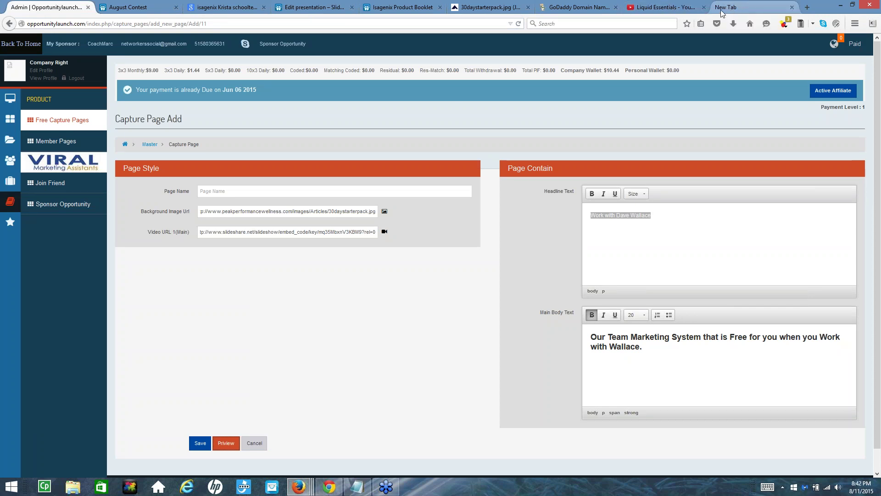
pyautogui.click(226, 443)
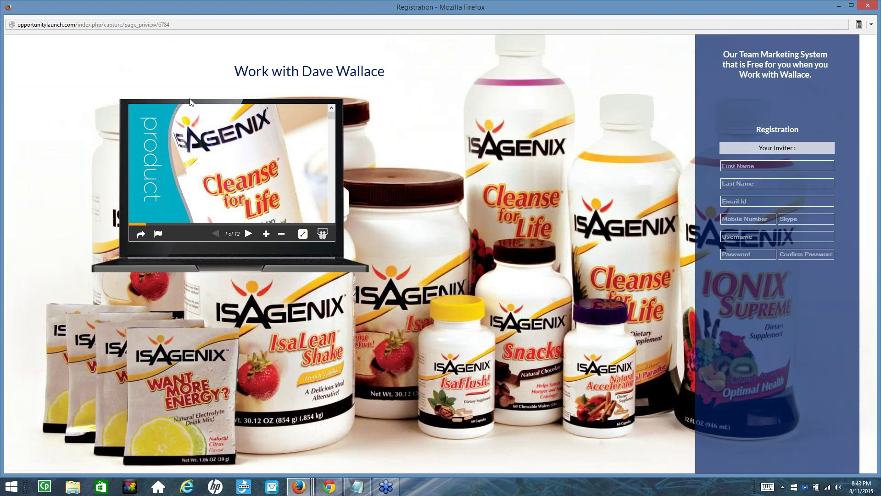
pyautogui.click(248, 235)
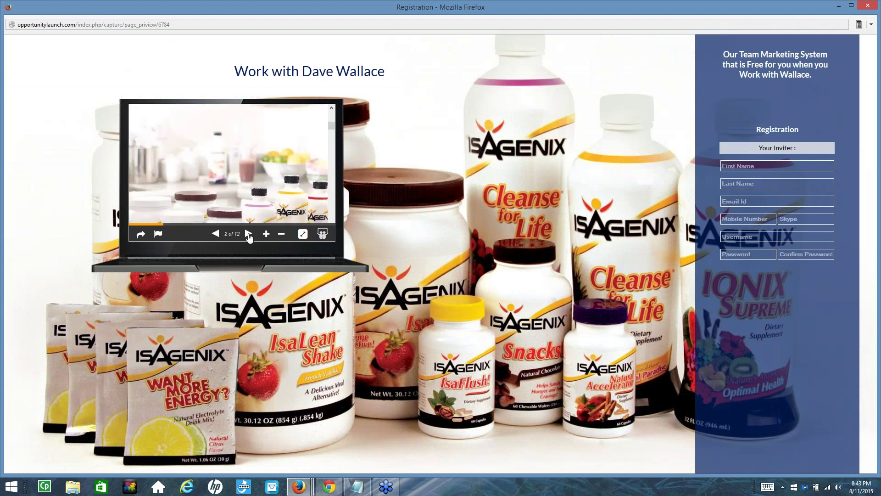
pyautogui.click(248, 234)
pyautogui.click(248, 234)
pyautogui.click(248, 234)
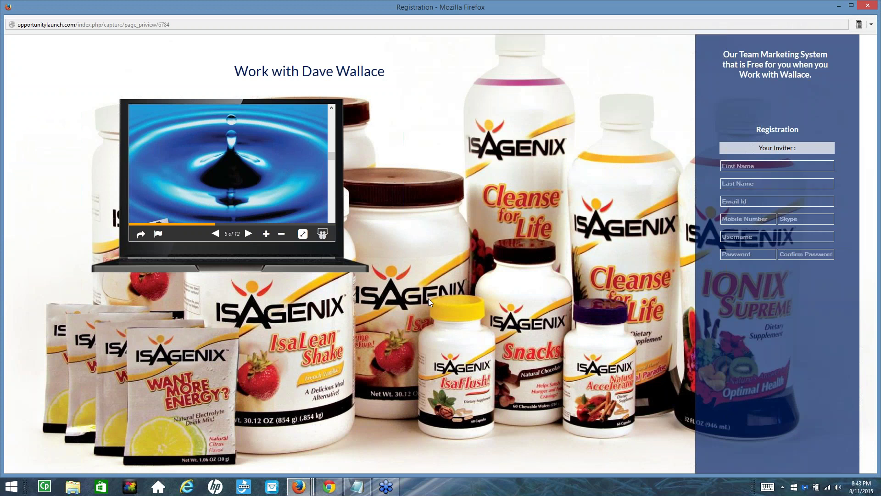
pyautogui.click(864, 6)
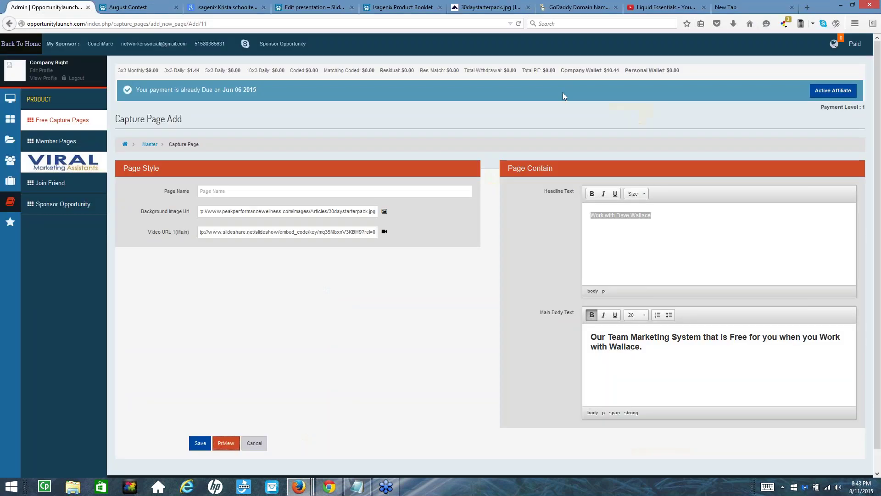
# Search YouTube for 'isagenix vs shakeology', bringing up about 702 results
pyautogui.click(637, 11)
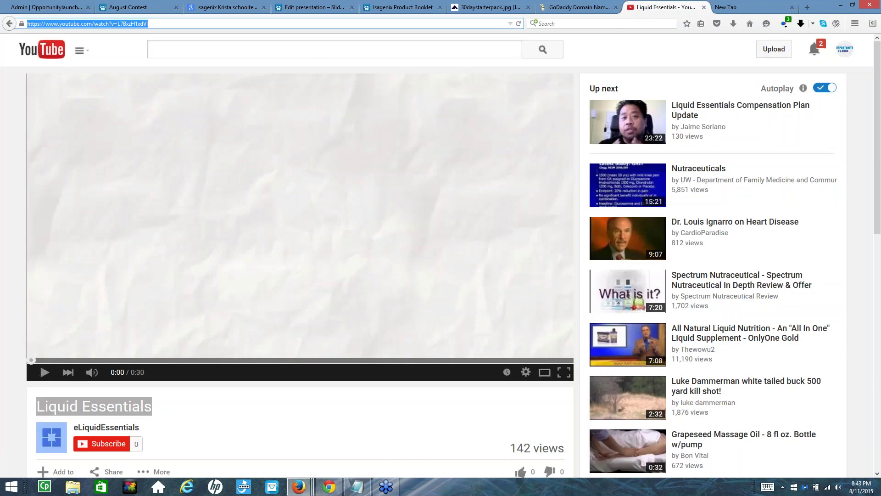
pyautogui.click(195, 54)
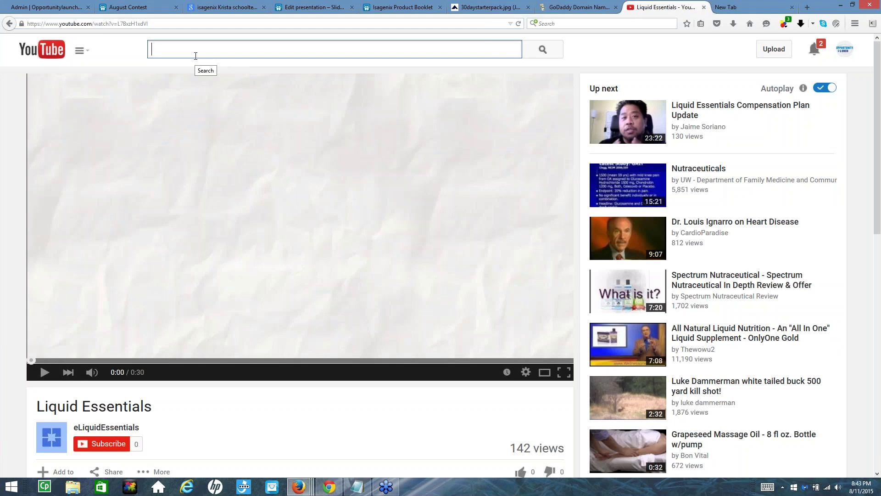
pyautogui.write('isage')
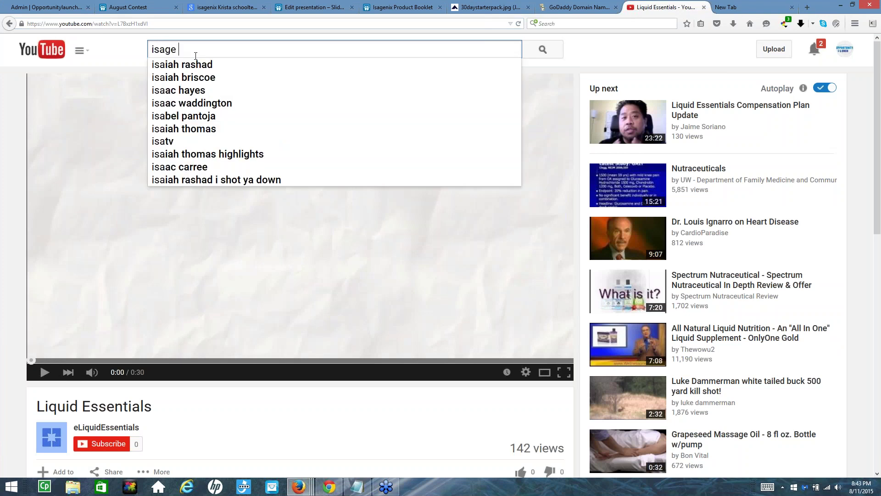
pyautogui.press('BackSpace')
pyautogui.press('BackSpace')
pyautogui.press('BackSpace')
pyautogui.write('genix')
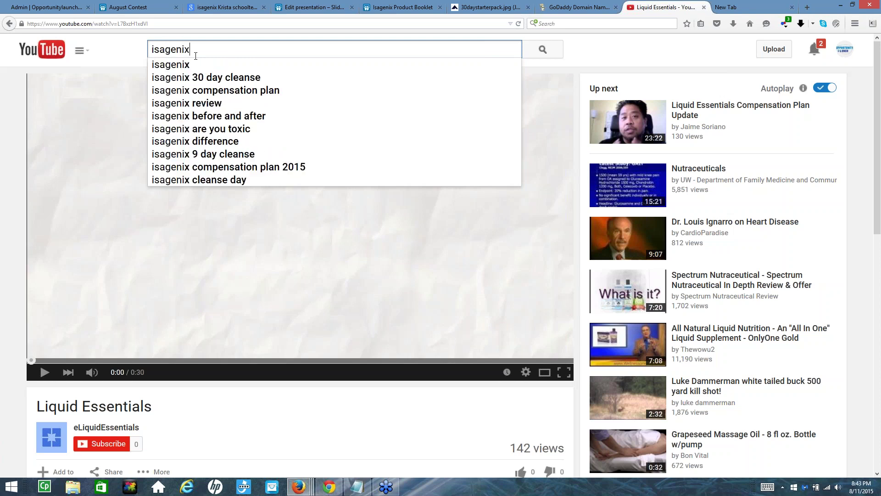
pyautogui.write(' vs sha')
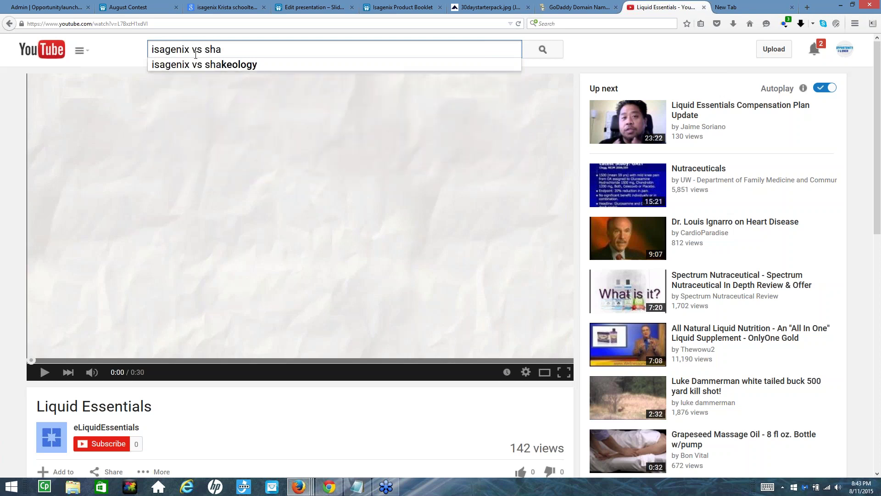
pyautogui.click(206, 64)
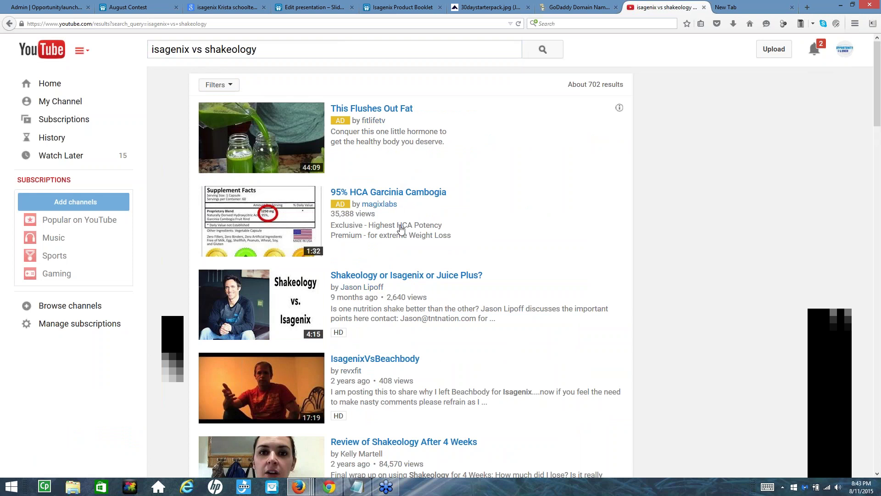
# Scroll through the 'isagenix vs shakeology' video results, then go back to the Isagenix Product Booklet
pyautogui.scroll(-3, 400, 229)
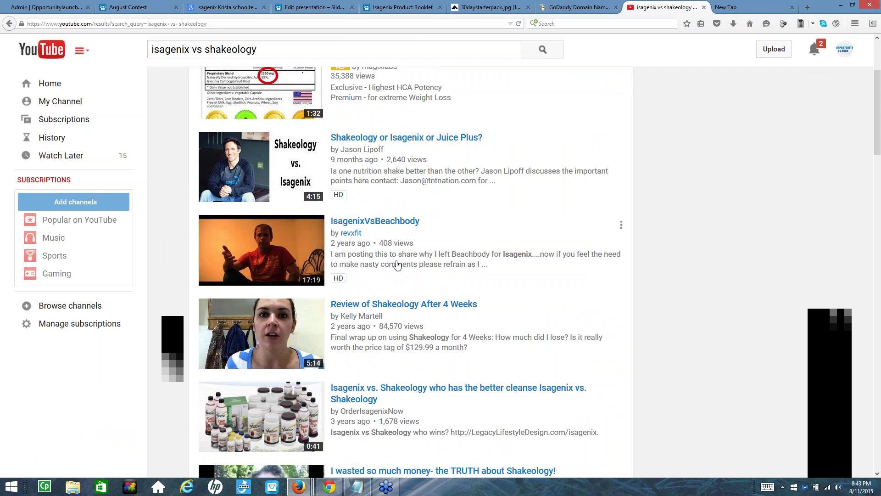
pyautogui.scroll(-4, 379, 323)
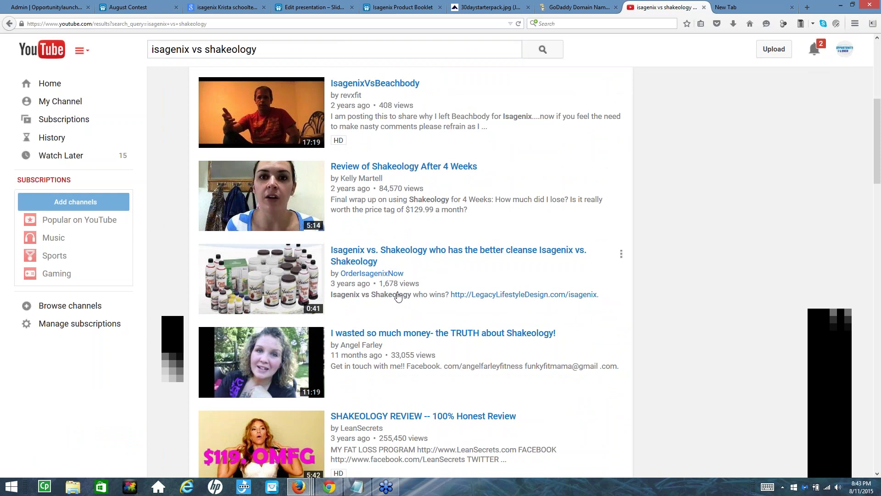
pyautogui.scroll(-3, 404, 285)
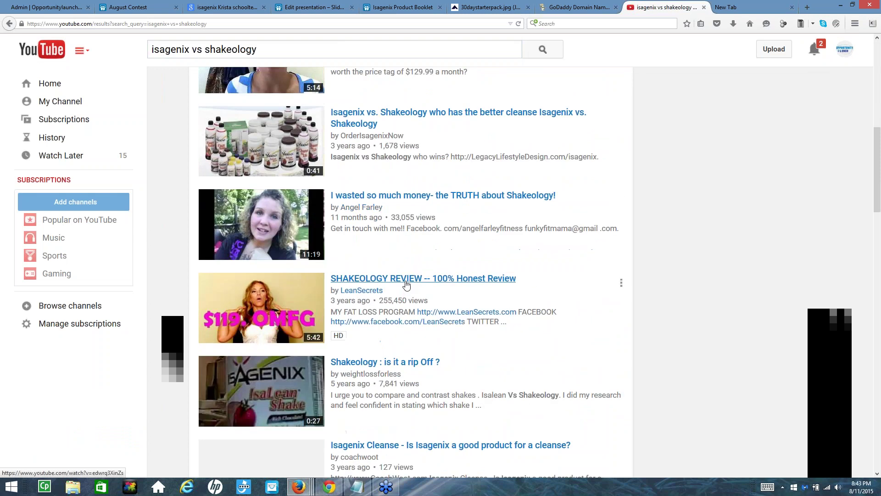
pyautogui.scroll(-2, 395, 243)
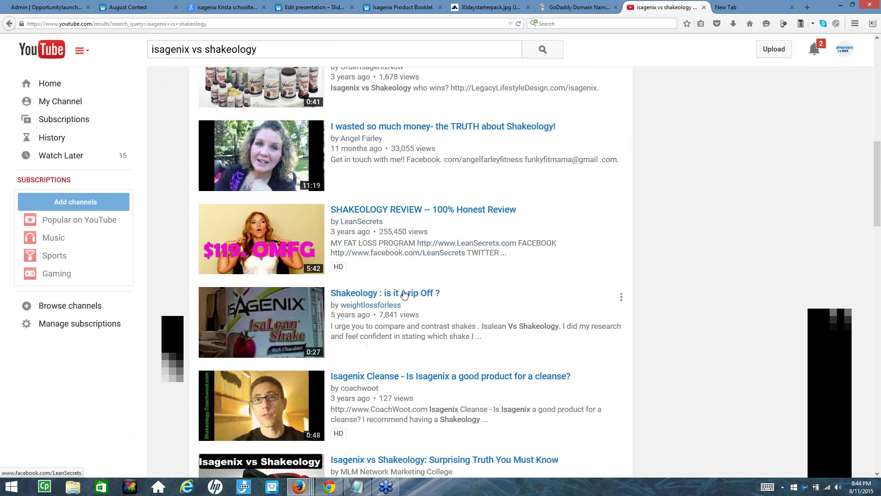
pyautogui.scroll(-3, 386, 330)
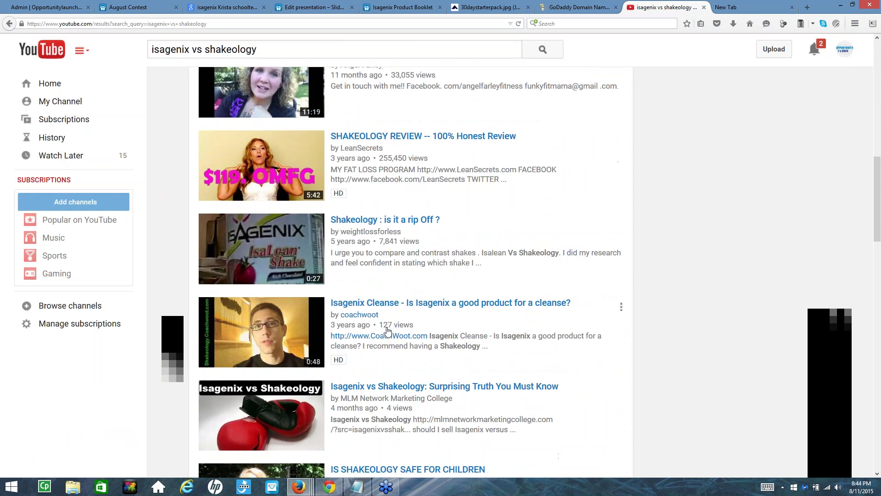
pyautogui.scroll(-7, 385, 331)
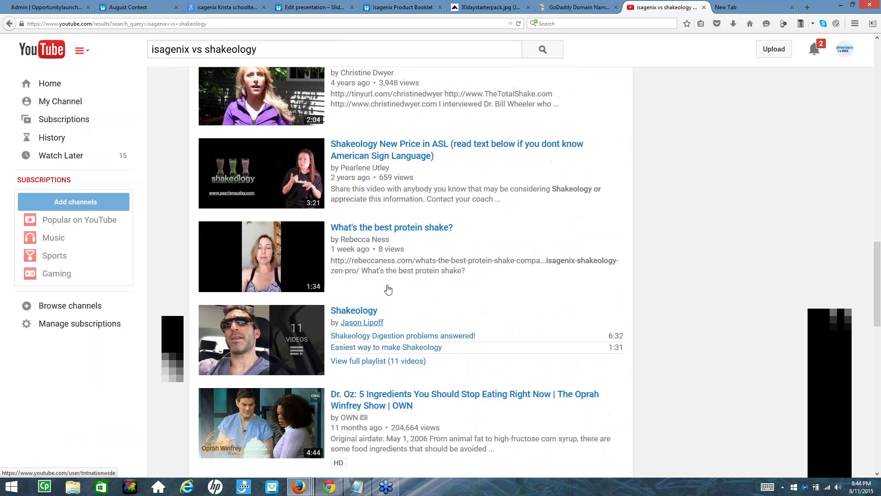
pyautogui.scroll(5, 410, 210)
pyautogui.scroll(4, 382, 196)
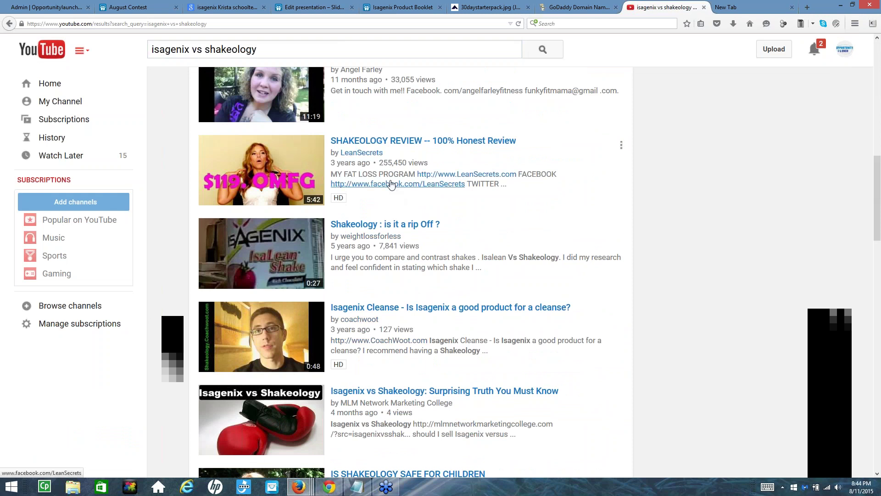
pyautogui.scroll(3, 413, 177)
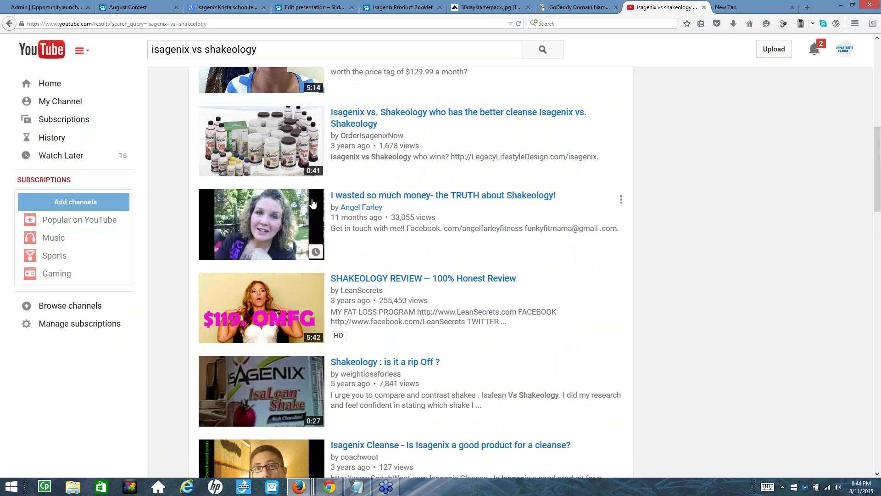
pyautogui.scroll(-4, 290, 300)
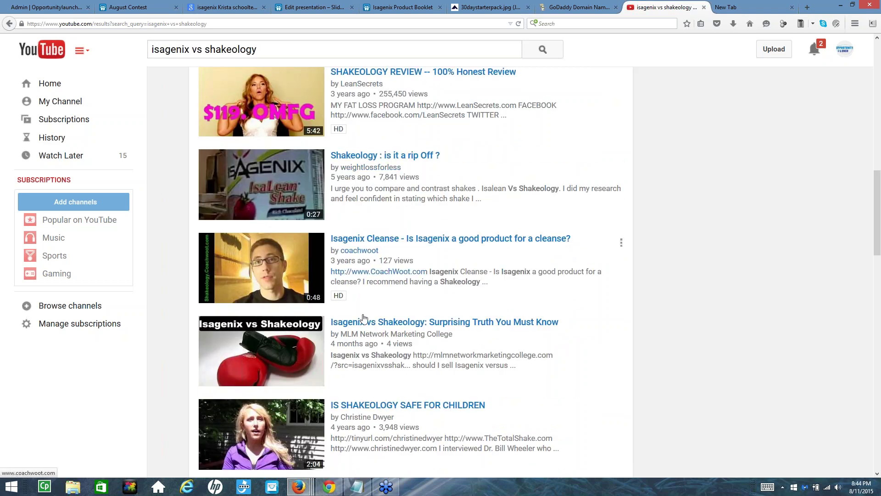
pyautogui.scroll(-1, 374, 353)
pyautogui.scroll(-3, 374, 353)
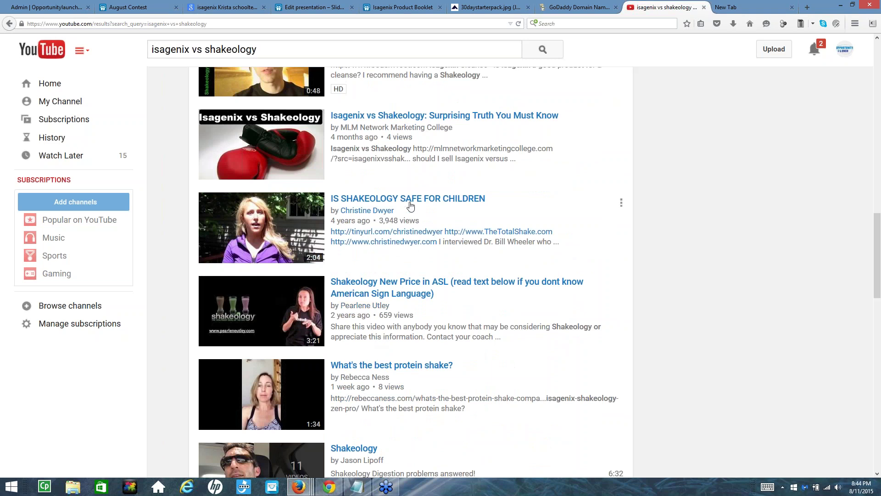
pyautogui.click(377, 8)
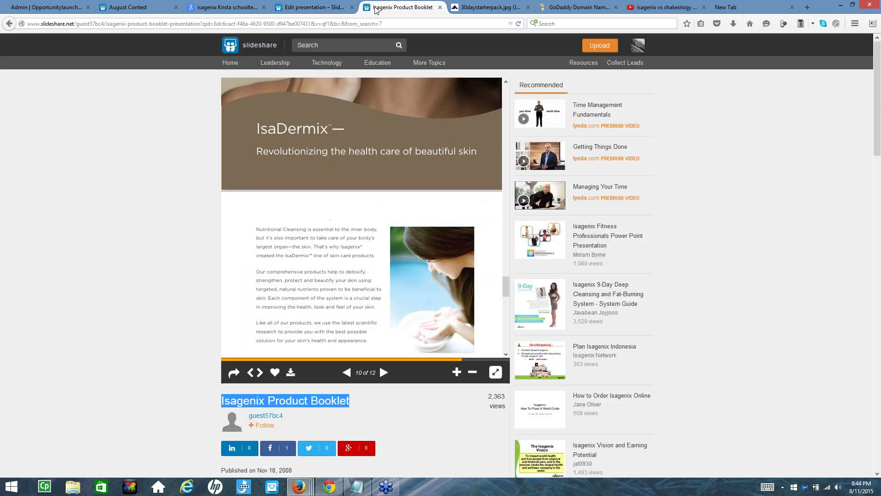
# Page the Isagenix Product Booklet to slide 8 of 12, then return to the Capture Page Add form
pyautogui.scroll(-1, 370, 214)
pyautogui.scroll(2, 370, 214)
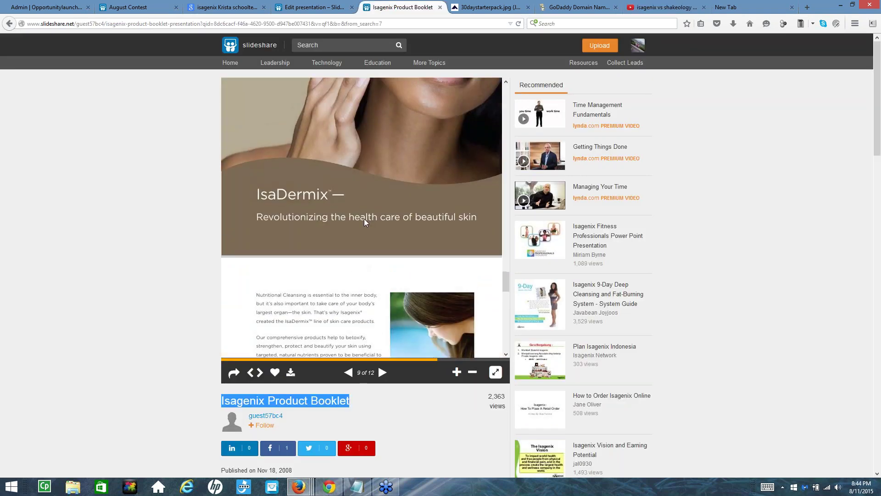
pyautogui.scroll(6, 364, 223)
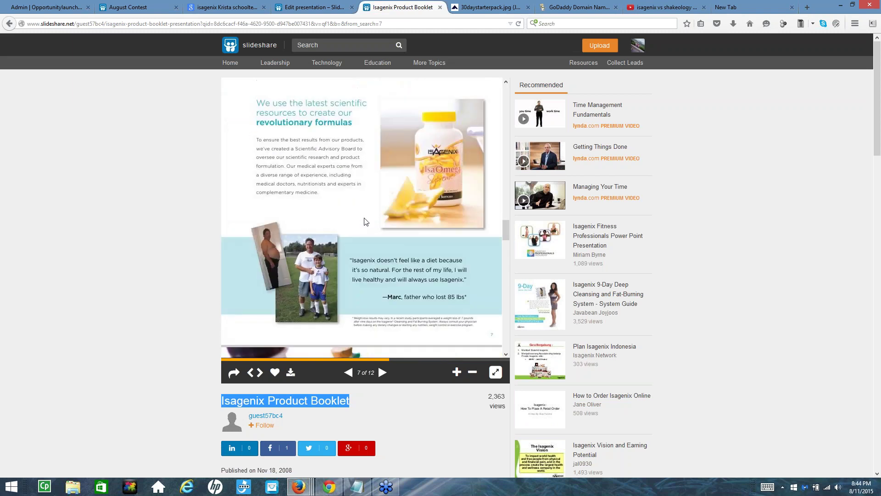
pyautogui.scroll(-3, 367, 222)
pyautogui.scroll(2, 277, 179)
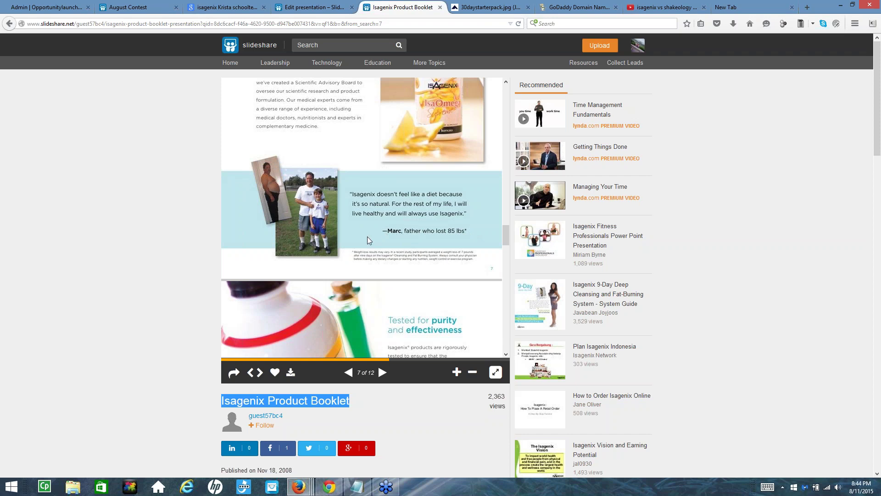
pyautogui.scroll(-3, 369, 317)
pyautogui.scroll(-1, 441, 393)
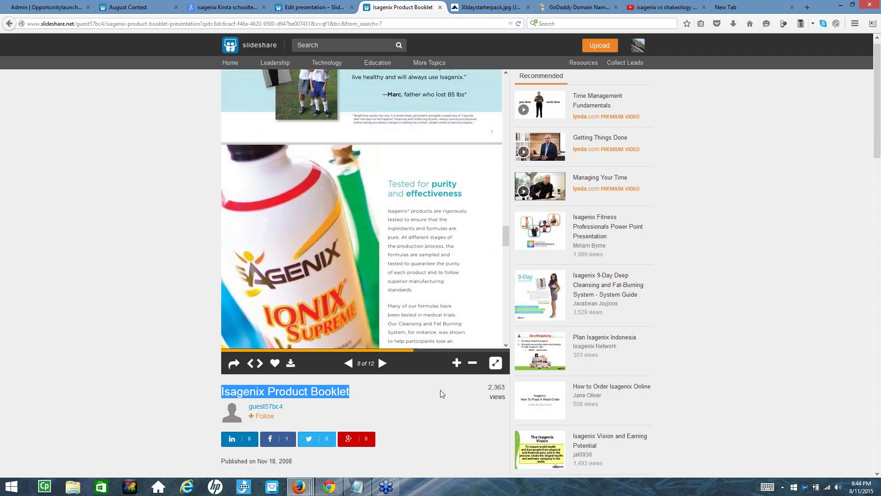
pyautogui.scroll(-5, 441, 391)
pyautogui.scroll(5, 441, 386)
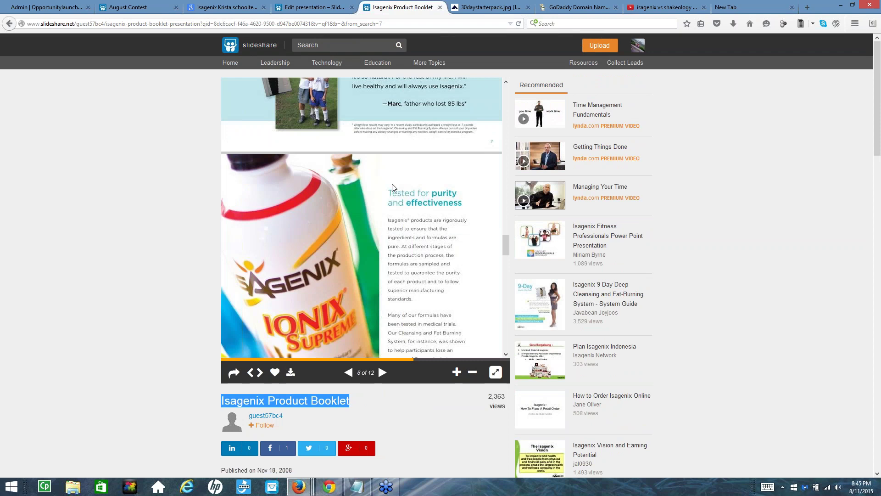
pyautogui.click(69, 11)
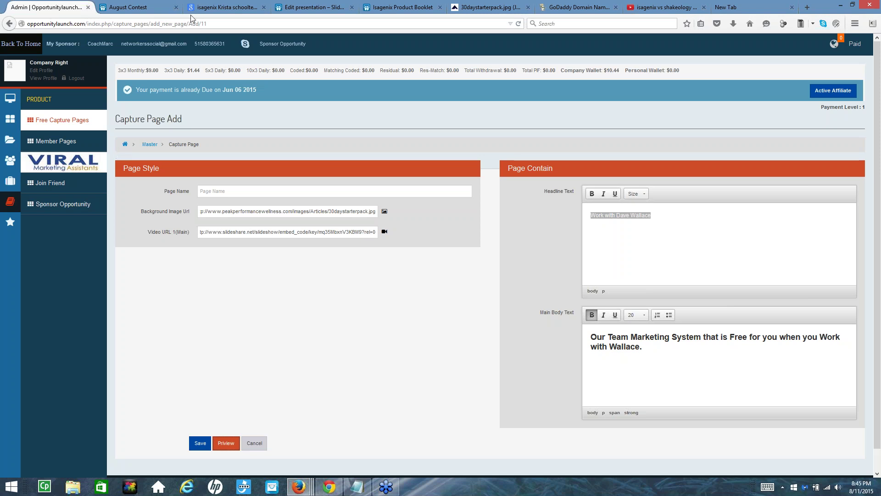
# Return to YouTube's 'isagenix vs shakeology' results and scroll through them
pyautogui.click(307, 9)
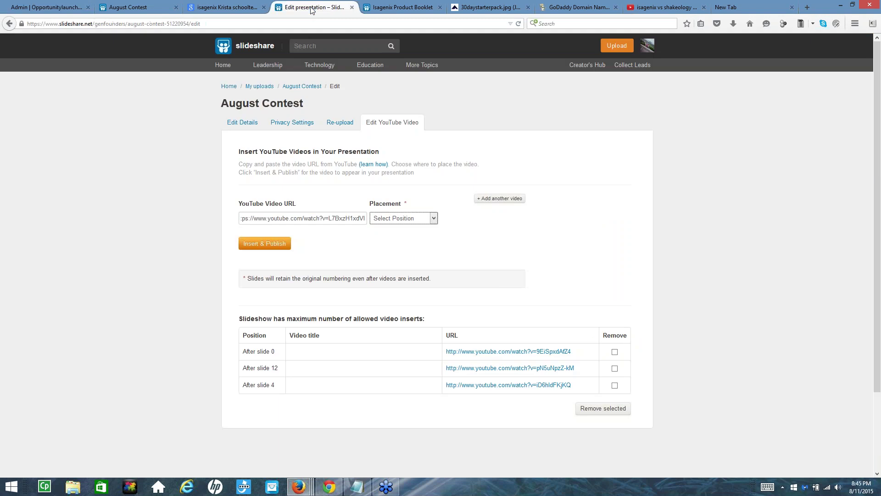
pyautogui.click(416, 8)
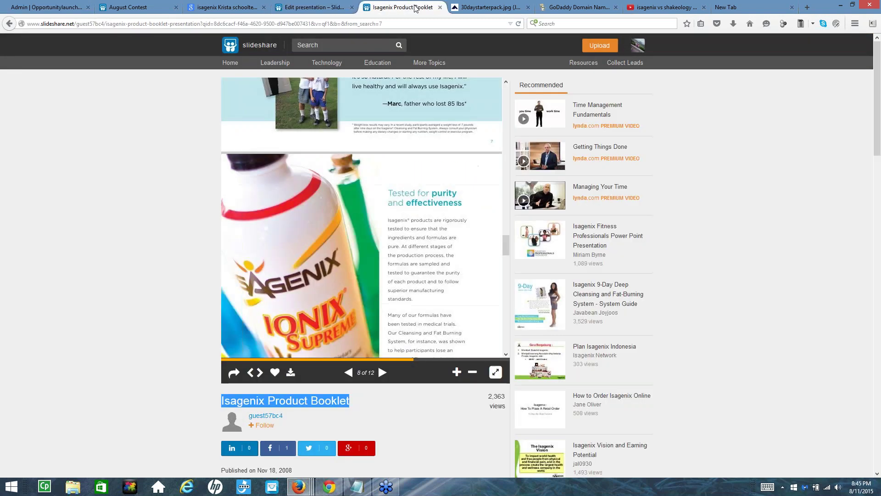
pyautogui.click(645, 10)
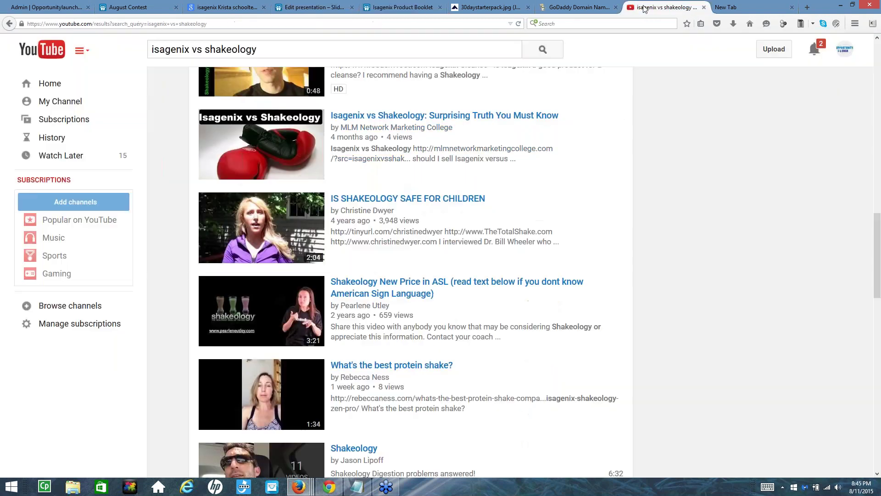
pyautogui.click(368, 210)
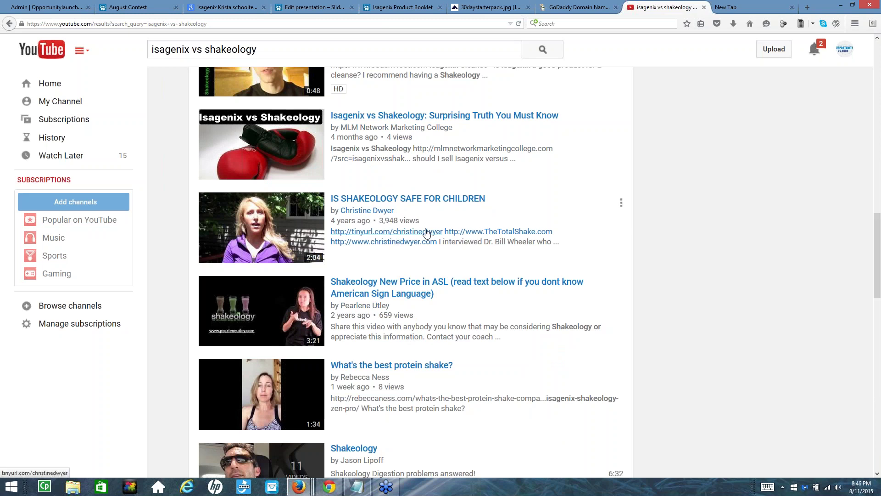
pyautogui.scroll(-3, 401, 329)
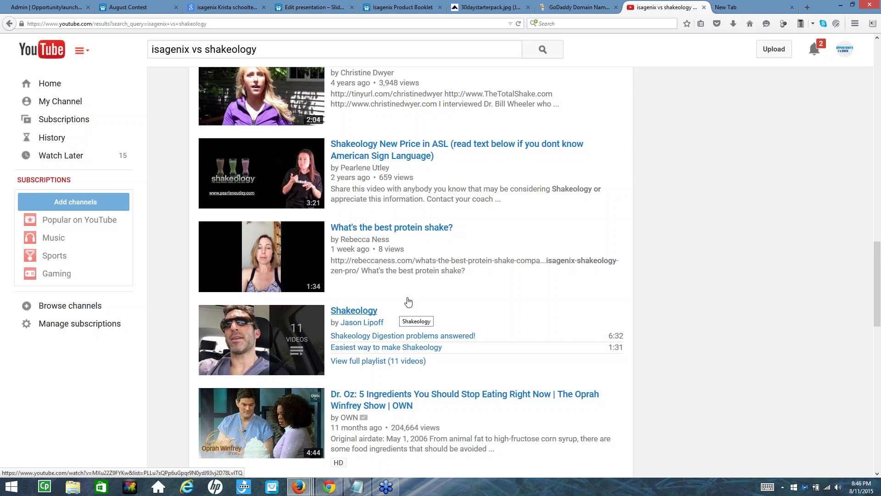
pyautogui.scroll(3, 463, 199)
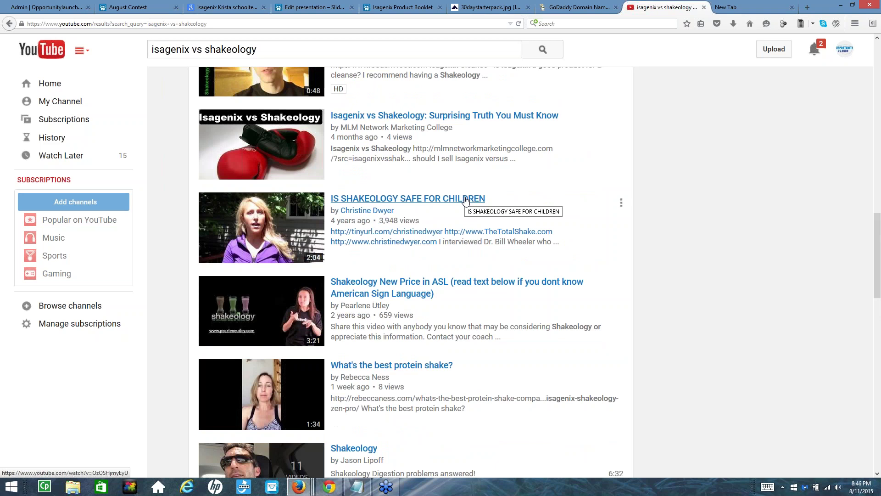
pyautogui.scroll(-4, 465, 200)
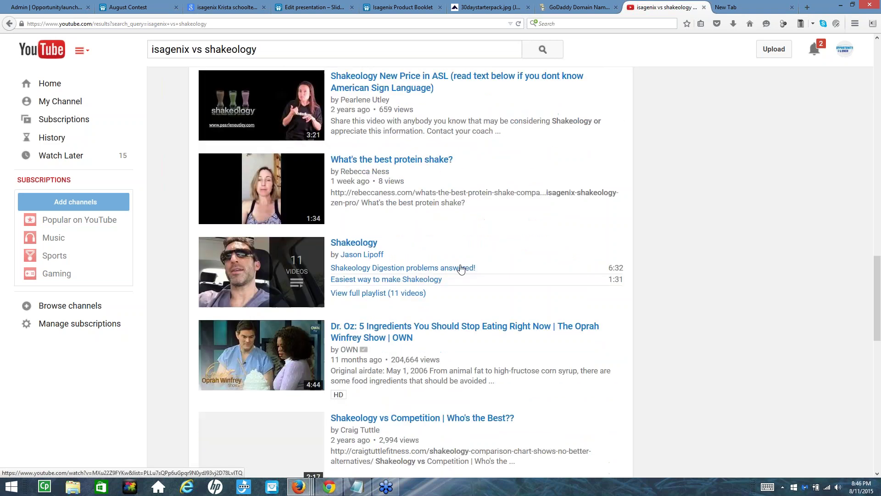
pyautogui.scroll(9, 466, 268)
pyautogui.scroll(14, 413, 271)
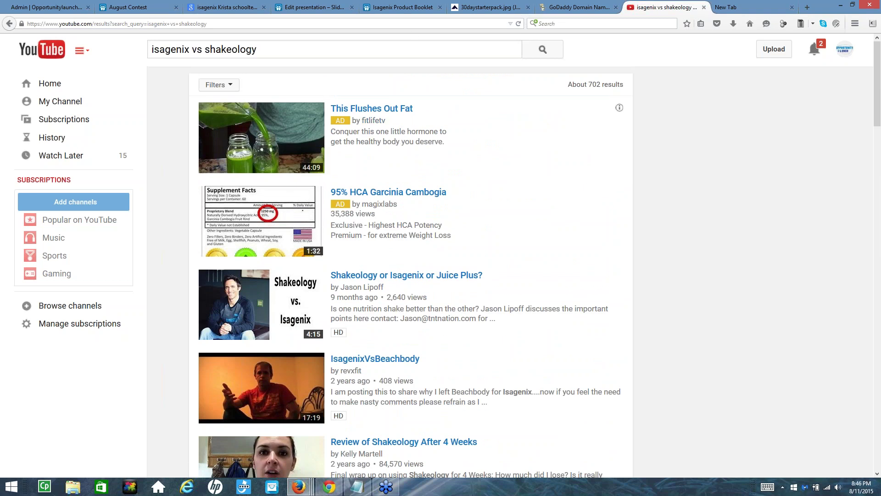
pyautogui.click(414, 26)
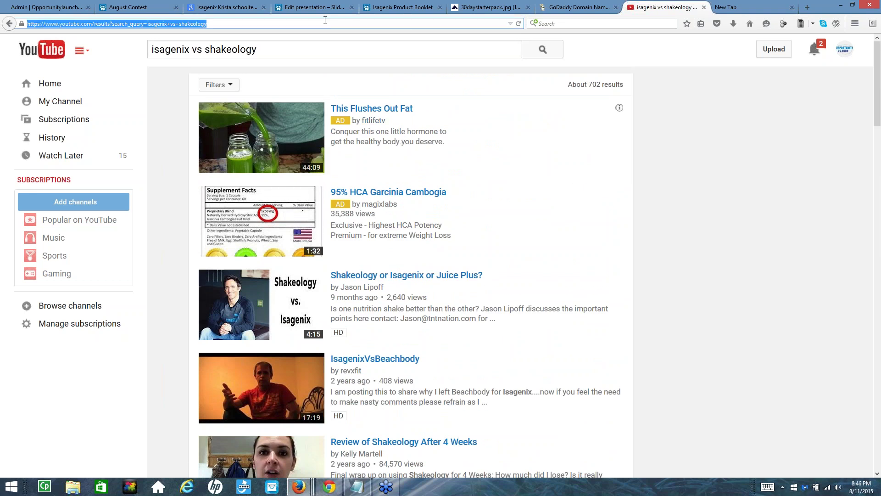
# Load google.com and search for 'isagenix weight loss'
pyautogui.write('google.com/')
pyautogui.press('Return')
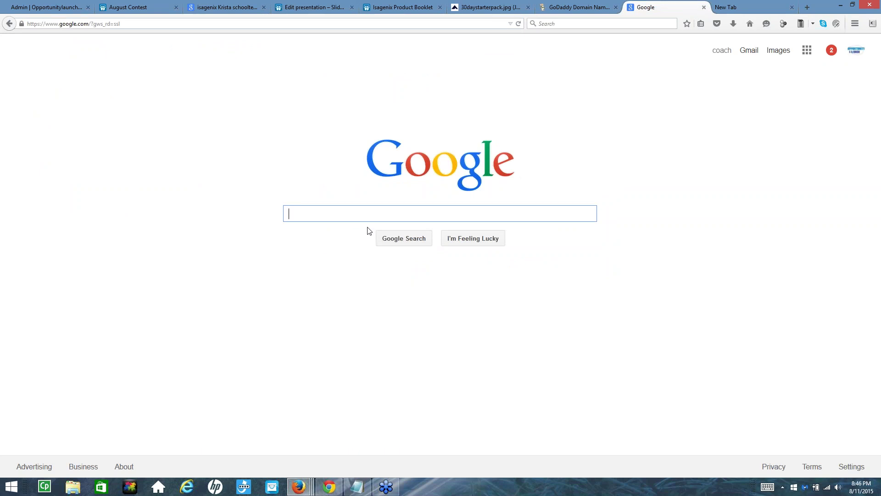
pyautogui.write('isag')
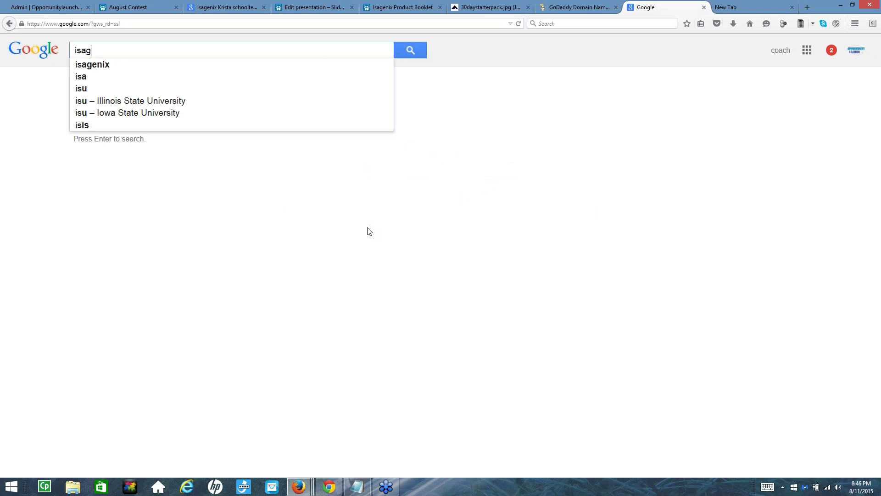
pyautogui.write('een')
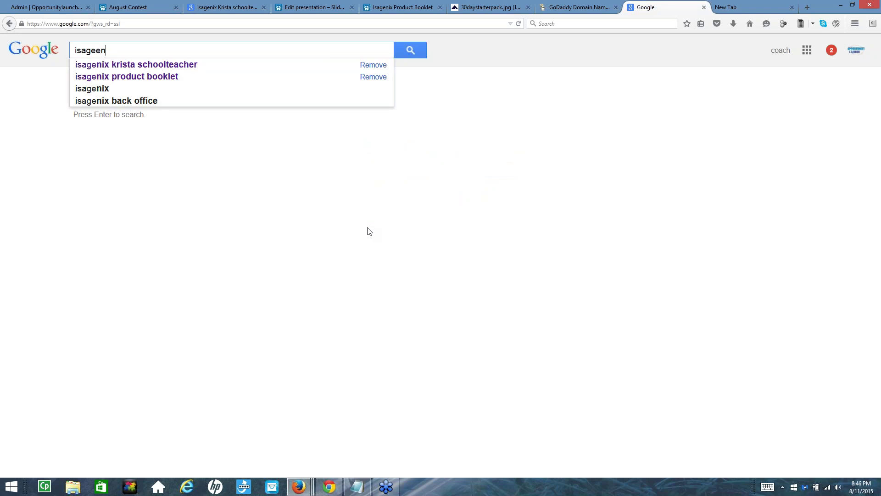
pyautogui.press('BackSpace')
pyautogui.press('BackSpace')
pyautogui.write('nix')
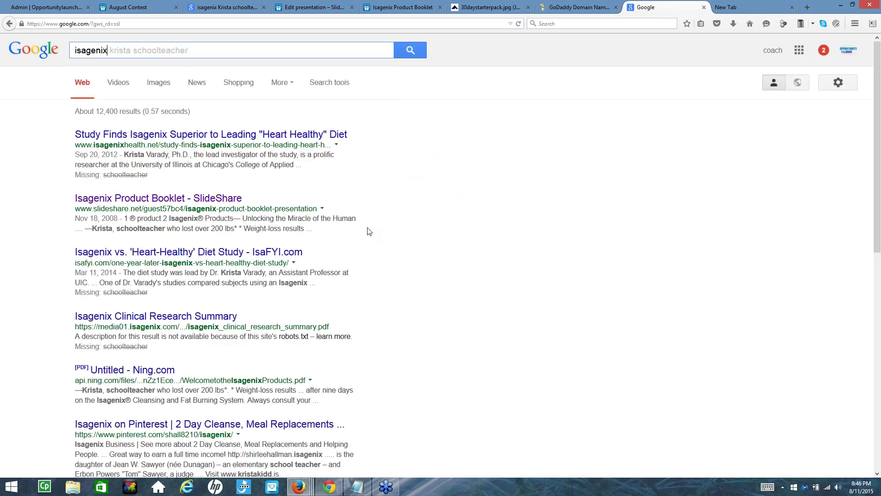
pyautogui.write(' weigh')
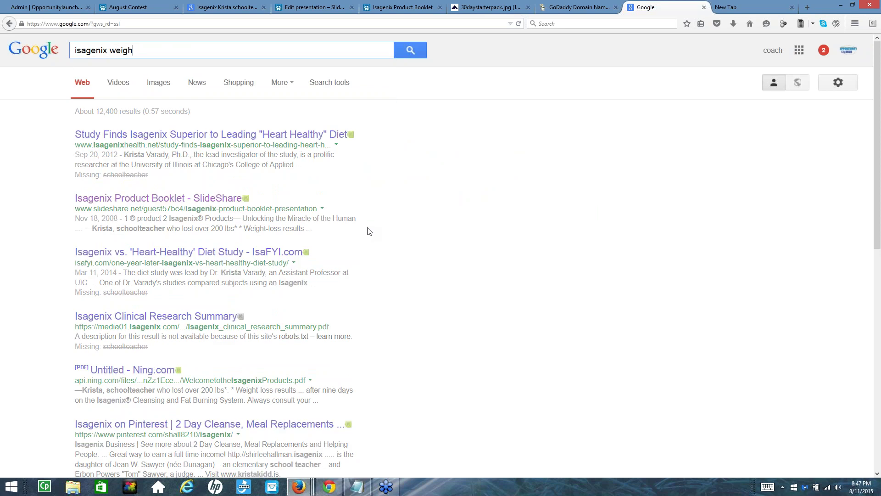
pyautogui.write('t')
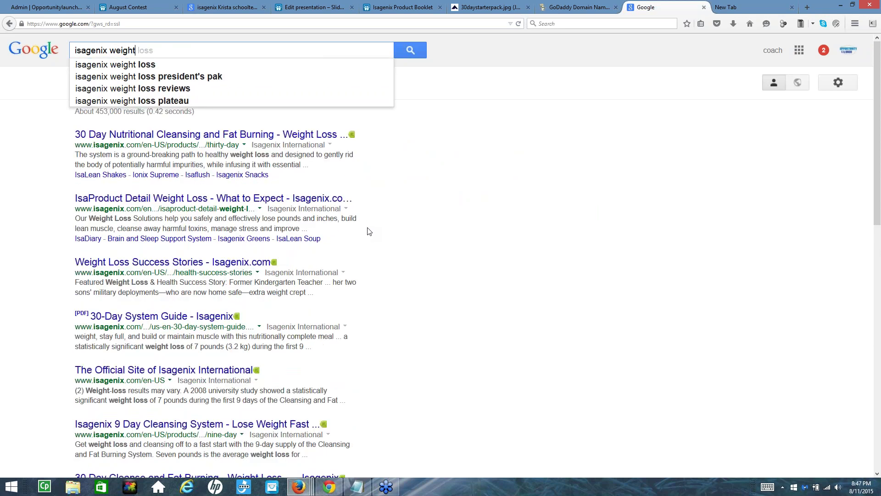
pyautogui.press('Tab')
pyautogui.press('Return')
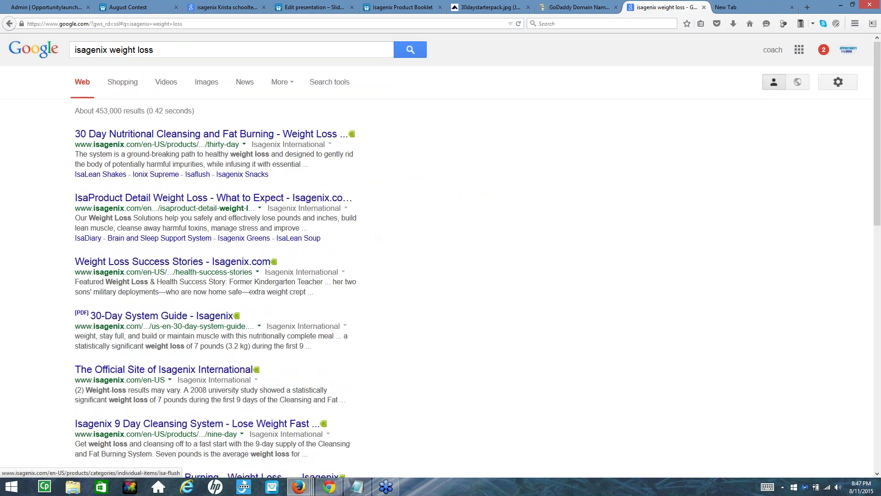
# Scroll through the roughly 453,000 'isagenix weight loss' results
pyautogui.scroll(-3, 197, 179)
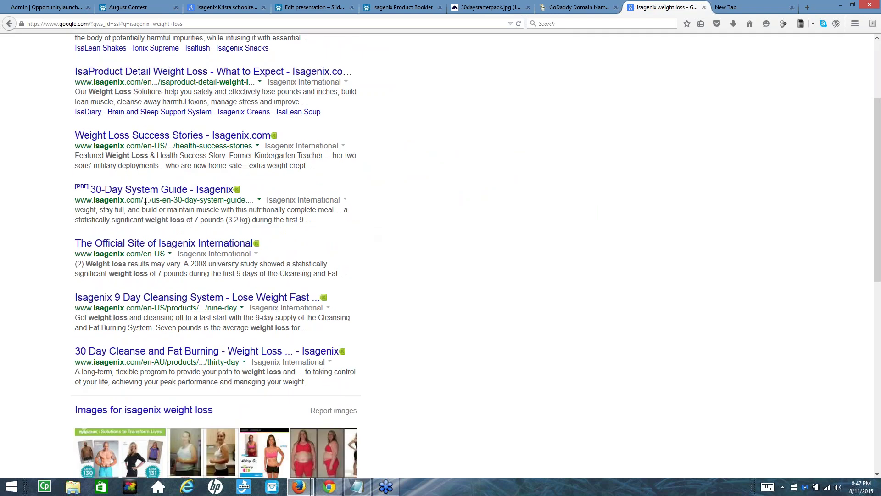
pyautogui.scroll(-3, 145, 223)
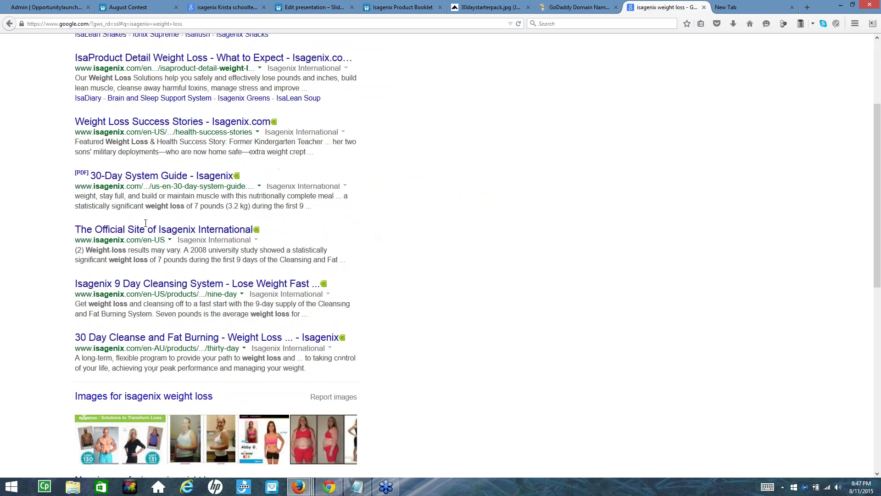
pyautogui.scroll(-5, 160, 367)
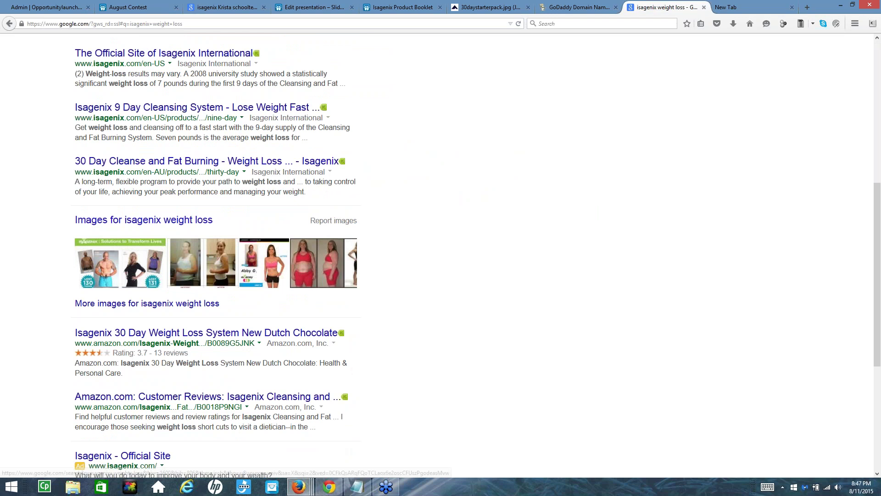
pyautogui.scroll(-3, 180, 333)
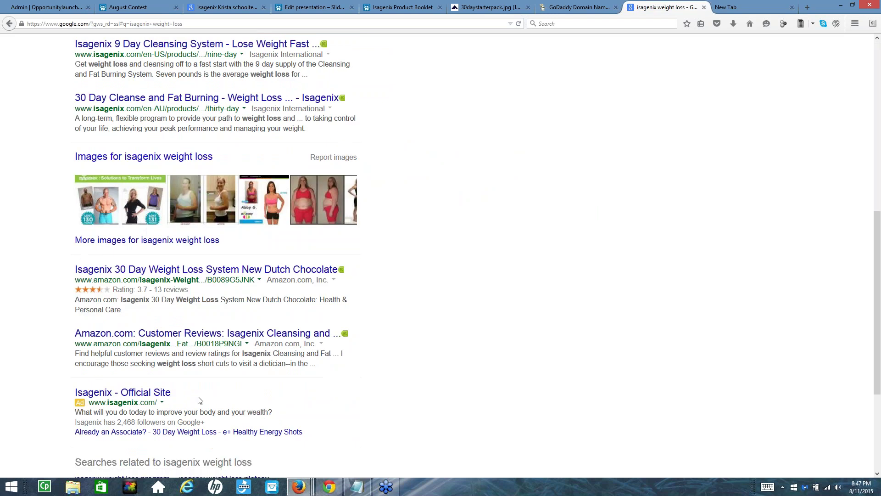
pyautogui.scroll(3, 197, 399)
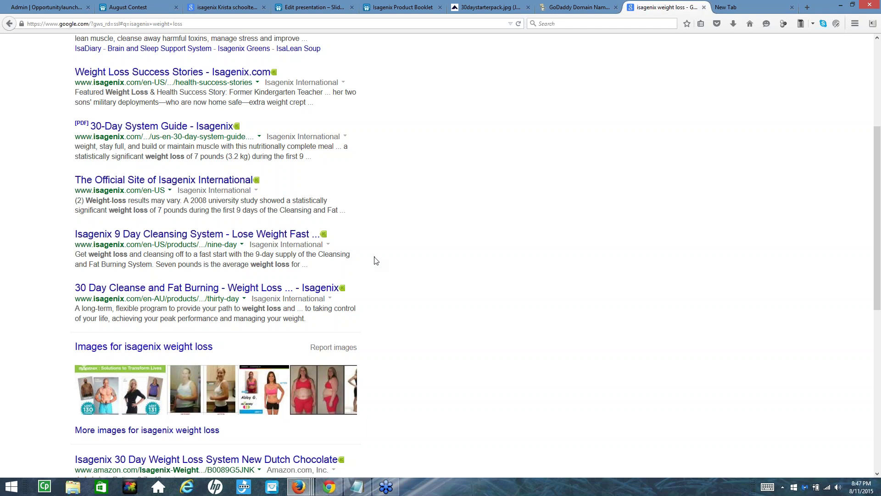
pyautogui.scroll(-2, 232, 275)
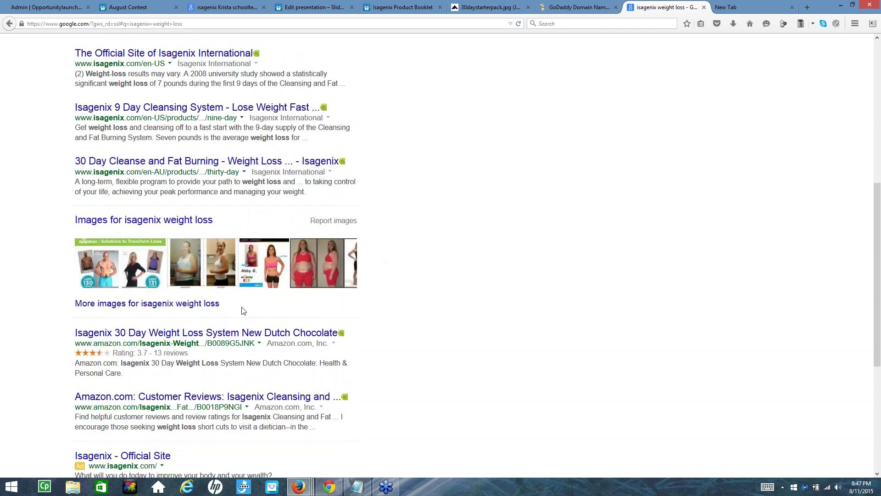
pyautogui.scroll(-2, 243, 311)
pyautogui.scroll(6, 250, 320)
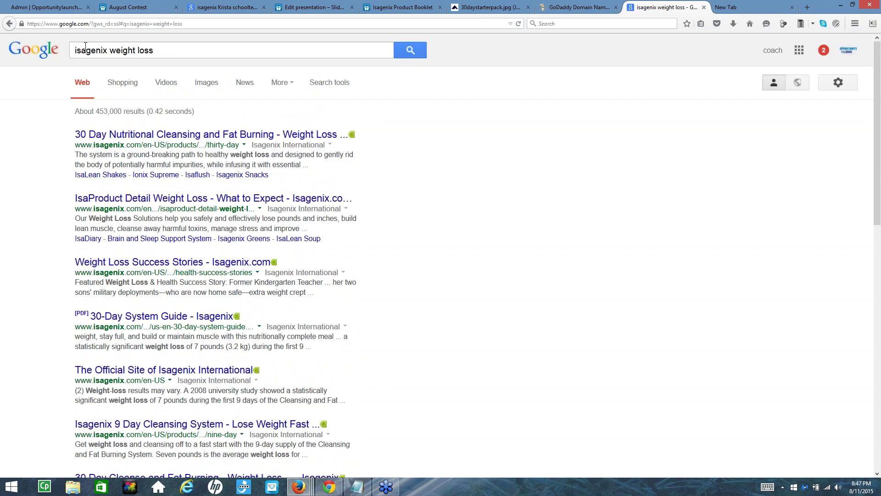
# Search Google for 'join isagenix' and open the YouTube video 'Isagenix WATCH This Before You Join Isagenix'
pyautogui.moveTo(158, 43); pyautogui.dragTo(111, 50)
pyautogui.press('BackSpace')
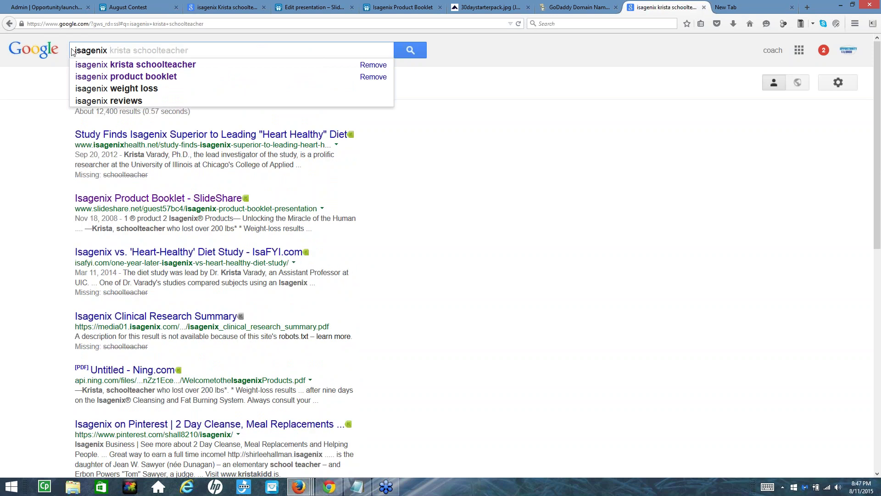
pyautogui.write('join')
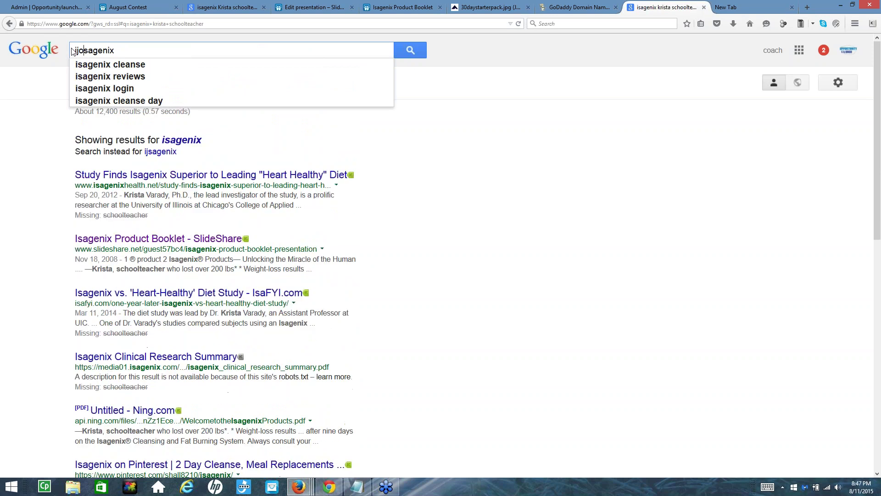
pyautogui.press('BackSpace')
pyautogui.press('BackSpace')
pyautogui.press('BackSpace')
pyautogui.press('BackSpace')
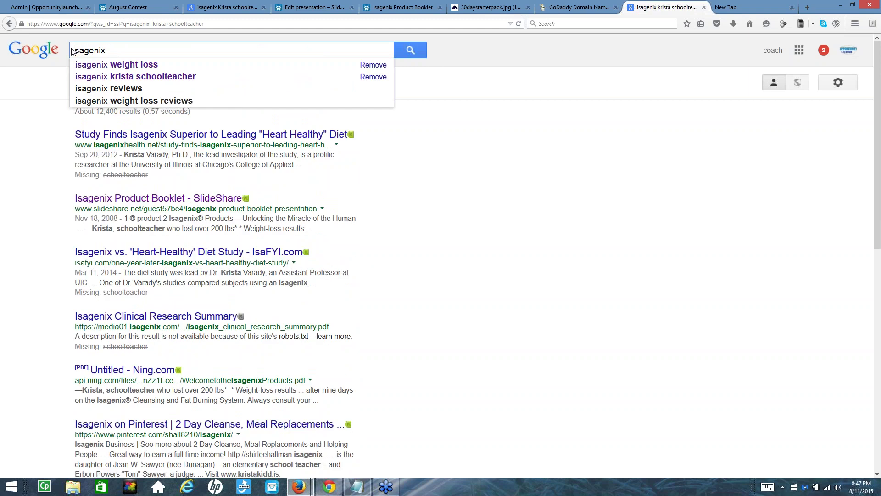
pyautogui.write('join')
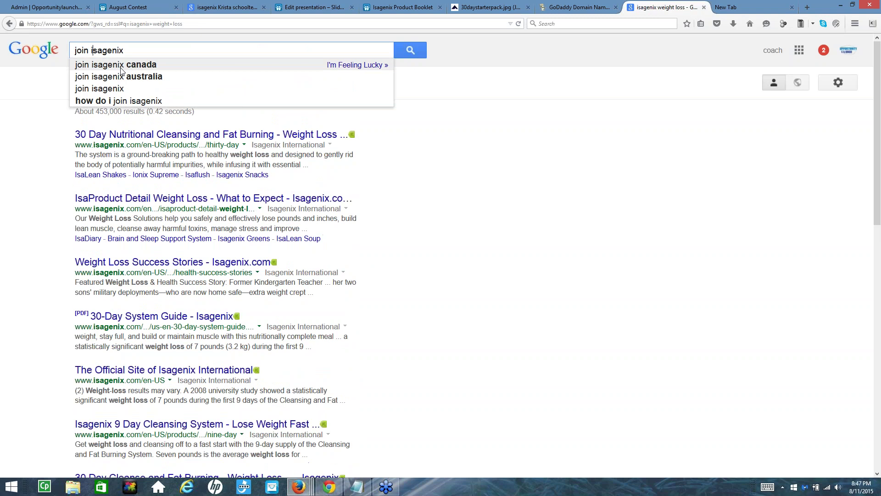
pyautogui.click(411, 50)
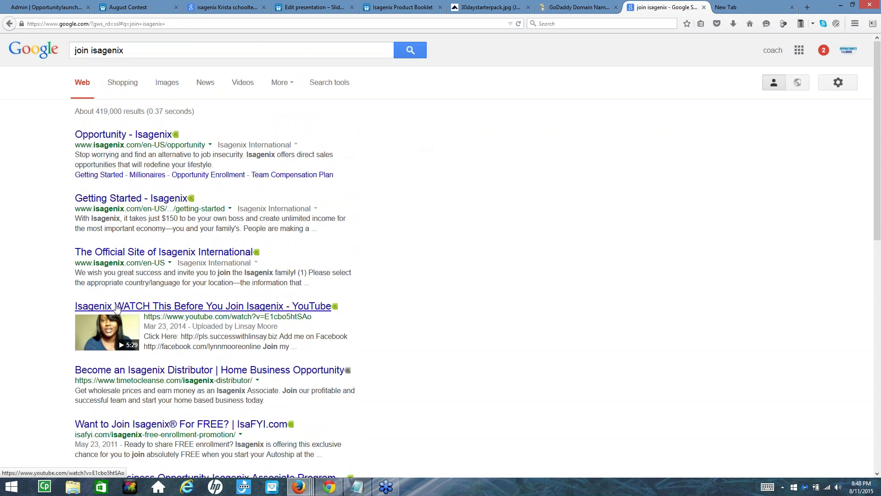
pyautogui.click(253, 306)
pyautogui.click(200, 310)
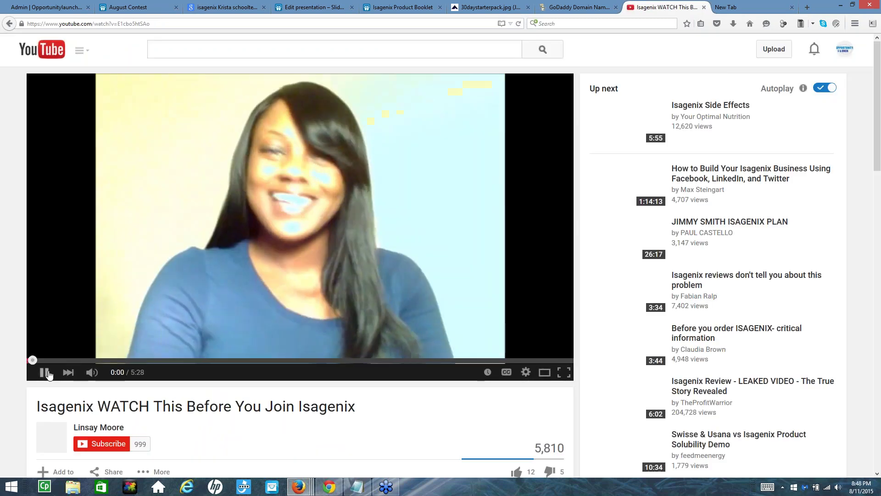
# Pause the 'WATCH This Before You Join Isagenix' video and follow the 'Click Here' description link
pyautogui.click(49, 375)
pyautogui.scroll(-3, 250, 262)
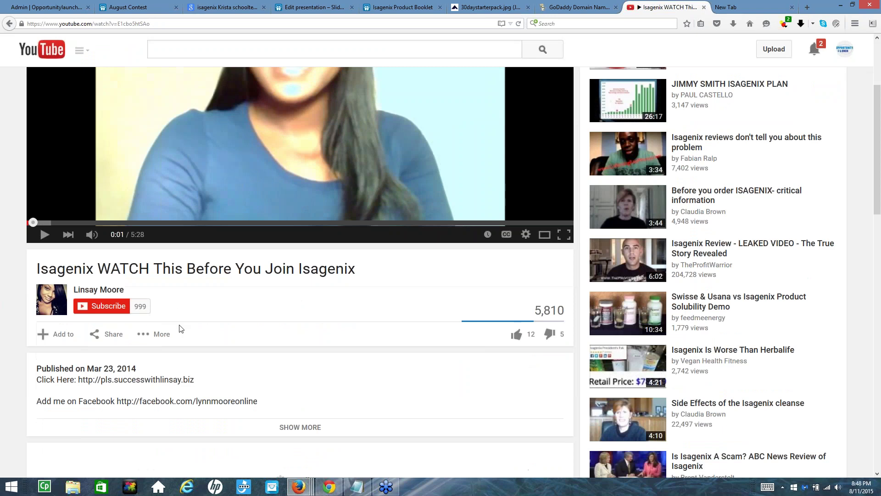
pyautogui.scroll(2, 265, 227)
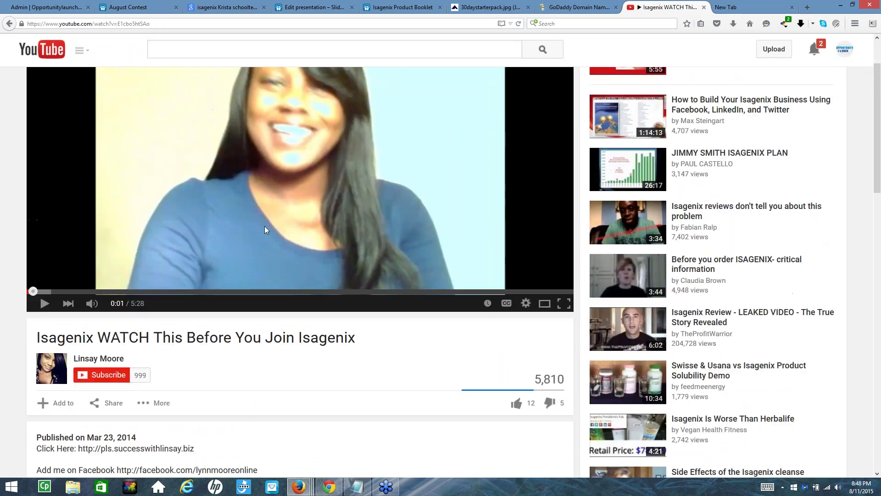
pyautogui.scroll(-2, 235, 287)
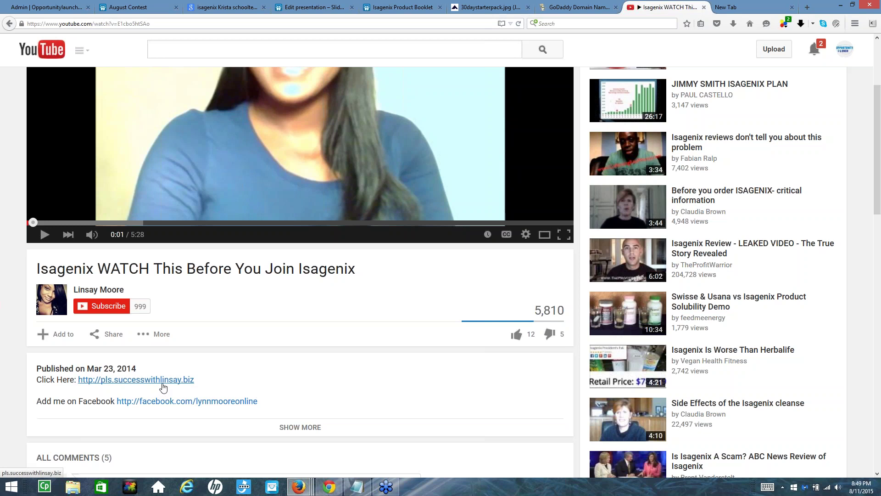
pyautogui.click(104, 298)
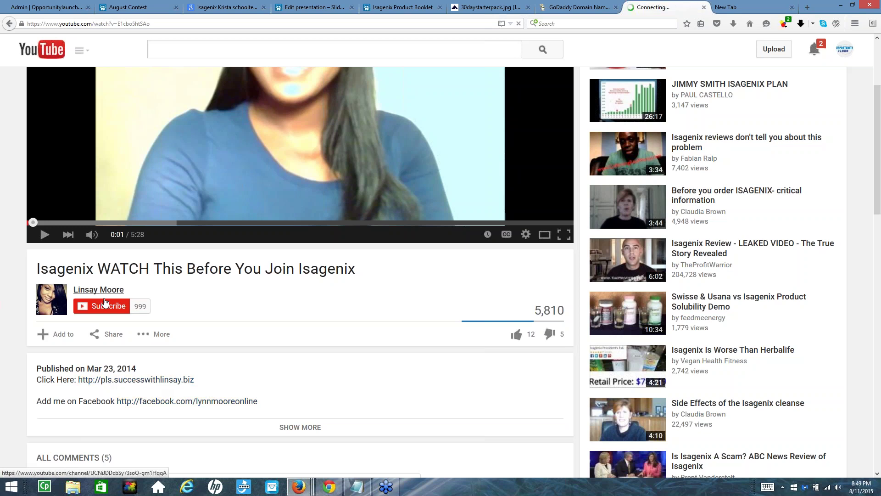
# Preview the 'PLS & Video Marketing' sign-up page from the description link, then return to the YouTube video
pyautogui.click(136, 379)
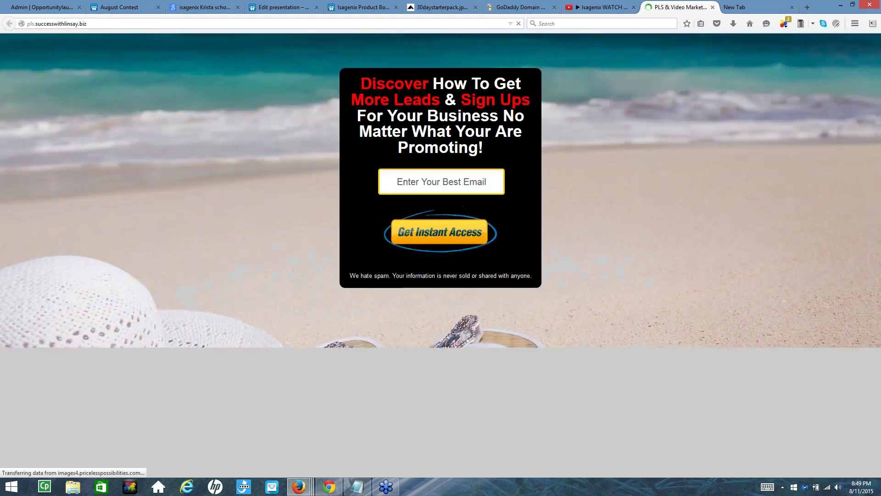
pyautogui.click(434, 181)
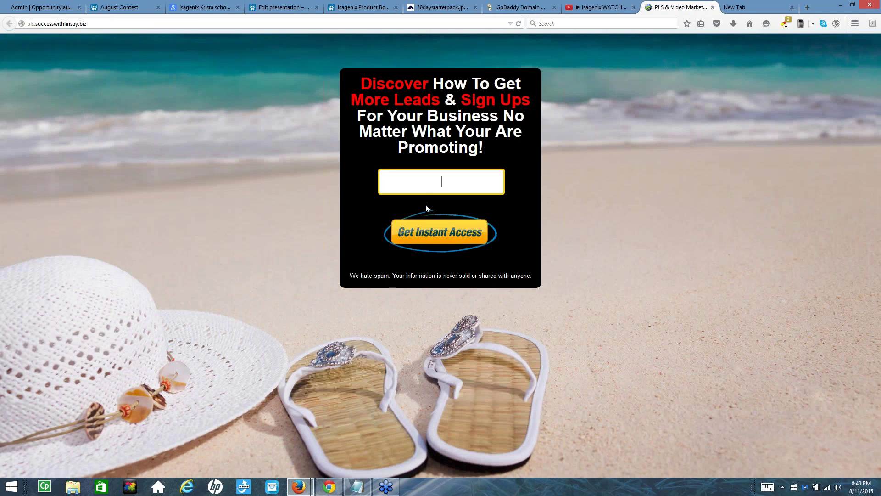
pyautogui.click(601, 9)
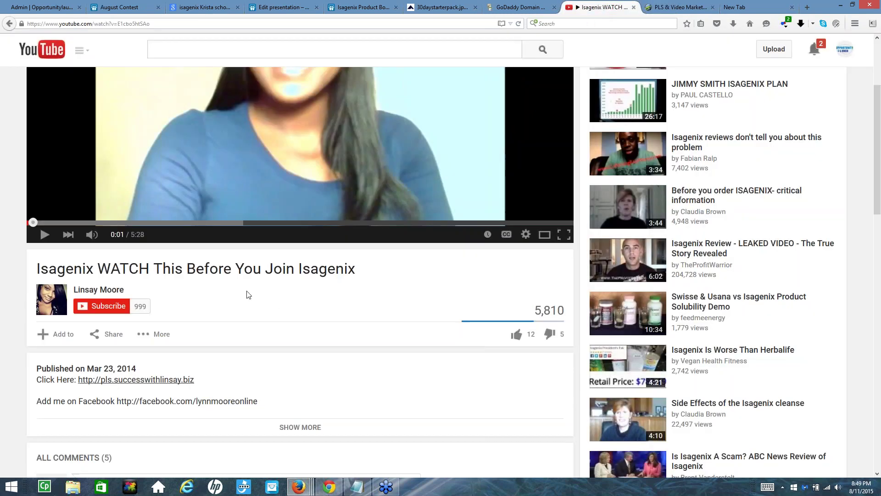
# Highlight part of the 'Isagenix WATCH This Before You Join Isagenix' video title
pyautogui.scroll(-3, 188, 296)
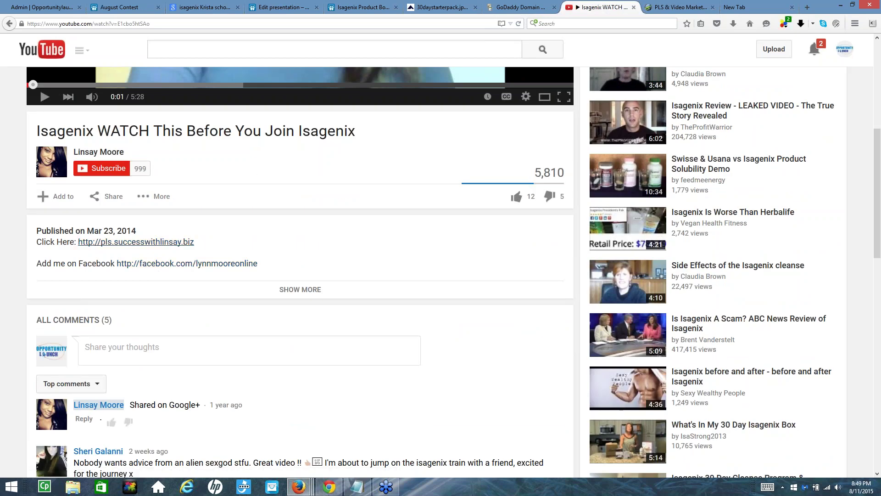
pyautogui.scroll(3, 249, 216)
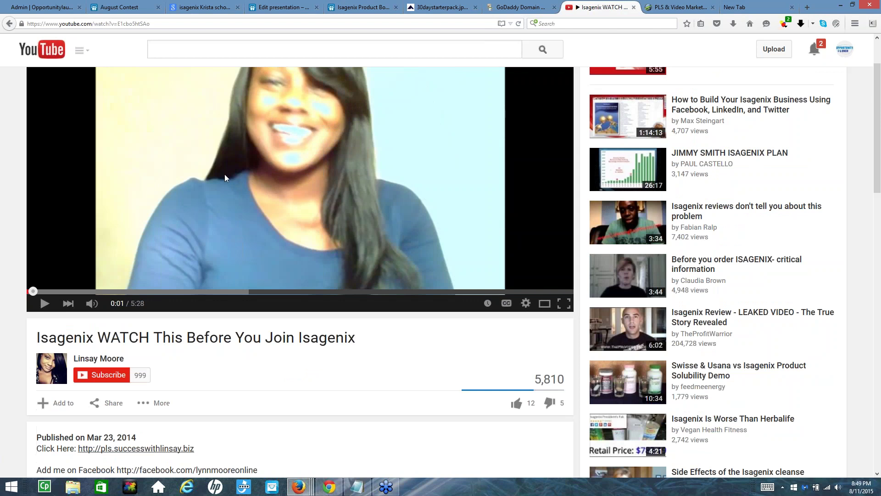
pyautogui.moveTo(73, 339); pyautogui.dragTo(354, 344)
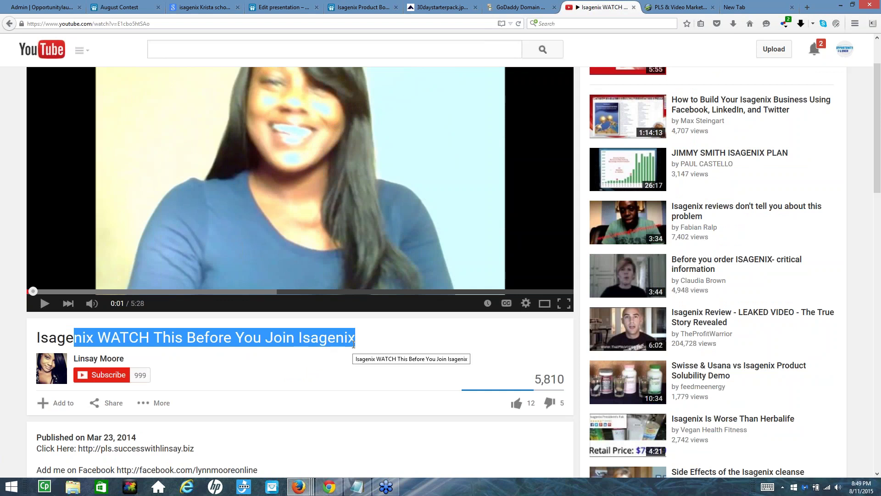
pyautogui.click(352, 339)
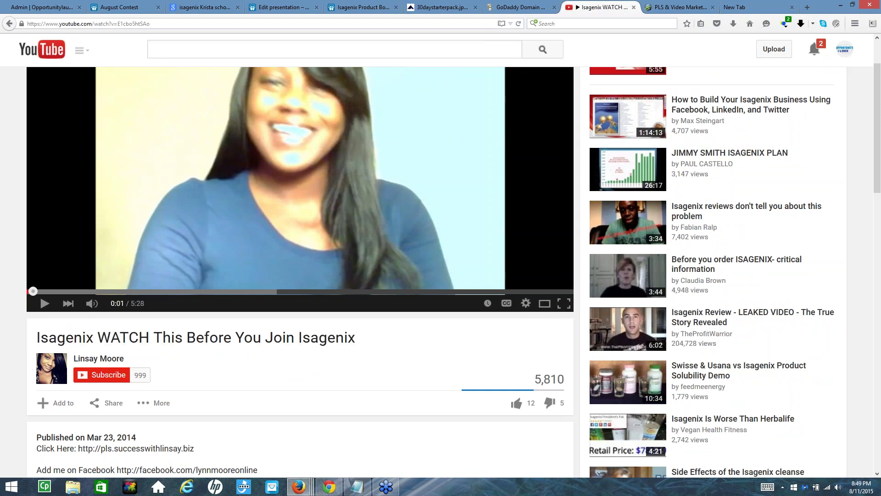
# Expand the full description and highlight its Isagenix paragraphs
pyautogui.scroll(-3, 325, 354)
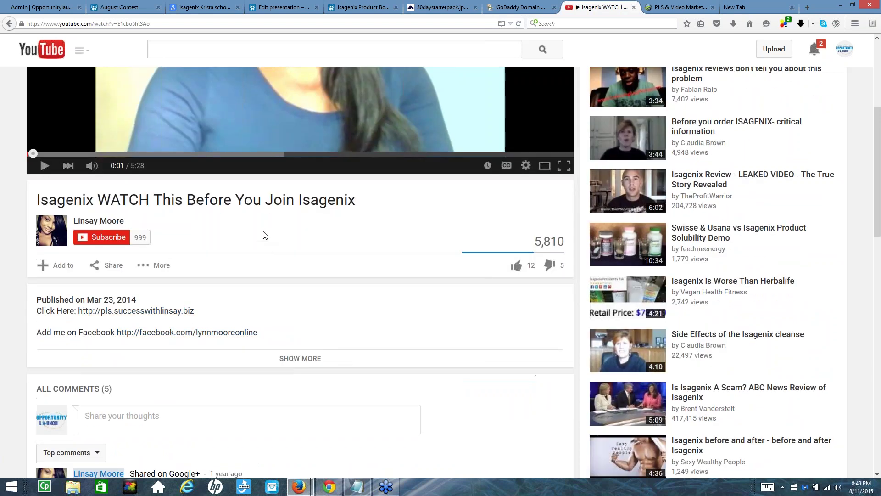
pyautogui.click(271, 360)
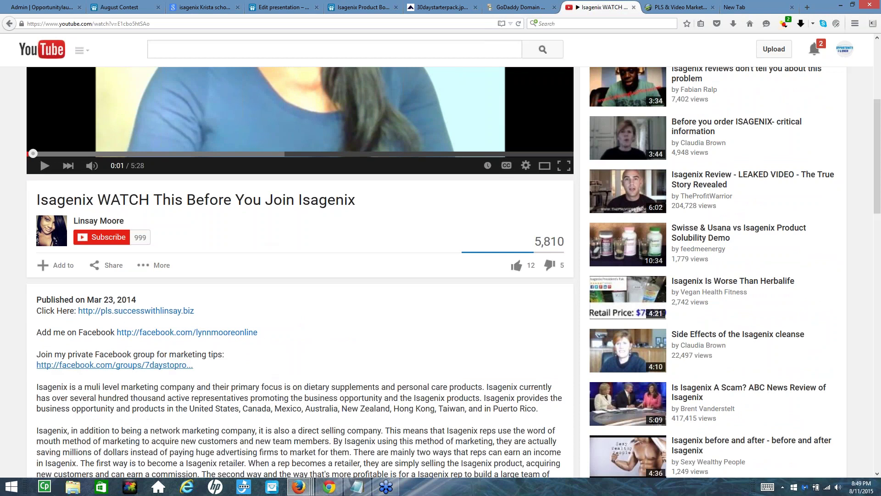
pyautogui.scroll(-3, 325, 311)
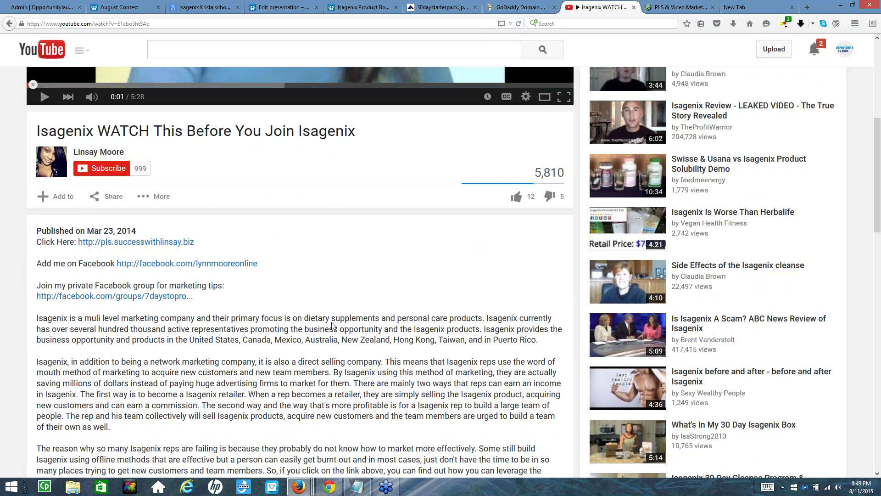
pyautogui.moveTo(331, 320); pyautogui.dragTo(327, 319)
pyautogui.scroll(-3, 329, 318)
pyautogui.moveTo(72, 224); pyautogui.dragTo(306, 349)
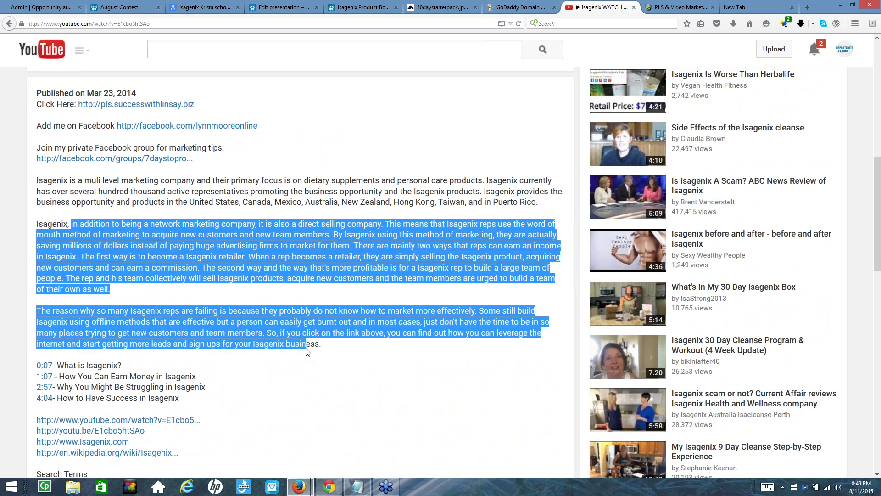
pyautogui.click(292, 227)
# Highlight the description's search terms list and the 5,810 view count
pyautogui.scroll(-5, 301, 218)
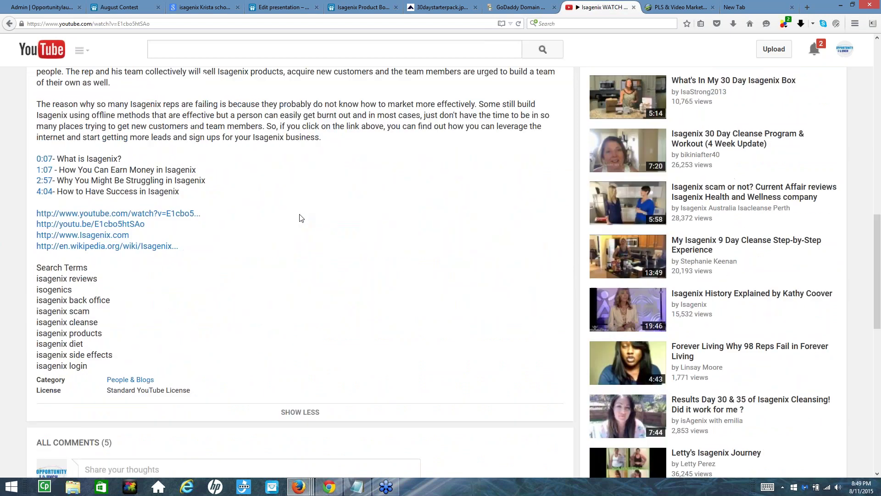
pyautogui.moveTo(39, 279); pyautogui.dragTo(221, 277)
pyautogui.scroll(10, 268, 141)
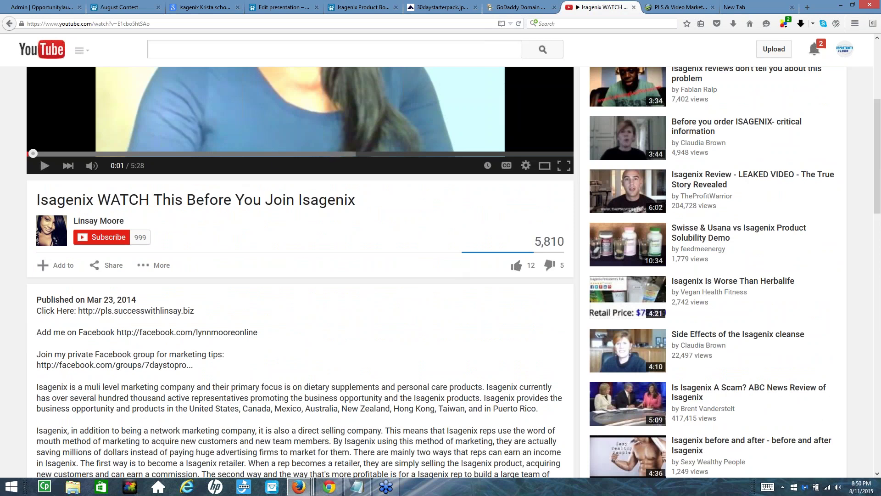
pyautogui.moveTo(539, 242)
pyautogui.mouseDown()
pyautogui.moveTo(566, 242)
pyautogui.moveTo(533, 244)
pyautogui.mouseUp()
pyautogui.click(565, 242)
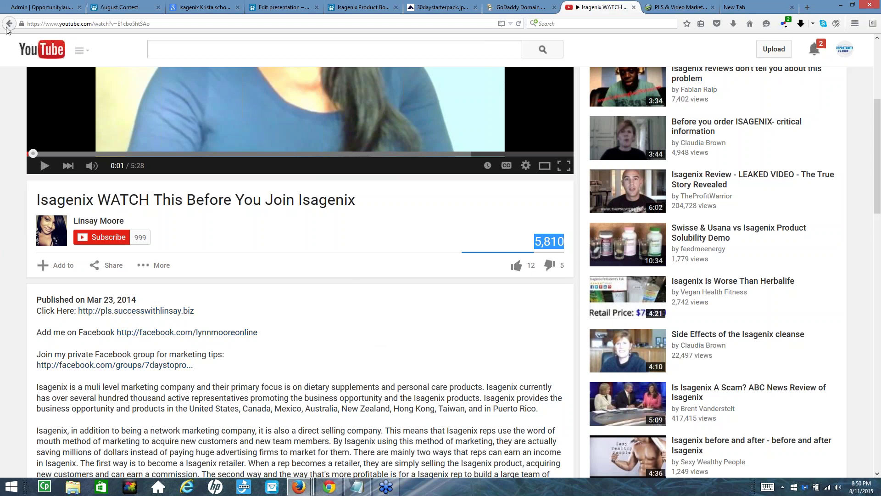
# Switch back to the Admin | Opportunitylaunch tab and choose Back To Home
pyautogui.click(35, 8)
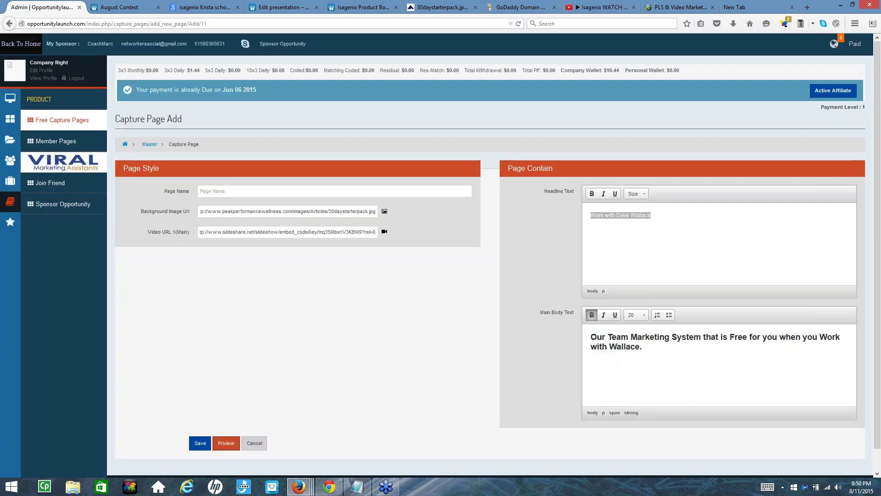
pyautogui.click(9, 45)
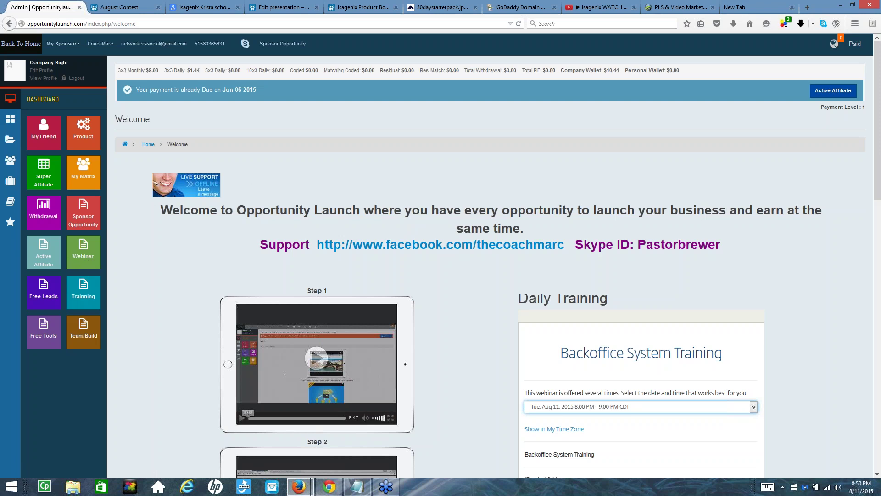
pyautogui.scroll(-3, 732, 308)
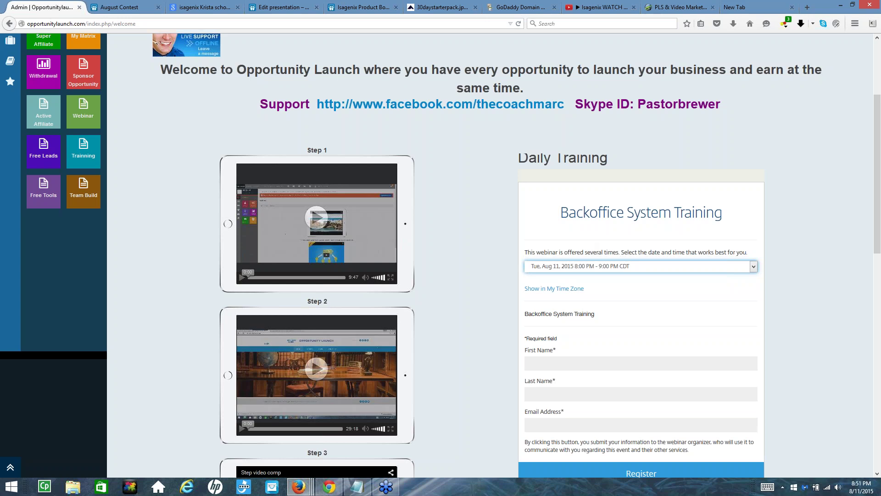
pyautogui.moveTo(878, 23)
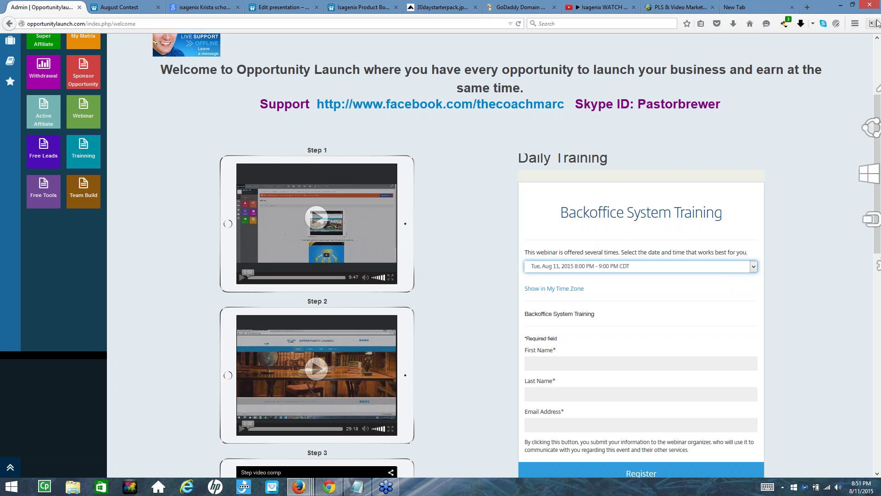